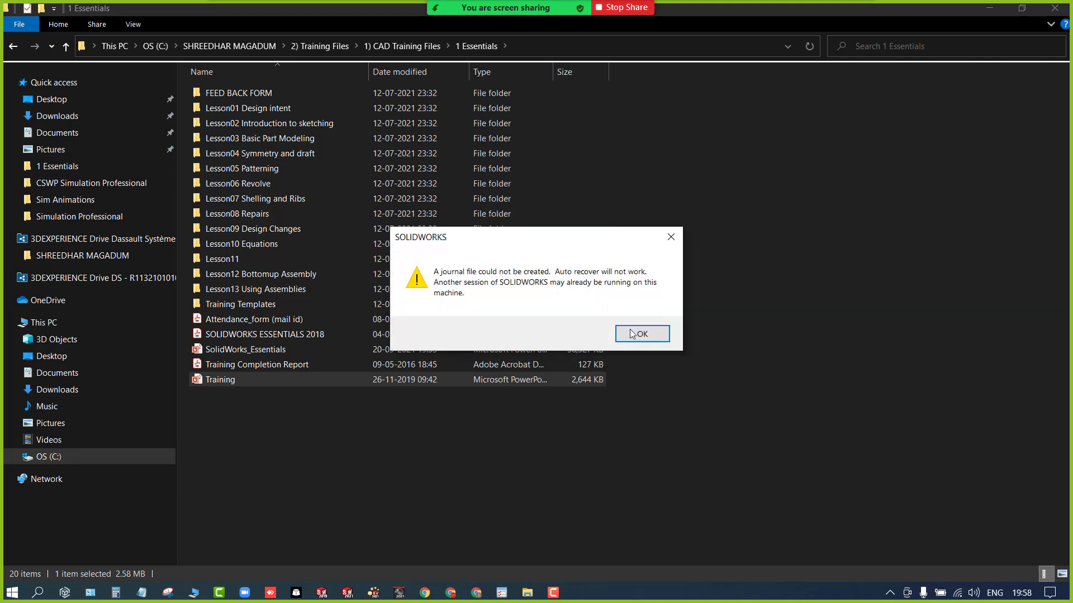
Step: Open the stopvalve main assembly from the recent documents, dismissing the startup warning and the What's Wrong list
{"action": "left_click", "coordinate": [632, 334]}
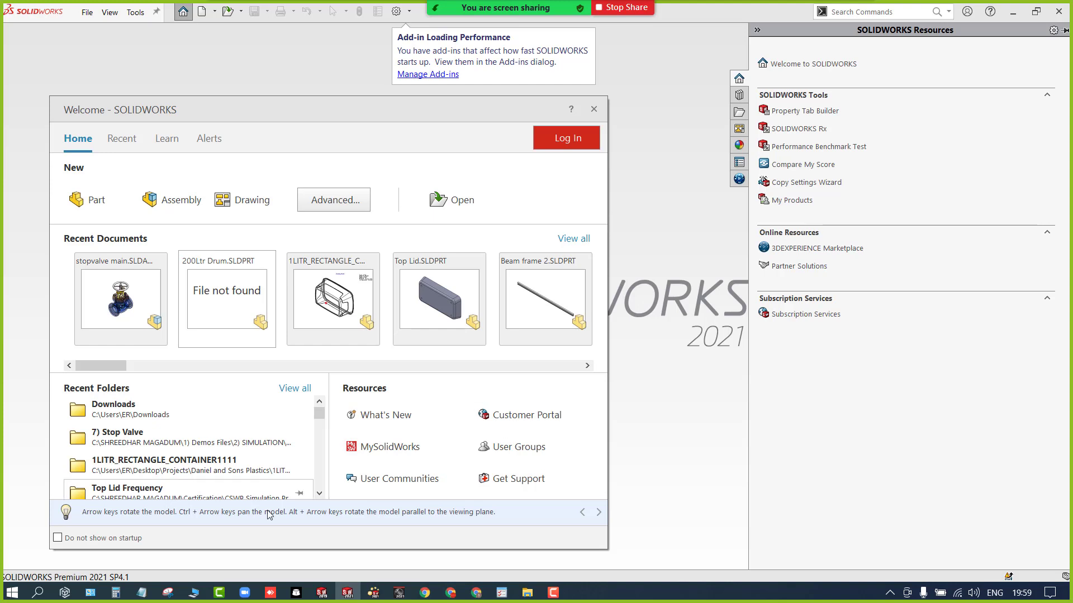
{"action": "left_click", "coordinate": [103, 307]}
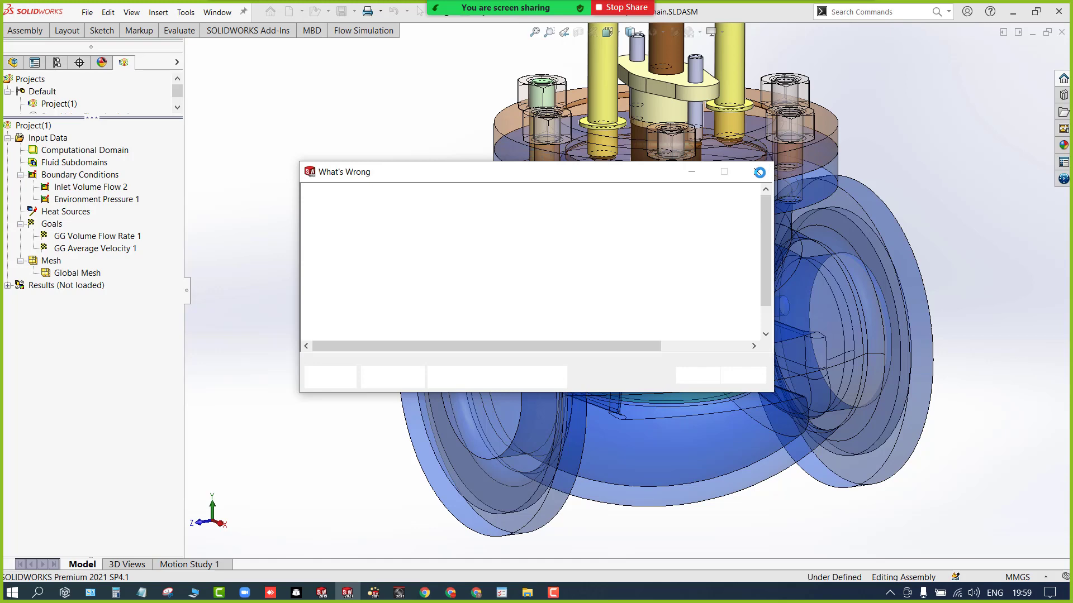
{"action": "left_click", "coordinate": [759, 172]}
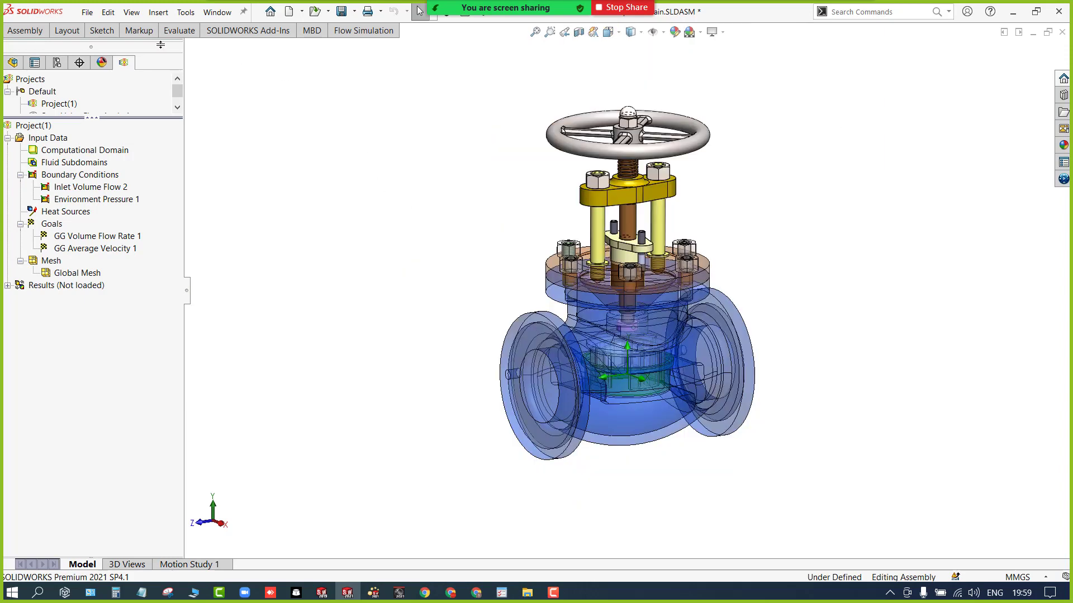
Step: Look over the Assembly commands, the command search and the Sketch commands, returning to the Assembly commands
{"action": "left_click", "coordinate": [24, 31]}
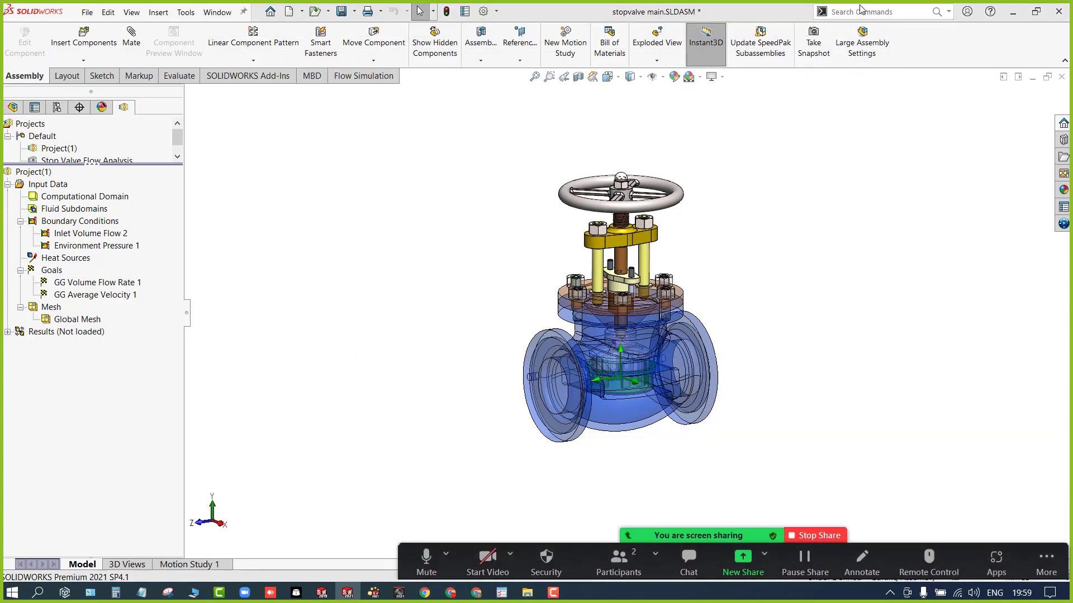
{"action": "left_click", "coordinate": [864, 15]}
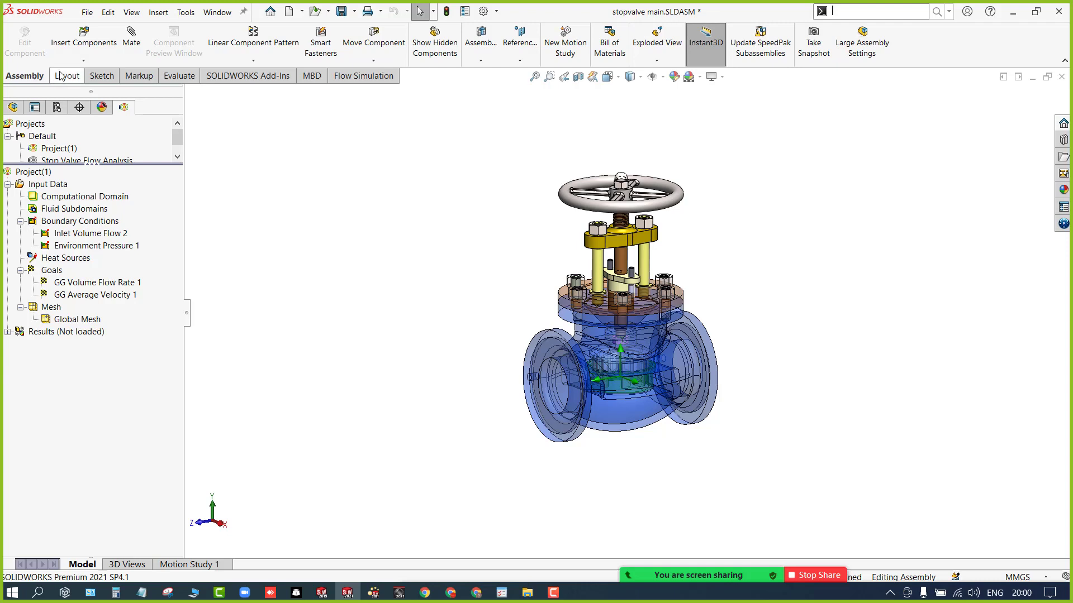
{"action": "left_click", "coordinate": [96, 78]}
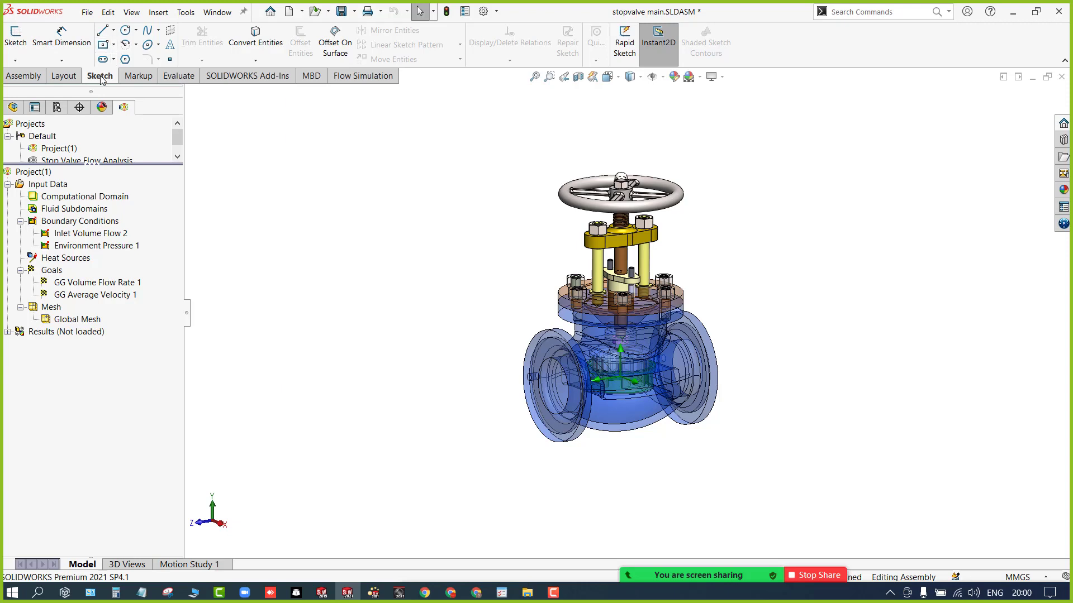
{"action": "left_click", "coordinate": [23, 76]}
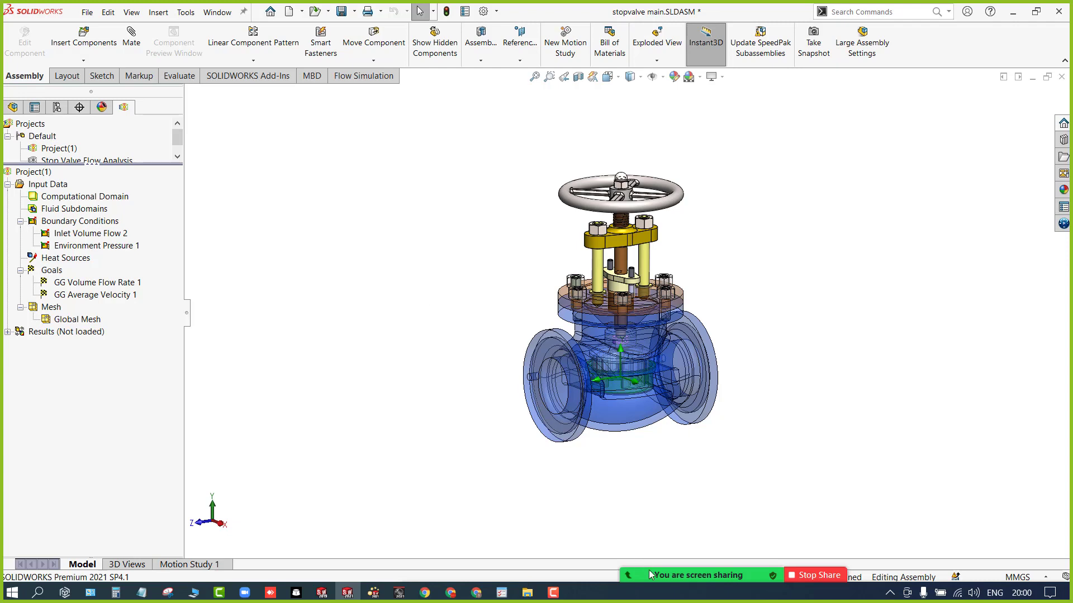
Step: Examine the stop valve assembly's feature tree, its entity properties page and its configurations
{"action": "mouse_move", "coordinate": [651, 582]}
{"action": "left_click", "coordinate": [11, 108]}
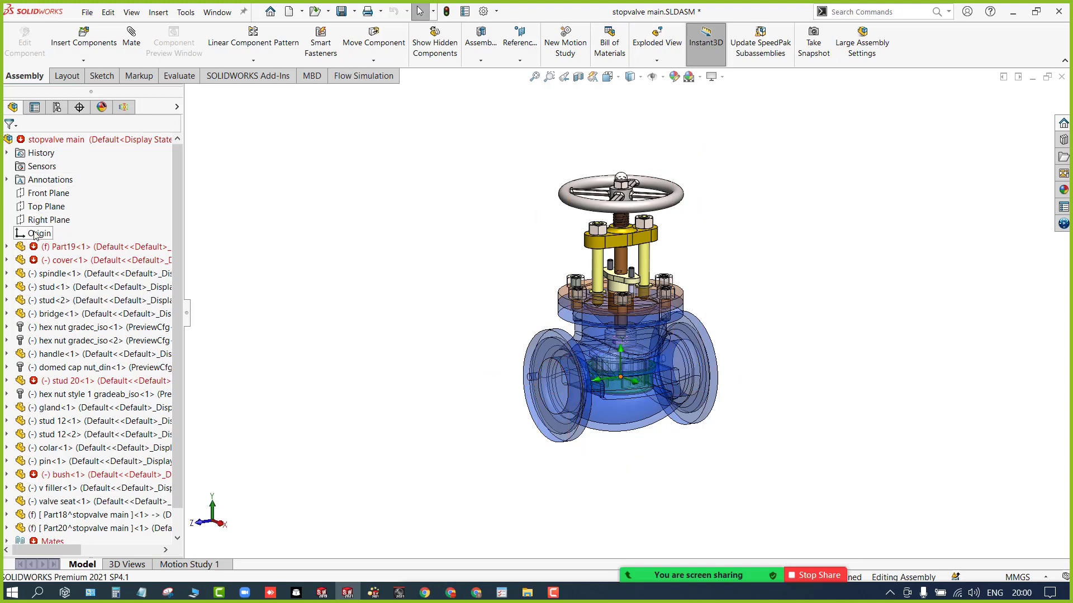
{"action": "left_click", "coordinate": [35, 108]}
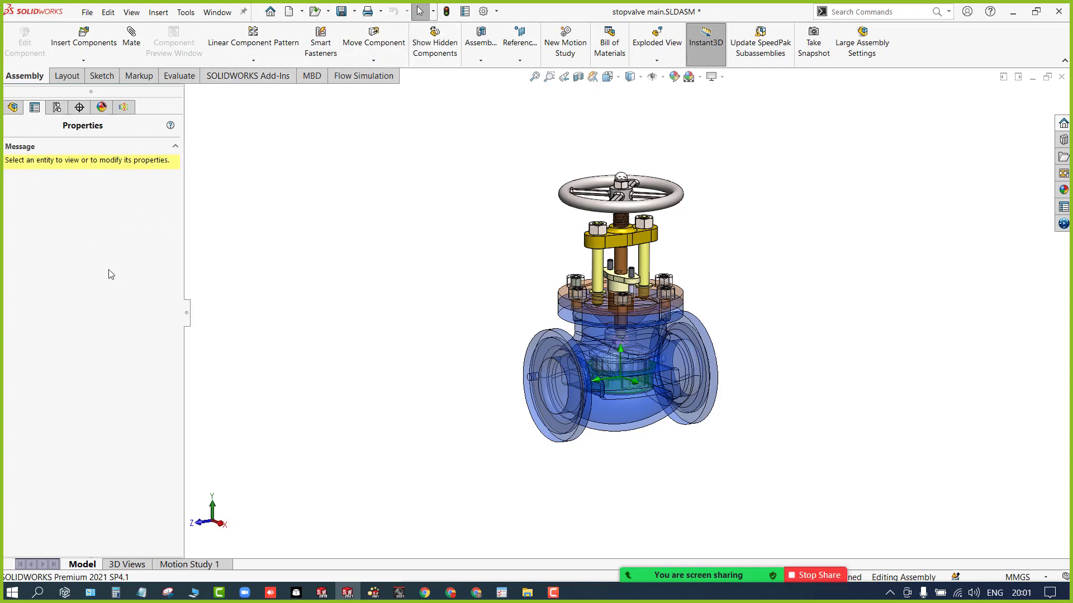
{"action": "left_click", "coordinate": [58, 109]}
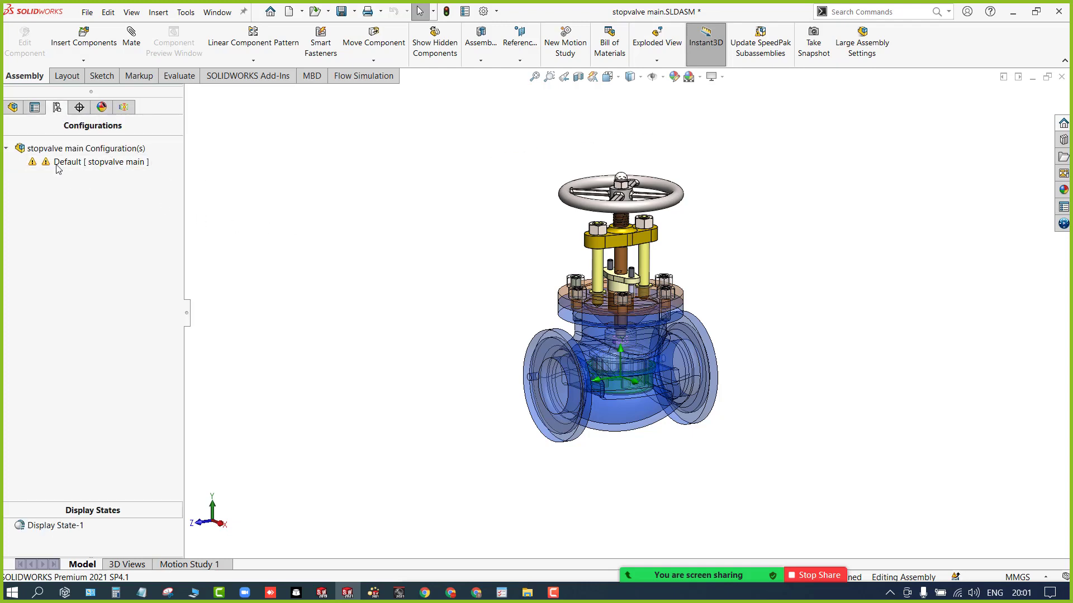
Step: Review the SOLIDWORKS Resources, Design Library folders, File Explorer locations and available Appearances, closing the overview when done
{"action": "left_click", "coordinate": [1064, 123]}
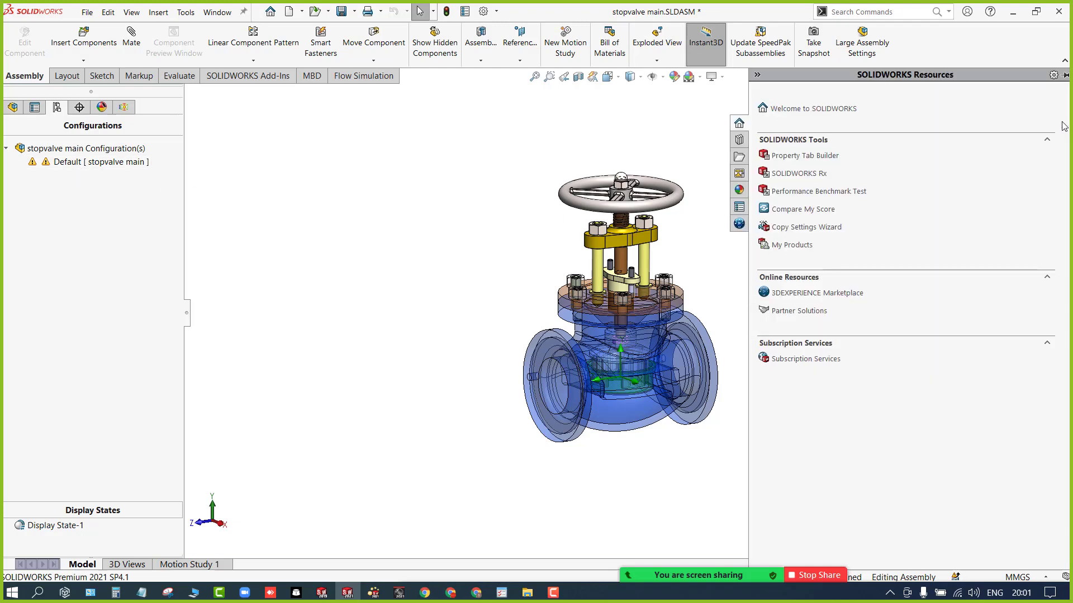
{"action": "left_click", "coordinate": [739, 140]}
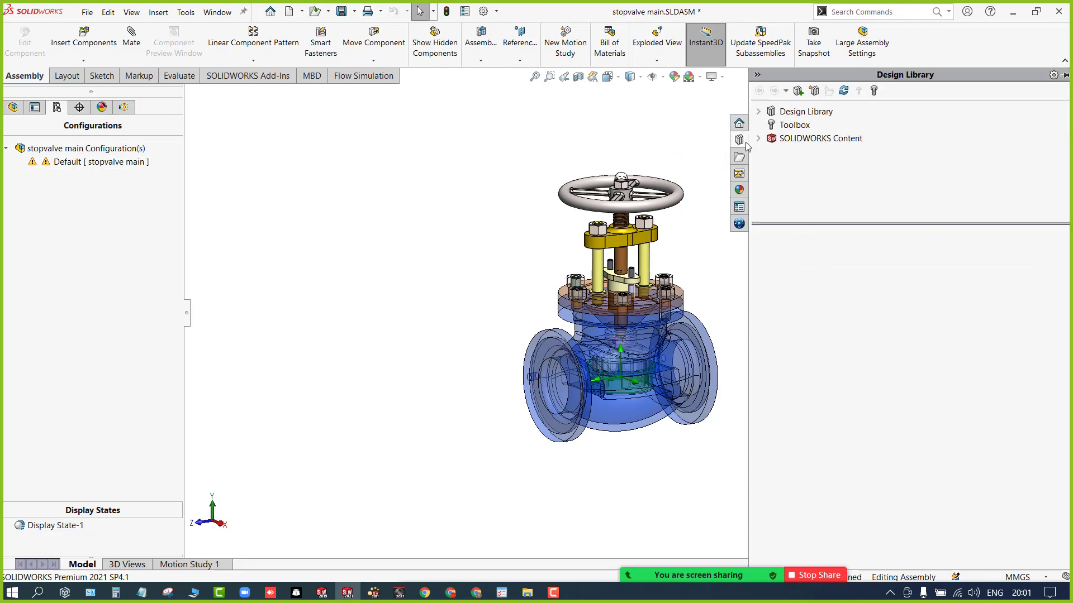
{"action": "left_click", "coordinate": [805, 112]}
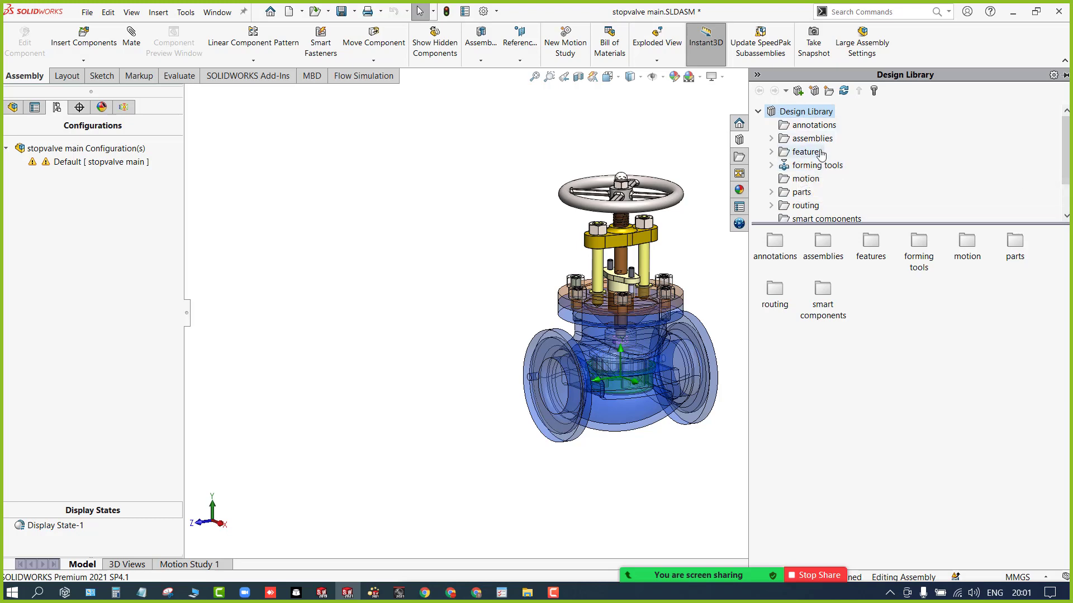
{"action": "left_click", "coordinate": [738, 158]}
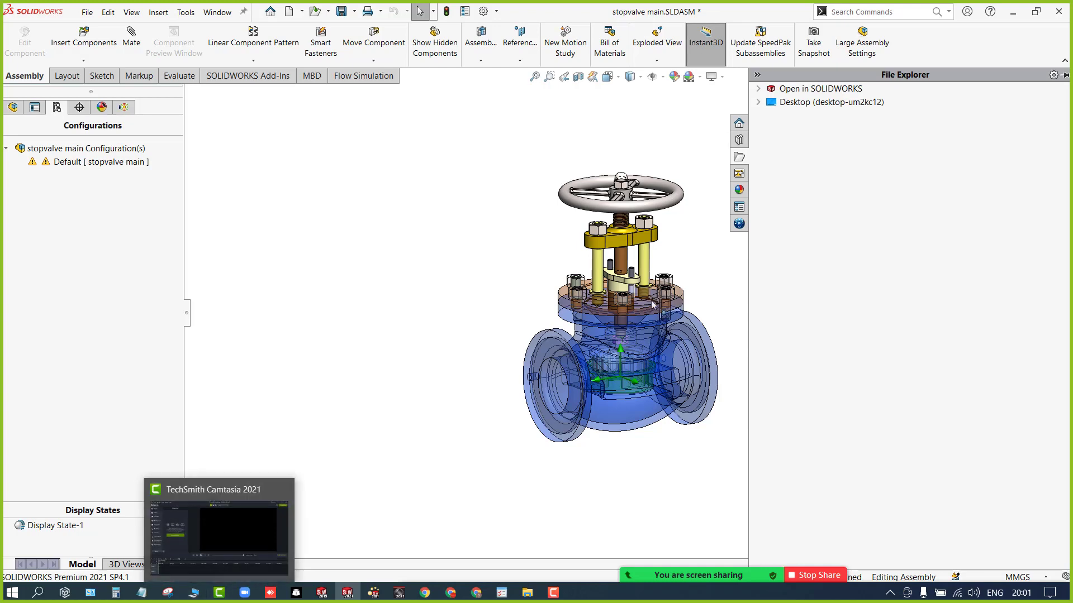
{"action": "left_click", "coordinate": [759, 101]}
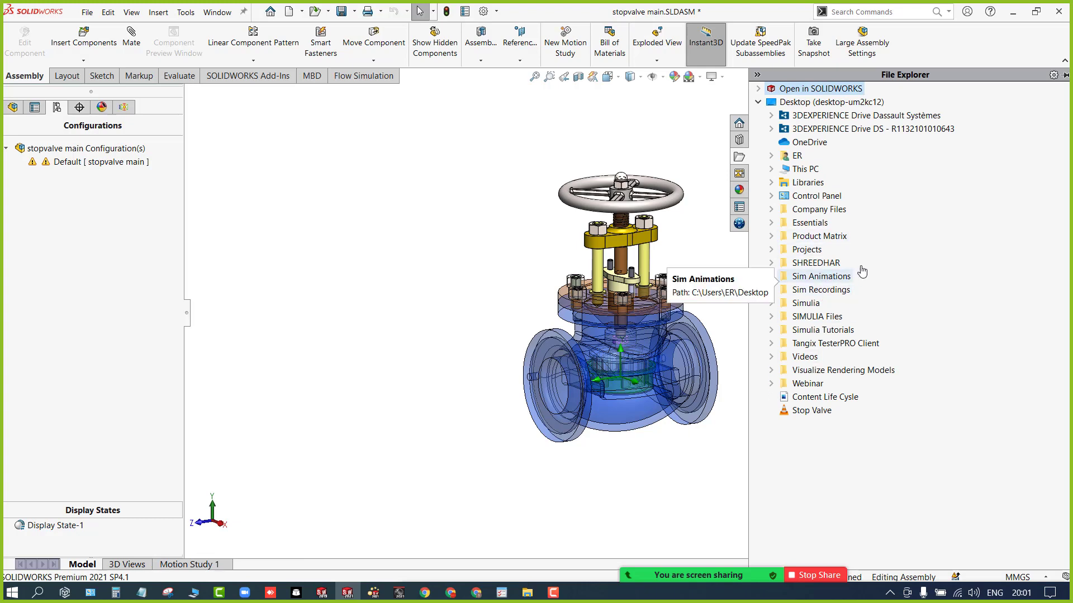
{"action": "left_click", "coordinate": [739, 190]}
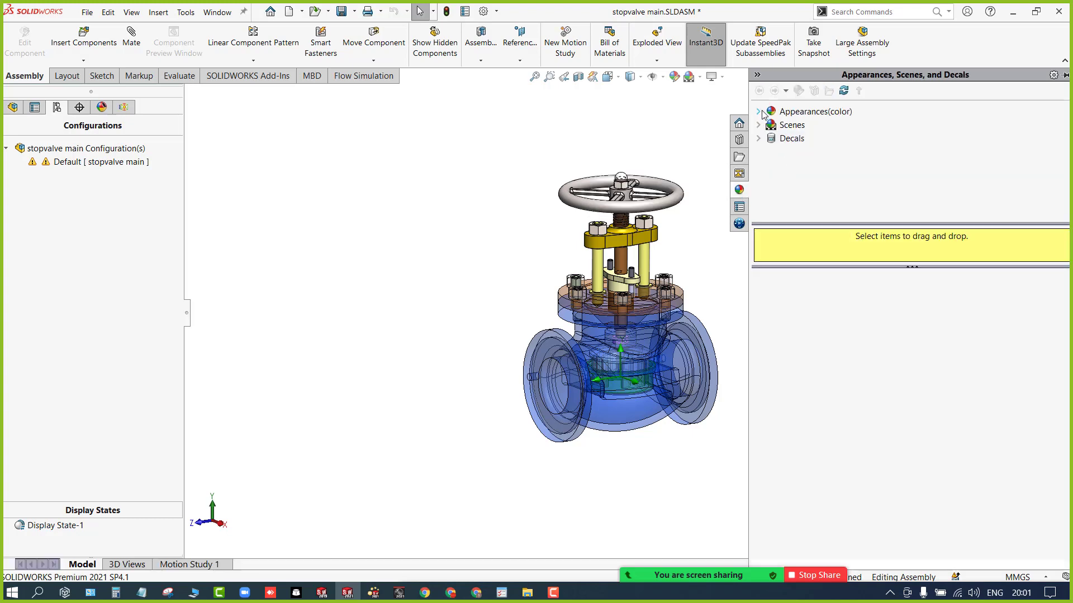
{"action": "left_click", "coordinate": [760, 112]}
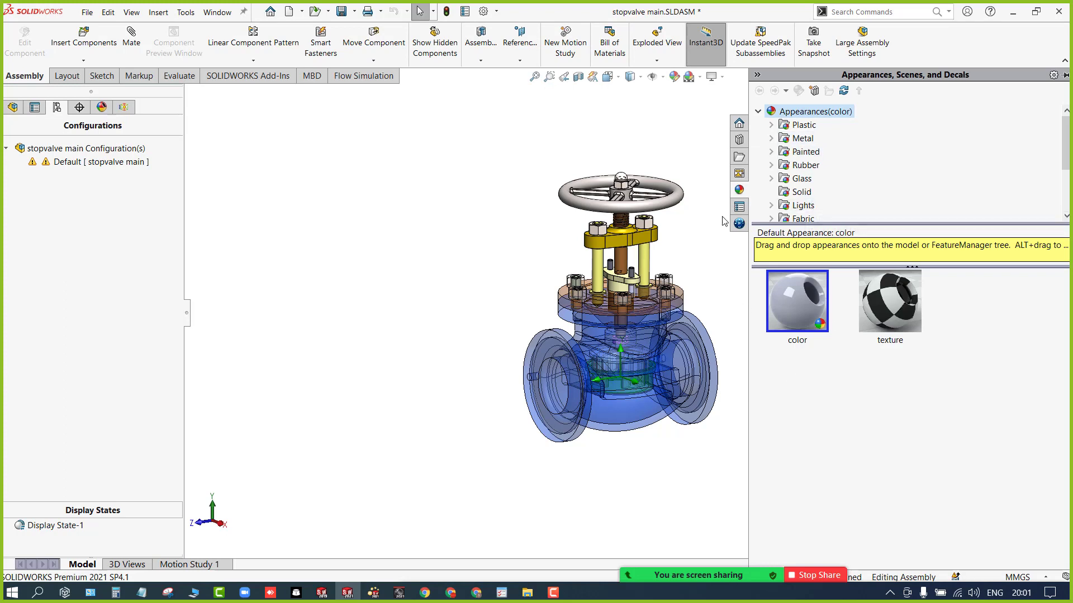
{"action": "left_click", "coordinate": [693, 157]}
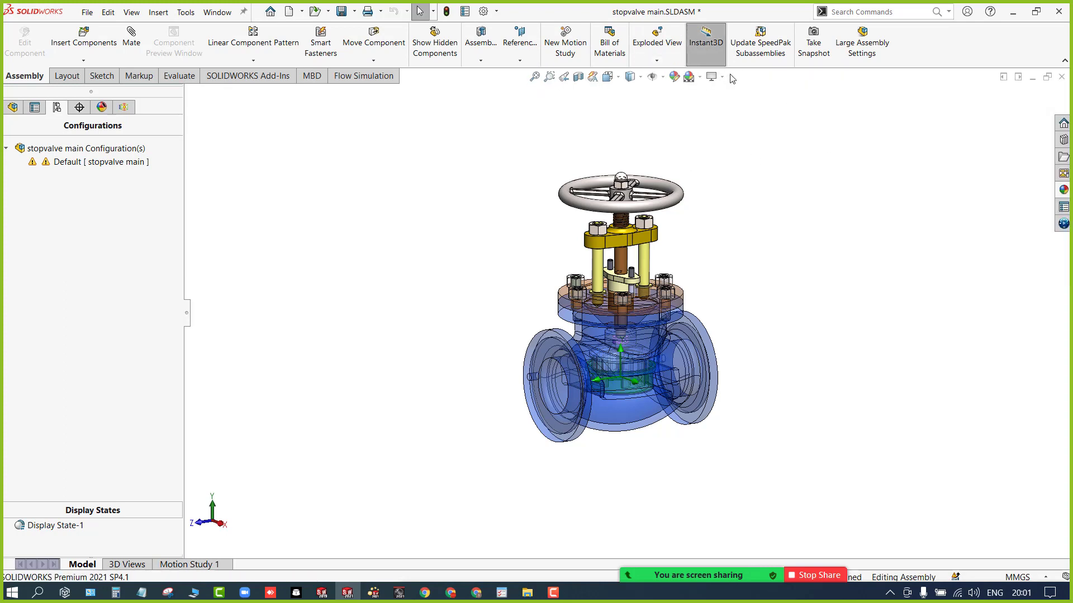
Step: Preview a section view of the valve on the Front, Top and Right planes, leaving the model unsectioned
{"action": "left_click", "coordinate": [578, 80]}
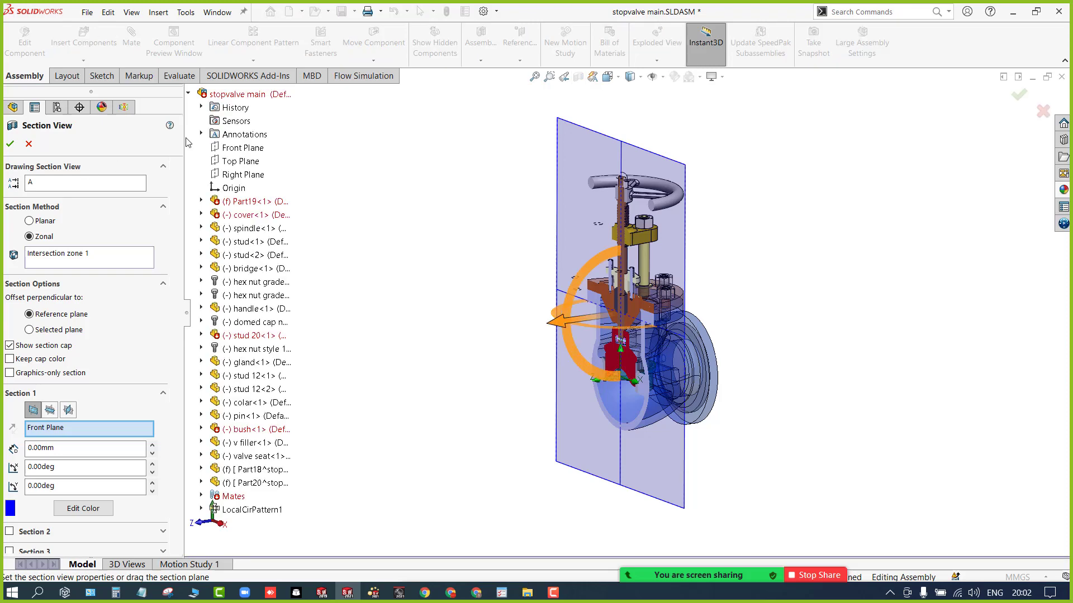
{"action": "left_click", "coordinate": [244, 163]}
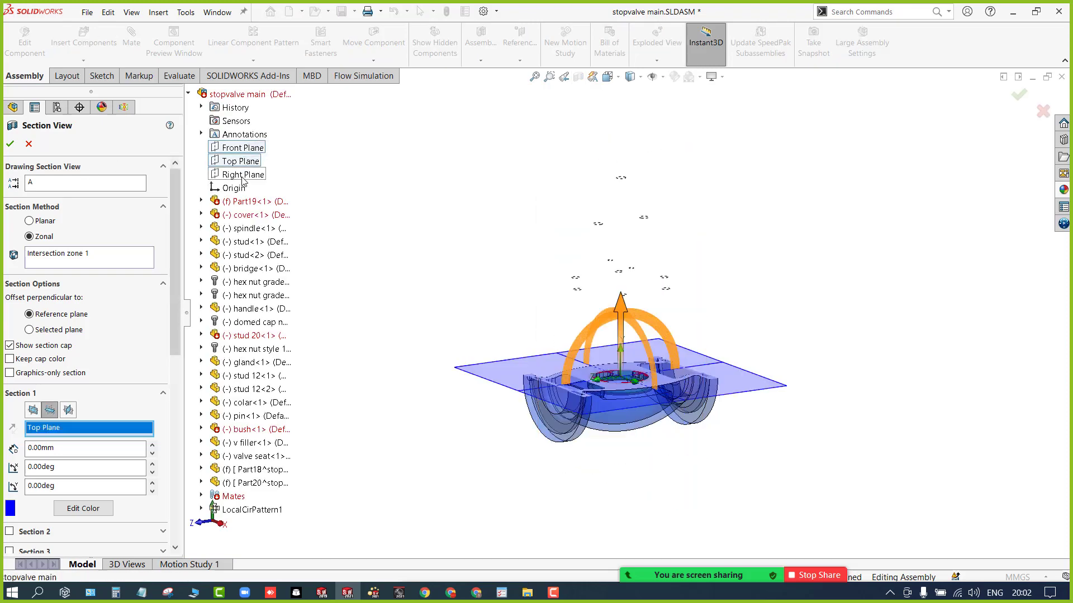
{"action": "left_click", "coordinate": [240, 175]}
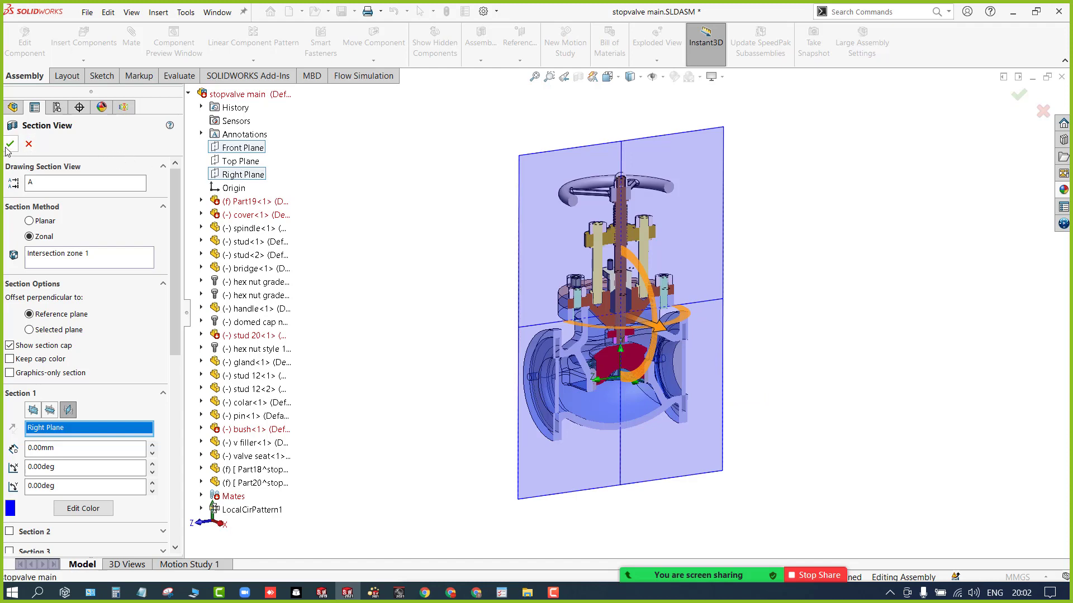
{"action": "left_click", "coordinate": [29, 144]}
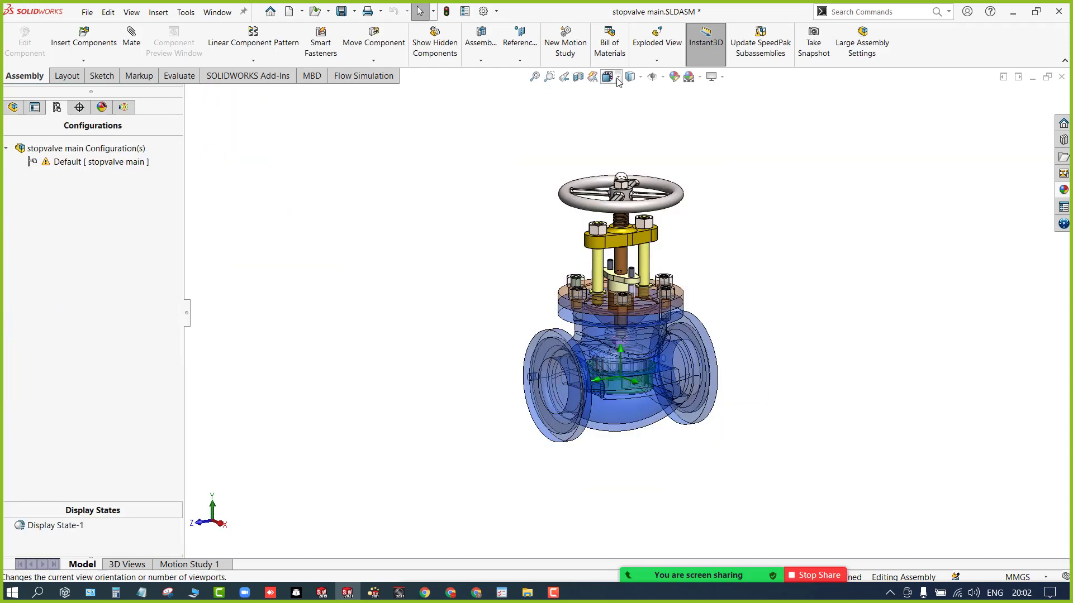
Step: Orient the valve to the Back standard view and change it to the Right view
{"action": "left_click", "coordinate": [610, 80]}
{"action": "left_click", "coordinate": [624, 123]}
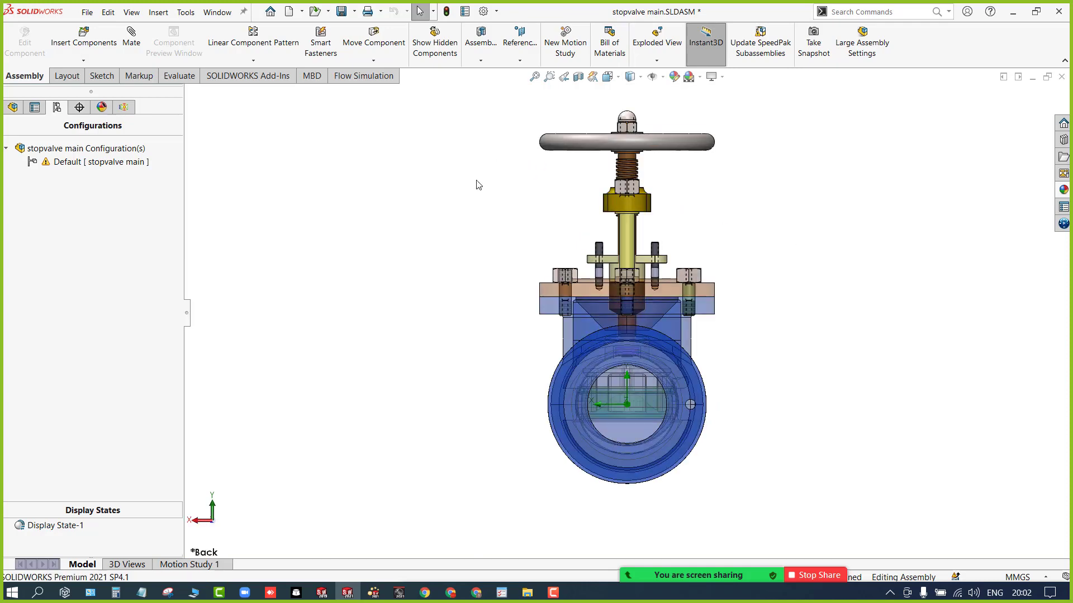
{"action": "key", "text": "ctrl+4"}
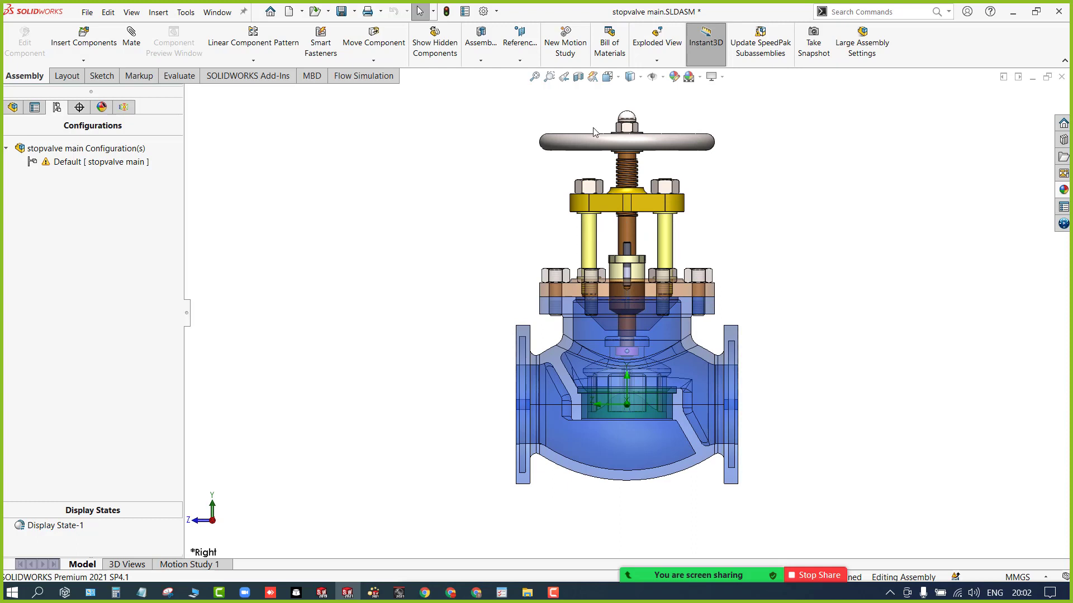
Step: Compare the Shaded and Hidden Lines Visible display styles on the valve, returning to Shaded With Edges in the Right view
{"action": "left_click", "coordinate": [641, 78]}
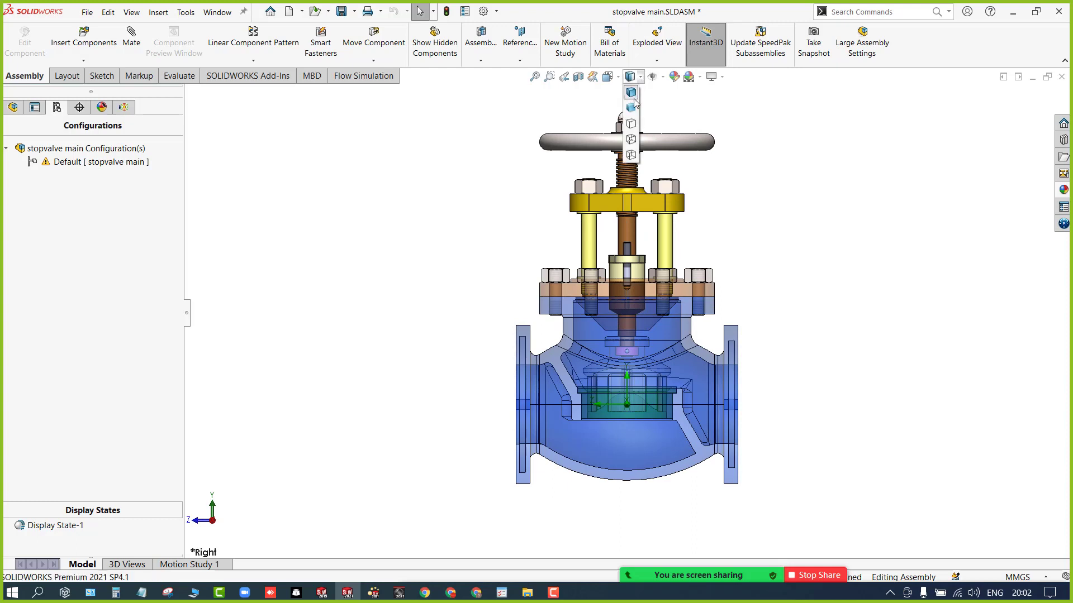
{"action": "left_click", "coordinate": [632, 93]}
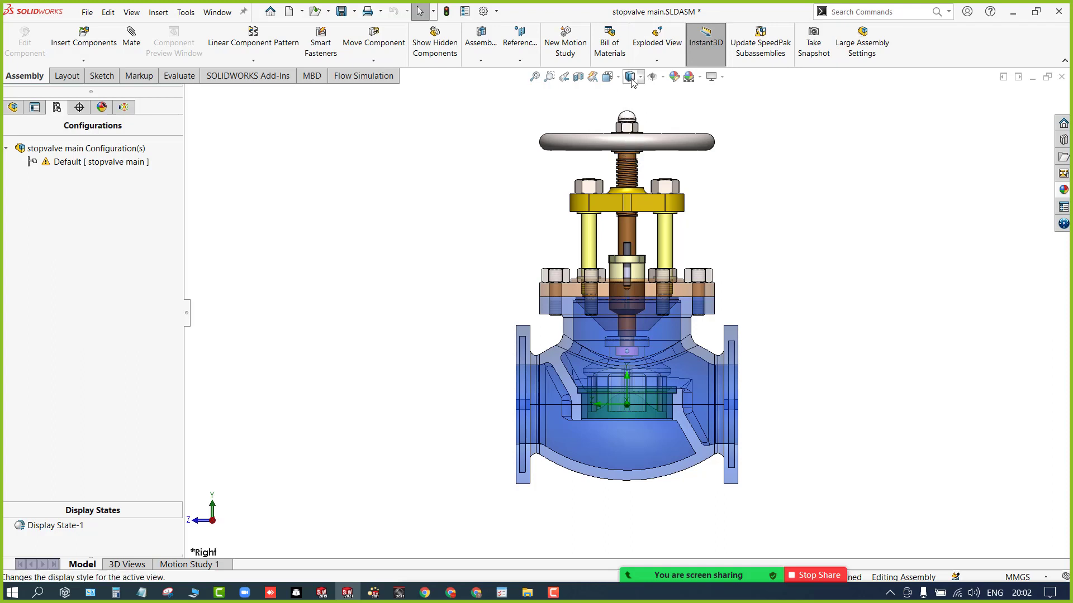
{"action": "left_click", "coordinate": [631, 80]}
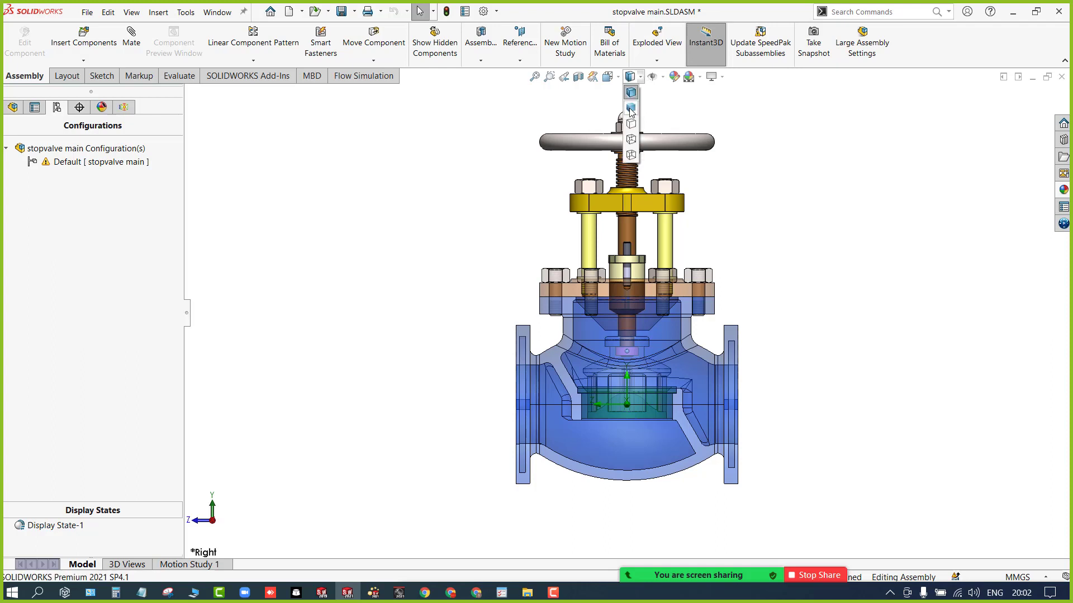
{"action": "left_click", "coordinate": [631, 110]}
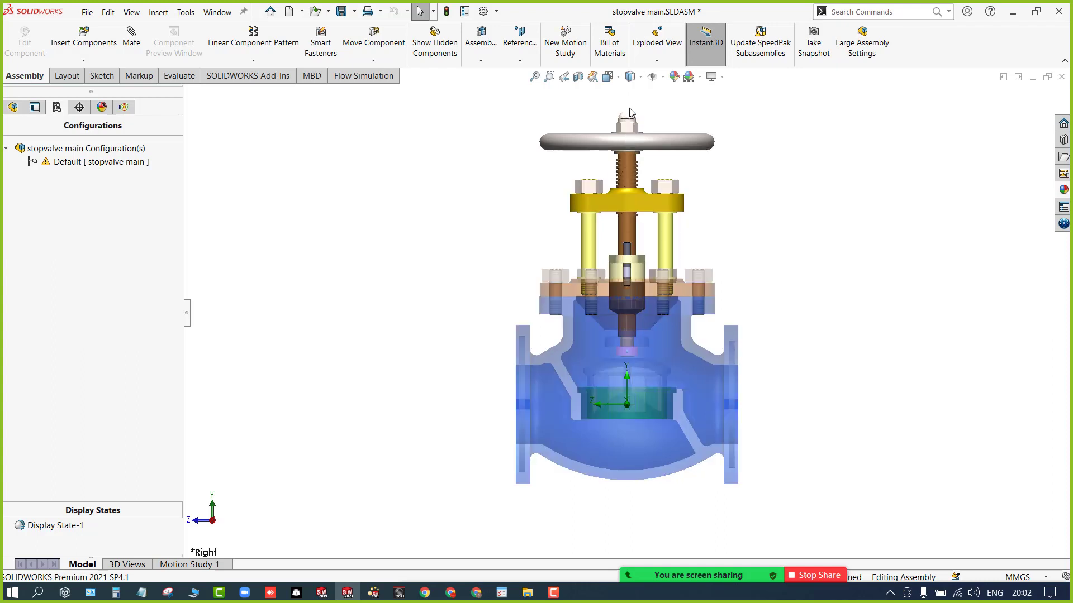
{"action": "left_click", "coordinate": [631, 78]}
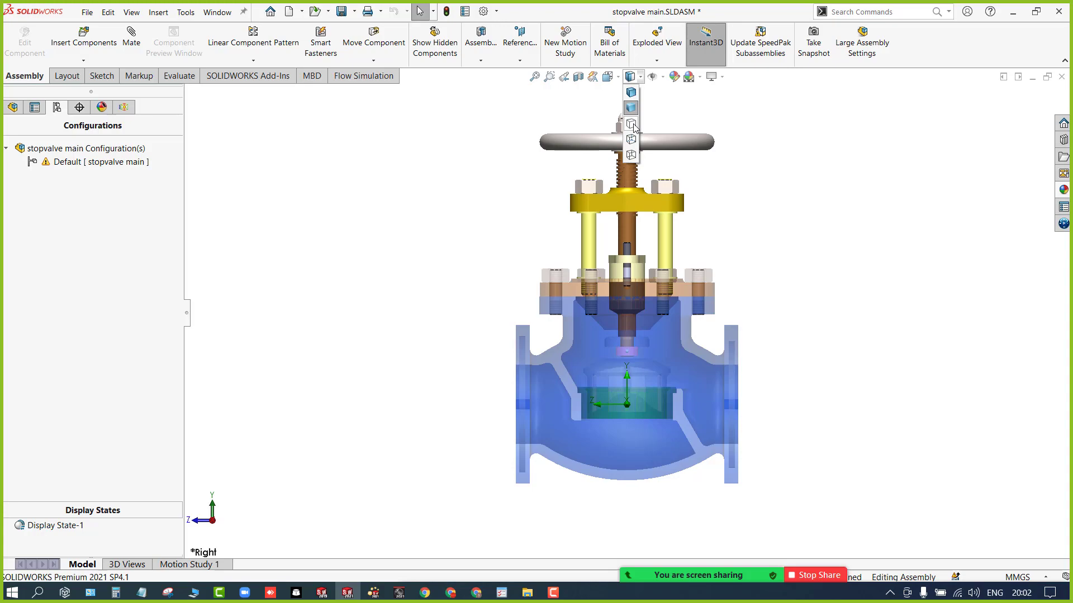
{"action": "left_click", "coordinate": [630, 140]}
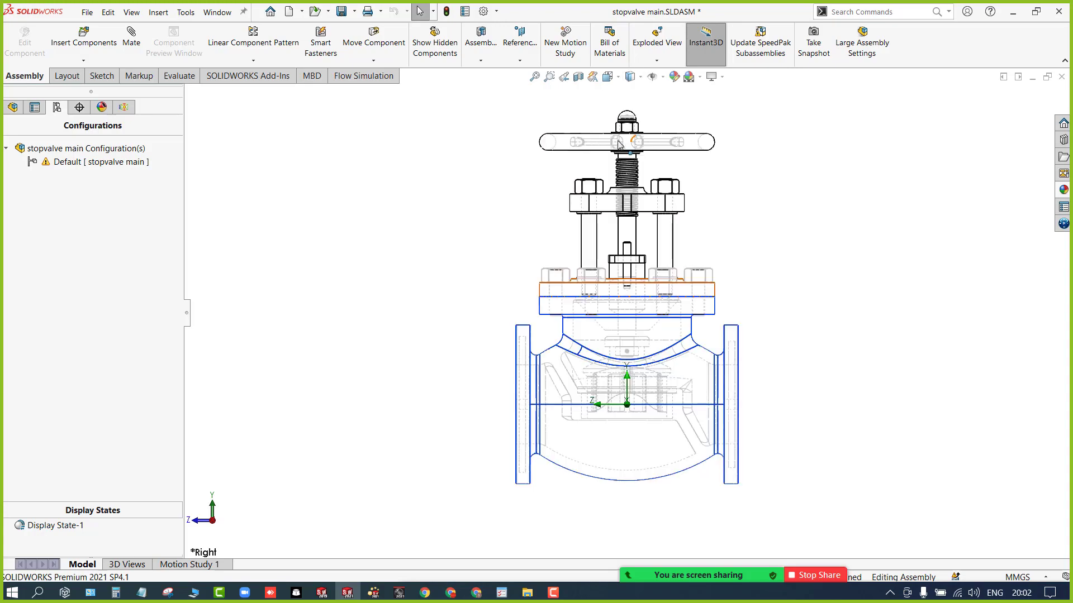
{"action": "middle_click_drag", "start_coordinate": [407, 283], "coordinate": [440, 300]}
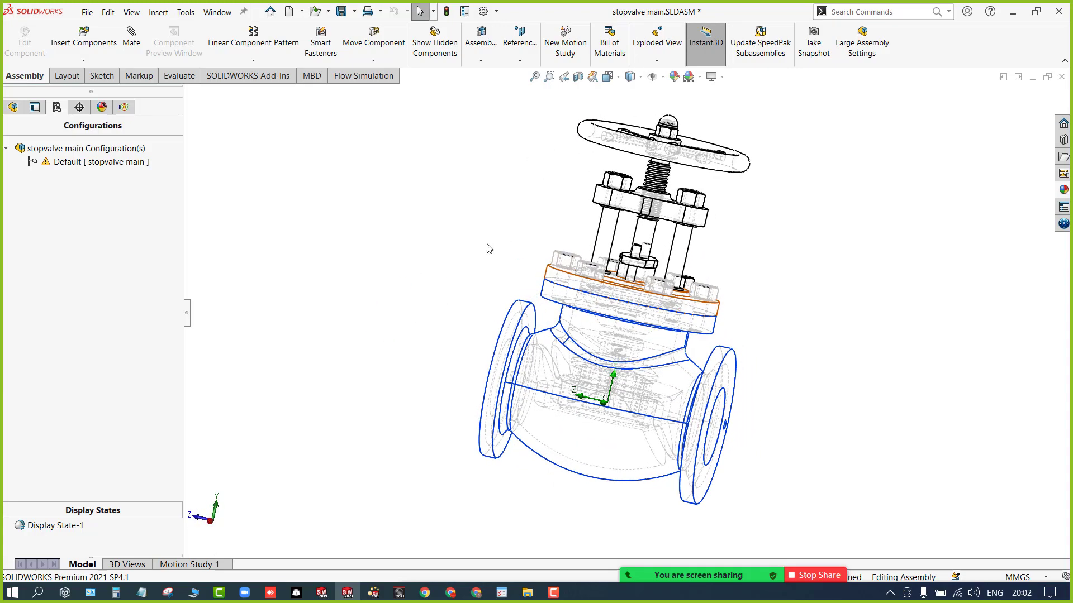
{"action": "key", "text": "ctrl+4"}
{"action": "left_click", "coordinate": [641, 80]}
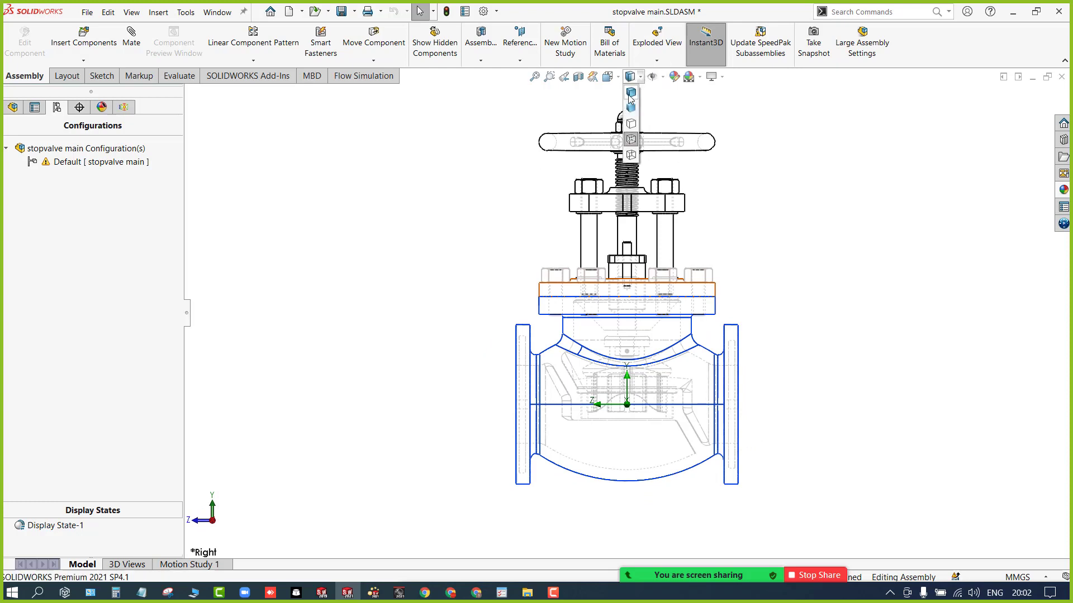
{"action": "left_click", "coordinate": [630, 101]}
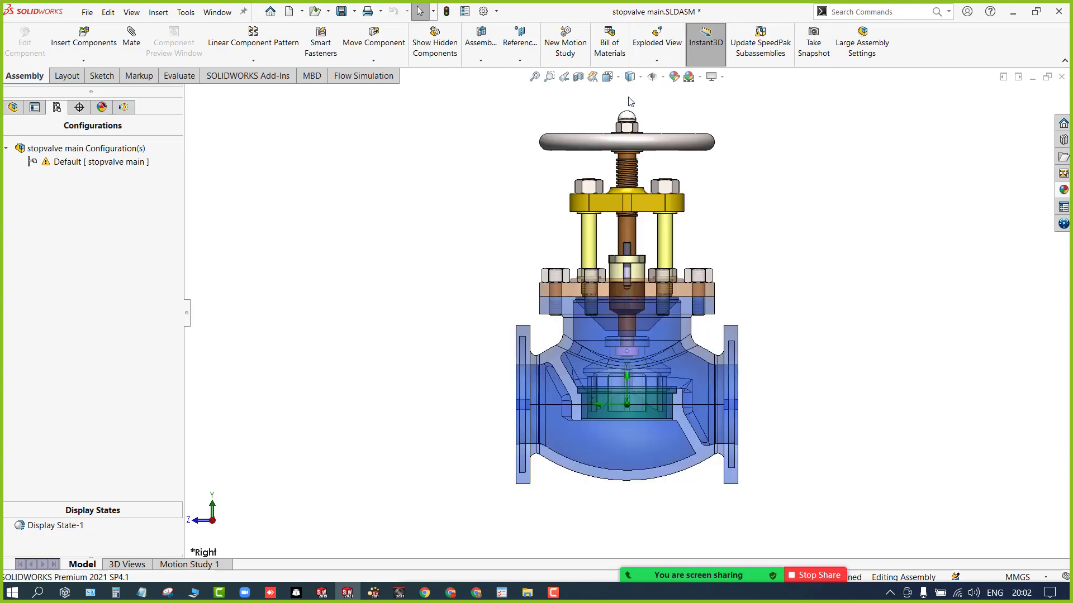
Step: Apply the 3 Point Faded scene, compare it with Urban 5 Background, and return to 3 Point Faded in the Right view
{"action": "left_click", "coordinate": [699, 76]}
{"action": "left_click", "coordinate": [712, 94]}
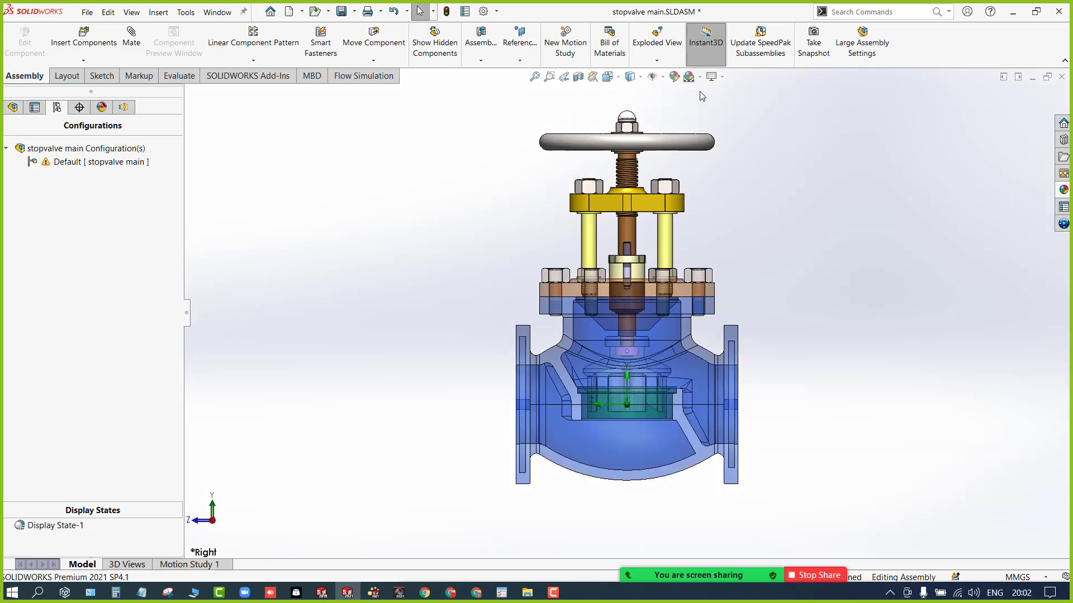
{"action": "left_click", "coordinate": [700, 78]}
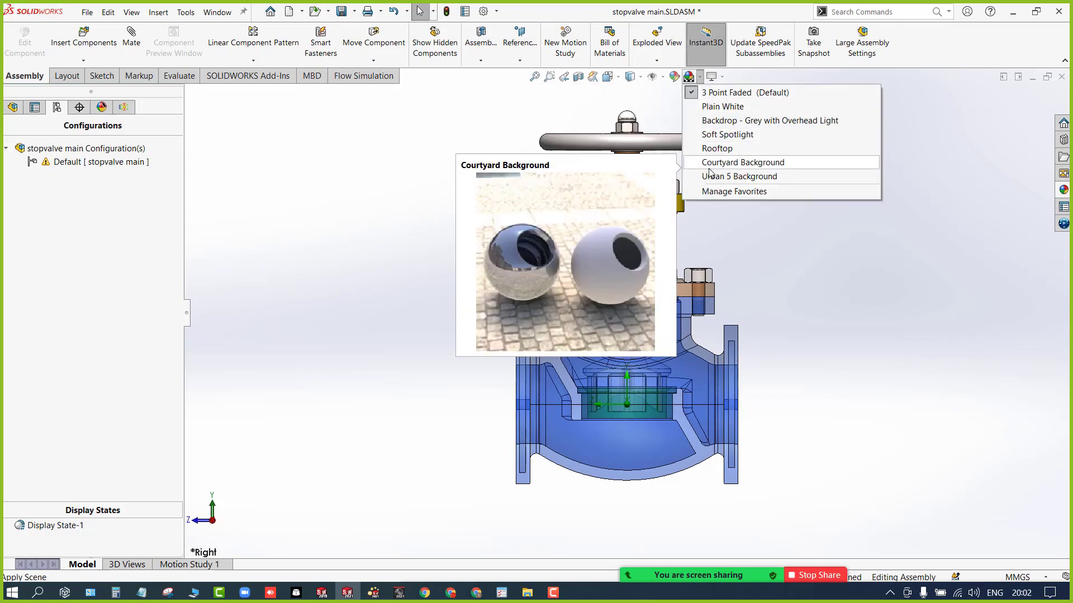
{"action": "left_click", "coordinate": [726, 175]}
{"action": "middle_click_drag", "start_coordinate": [444, 295], "coordinate": [680, 136]}
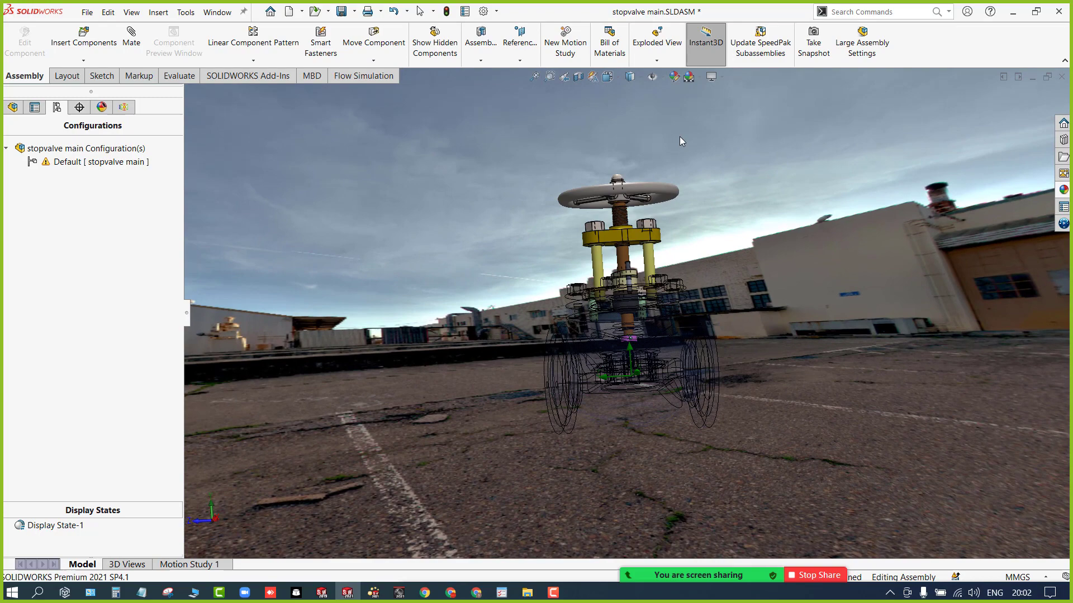
{"action": "left_click", "coordinate": [699, 78]}
{"action": "left_click", "coordinate": [707, 94]}
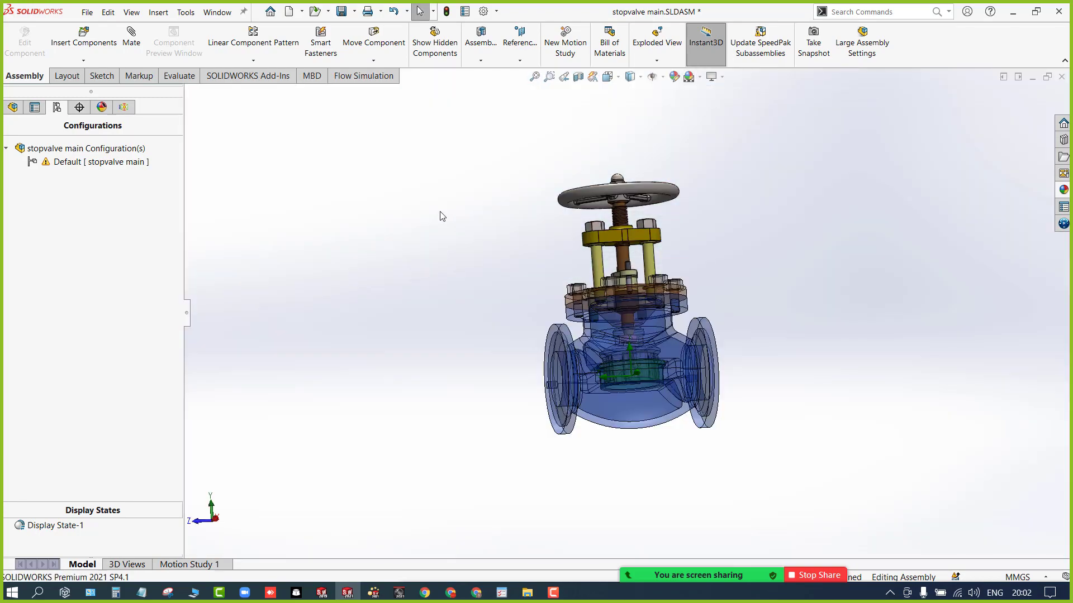
{"action": "key", "text": "ctrl+4"}
Step: Enable RealView Graphics and Shadows In Shaded Mode for the valve and orient it to the Isometric view
{"action": "left_click", "coordinate": [712, 77]}
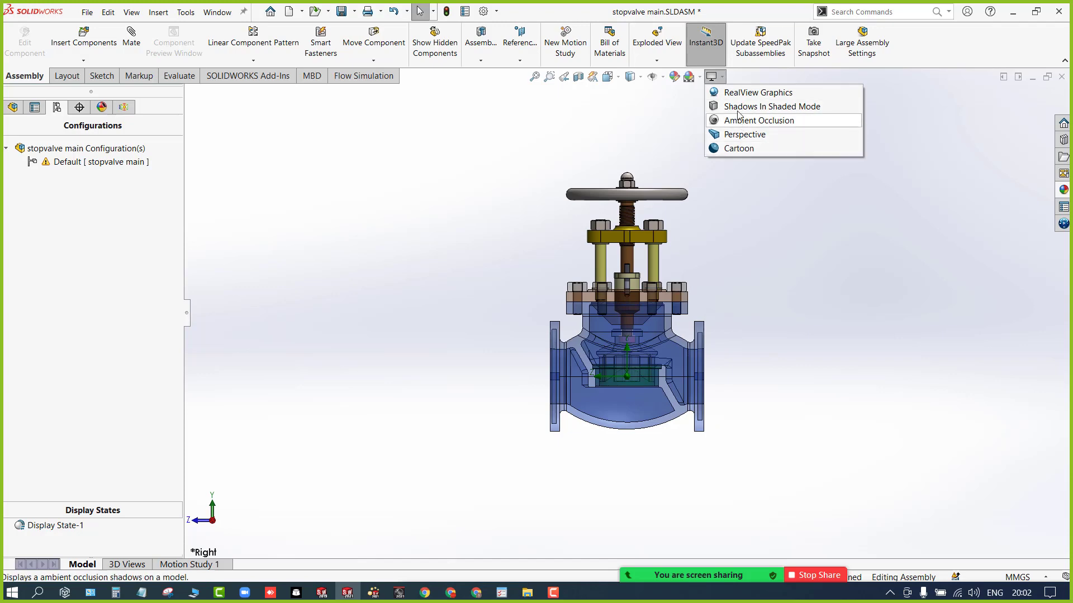
{"action": "left_click", "coordinate": [727, 94]}
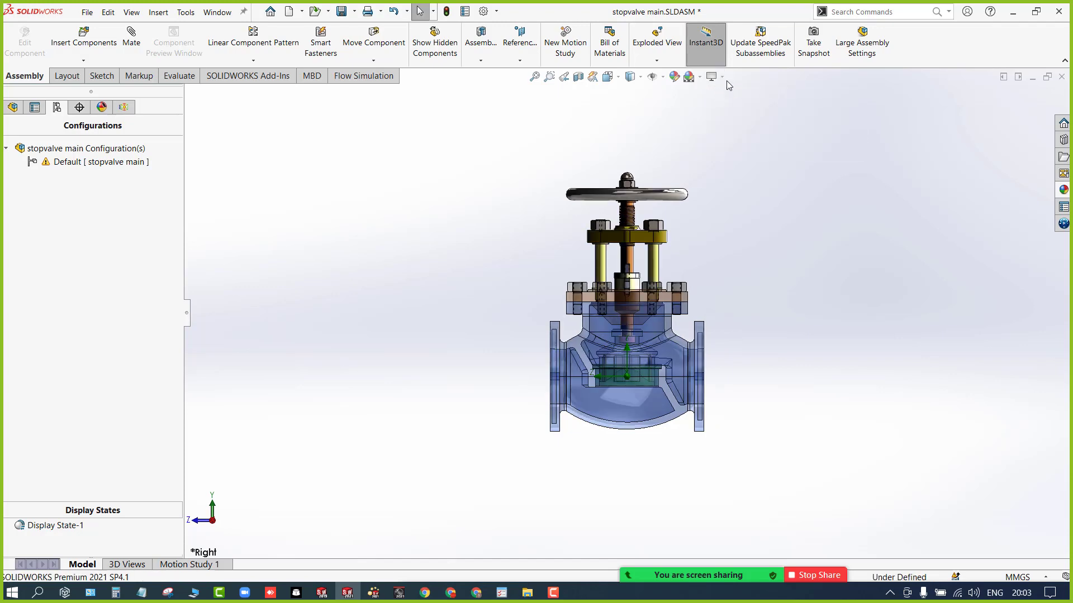
{"action": "key", "text": "ctrl+7"}
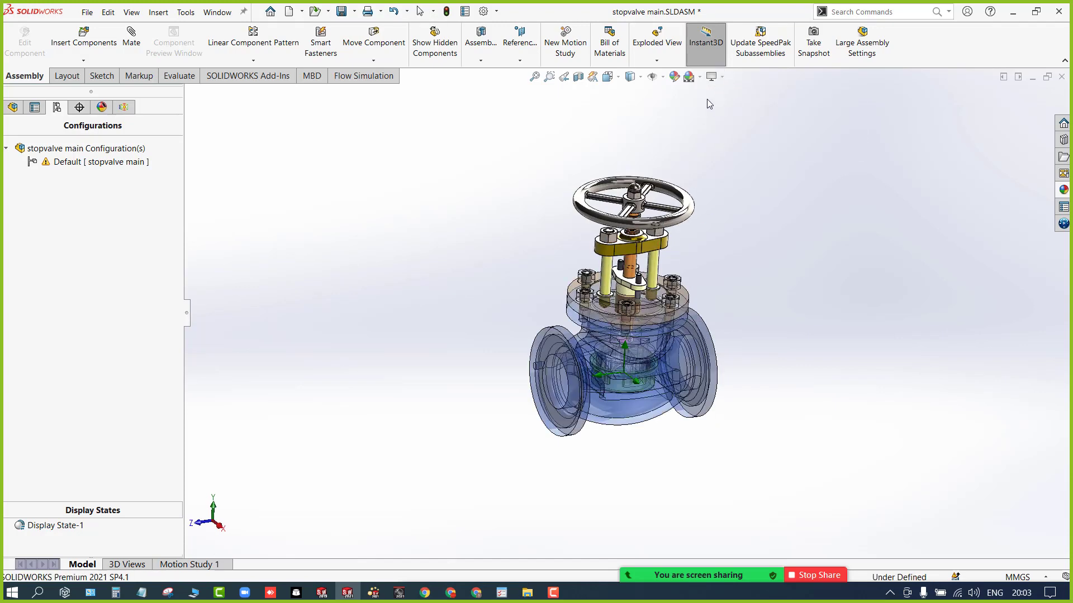
{"action": "left_click", "coordinate": [713, 77]}
{"action": "left_click", "coordinate": [733, 106]}
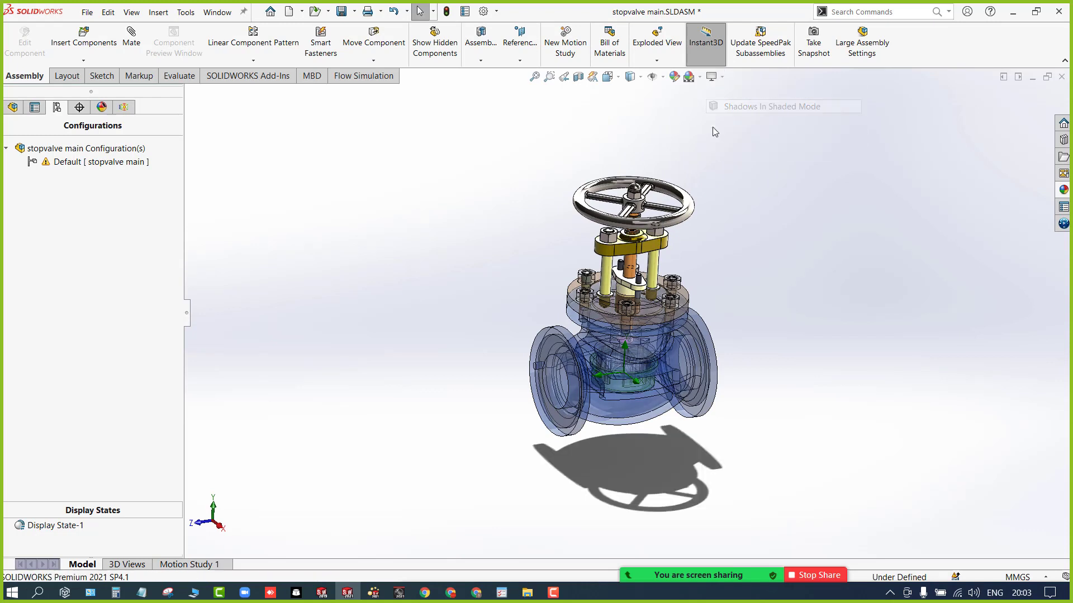
Step: Preview Ambient Occlusion on the valve and switch it off again
{"action": "left_click", "coordinate": [713, 77]}
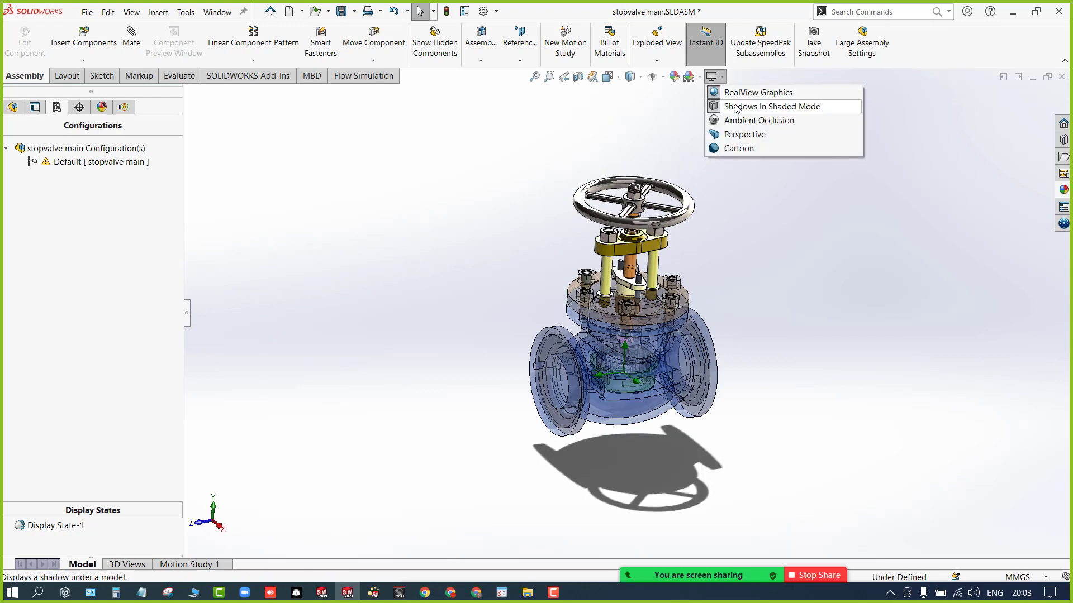
{"action": "left_click", "coordinate": [743, 120]}
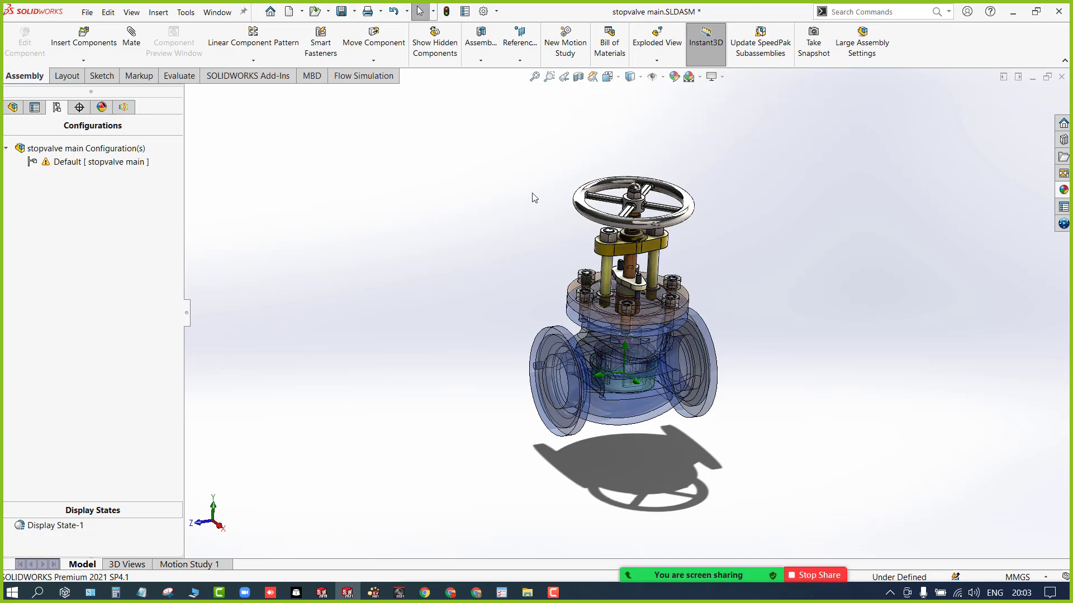
{"action": "scroll", "coordinate": [602, 218], "scroll_direction": "down", "scroll_amount": 5}
{"action": "scroll", "coordinate": [531, 294], "scroll_direction": "up", "scroll_amount": 5}
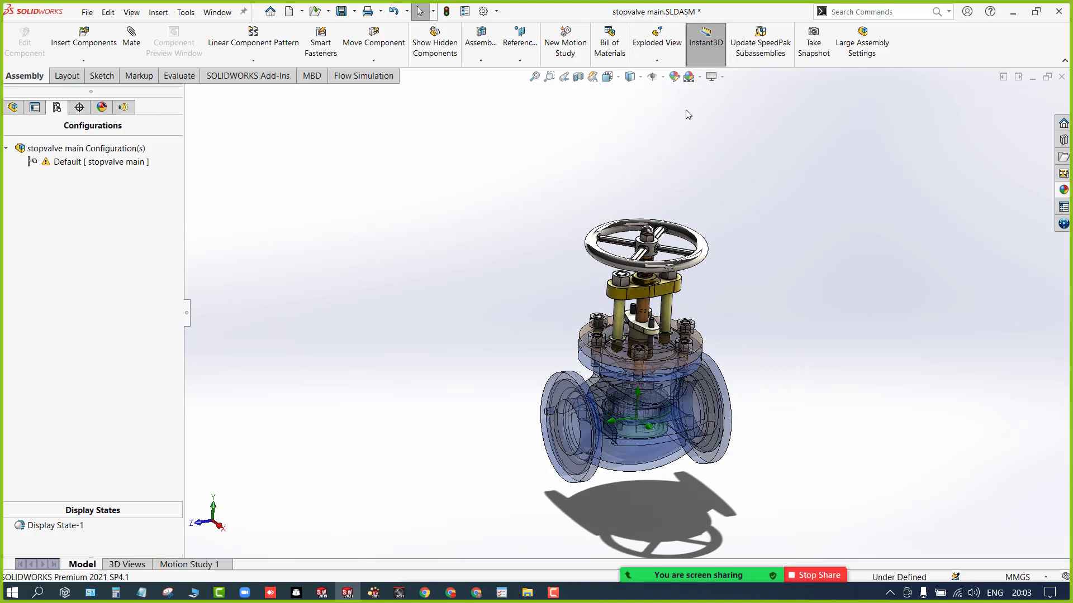
{"action": "left_click", "coordinate": [720, 78]}
{"action": "left_click", "coordinate": [716, 123]}
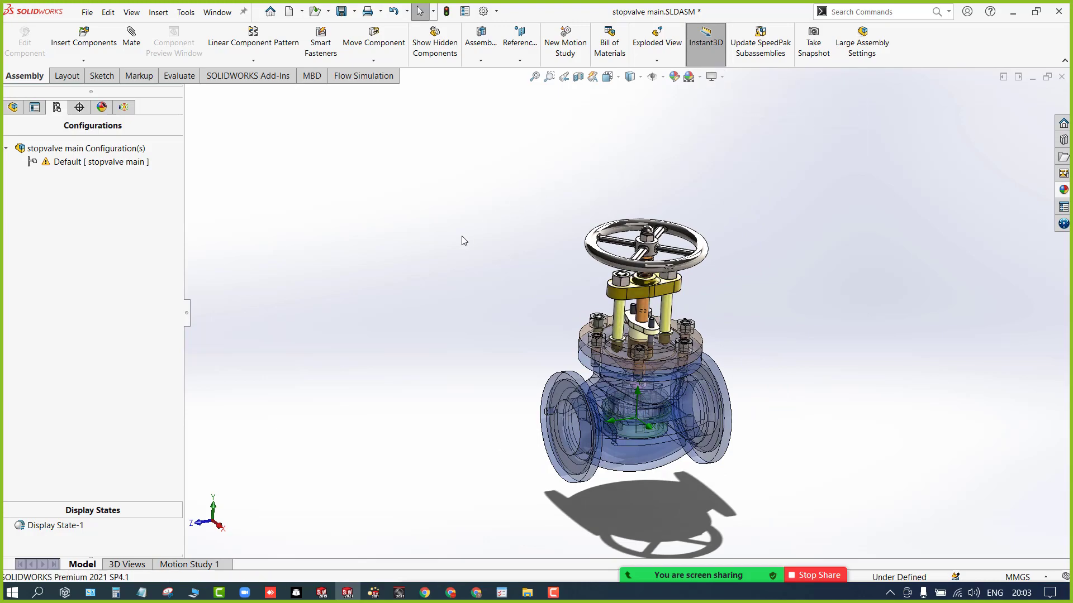
Step: Fit and rotate the valve for a new viewpoint, and move the screen-sharing controls away from the status bar
{"action": "key", "text": "f"}
{"action": "mouse_move", "coordinate": [805, 356]}
{"action": "middle_mouse_down"}
{"action": "mouse_move", "coordinate": [843, 259]}
{"action": "mouse_move", "coordinate": [494, 268]}
{"action": "mouse_move", "coordinate": [725, 218]}
{"action": "mouse_move", "coordinate": [755, 311]}
{"action": "mouse_move", "coordinate": [866, 257]}
{"action": "mouse_move", "coordinate": [793, 223]}
{"action": "mouse_move", "coordinate": [710, 157]}
{"action": "mouse_move", "coordinate": [472, 284]}
{"action": "middle_mouse_up"}
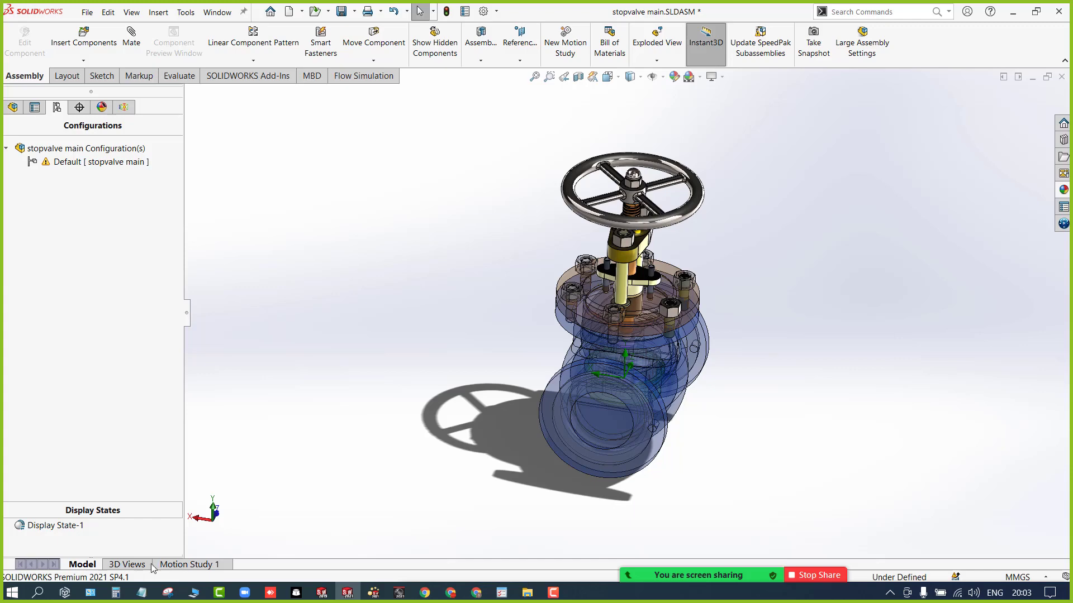
{"action": "mouse_move", "coordinate": [698, 554]}
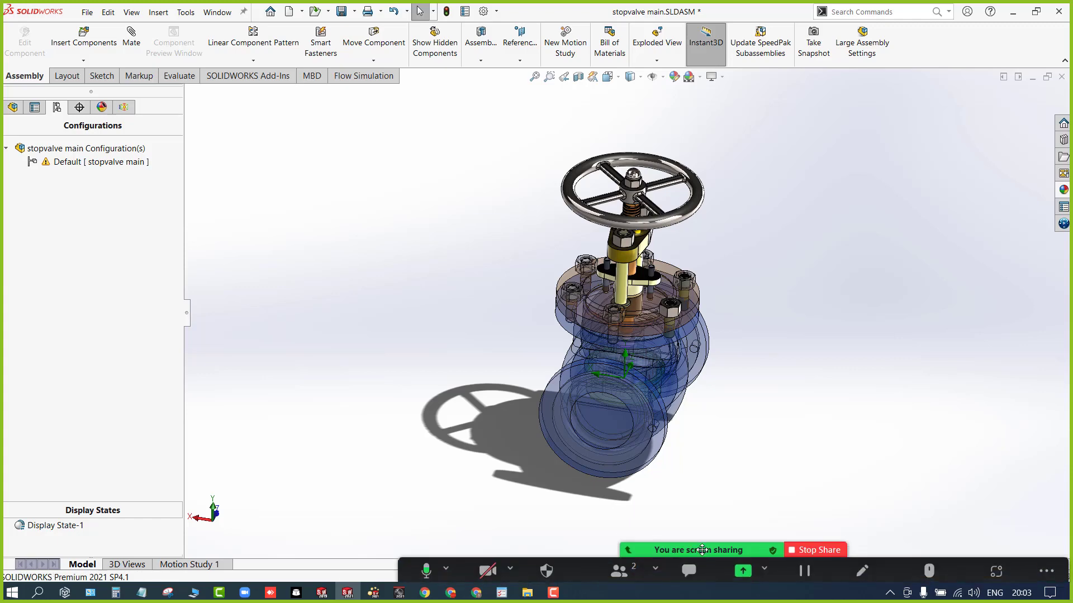
{"action": "left_click_drag", "start_coordinate": [704, 539], "coordinate": [699, 2]}
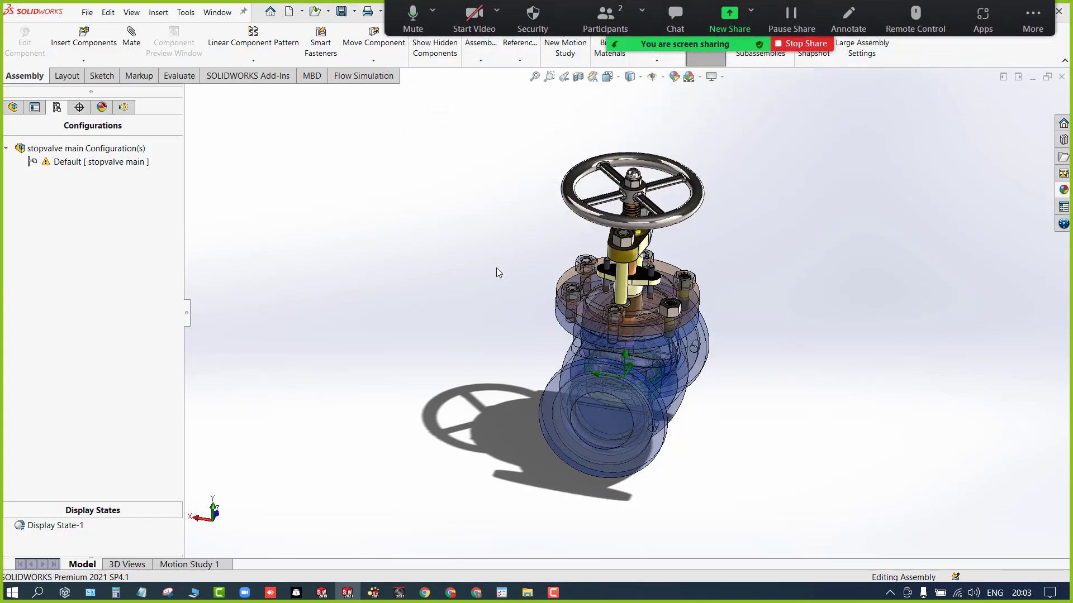
Step: Open the yellow stud supporting the gland flange from the assembly as a part in its own window
{"action": "scroll", "coordinate": [634, 150], "scroll_direction": "down", "scroll_amount": 5}
{"action": "left_click", "coordinate": [585, 228]}
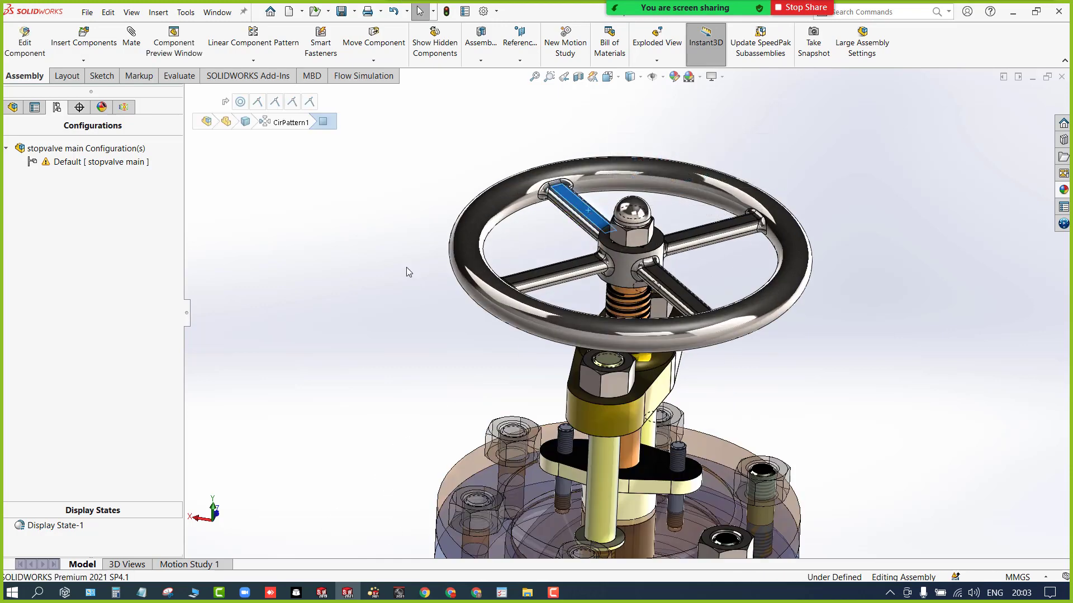
{"action": "left_click", "coordinate": [415, 361]}
{"action": "key", "text": "ctrl+1"}
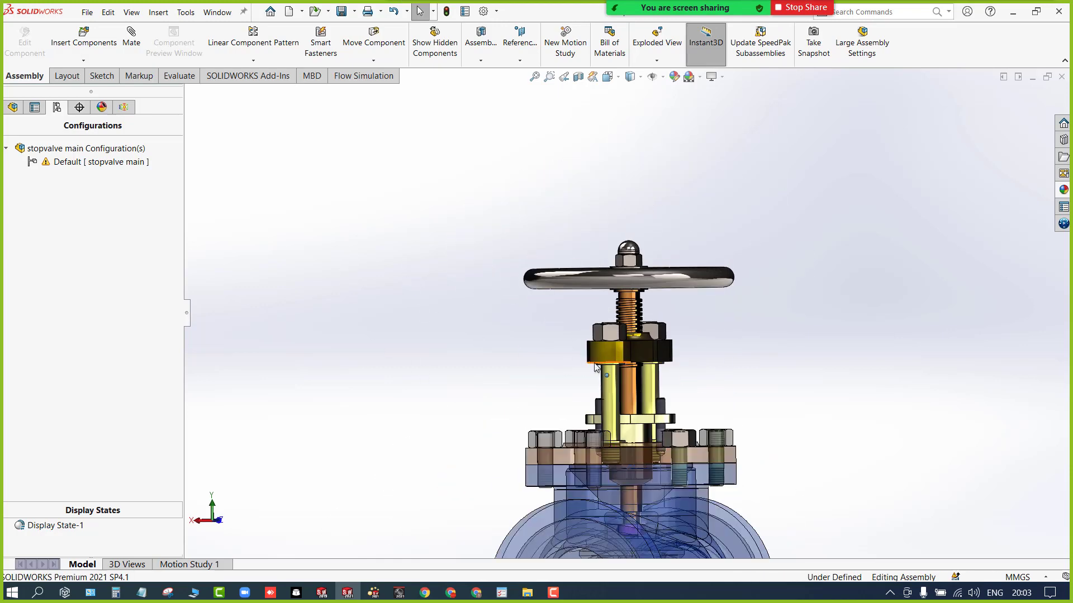
{"action": "left_click", "coordinate": [610, 400]}
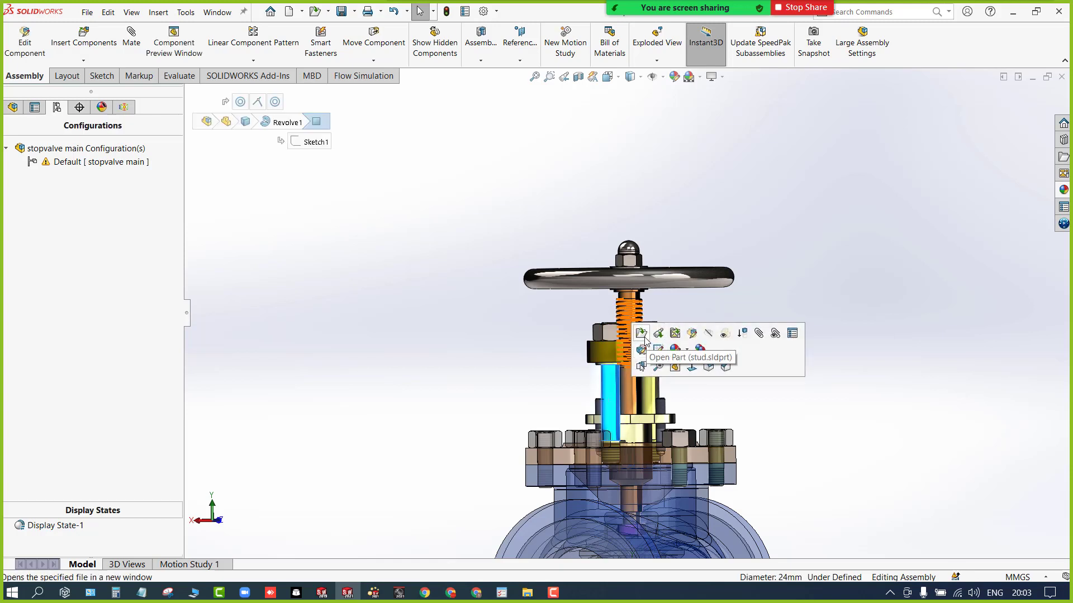
{"action": "left_click", "coordinate": [647, 350]}
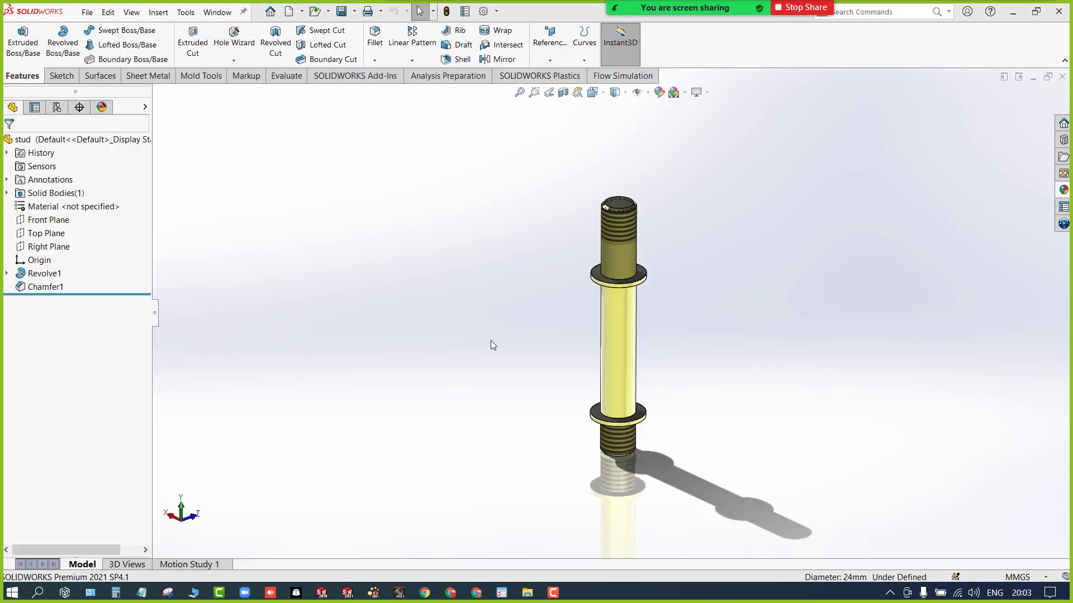
Step: Check the status bar information for the stud's middle cylindrical face, clear the selection and fit the part
{"action": "left_click", "coordinate": [619, 350]}
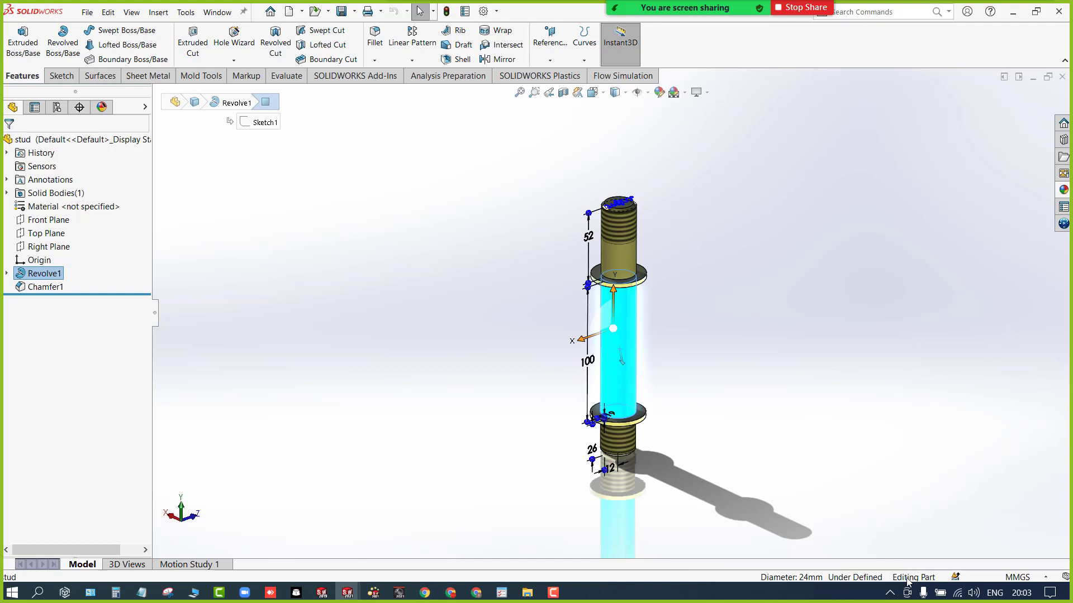
{"action": "left_click", "coordinate": [539, 474]}
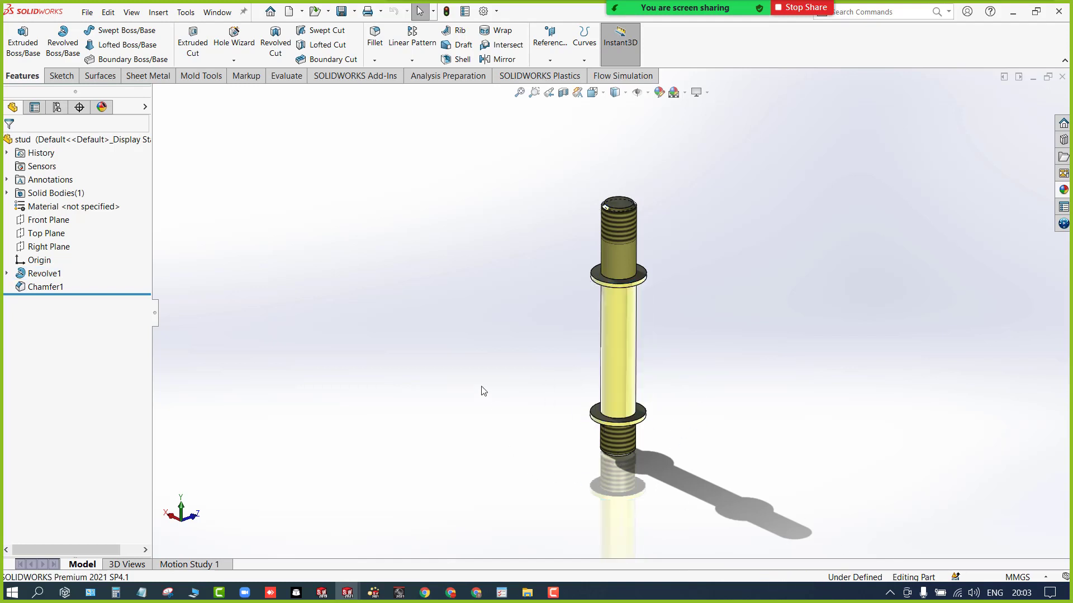
{"action": "key", "text": "f"}
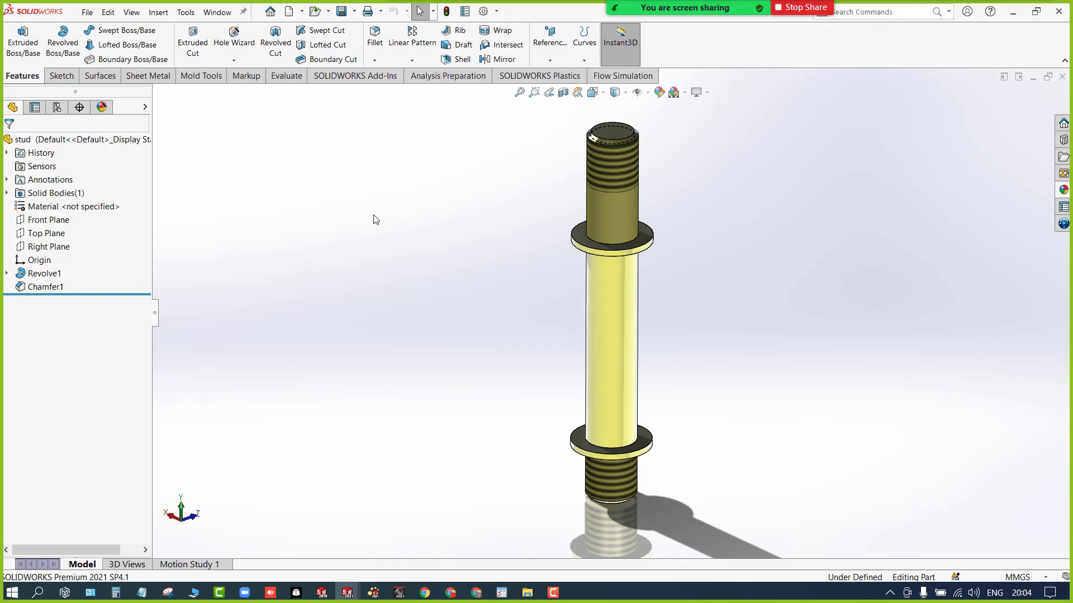
Step: Show the Sketch command set and review the Design Library folders, closing the library when done
{"action": "left_click", "coordinate": [61, 77]}
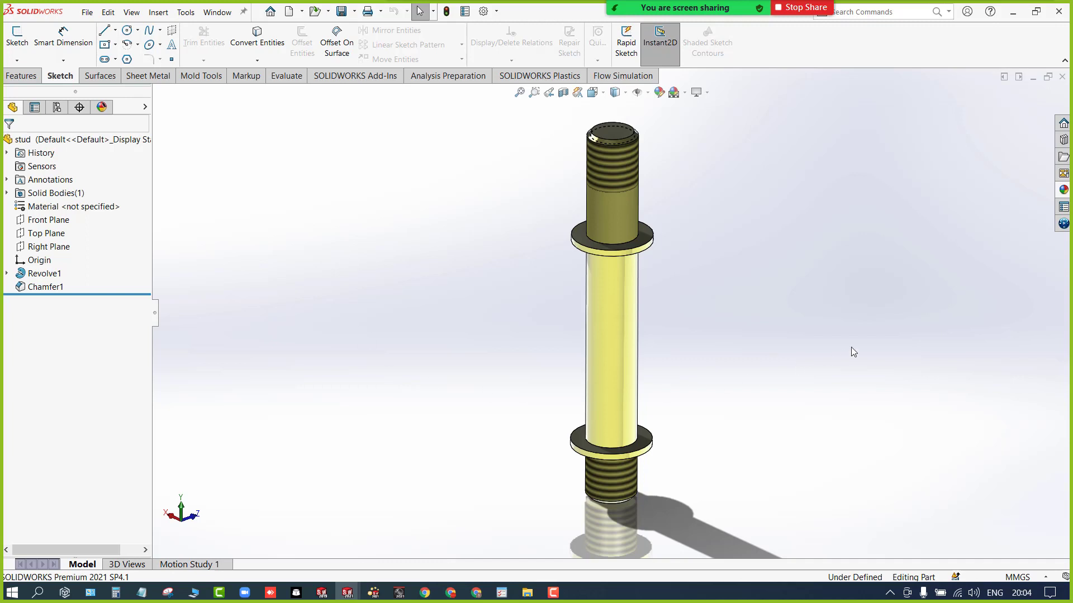
{"action": "left_click", "coordinate": [1062, 140]}
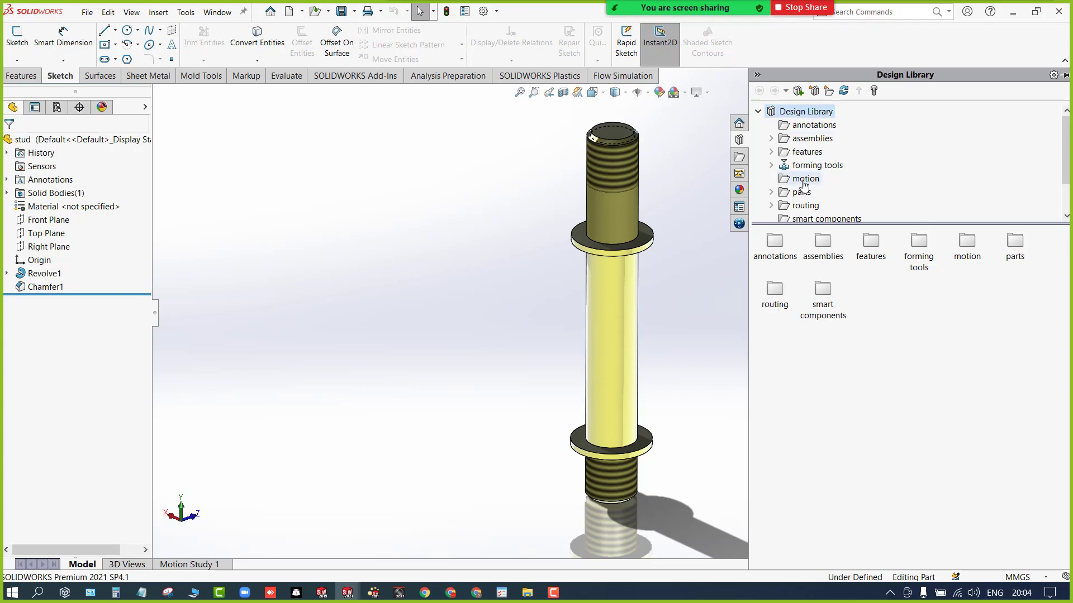
{"action": "left_click", "coordinate": [710, 273]}
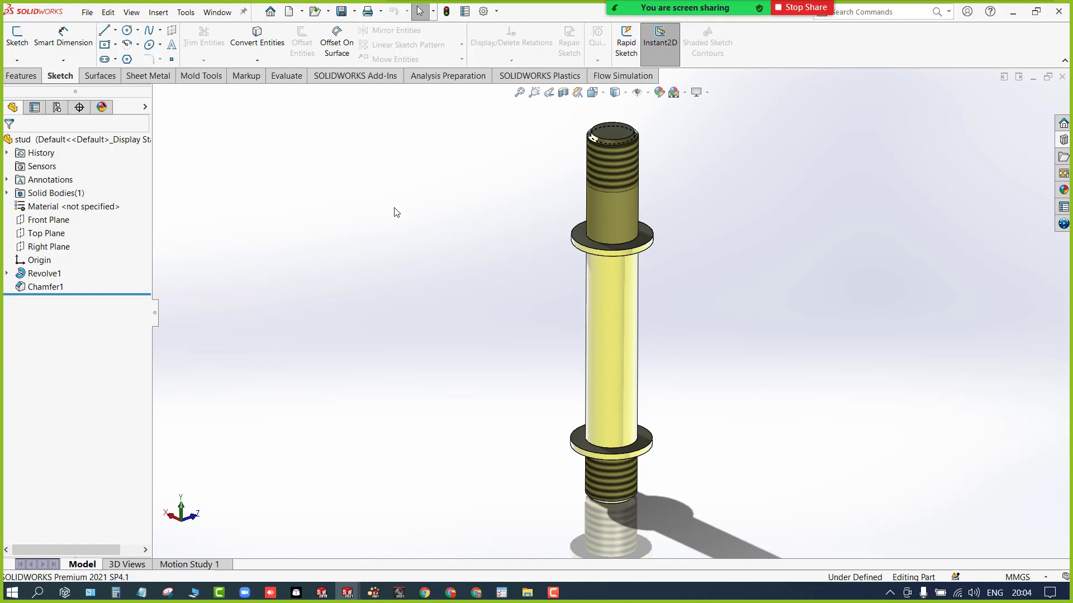
{"action": "key", "text": "z"}
{"action": "key", "text": "shift+z"}
{"action": "key", "text": "z"}
{"action": "mouse_move", "coordinate": [393, 244]}
{"action": "middle_mouse_down"}
{"action": "mouse_move", "coordinate": [378, 244]}
{"action": "mouse_move", "coordinate": [390, 256]}
{"action": "middle_mouse_up"}
{"action": "key", "text": "f"}
{"action": "key", "text": "z"}
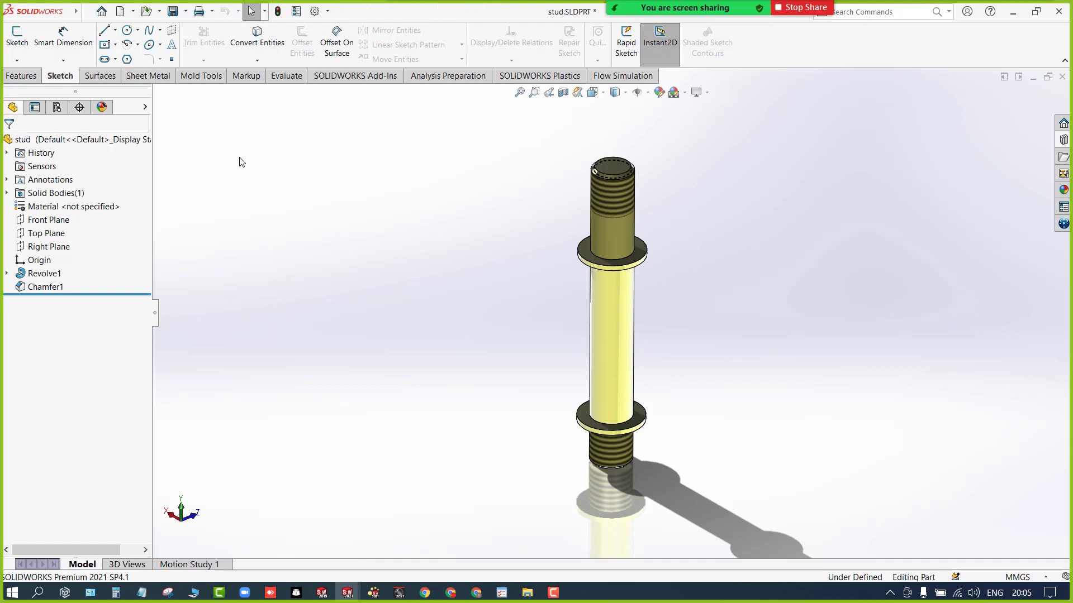
Step: Pin the main menu bar so it stays visible, and look through its command lists
{"action": "left_click", "coordinate": [84, 13]}
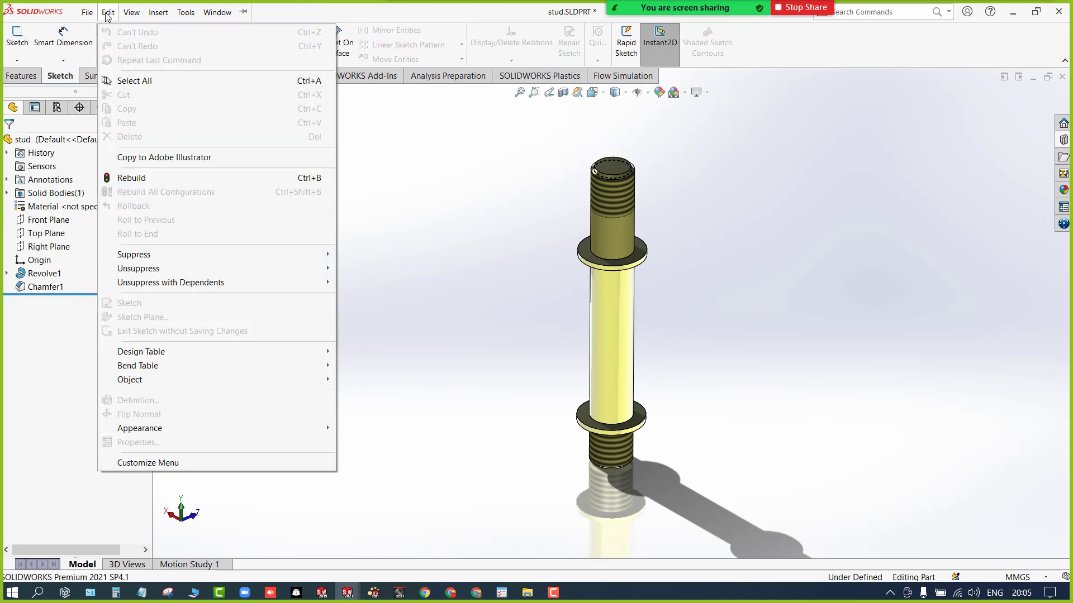
{"action": "mouse_move", "coordinate": [150, 14]}
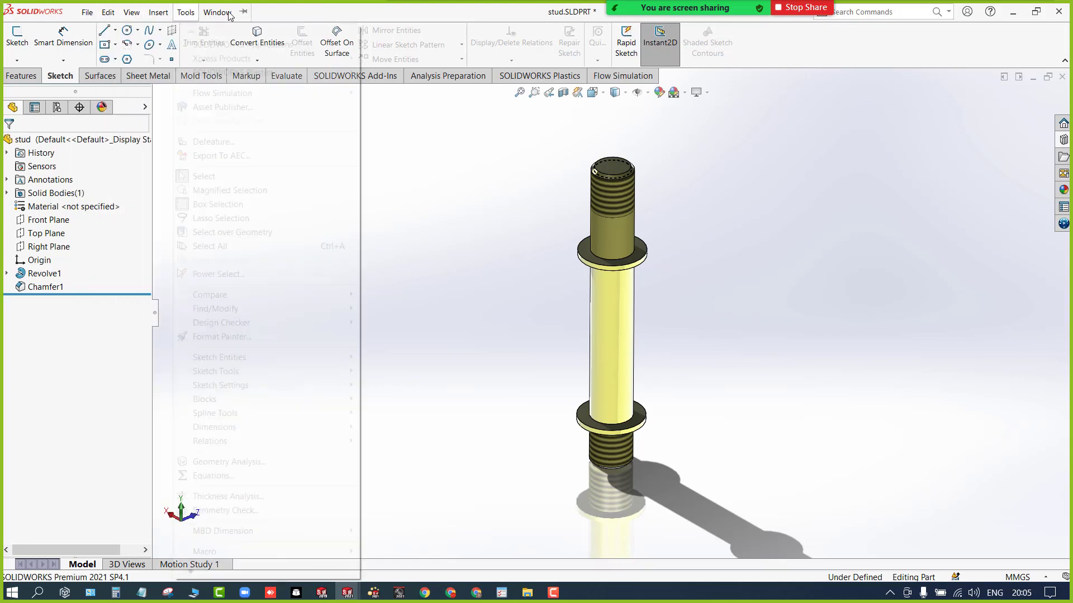
{"action": "left_click", "coordinate": [246, 13]}
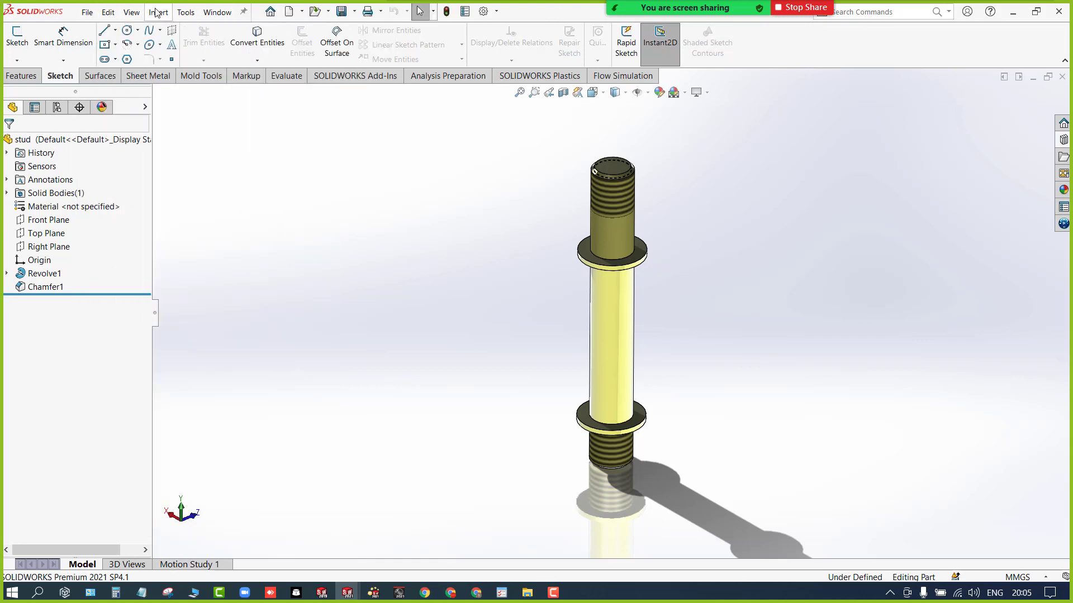
{"action": "left_click", "coordinate": [87, 15]}
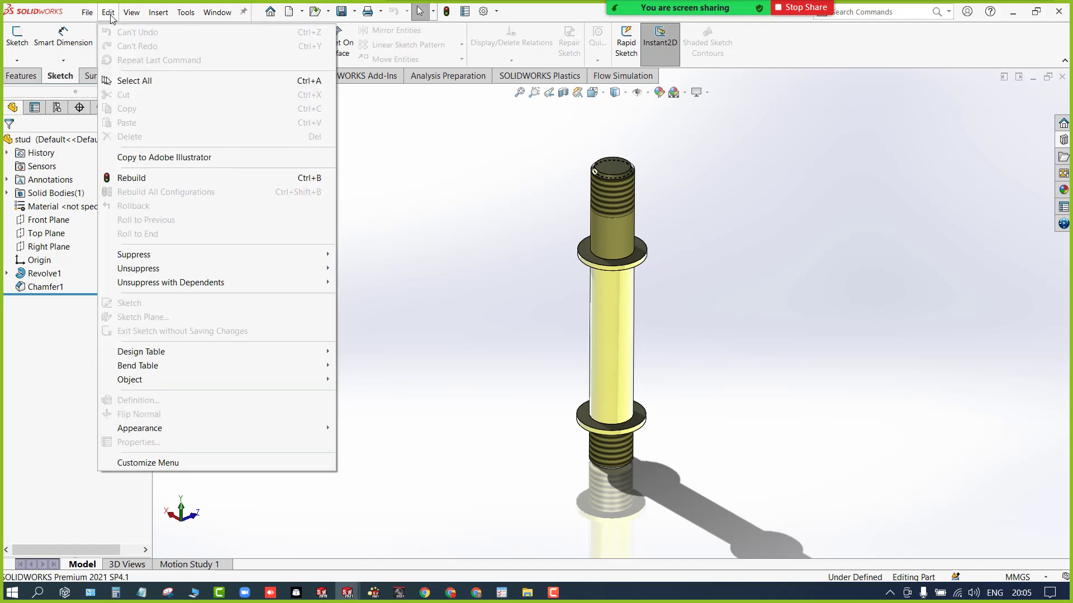
{"action": "left_click", "coordinate": [330, 142]}
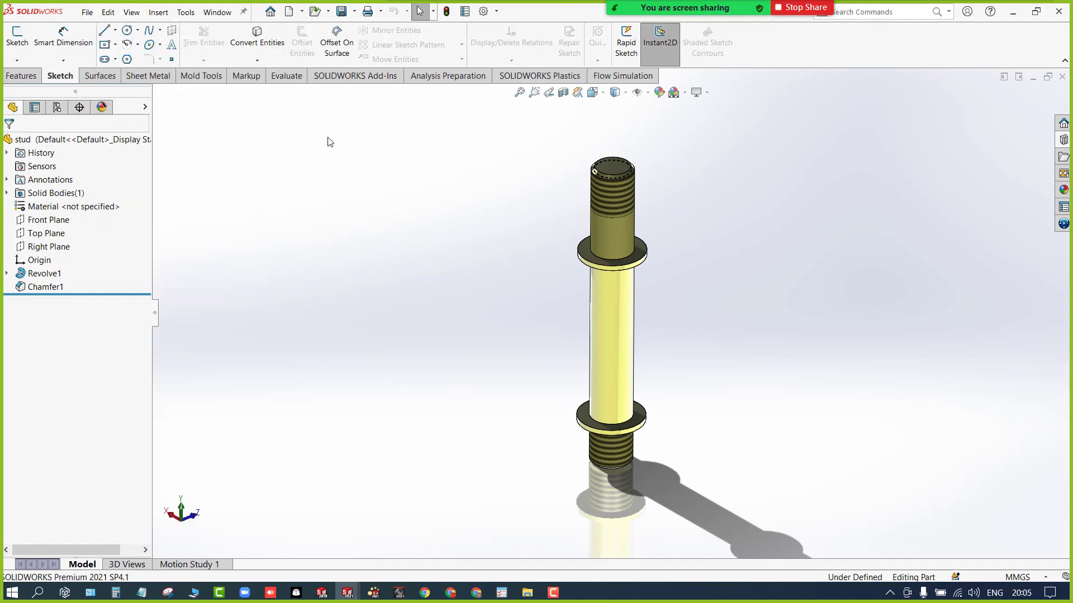
Step: Unpin the main menu bar, reveal it again and pin it back in place
{"action": "left_click", "coordinate": [245, 13]}
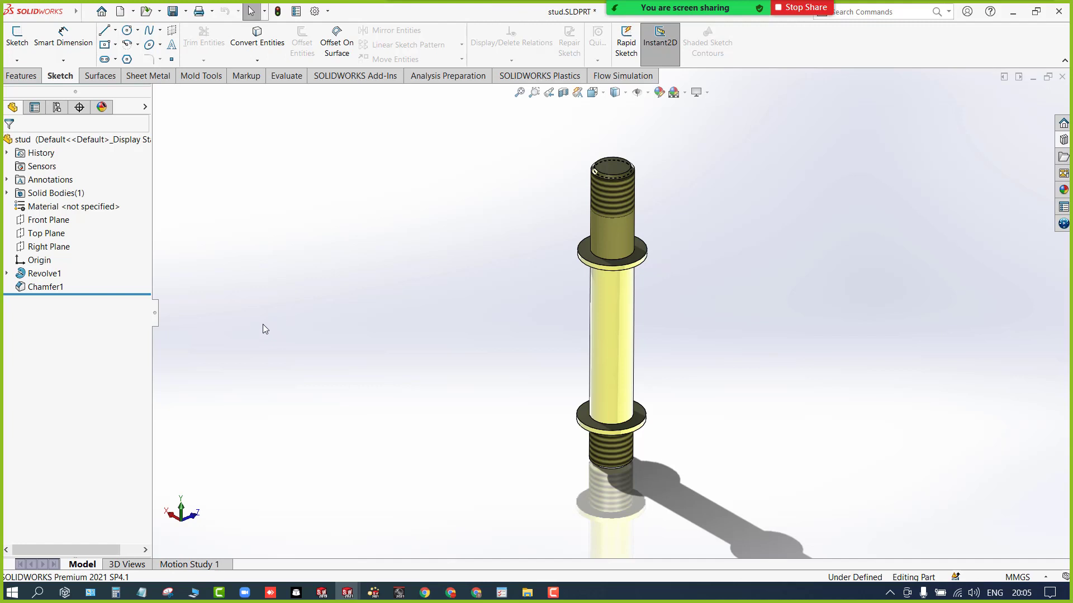
{"action": "mouse_move", "coordinate": [34, 18]}
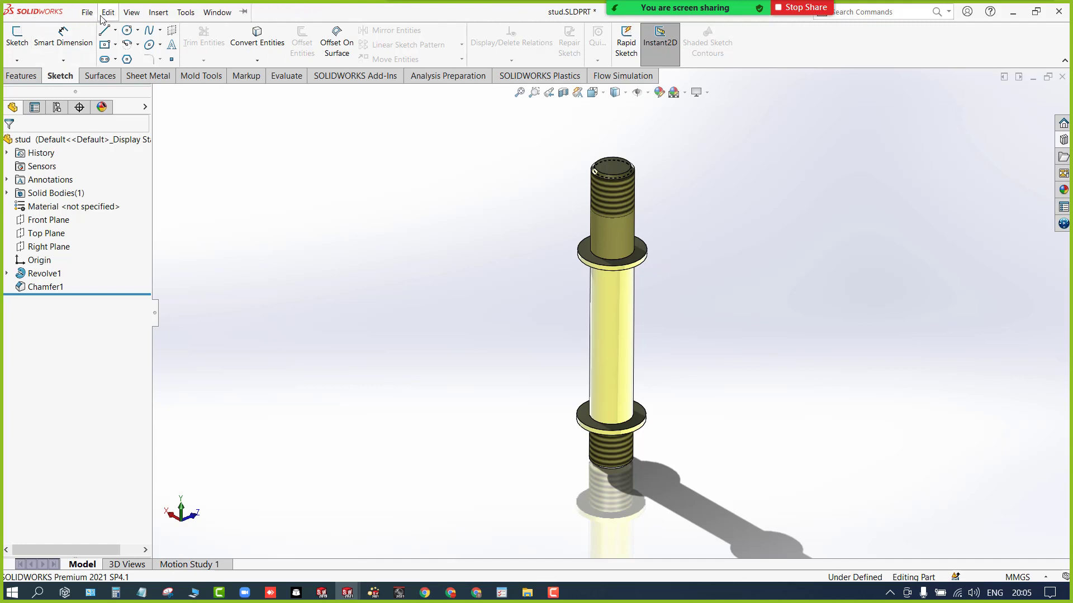
{"action": "left_click", "coordinate": [217, 12]}
{"action": "left_click", "coordinate": [245, 12]}
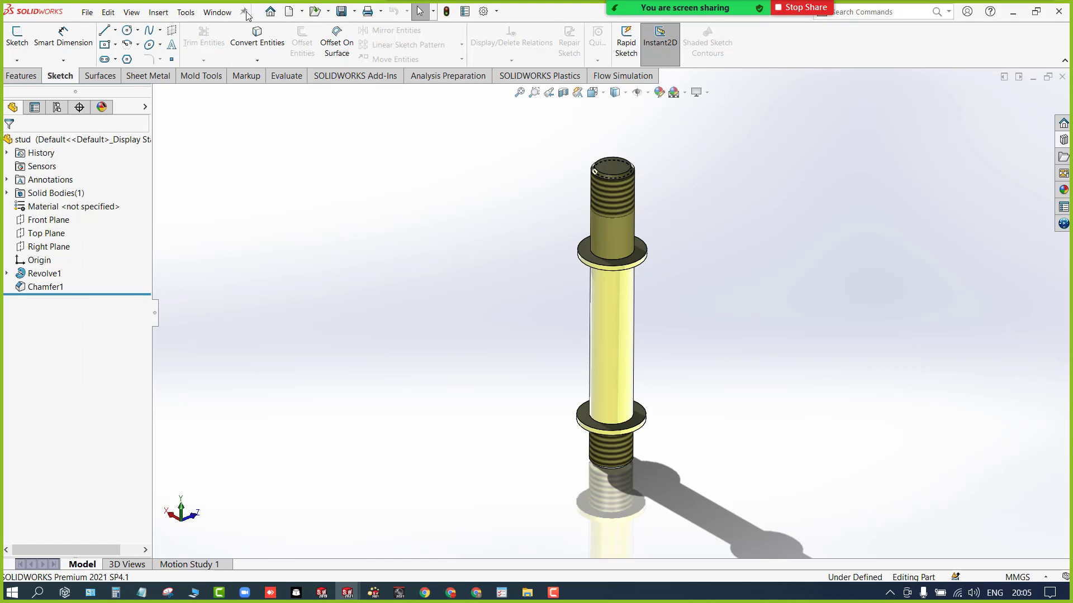
Step: Look through the File and View command lists, including the Display, Hide/Show and User Interface options
{"action": "left_click", "coordinate": [85, 13]}
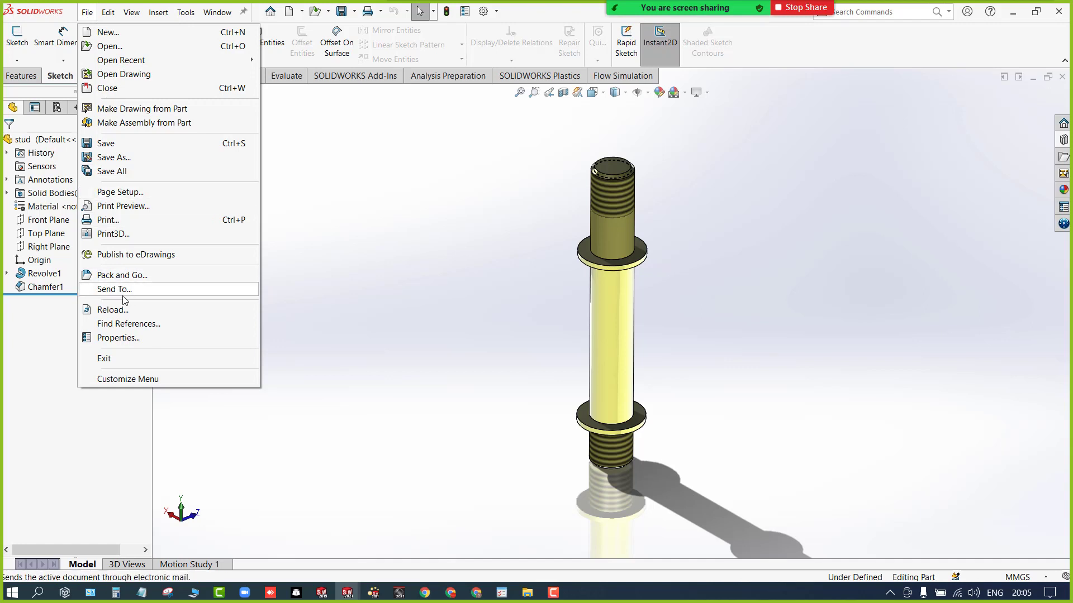
{"action": "mouse_move", "coordinate": [125, 15]}
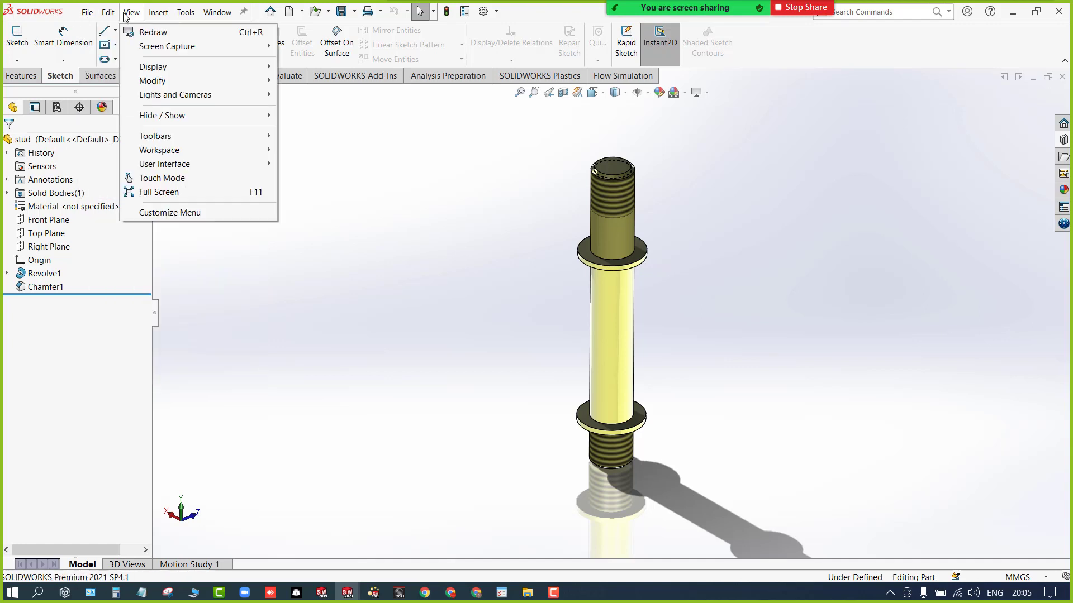
{"action": "mouse_move", "coordinate": [183, 69]}
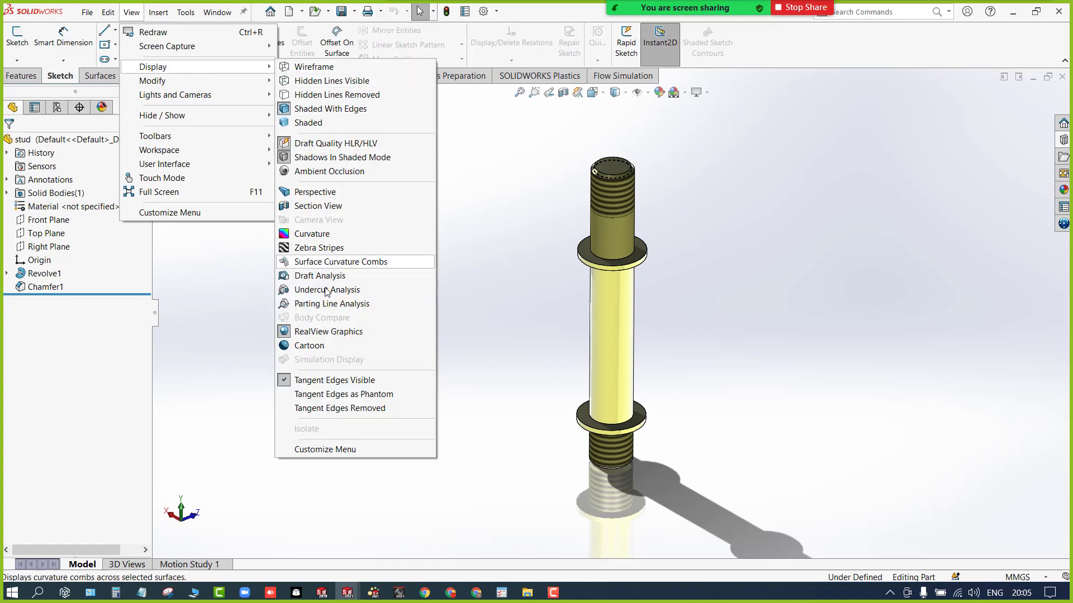
{"action": "mouse_move", "coordinate": [161, 84]}
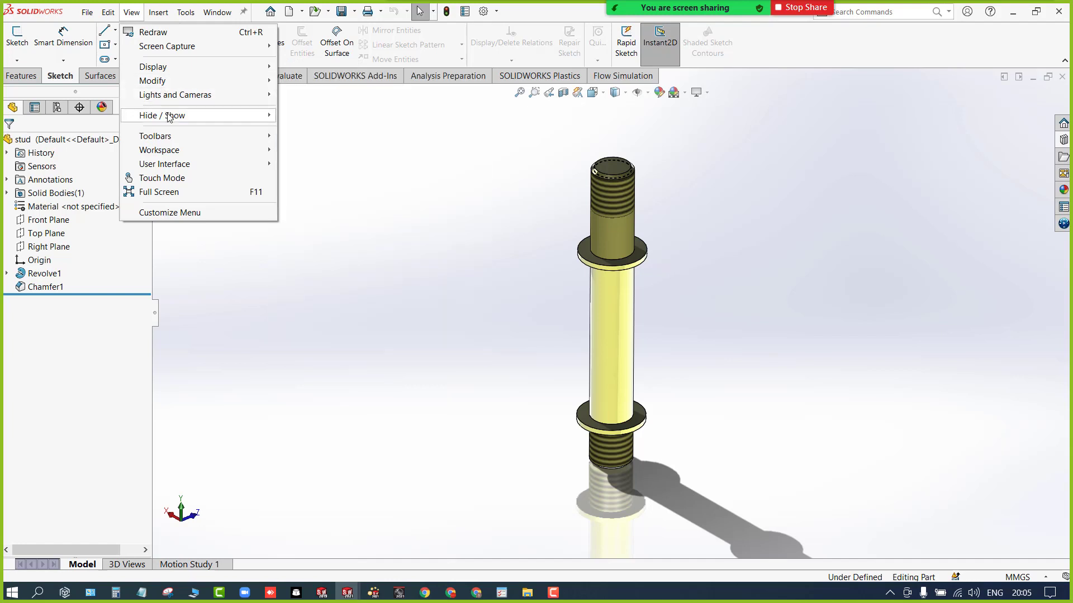
{"action": "mouse_move", "coordinate": [170, 116]}
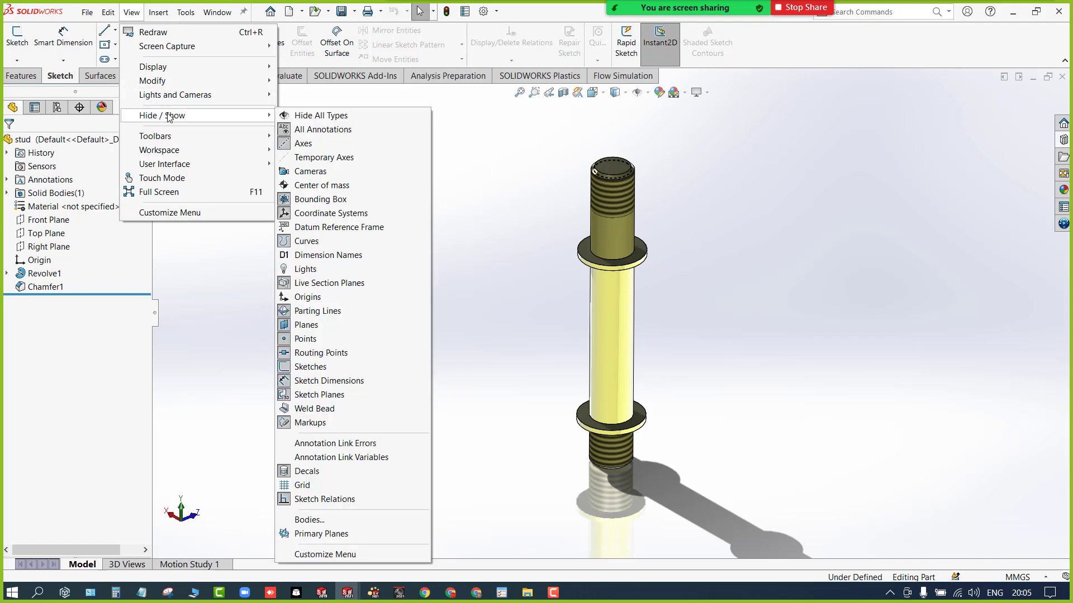
{"action": "mouse_move", "coordinate": [162, 164]}
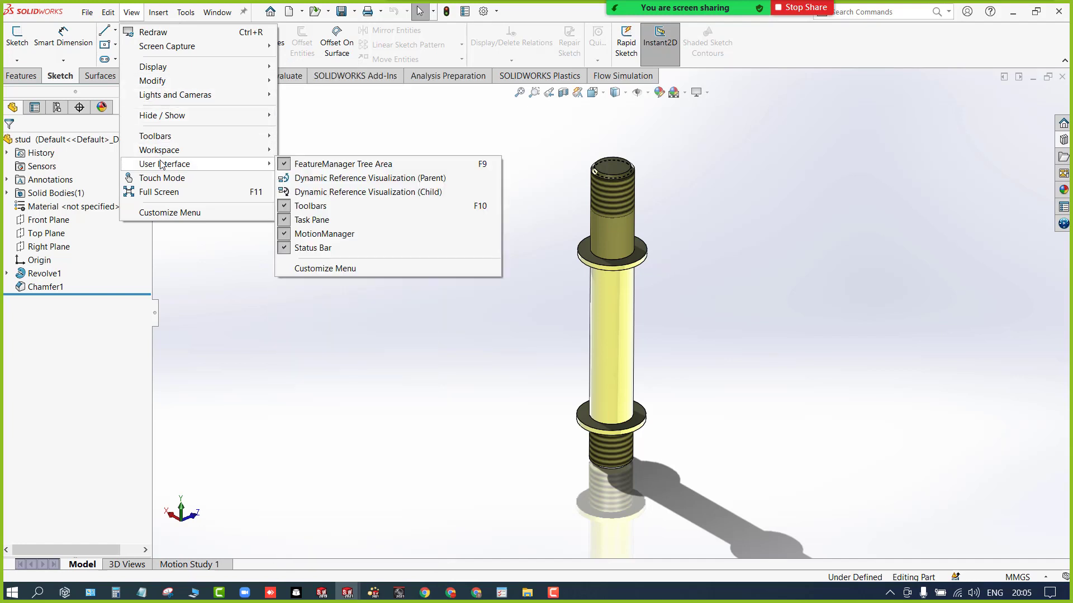
Step: Look through the Insert and Tools command lists, including the SOLIDWORKS Plastics and Blocks commands, and close them
{"action": "left_click", "coordinate": [158, 14]}
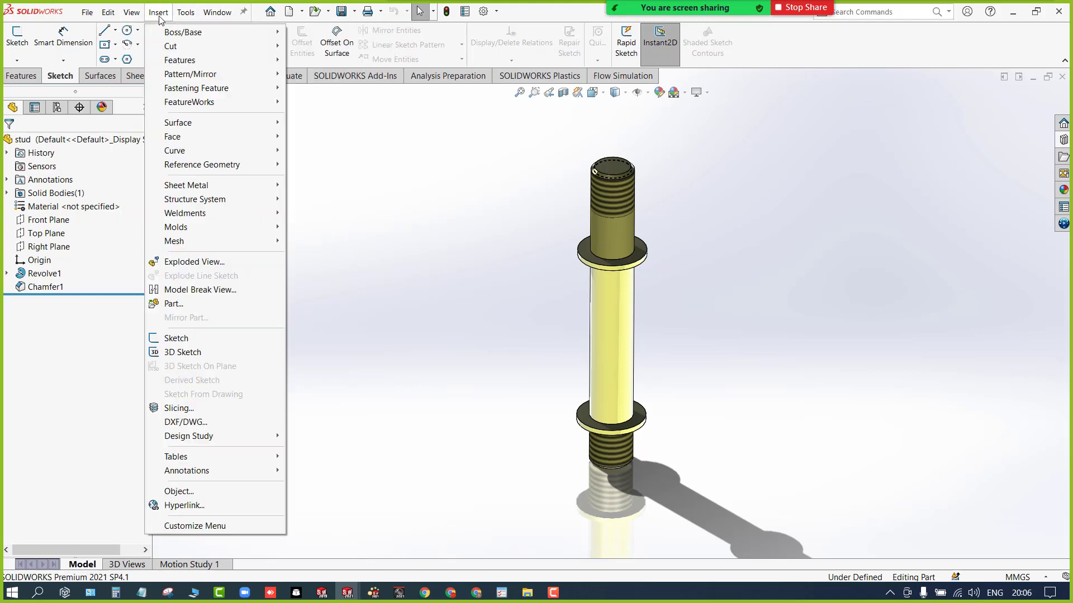
{"action": "mouse_move", "coordinate": [183, 15]}
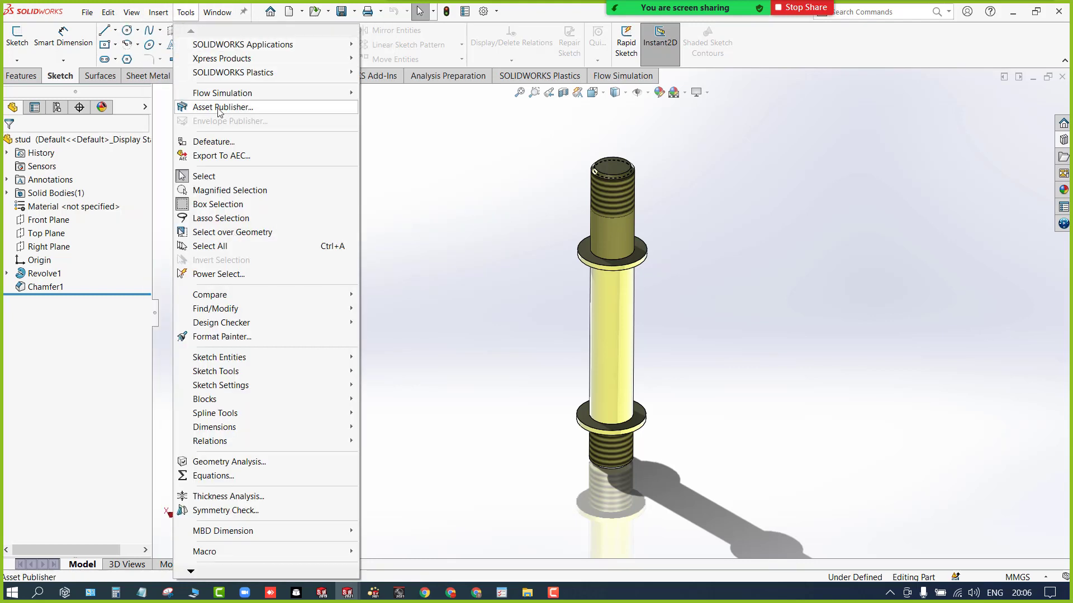
{"action": "mouse_move", "coordinate": [217, 74]}
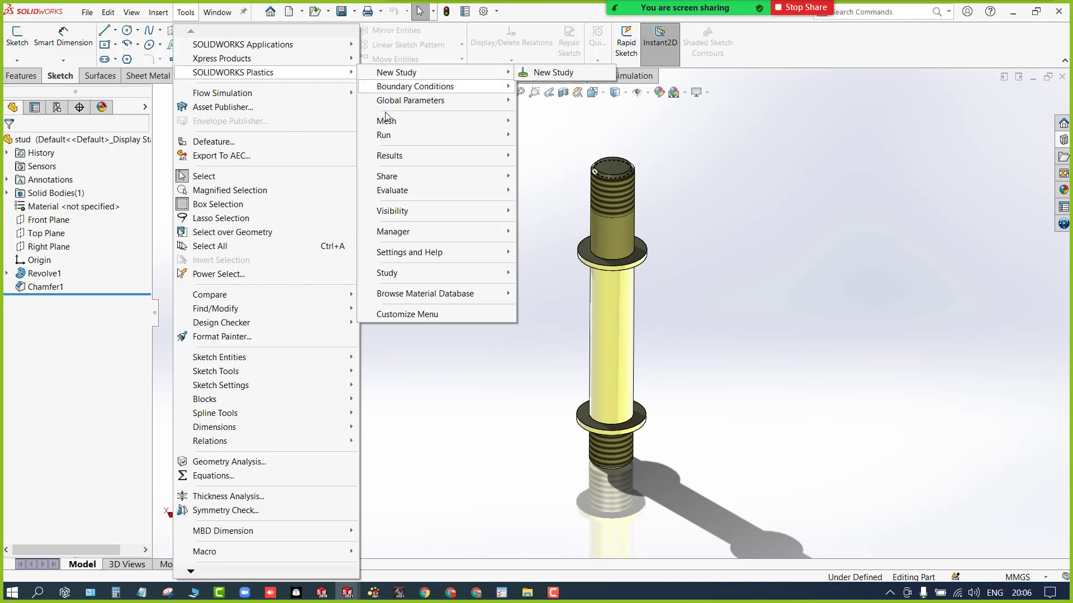
{"action": "mouse_move", "coordinate": [362, 137]}
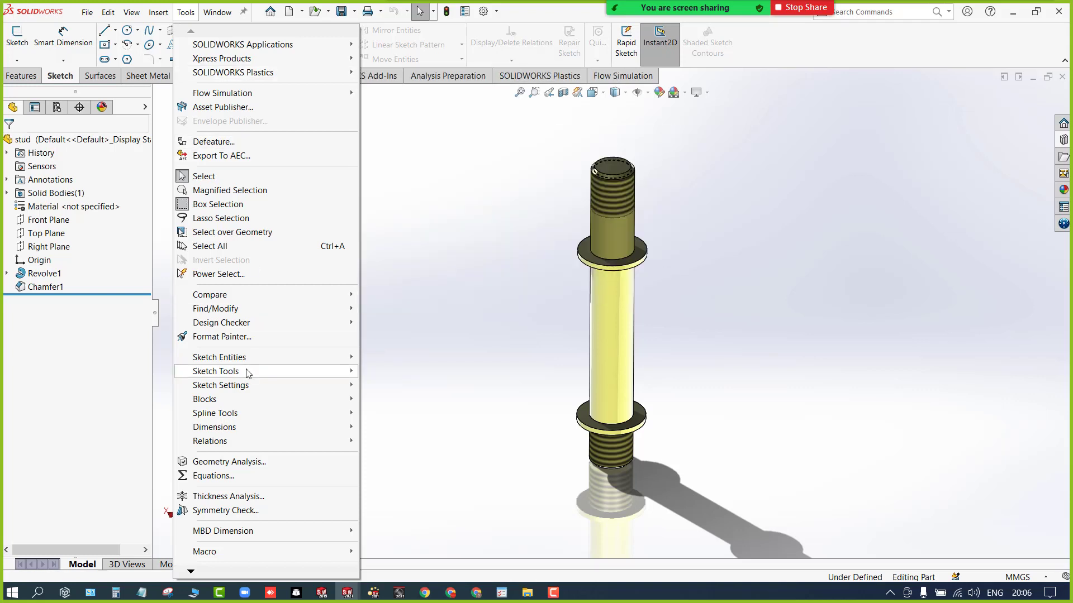
{"action": "mouse_move", "coordinate": [247, 371]}
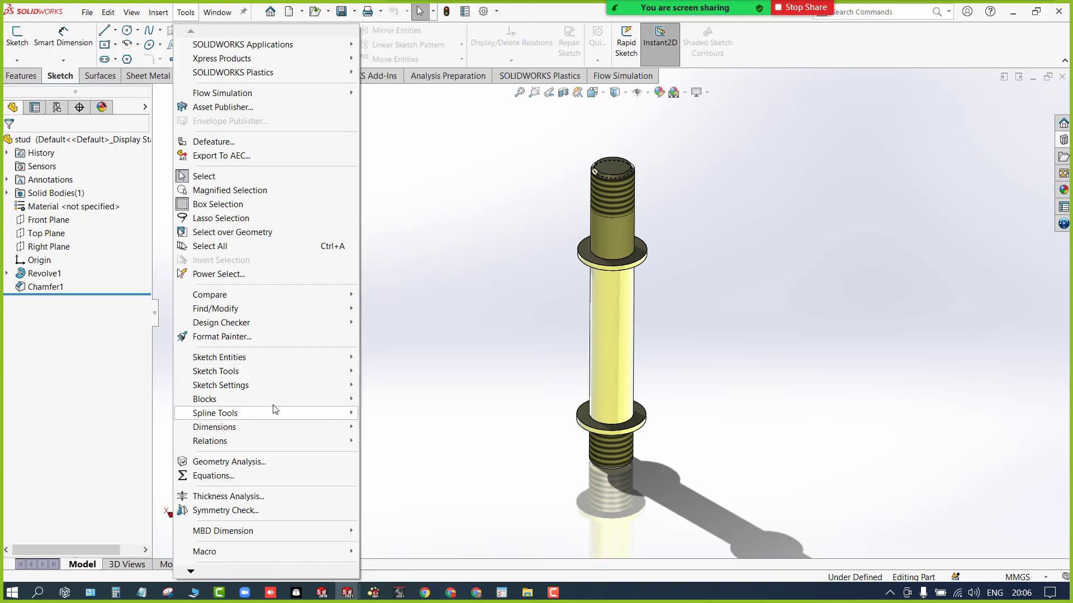
{"action": "mouse_move", "coordinate": [265, 398]}
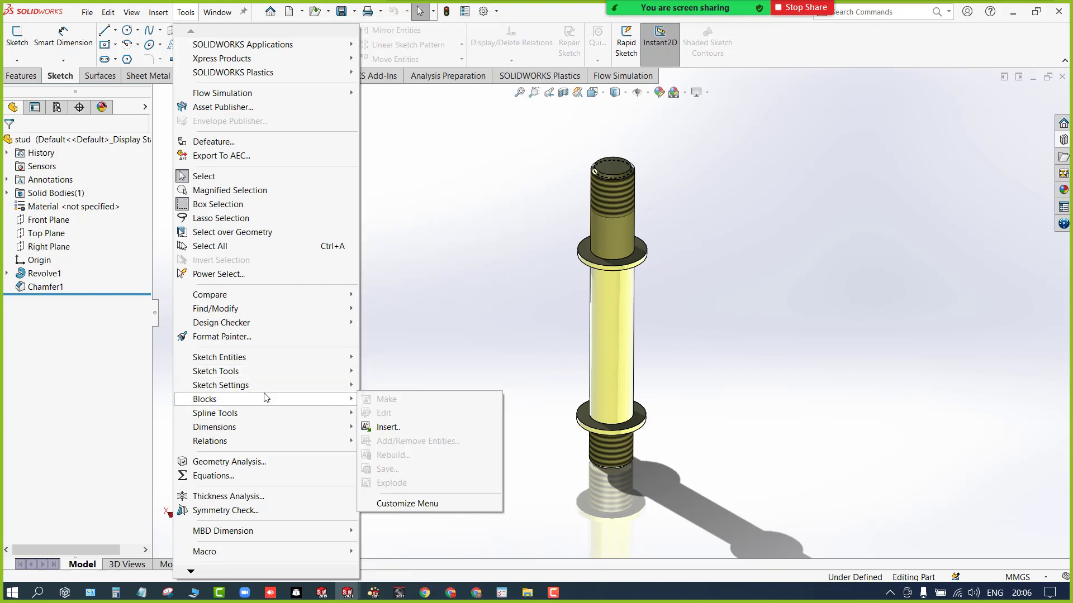
{"action": "left_click", "coordinate": [334, 178]}
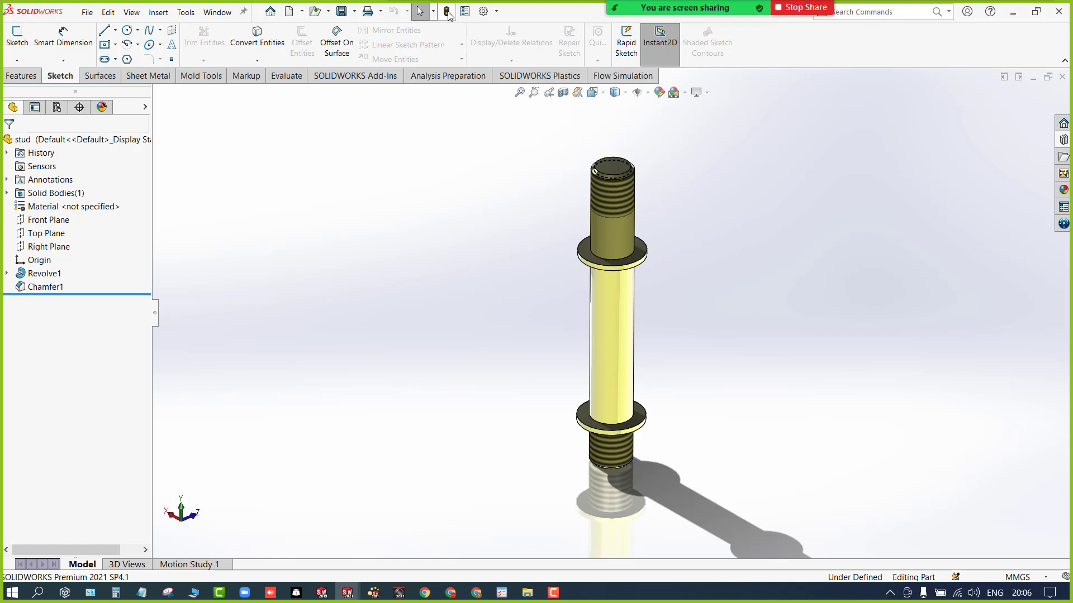
Step: Review the System Options and the Document Properties of the stud part, closing the settings without changes
{"action": "left_click", "coordinate": [484, 12]}
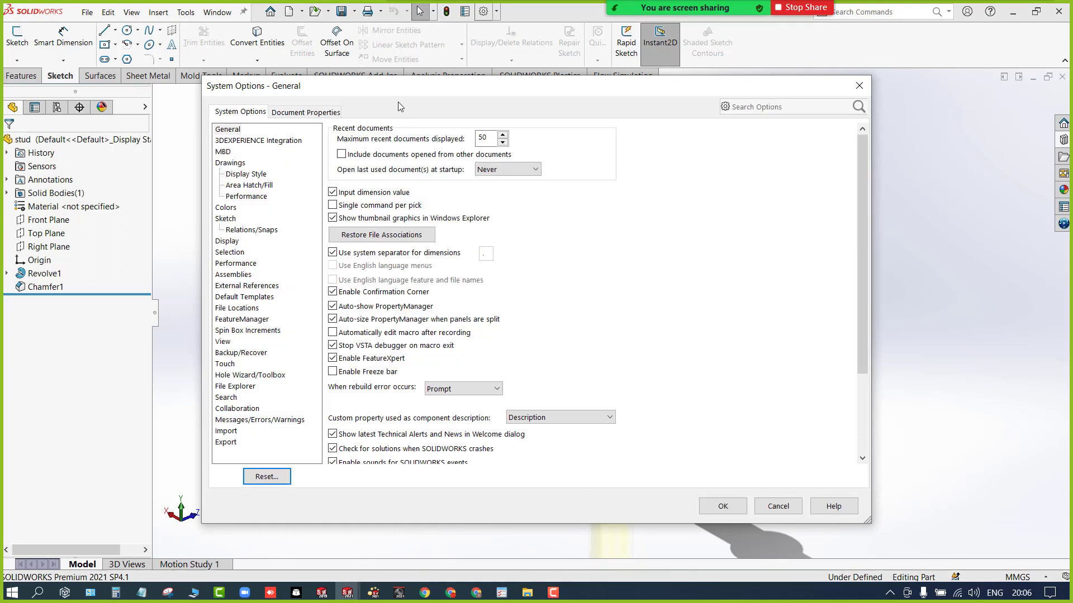
{"action": "left_click_drag", "start_coordinate": [401, 91], "coordinate": [532, 83]}
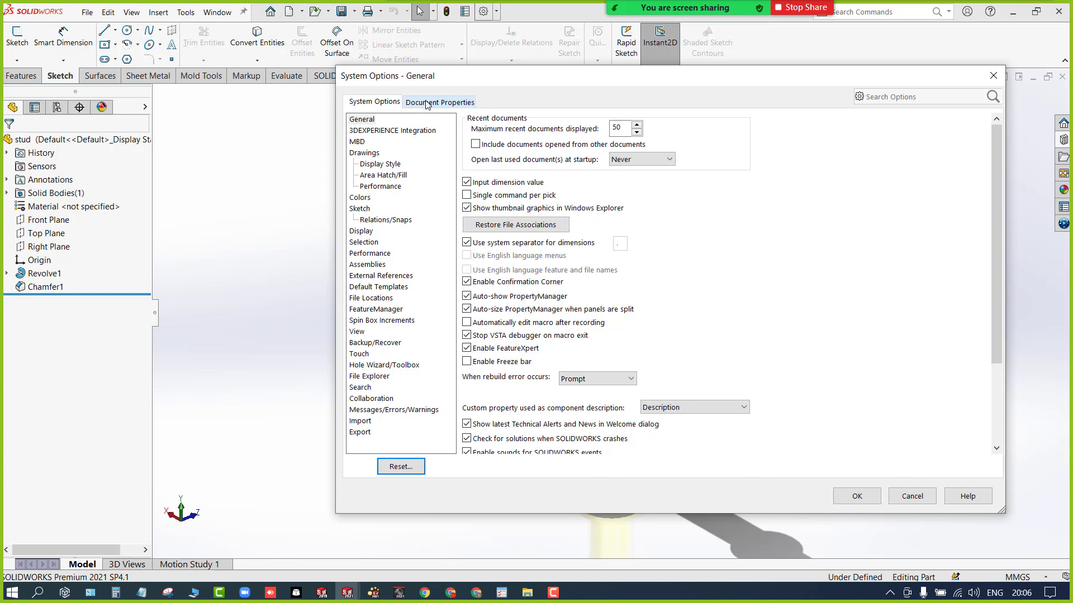
{"action": "left_click", "coordinate": [373, 106]}
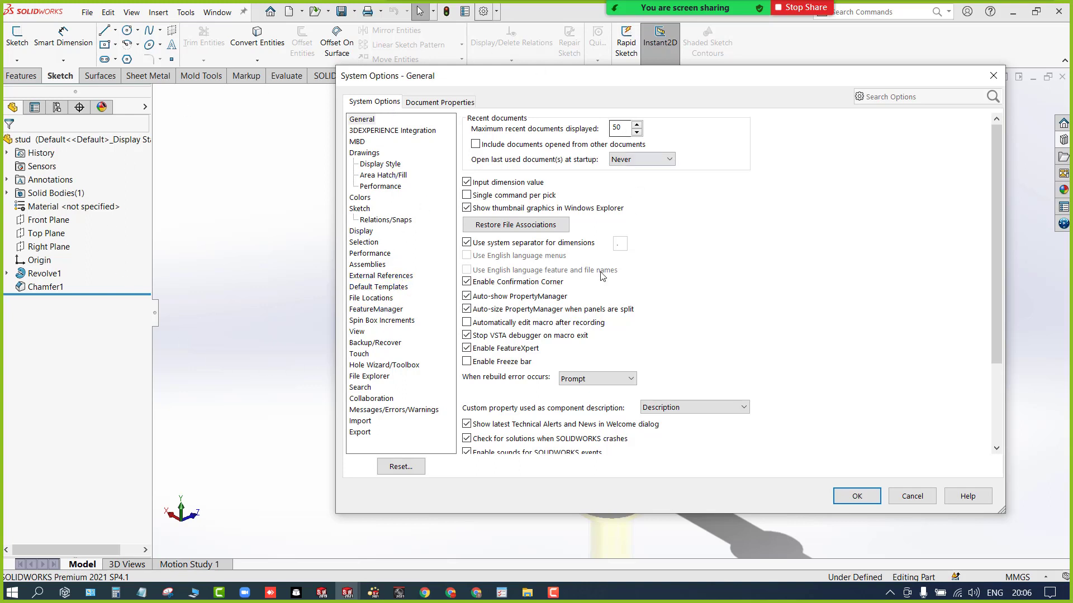
{"action": "left_click", "coordinate": [420, 103]}
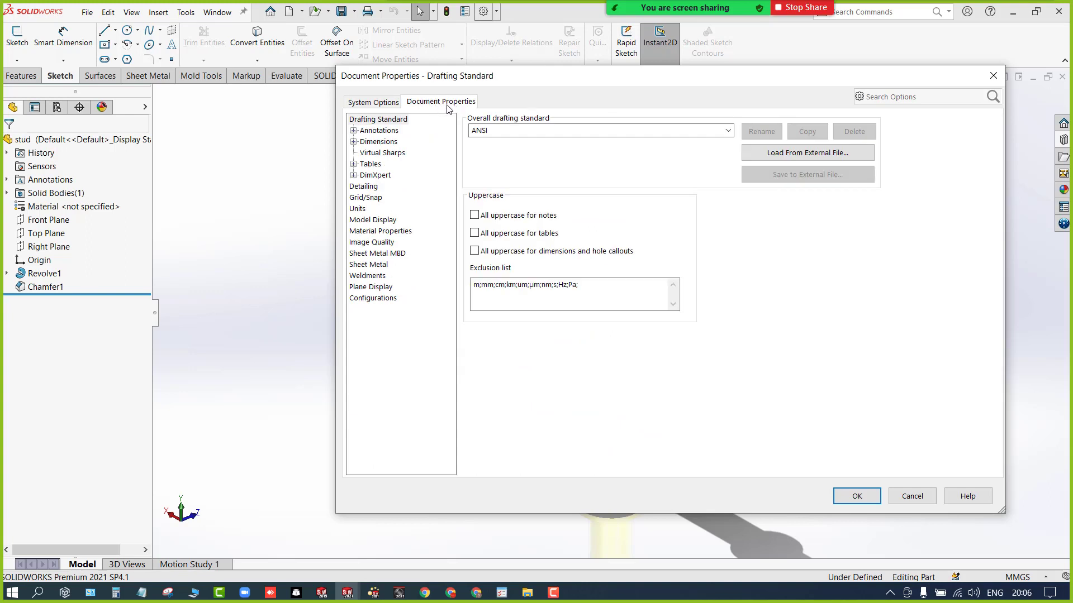
{"action": "left_click_drag", "start_coordinate": [521, 79], "coordinate": [252, 84]}
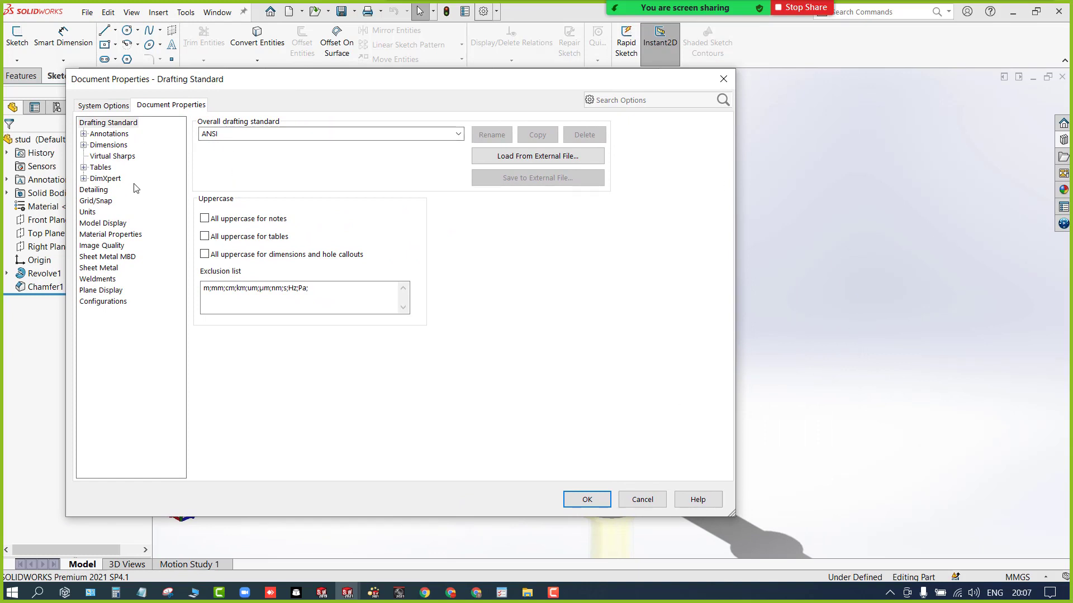
{"action": "left_click", "coordinate": [723, 79]}
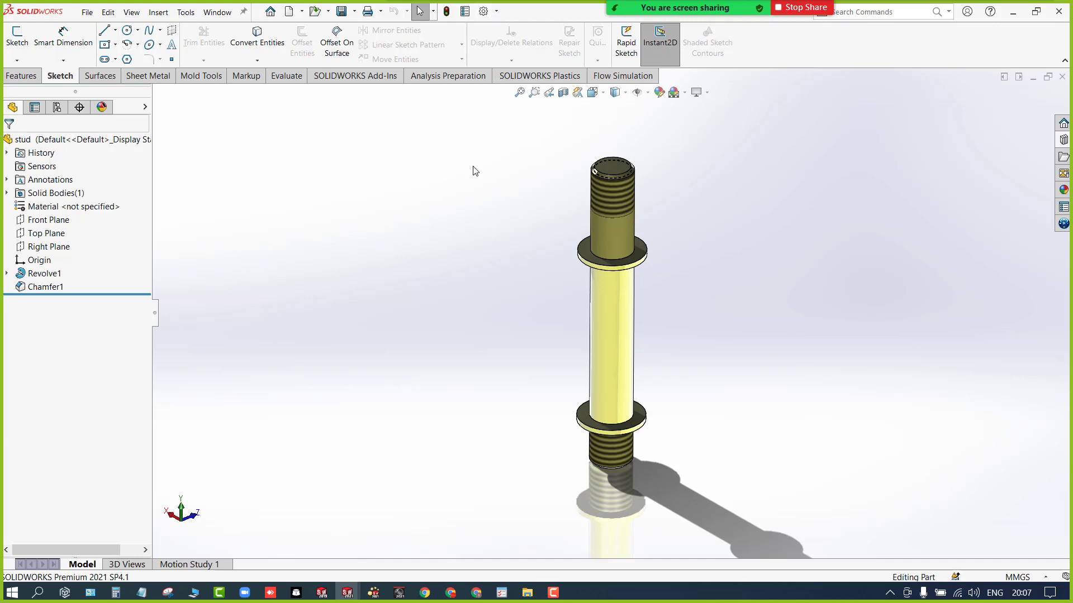
Step: Check the available search scopes, search the commands for "line" and reveal where the Line tool is located
{"action": "left_click", "coordinate": [888, 13]}
{"action": "left_click", "coordinate": [948, 11]}
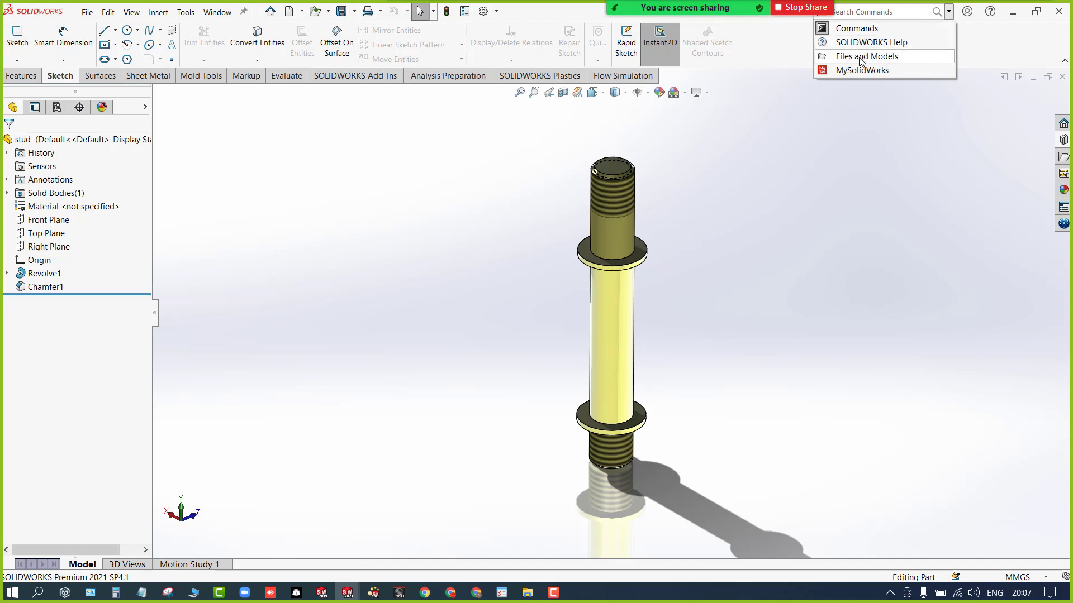
{"action": "left_click", "coordinate": [884, 11]}
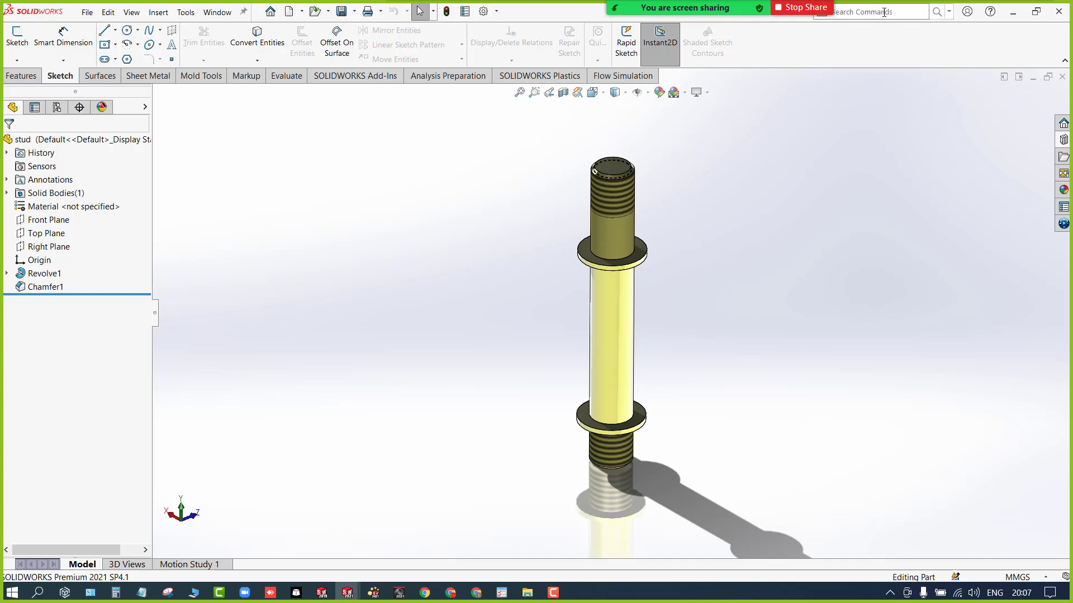
{"action": "type", "text": "line"}
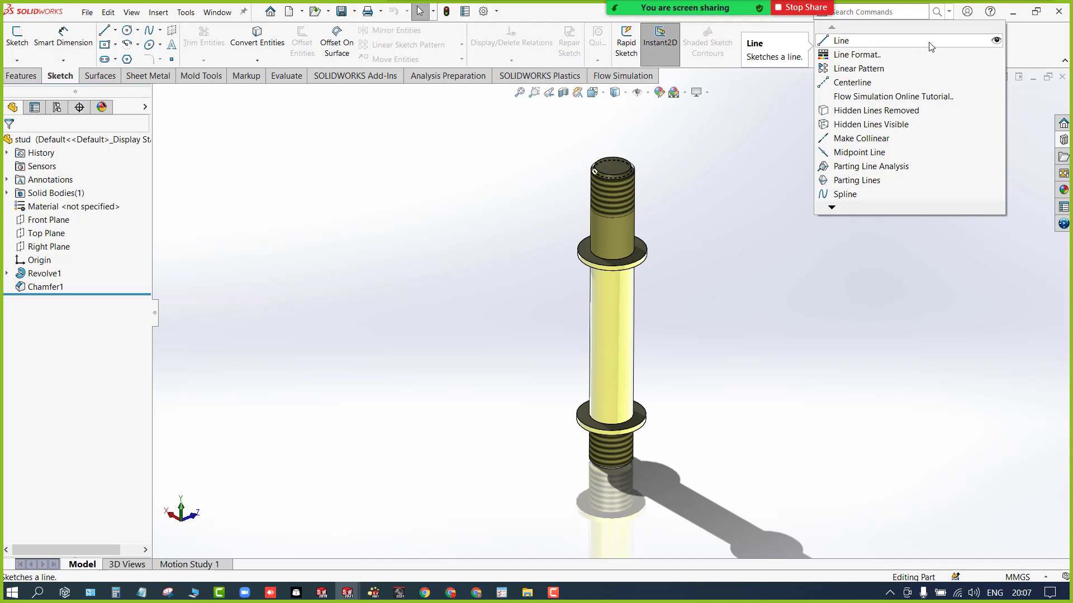
{"action": "left_click", "coordinate": [996, 41]}
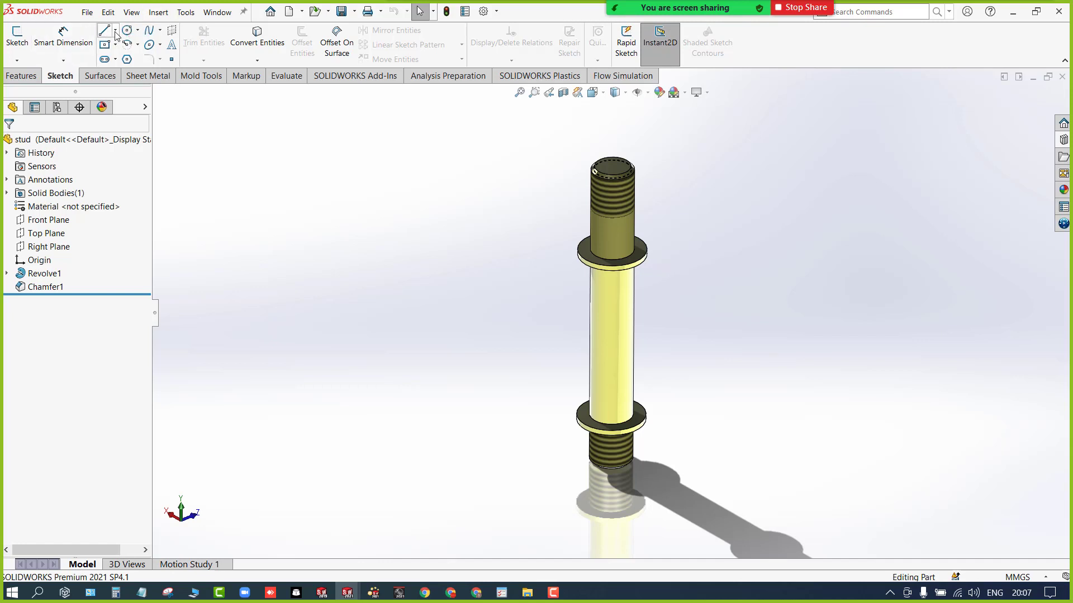
Step: Move the screen-sharing bar off the command search, search for "cir" and reveal where the Circle tool is located
{"action": "mouse_move", "coordinate": [684, 8]}
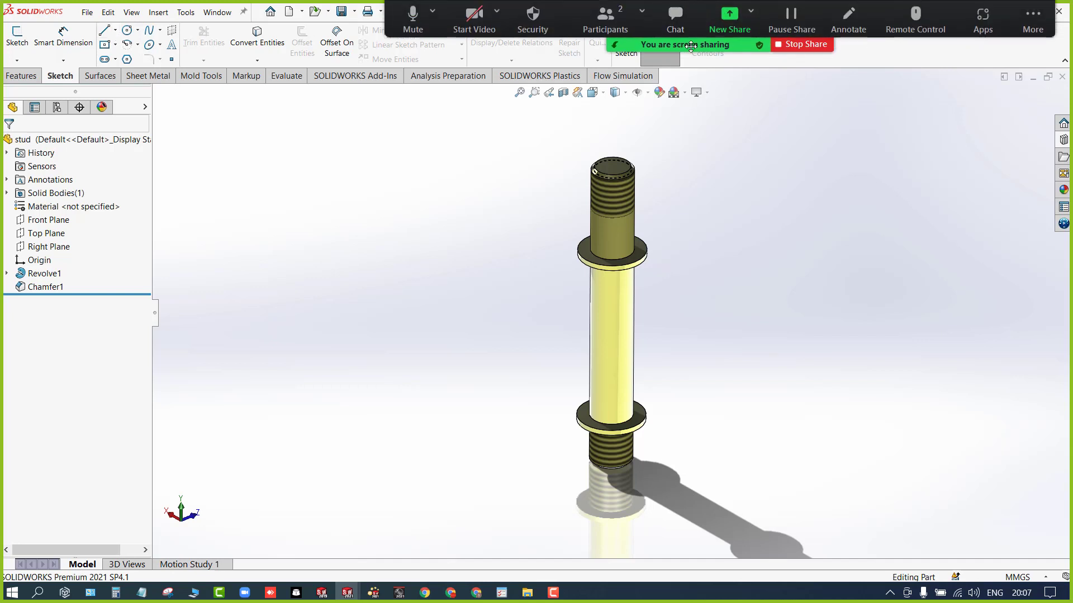
{"action": "left_click", "coordinate": [922, 11]}
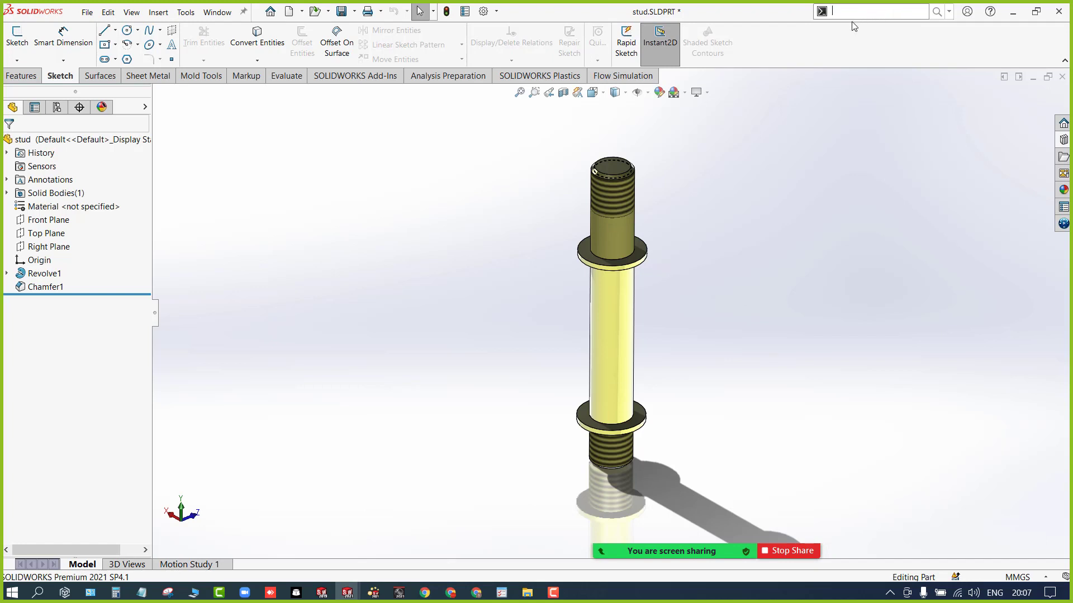
{"action": "type", "text": "cir"}
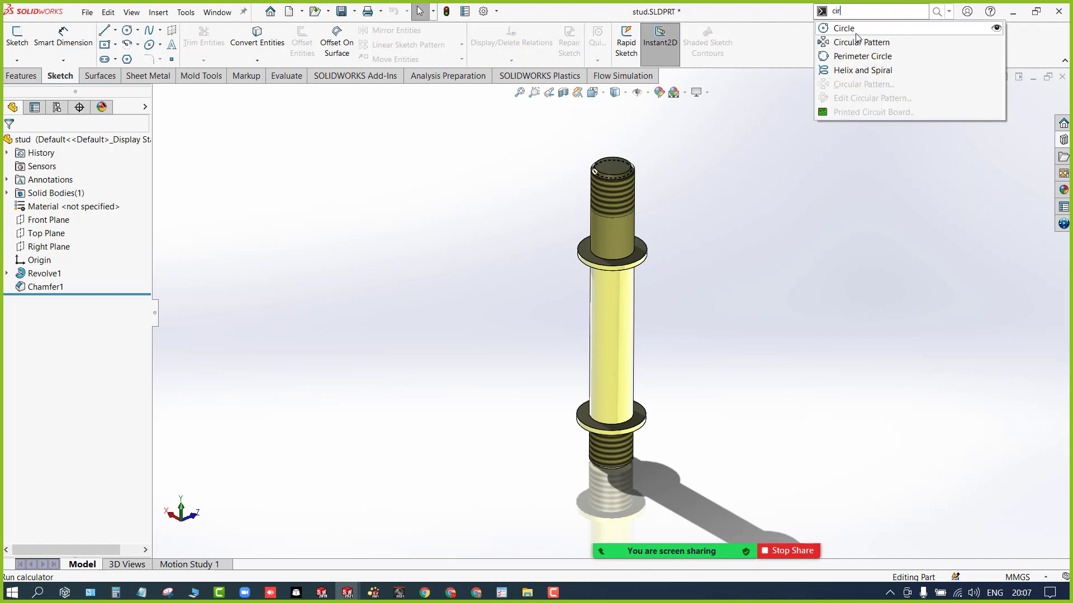
{"action": "left_click", "coordinate": [995, 29]}
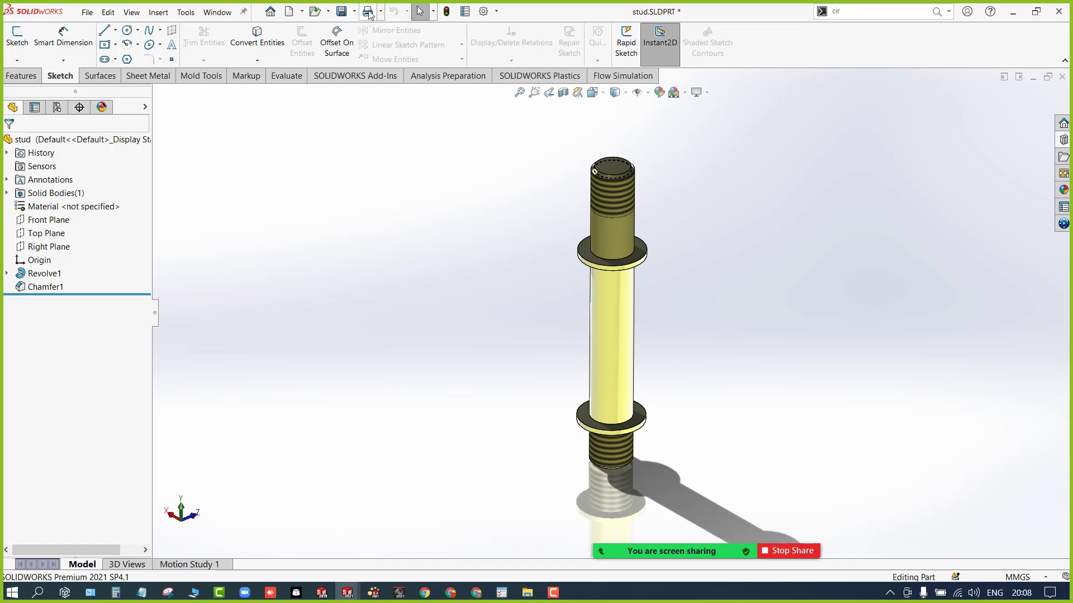
Step: Review the list of available add-ins, cancel it without changes and show the SOLIDWORKS Add-Ins command set
{"action": "left_click", "coordinate": [496, 12]}
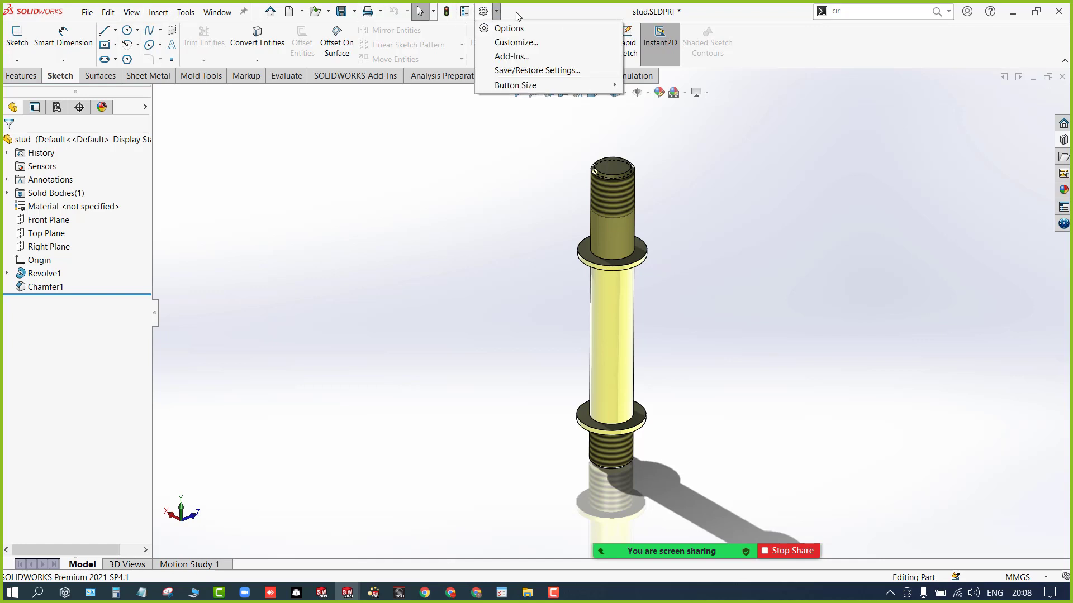
{"action": "left_click", "coordinate": [515, 12]}
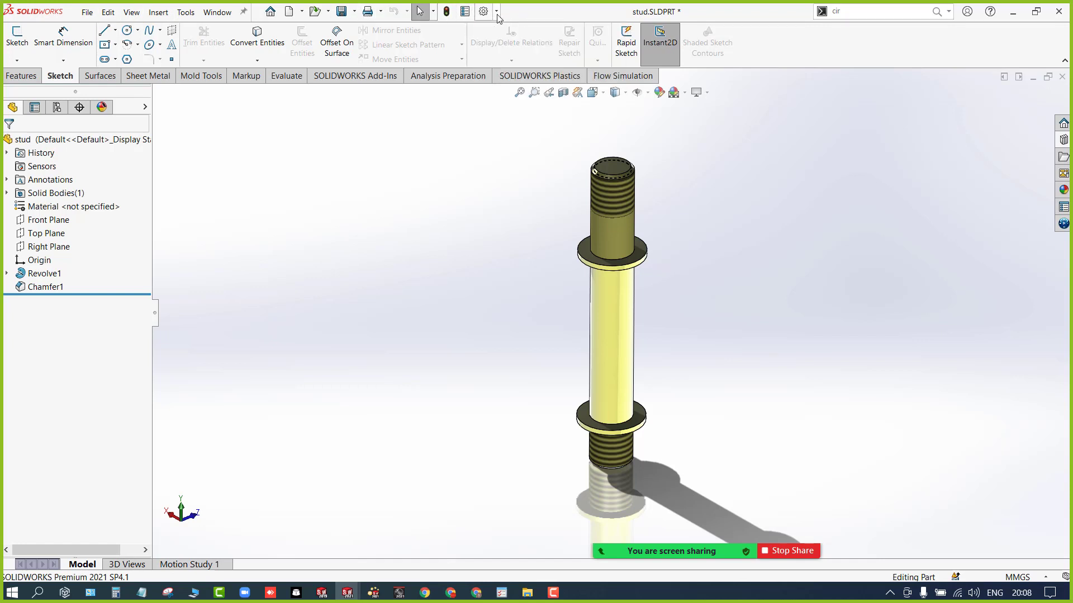
{"action": "left_click", "coordinate": [497, 12]}
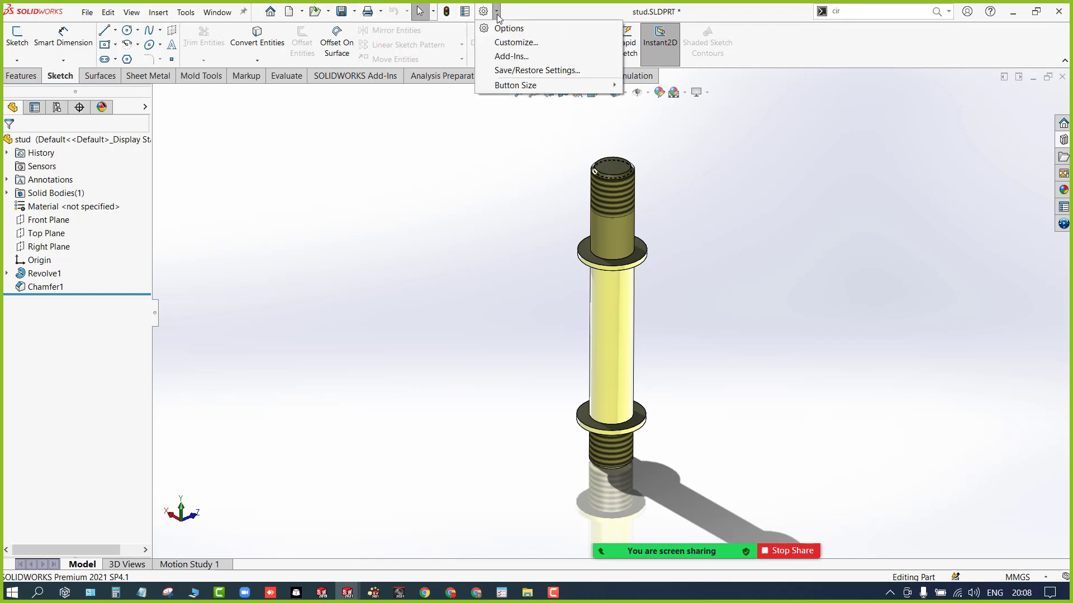
{"action": "left_click", "coordinate": [512, 56]}
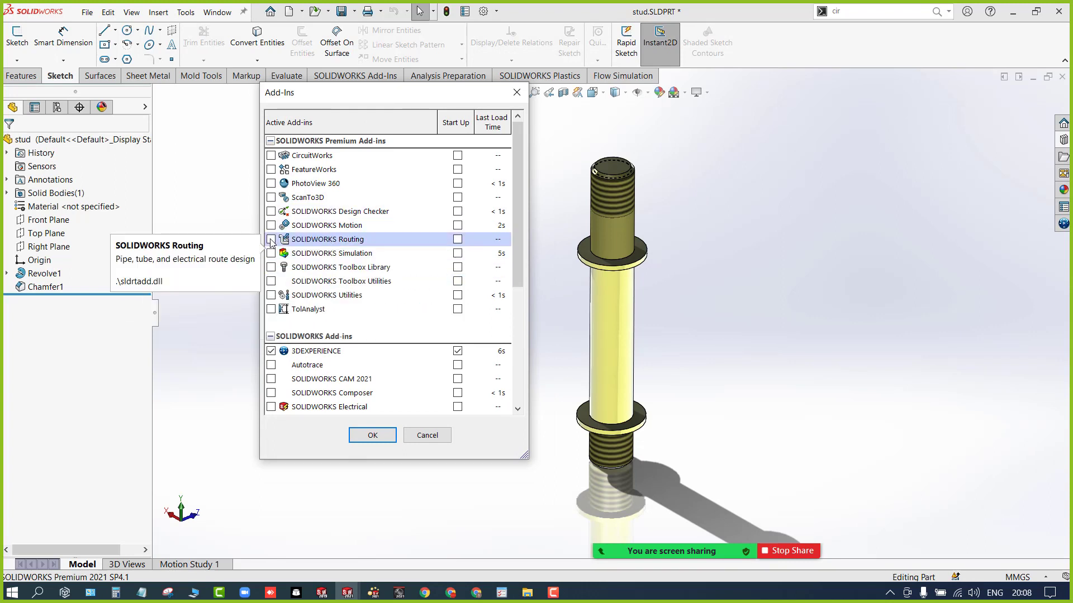
{"action": "left_click", "coordinate": [427, 435]}
{"action": "left_click", "coordinate": [359, 84]}
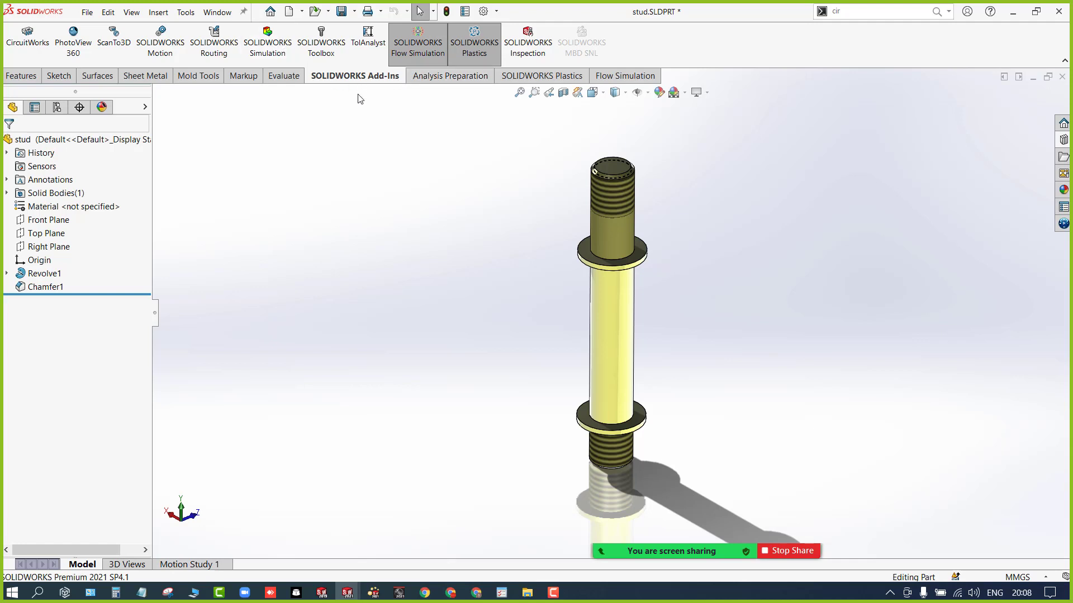
Step: Show the Features command set and set the interface button size to Medium, acknowledging the restart notice
{"action": "left_click", "coordinate": [22, 77]}
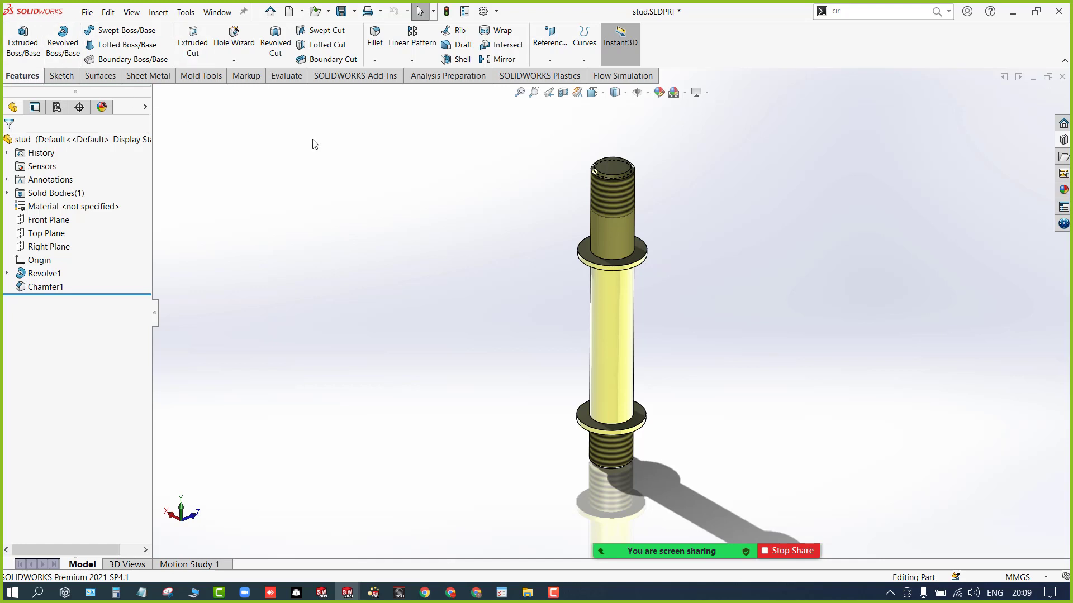
{"action": "left_click", "coordinate": [496, 11]}
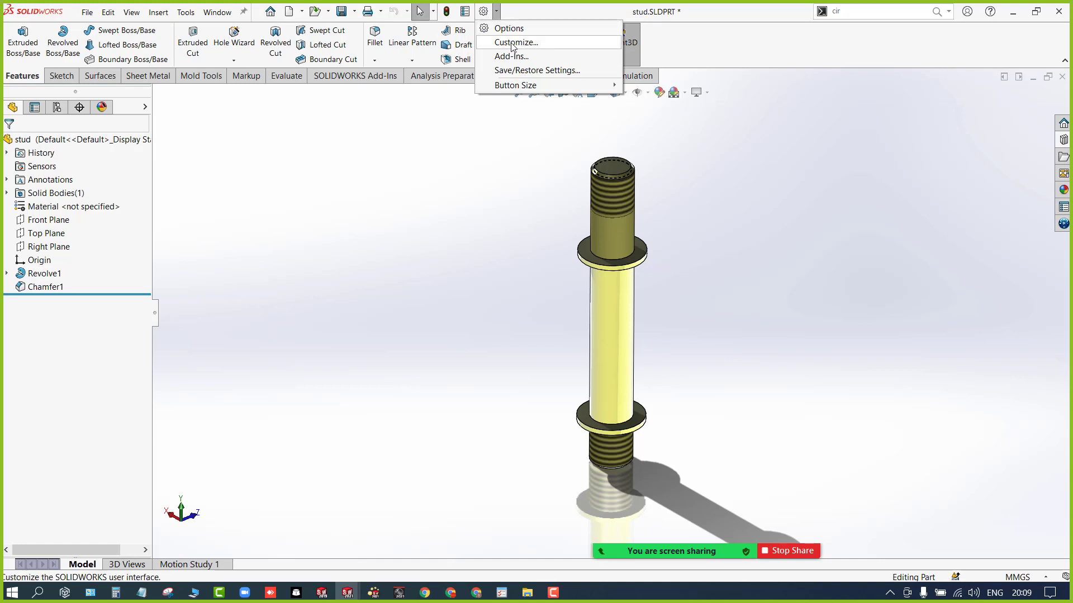
{"action": "mouse_move", "coordinate": [517, 85]}
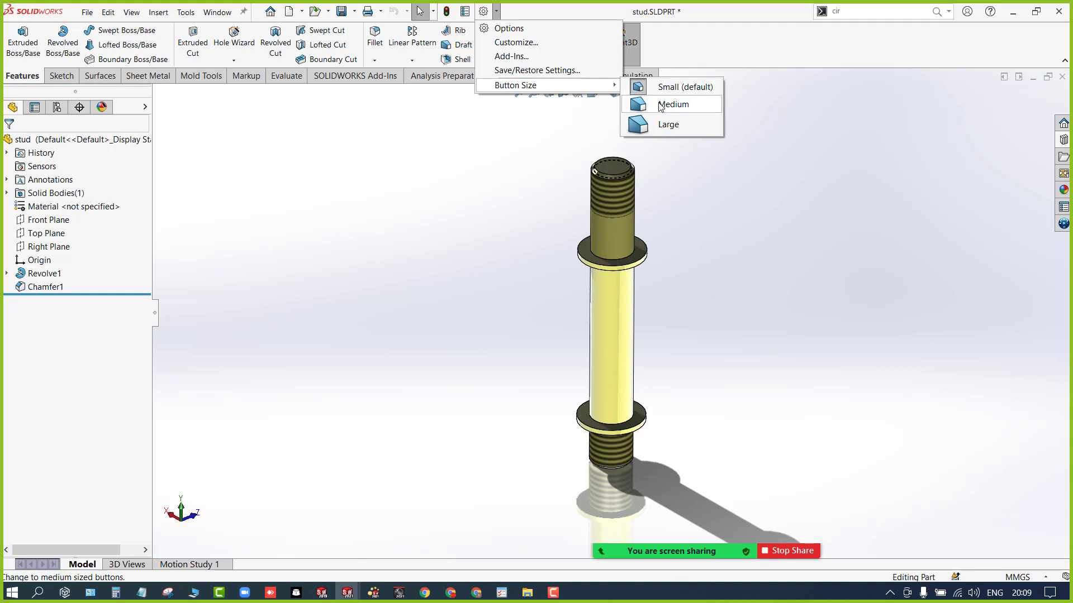
{"action": "left_click", "coordinate": [661, 106]}
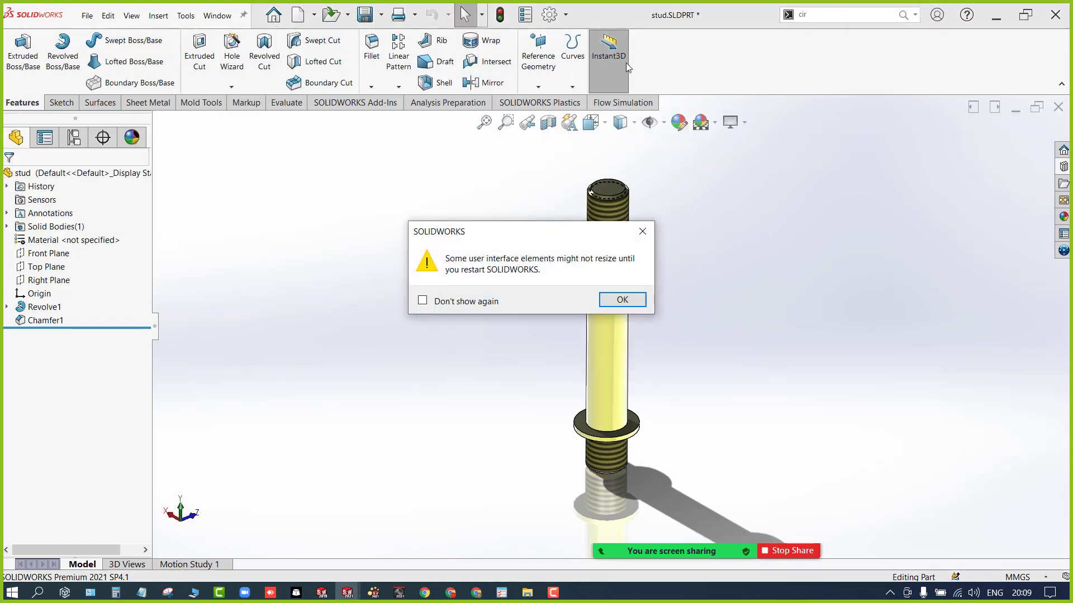
{"action": "left_click", "coordinate": [637, 301]}
Step: Return the interface button size to Small (default) and acknowledge the restart notice
{"action": "left_click", "coordinate": [564, 17]}
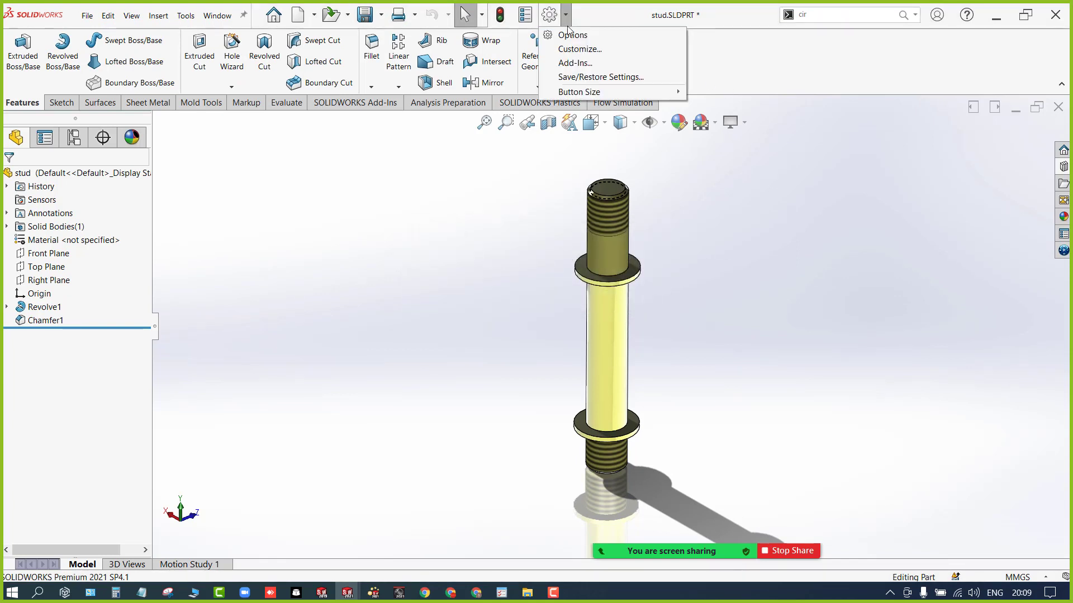
{"action": "mouse_move", "coordinate": [576, 92]}
{"action": "left_click", "coordinate": [692, 96]}
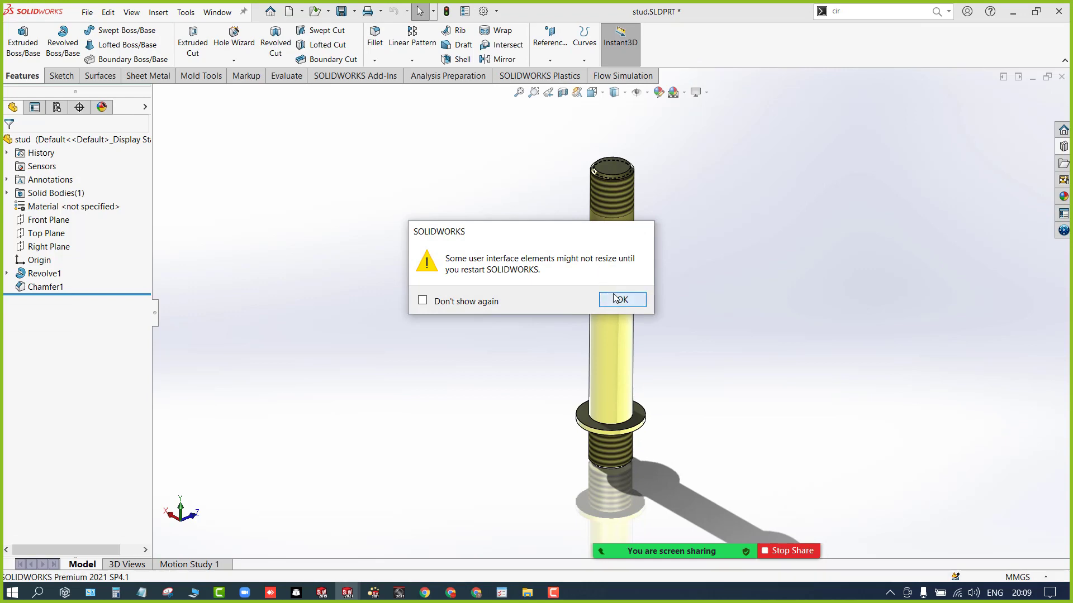
{"action": "left_click", "coordinate": [622, 300]}
Step: Review the Toolbars, Keyboard and Shortcut Bars settings in the Customize dialog and close it without changes
{"action": "left_click", "coordinate": [495, 12]}
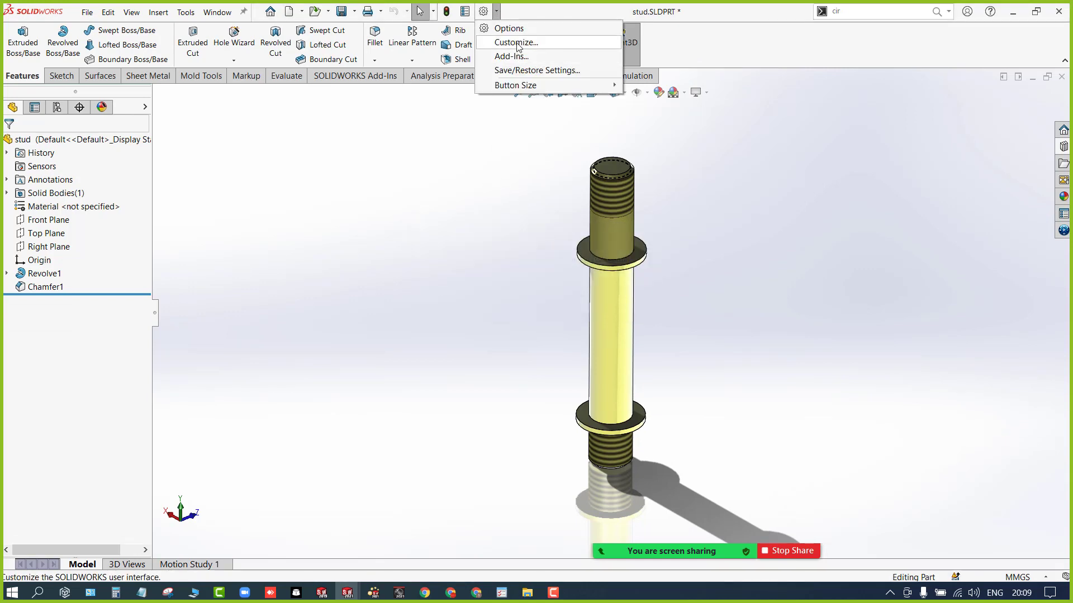
{"action": "left_click", "coordinate": [516, 43]}
{"action": "left_click_drag", "start_coordinate": [463, 90], "coordinate": [361, 93]}
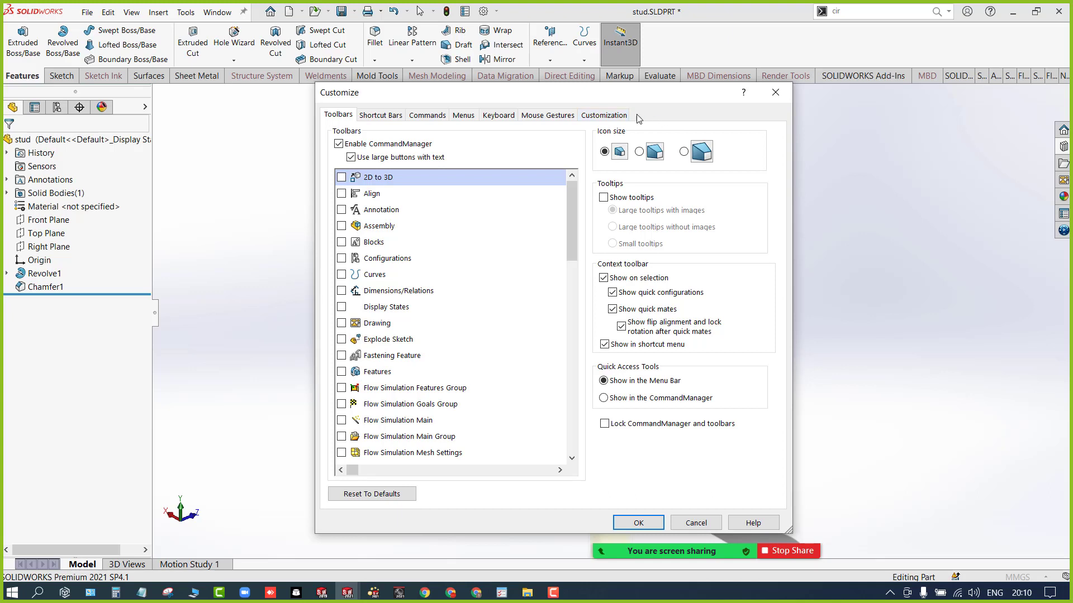
{"action": "left_click", "coordinate": [485, 115]}
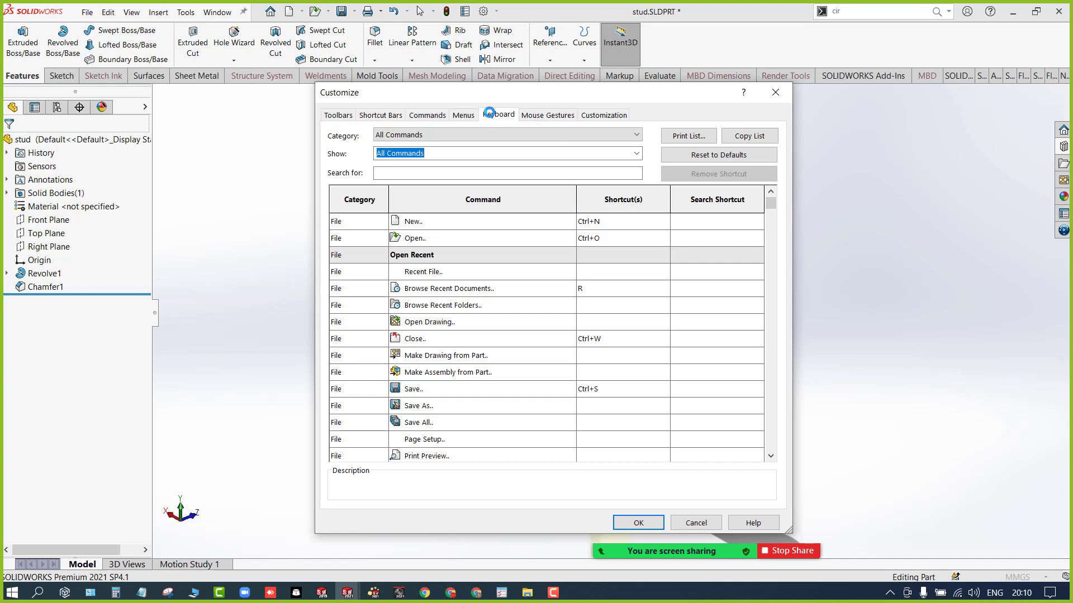
{"action": "left_click", "coordinate": [373, 117]}
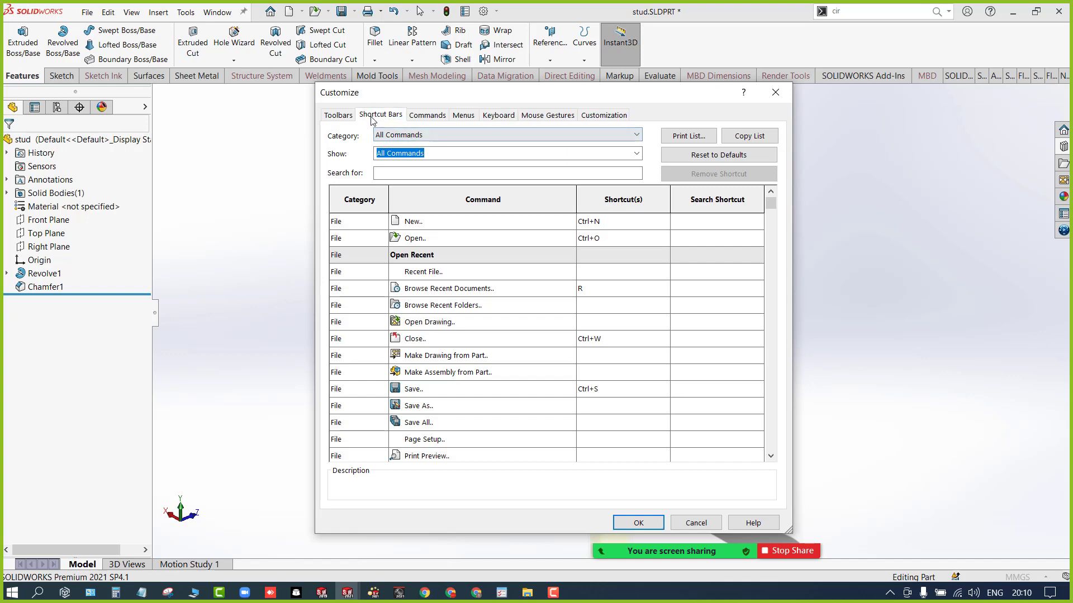
{"action": "left_click", "coordinate": [775, 93]}
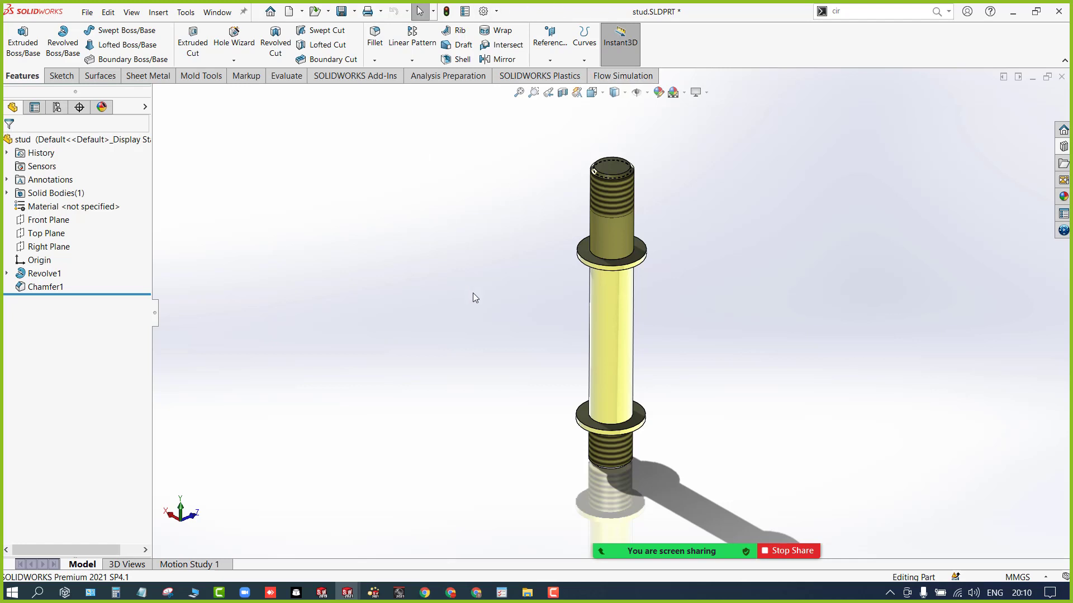
{"action": "mouse_move", "coordinate": [472, 293]}
{"action": "middle_mouse_down"}
{"action": "mouse_move", "coordinate": [462, 271]}
{"action": "mouse_move", "coordinate": [481, 288]}
{"action": "middle_mouse_up"}
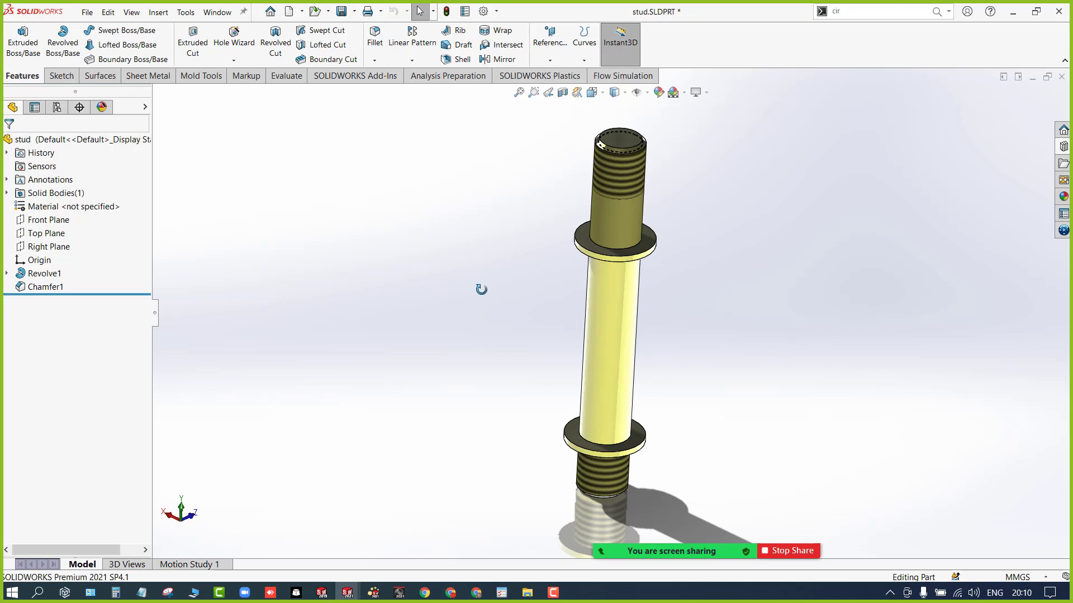
{"action": "middle_click_drag", "start_coordinate": [477, 333], "coordinate": [469, 333]}
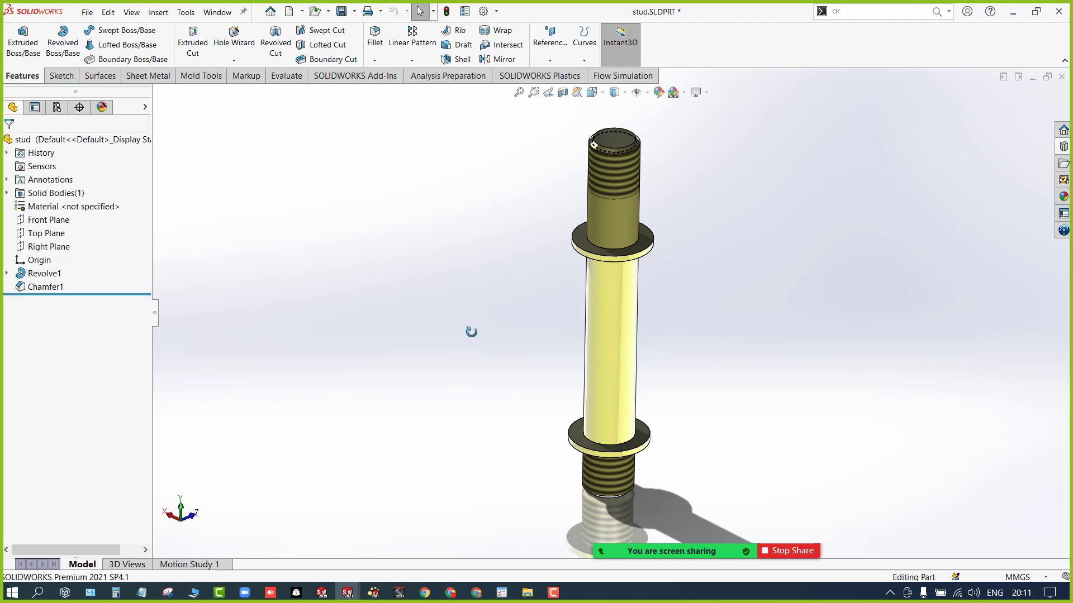
{"action": "middle_click_drag", "start_coordinate": [471, 331], "coordinate": [465, 326]}
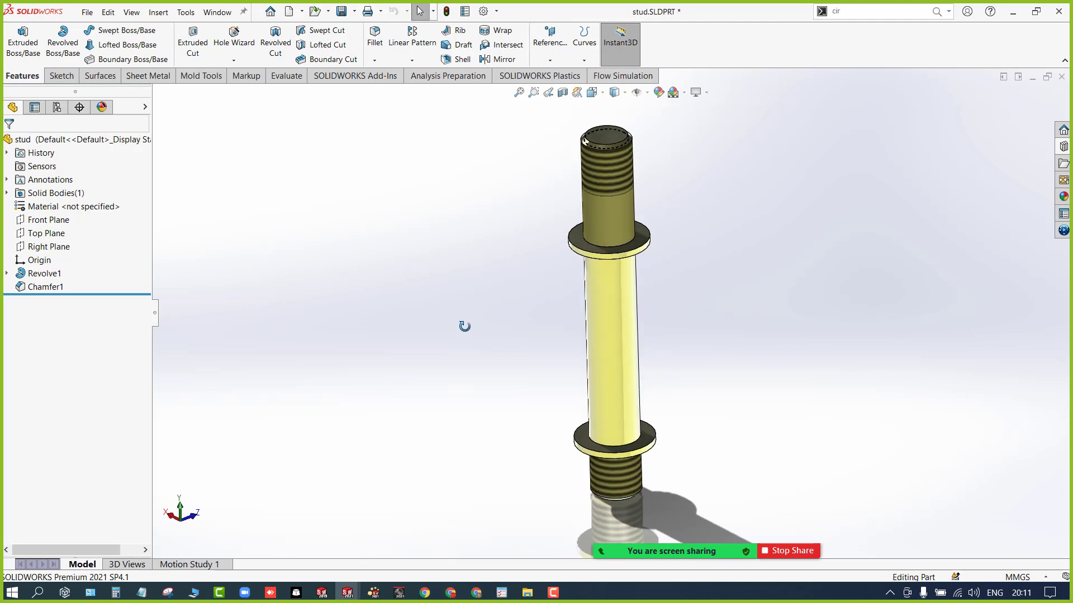
{"action": "middle_click_drag", "start_coordinate": [387, 273], "coordinate": [391, 274]}
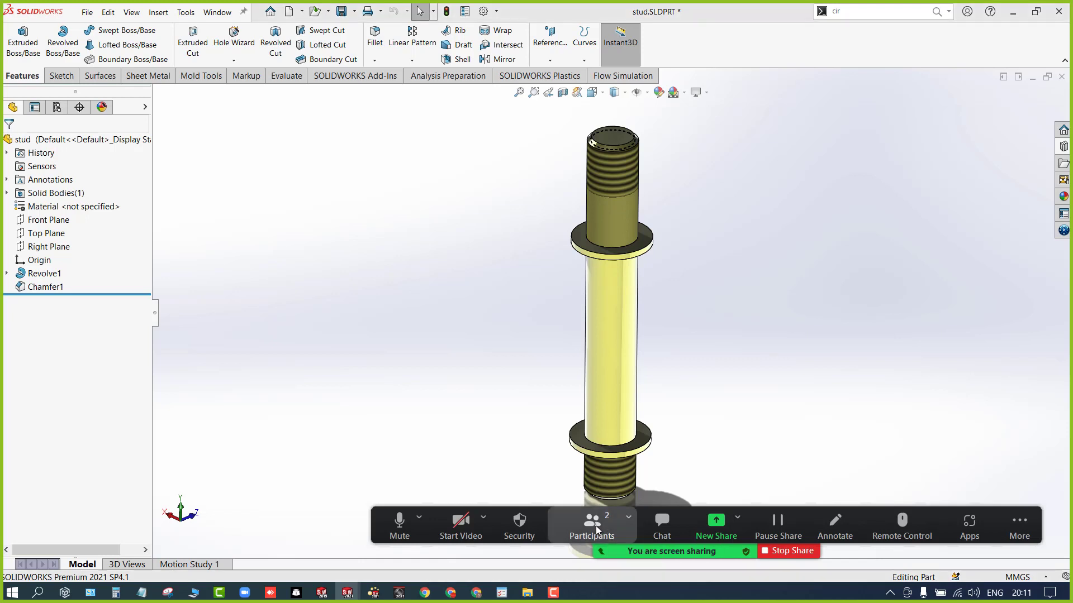
Step: Move the screen-sharing bar clear of the model and close the stud part without saving, discarding its changes in the assembly
{"action": "left_click_drag", "start_coordinate": [596, 525], "coordinate": [572, 565]}
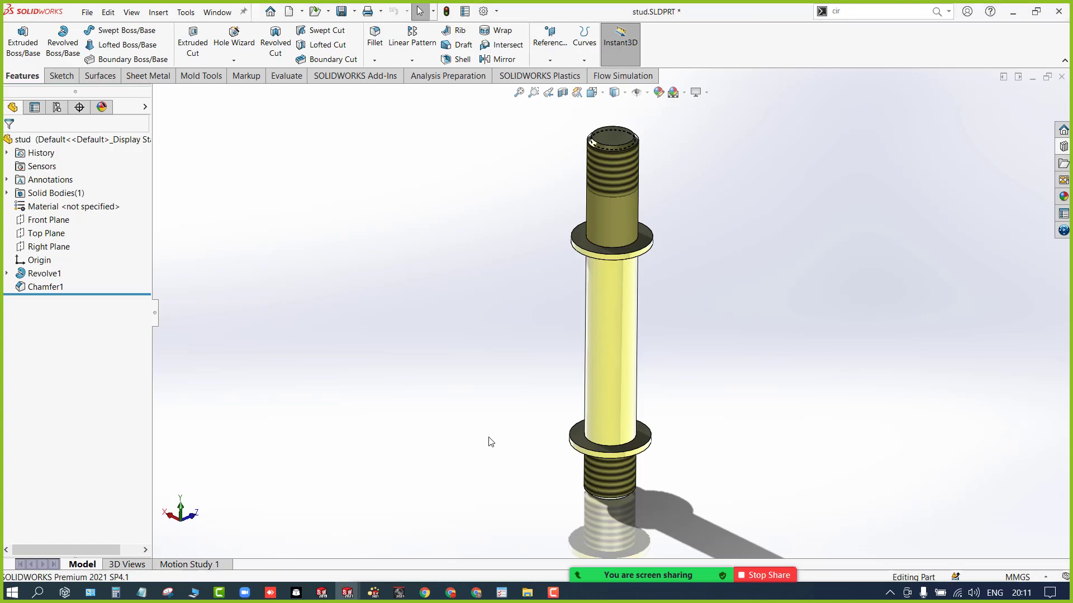
{"action": "left_click", "coordinate": [1061, 77]}
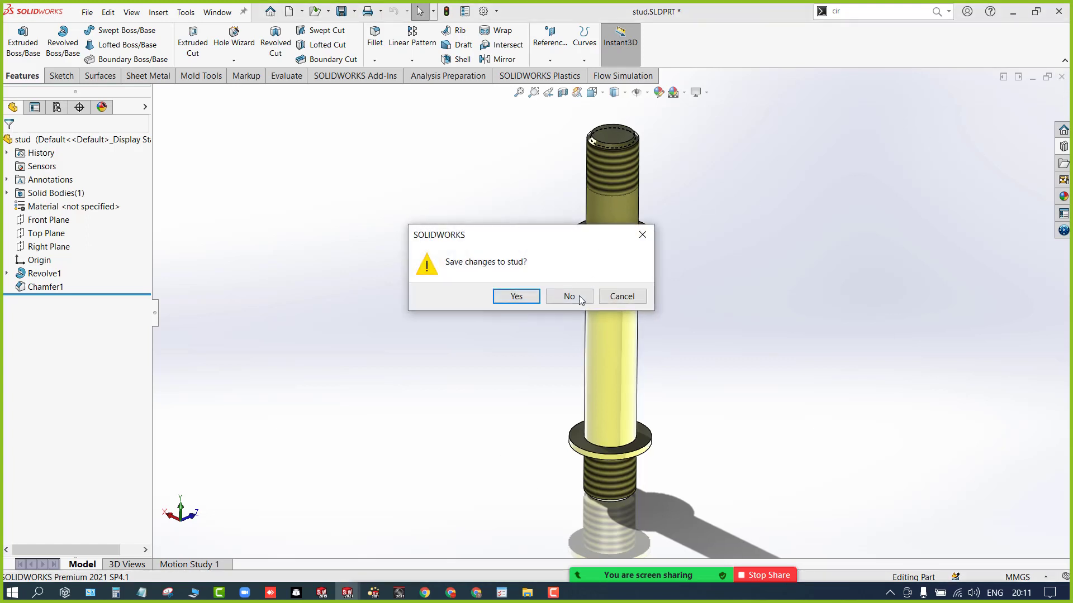
{"action": "left_click", "coordinate": [579, 297]}
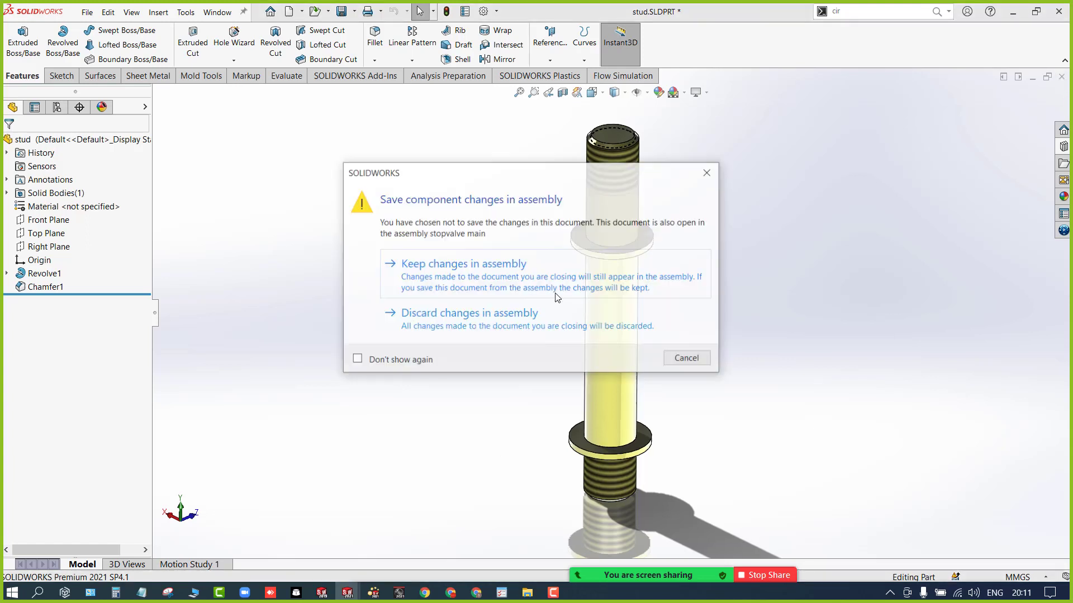
{"action": "left_click", "coordinate": [452, 328]}
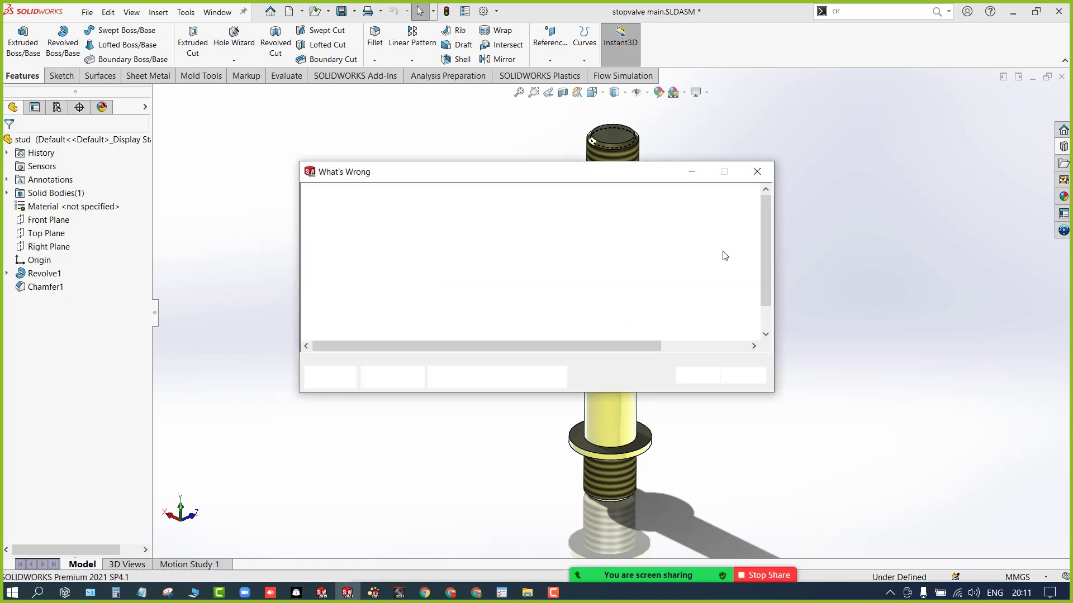
Step: Dismiss the What's Wrong list and close the stopvalve main assembly
{"action": "left_click", "coordinate": [757, 171]}
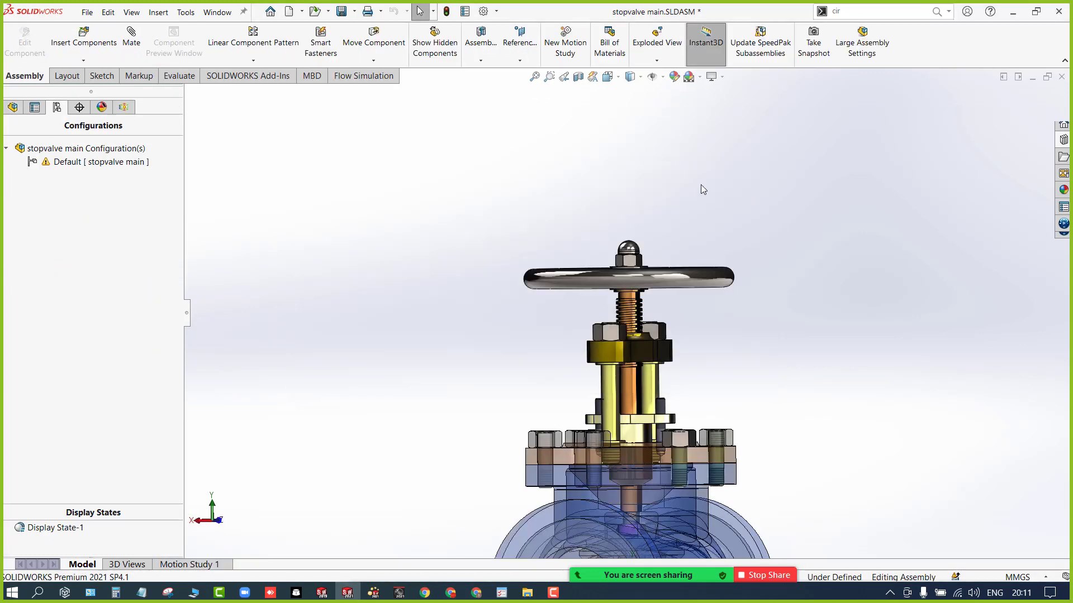
{"action": "left_click", "coordinate": [1061, 78]}
{"action": "left_click", "coordinate": [266, 233]}
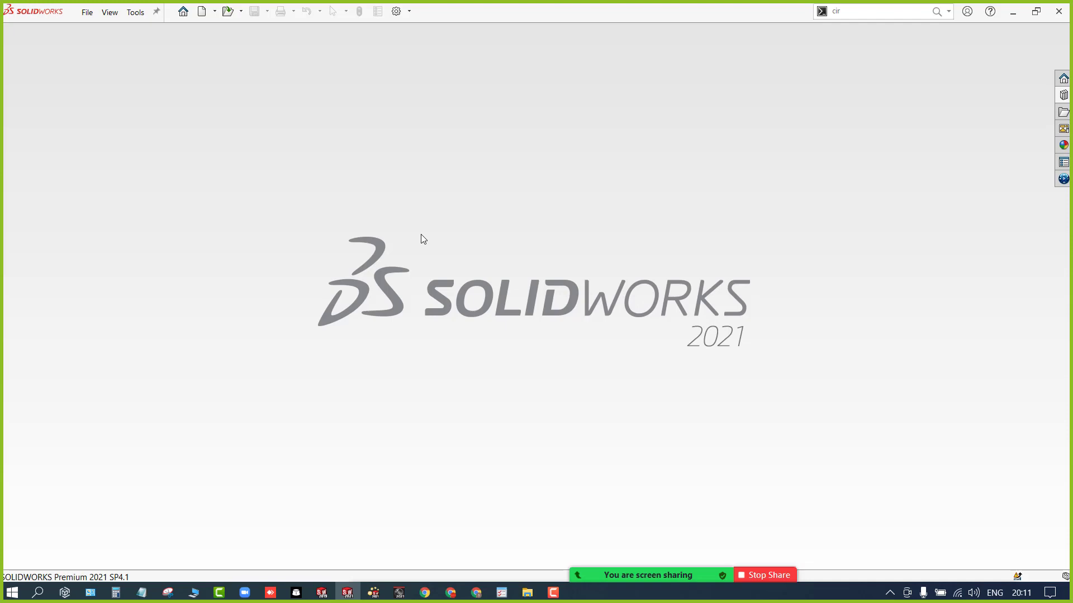
Step: Exit SOLIDWORKS and the 1 Essentials folder window, dismiss the journal file warning and refresh the desktop
{"action": "left_click", "coordinate": [1058, 12]}
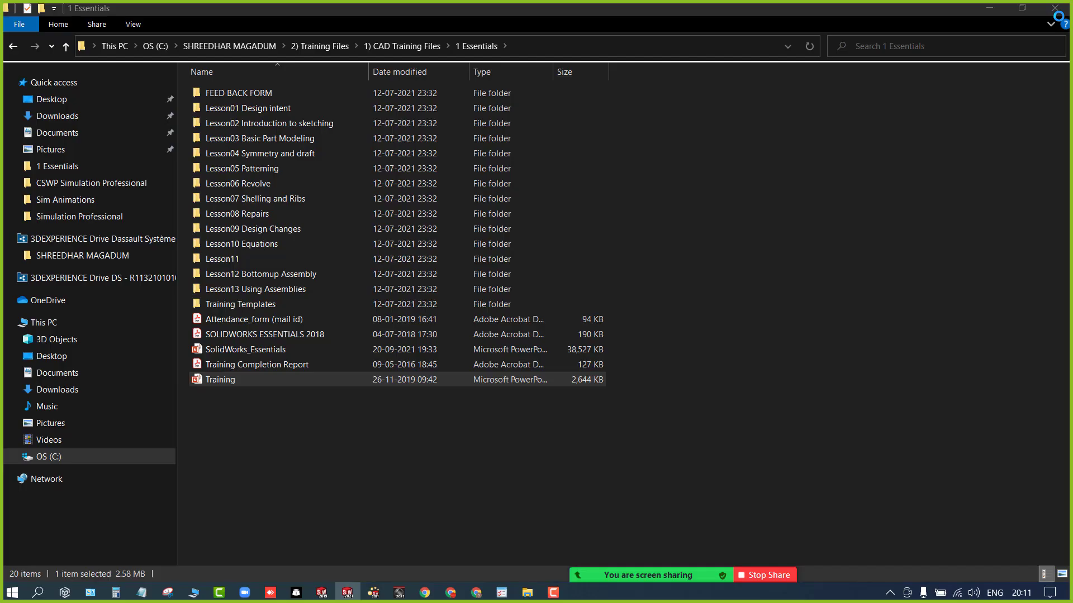
{"action": "left_click", "coordinate": [1055, 8]}
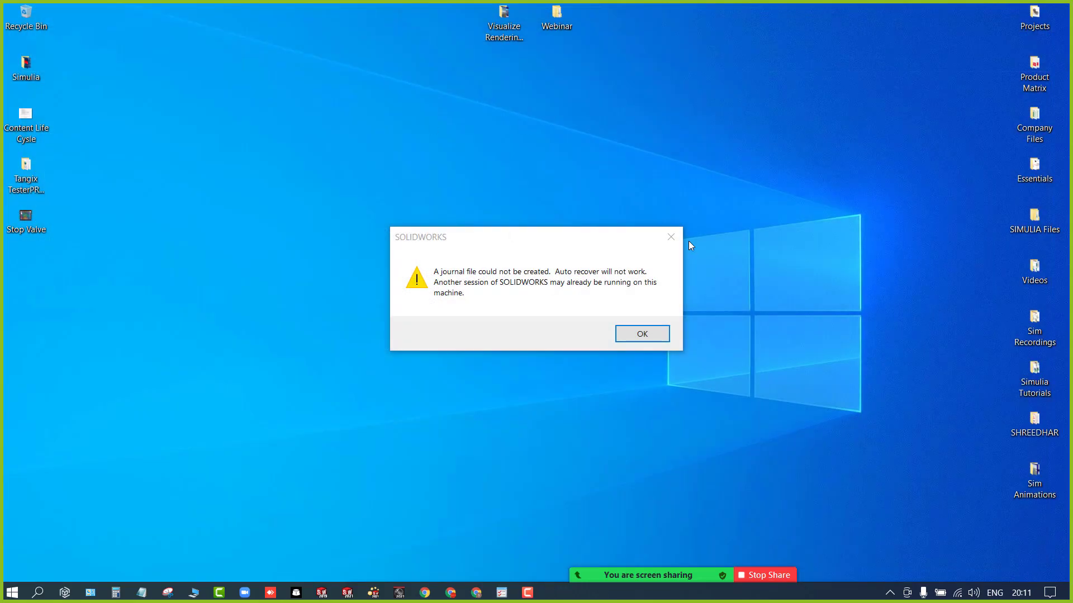
{"action": "key", "text": "Return"}
{"action": "right_click", "coordinate": [350, 183]}
{"action": "left_click", "coordinate": [388, 224]}
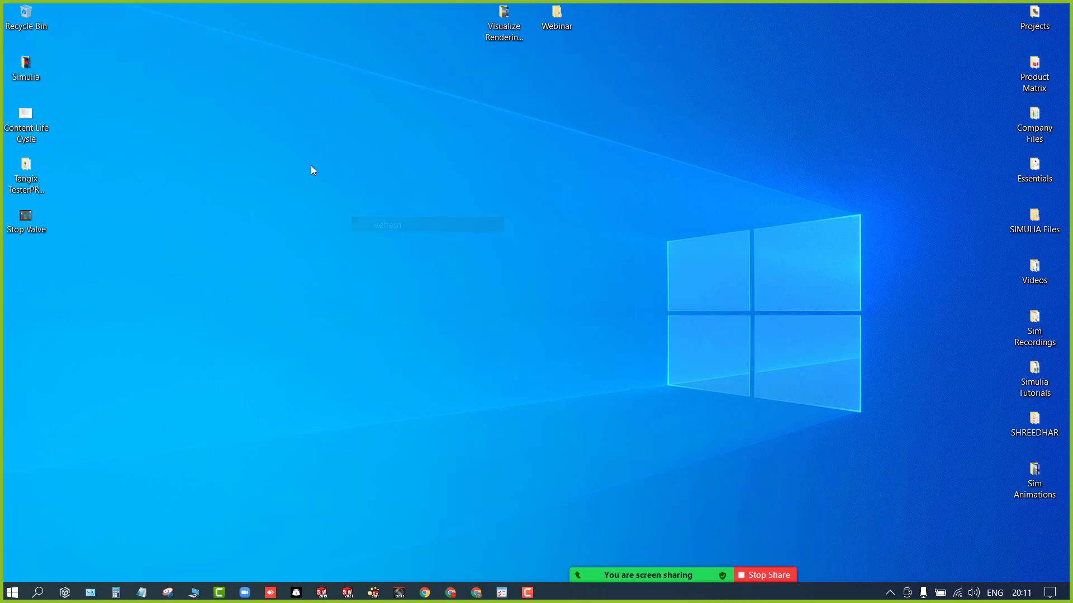
Step: Launch SOLIDWORKS 2021 from the installed programs and dismiss the Welcome window
{"action": "left_click", "coordinate": [12, 592]}
{"action": "scroll", "coordinate": [69, 420], "scroll_direction": "down", "scroll_amount": 15}
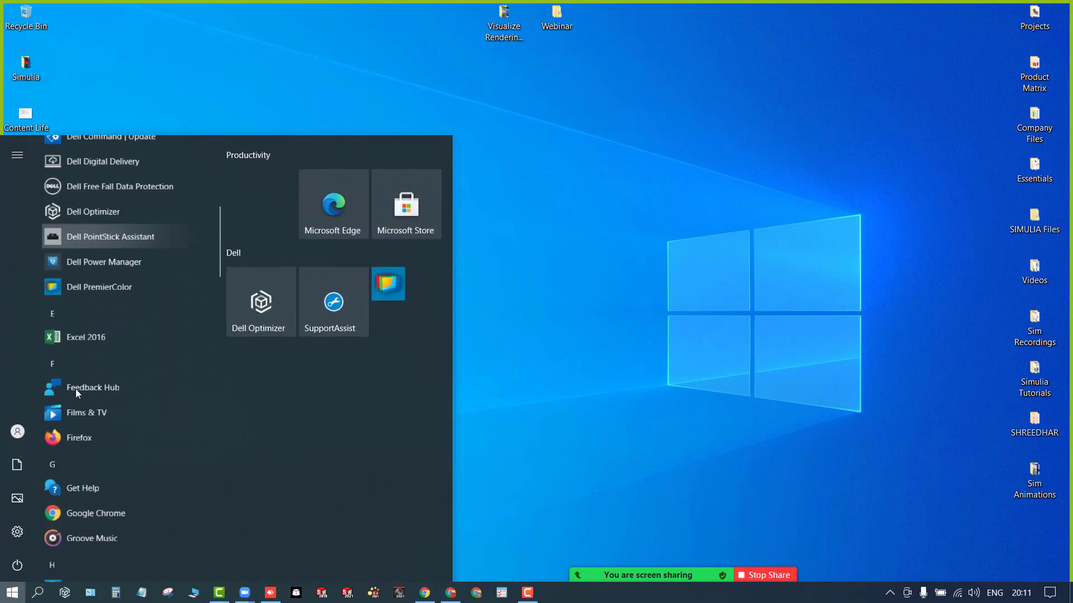
{"action": "scroll", "coordinate": [78, 430], "scroll_direction": "down", "scroll_amount": 2}
{"action": "scroll", "coordinate": [112, 347], "scroll_direction": "up", "scroll_amount": 1}
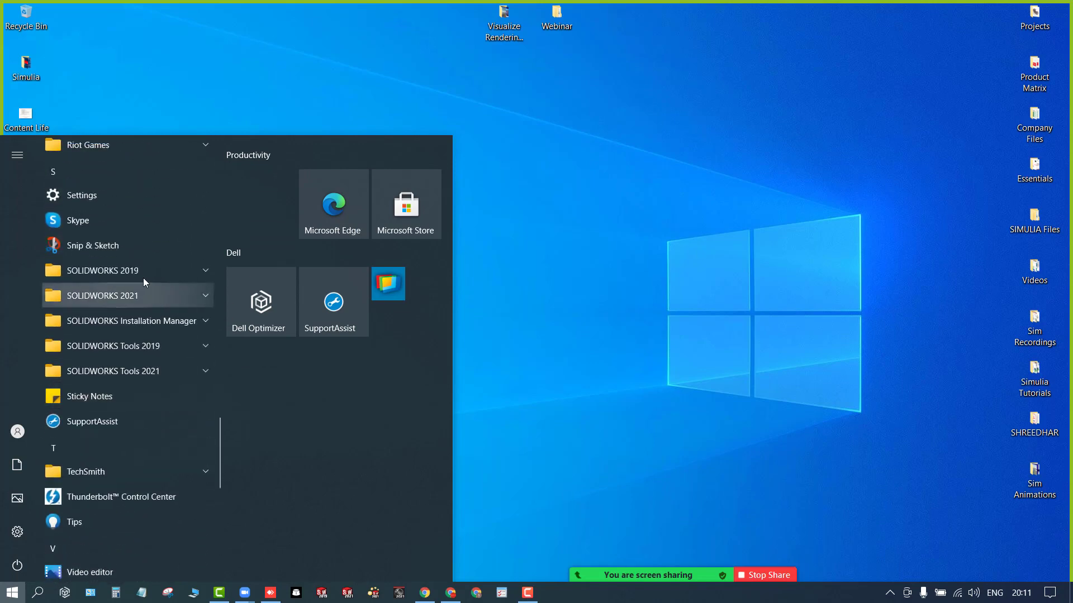
{"action": "left_click", "coordinate": [204, 295]}
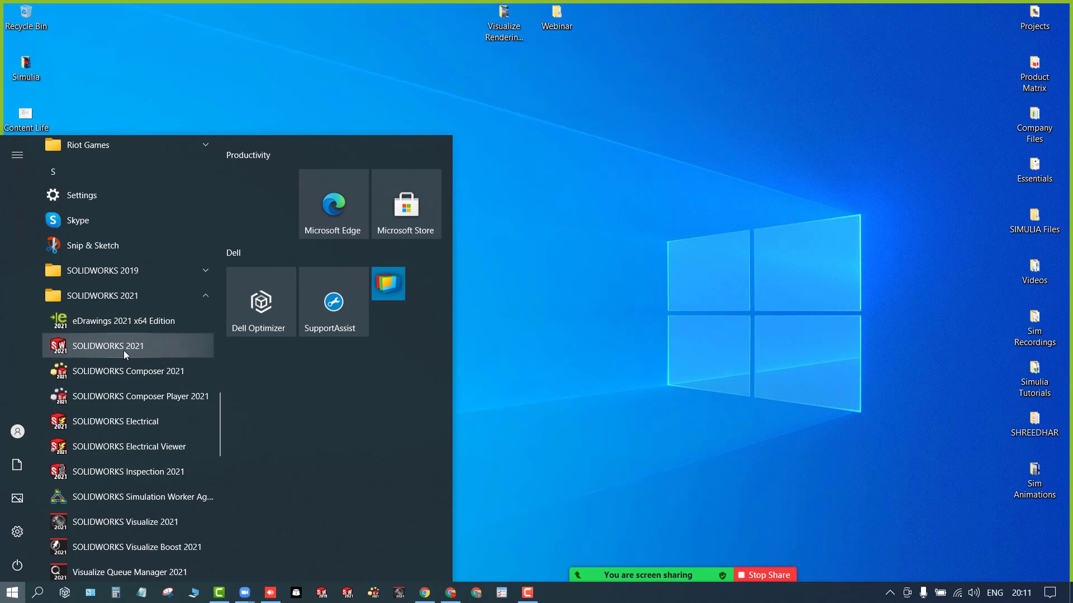
{"action": "right_click", "coordinate": [124, 351]}
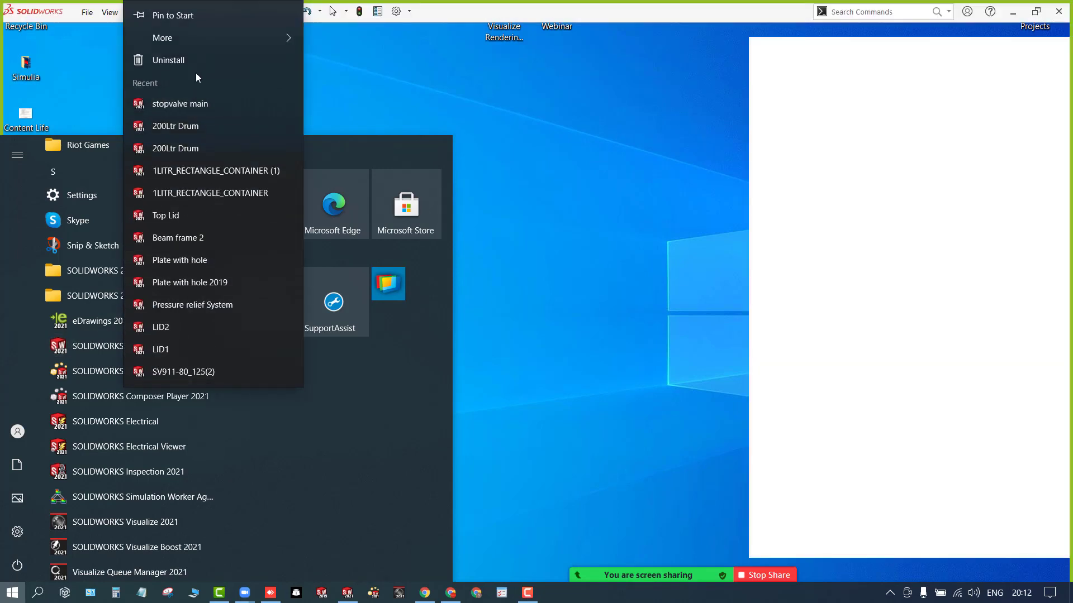
{"action": "left_click", "coordinate": [89, 38]}
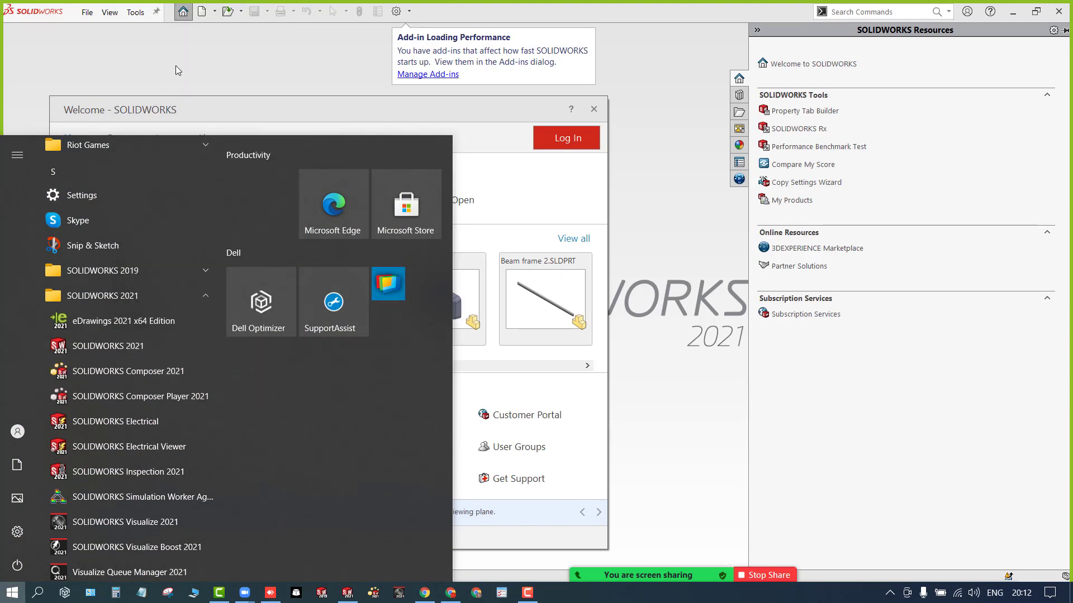
{"action": "left_click", "coordinate": [266, 115]}
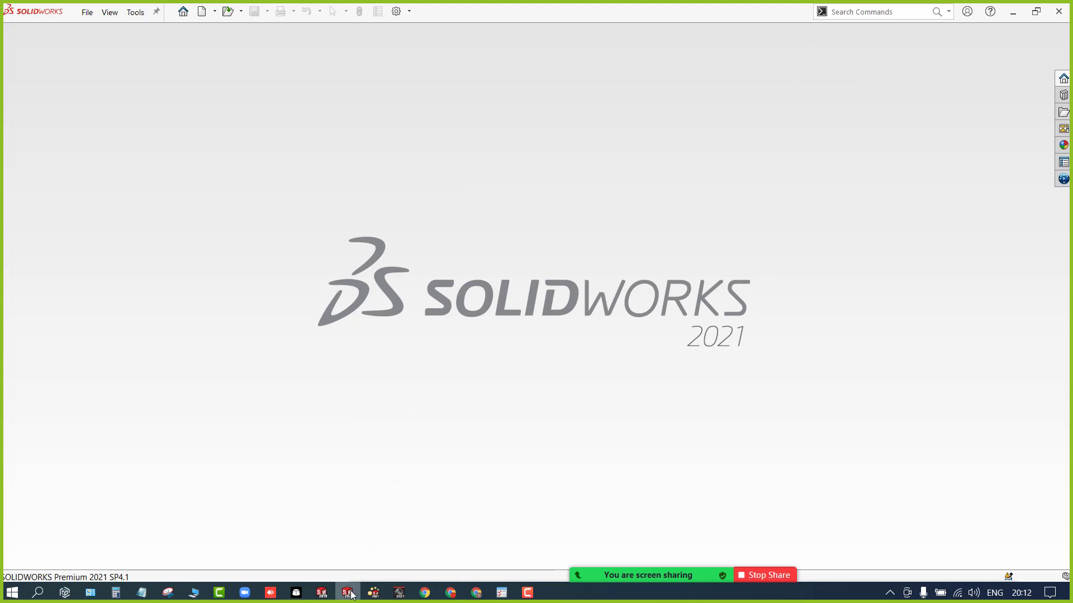
Step: Create a new document of type Part
{"action": "mouse_move", "coordinate": [352, 595]}
{"action": "left_click", "coordinate": [203, 11]}
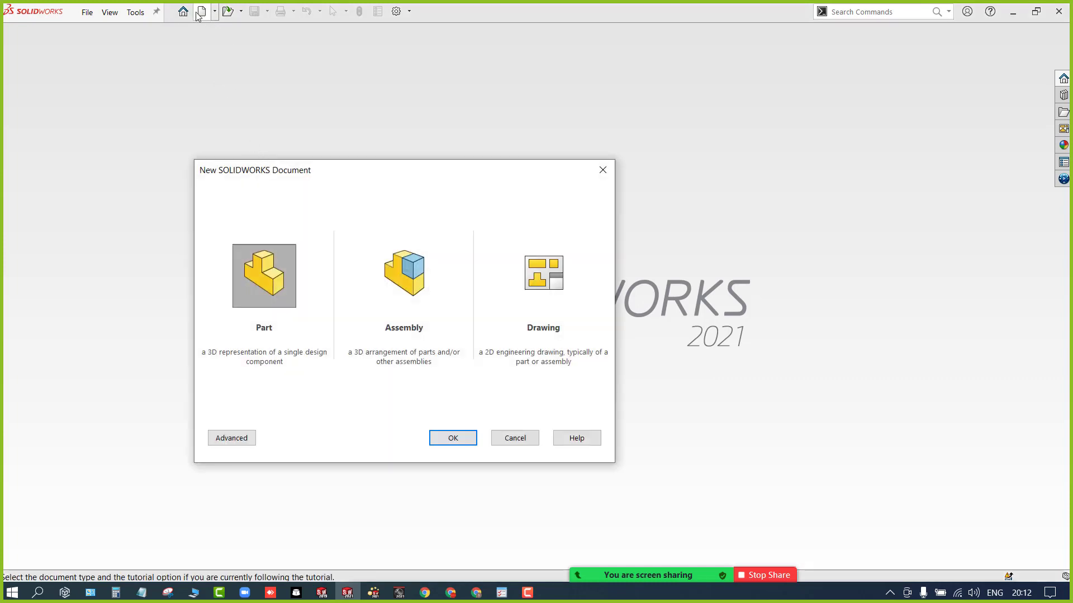
{"action": "left_click_drag", "start_coordinate": [280, 180], "coordinate": [382, 165]}
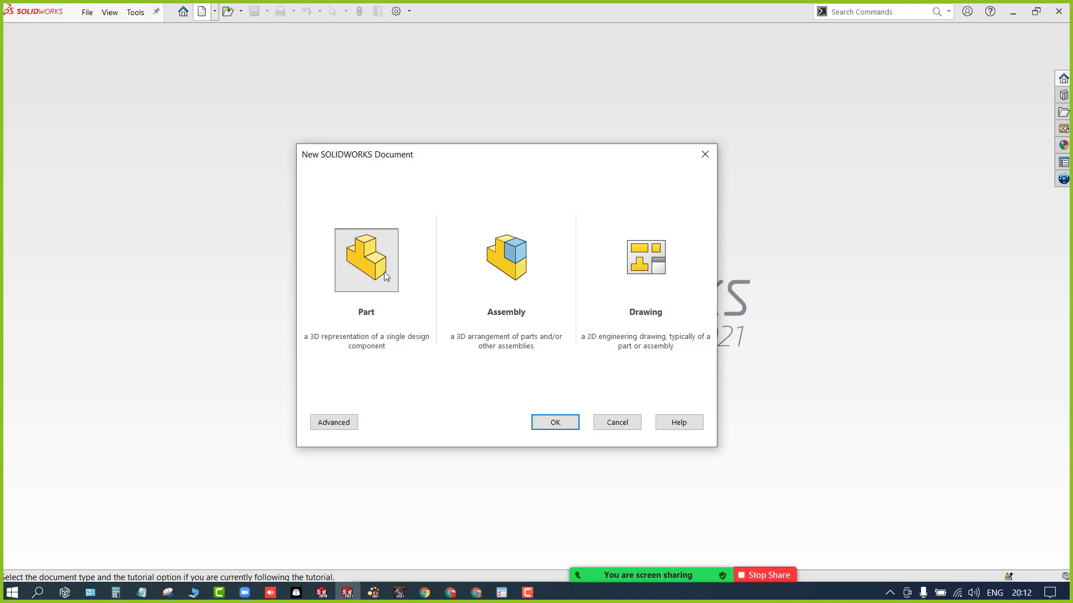
{"action": "left_click", "coordinate": [554, 424]}
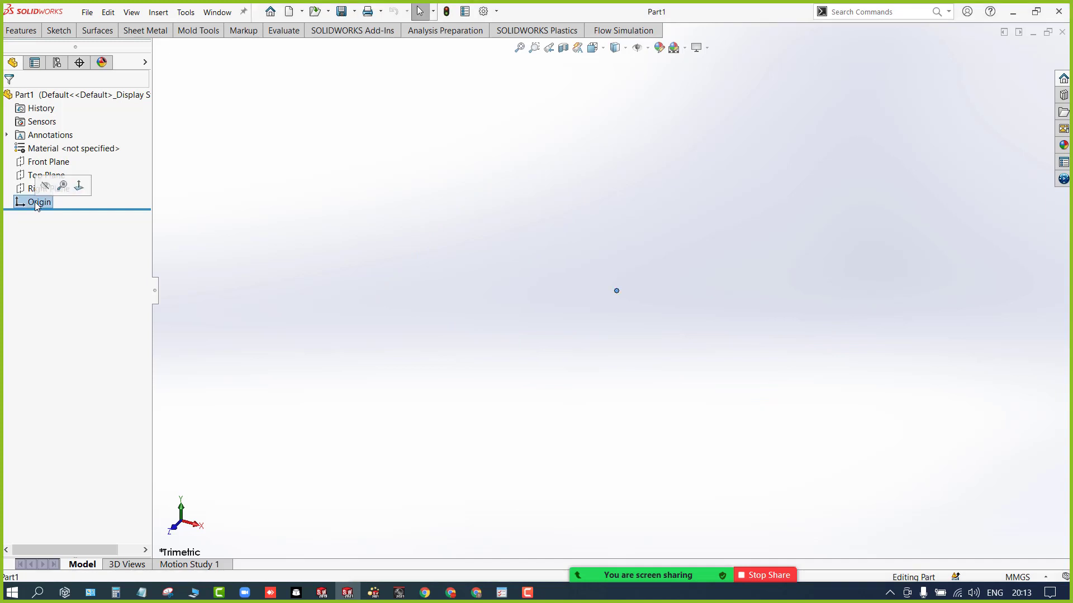
Step: Show the Features command set in the new part and pin the CommandManager so it stays expanded
{"action": "left_click", "coordinate": [33, 32]}
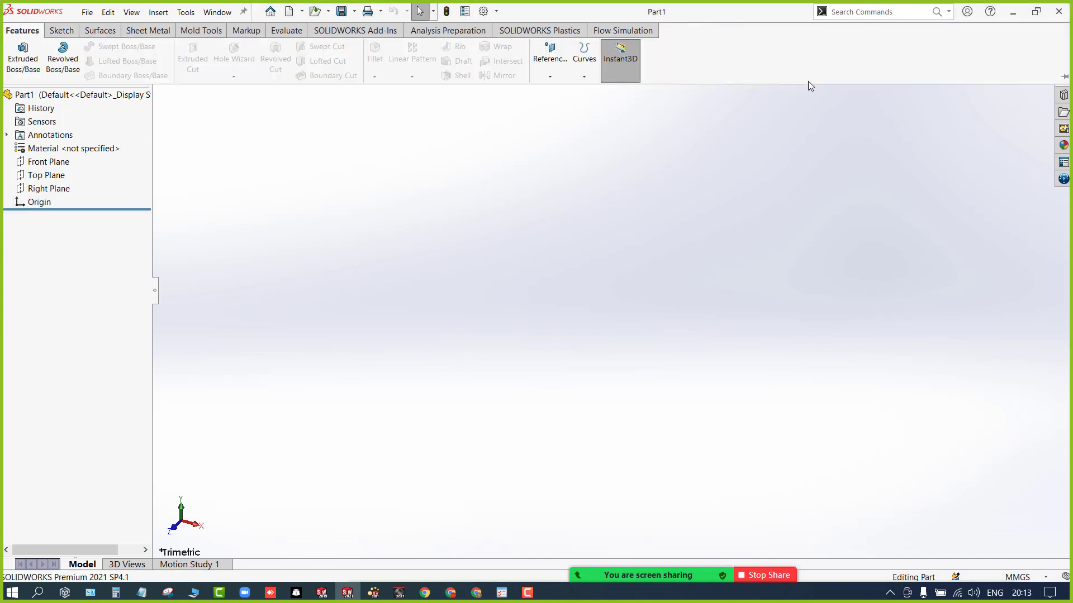
{"action": "left_click", "coordinate": [1064, 78]}
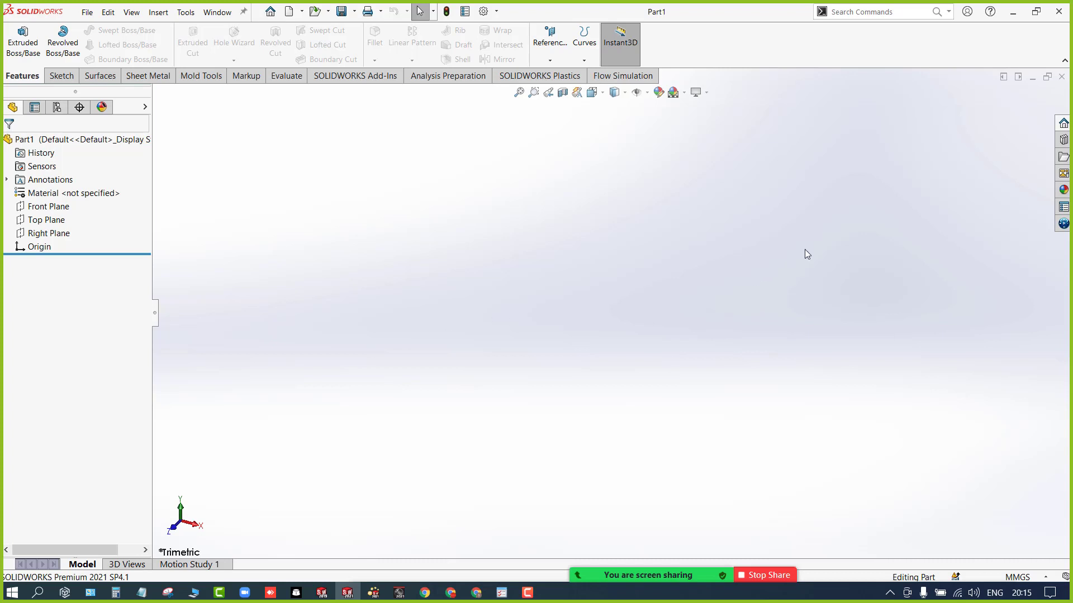
Step: Browse the C: drive to the 1 Essentials folder inside 1) CAD Training Files
{"action": "left_click", "coordinate": [1064, 158]}
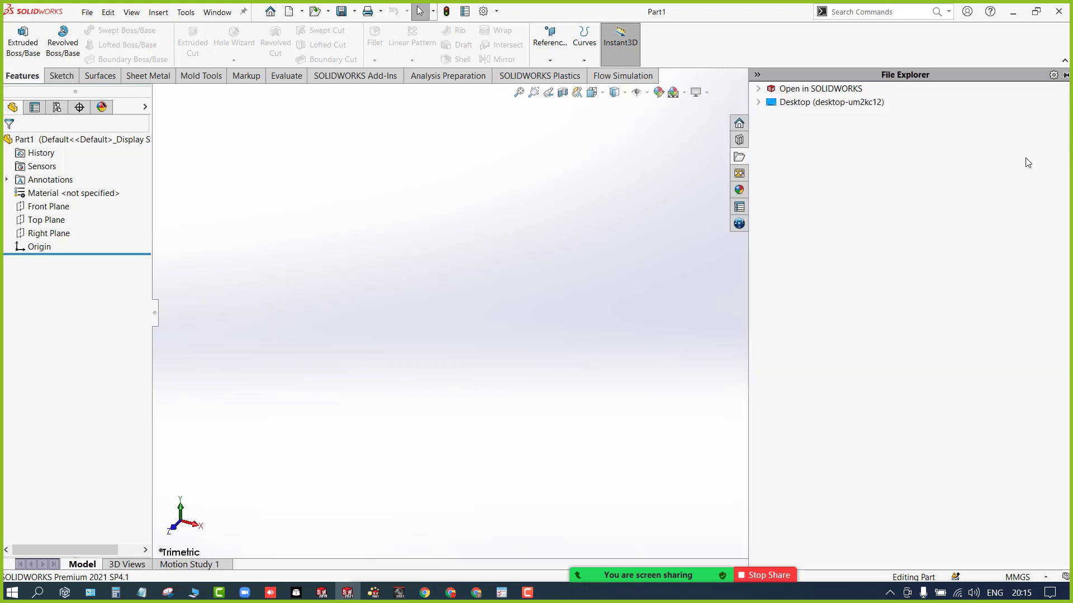
{"action": "left_click", "coordinate": [758, 102]}
{"action": "left_click", "coordinate": [772, 170]}
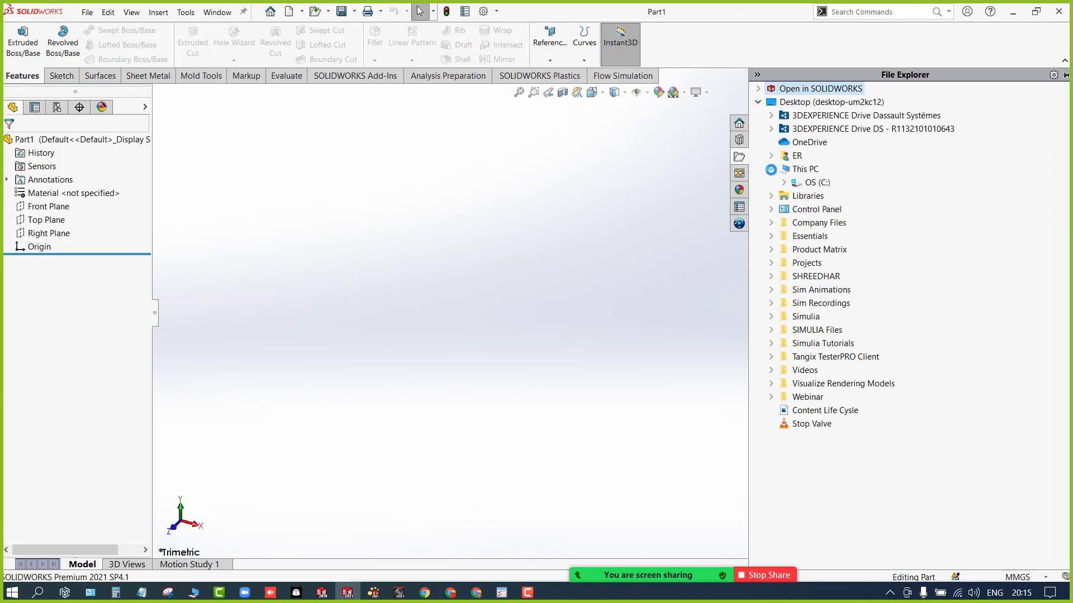
{"action": "left_click", "coordinate": [784, 182]}
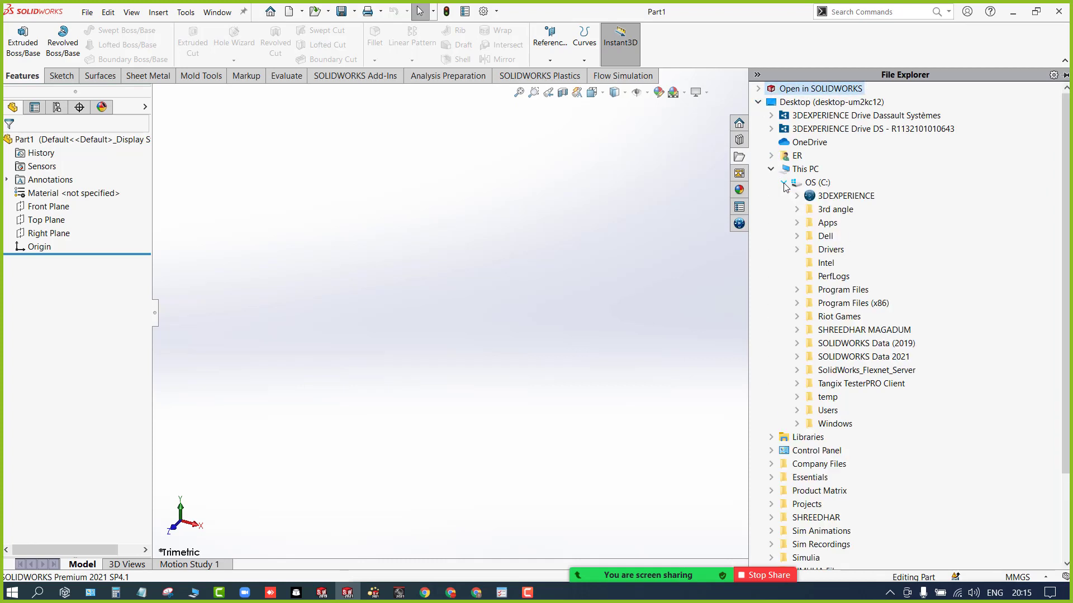
{"action": "left_click", "coordinate": [797, 330]}
{"action": "left_click", "coordinate": [809, 356]}
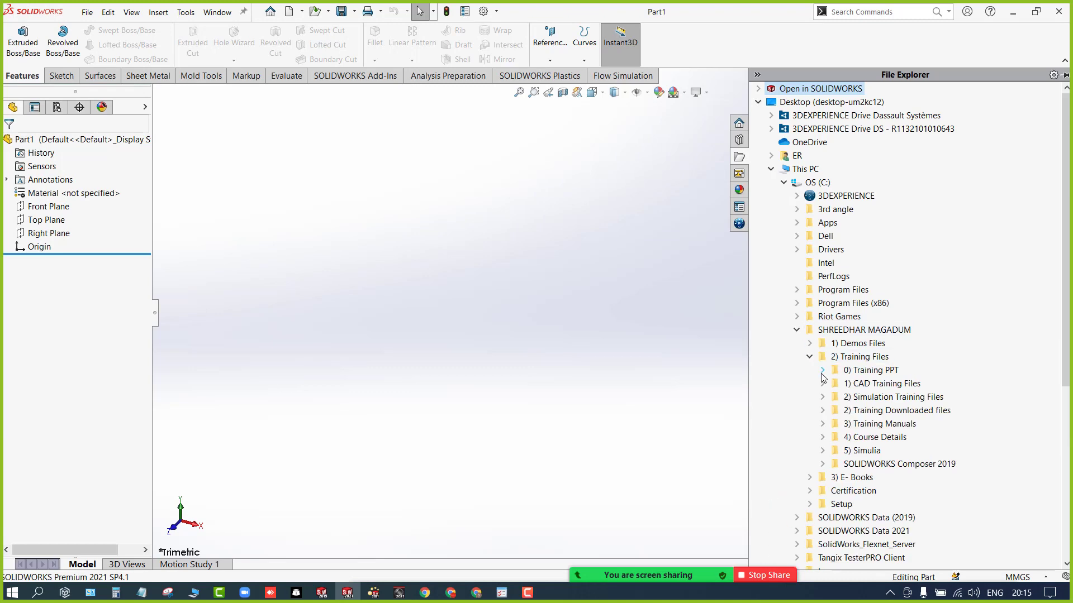
{"action": "left_click", "coordinate": [822, 384]}
{"action": "left_click", "coordinate": [836, 396]}
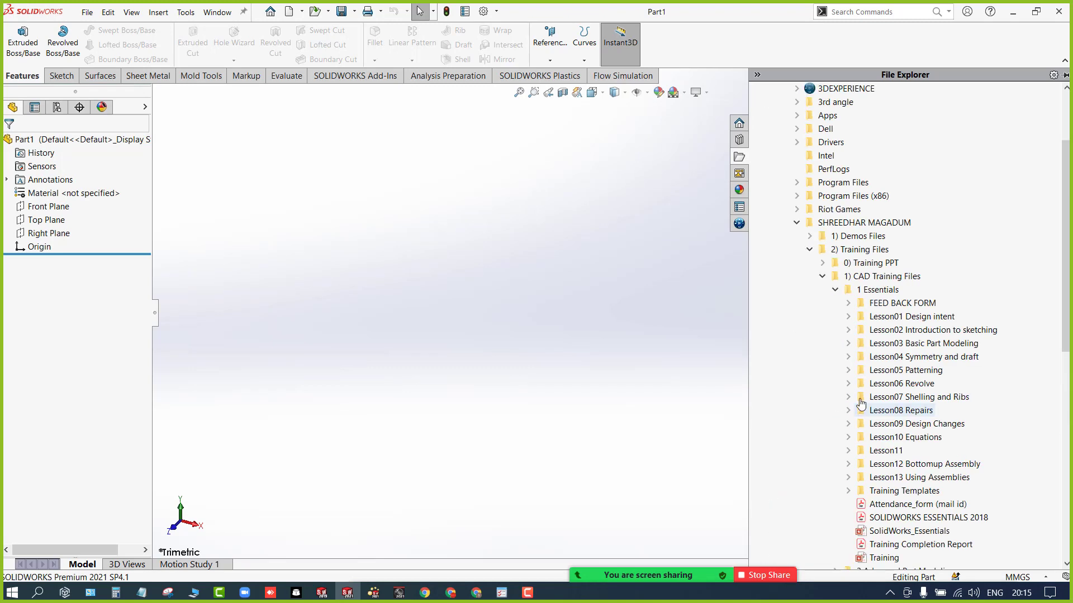
Step: Open the Plate_& part from the Completed Case Study folder of Lesson02 Introduction to sketching
{"action": "left_click", "coordinate": [848, 329]}
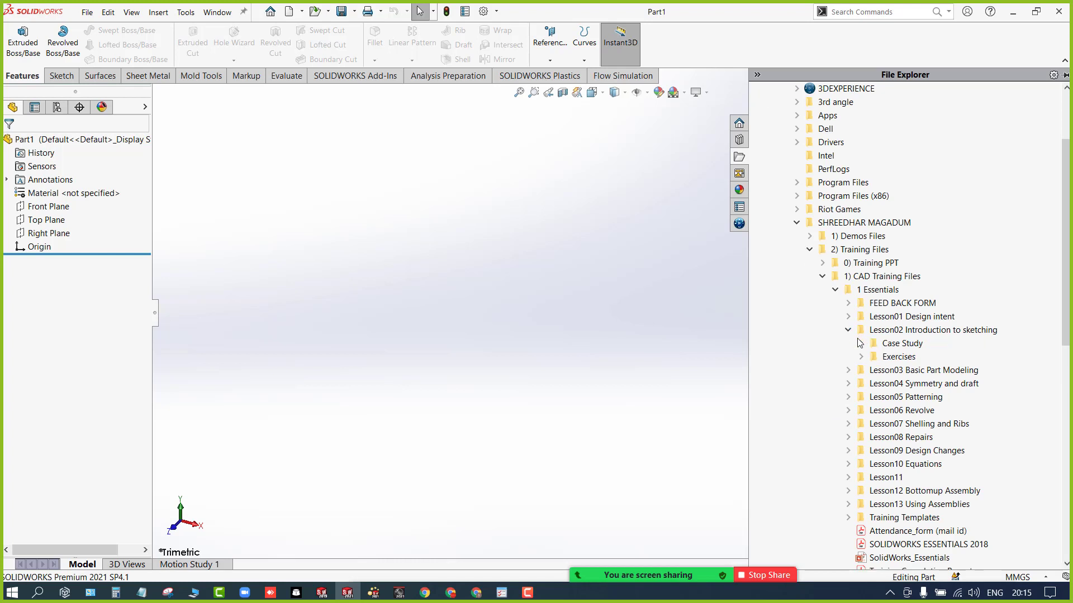
{"action": "left_click", "coordinate": [861, 343]}
{"action": "left_click", "coordinate": [874, 358]}
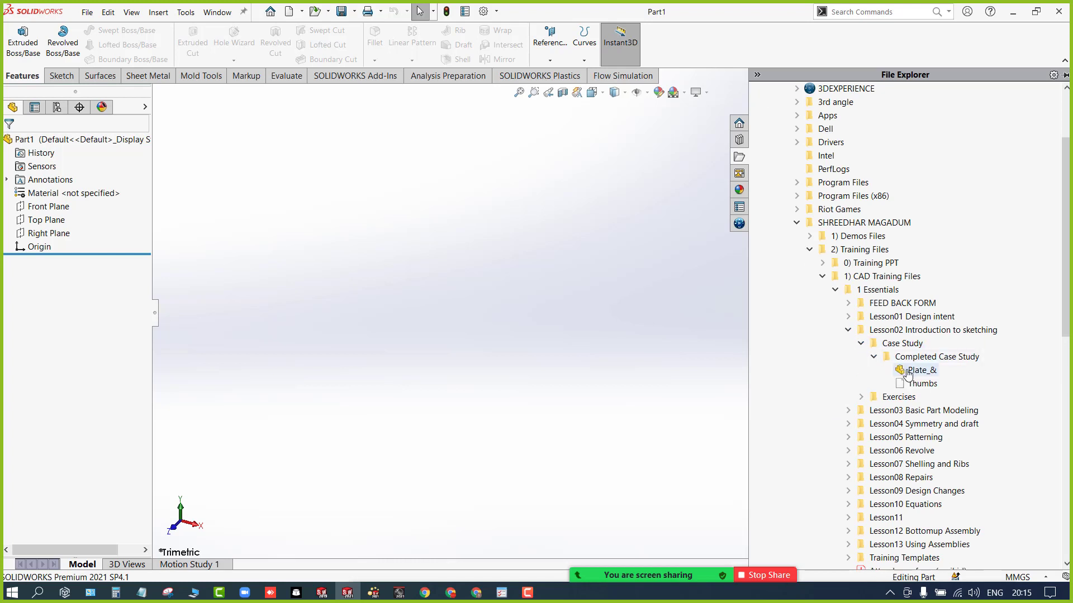
{"action": "left_click_drag", "start_coordinate": [800, 362], "coordinate": [692, 337]}
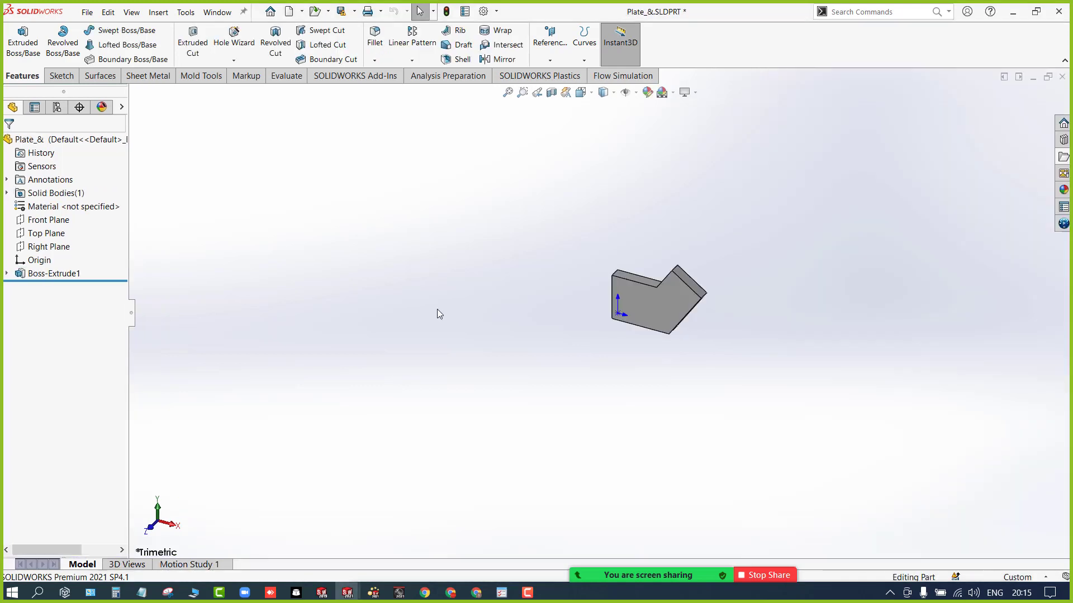
{"action": "key", "text": "f"}
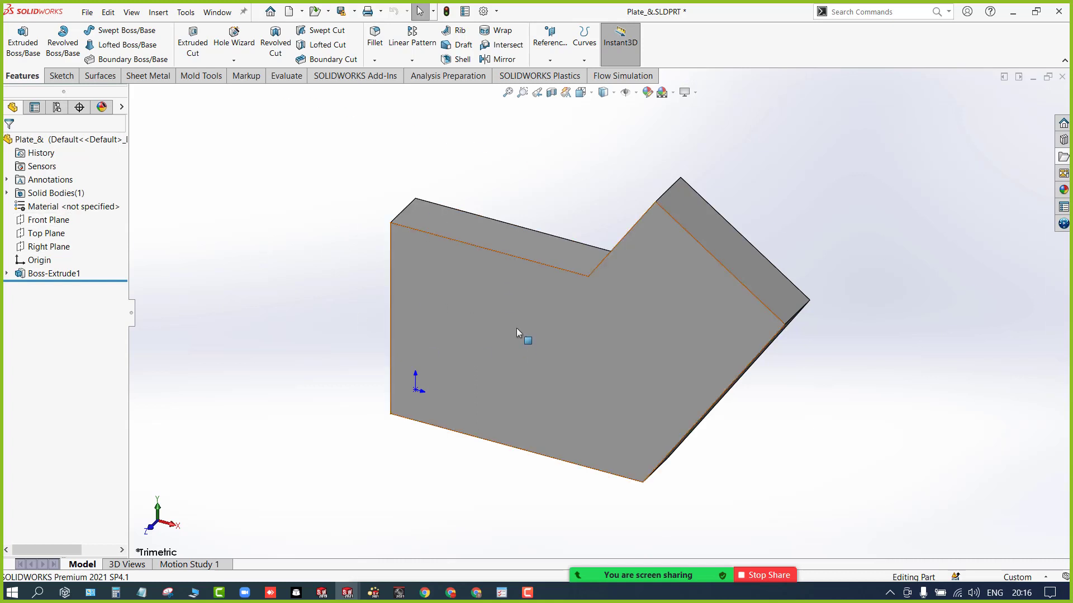
Step: Show the feature dimensions on the Plate_& model
{"action": "right_click", "coordinate": [28, 180]}
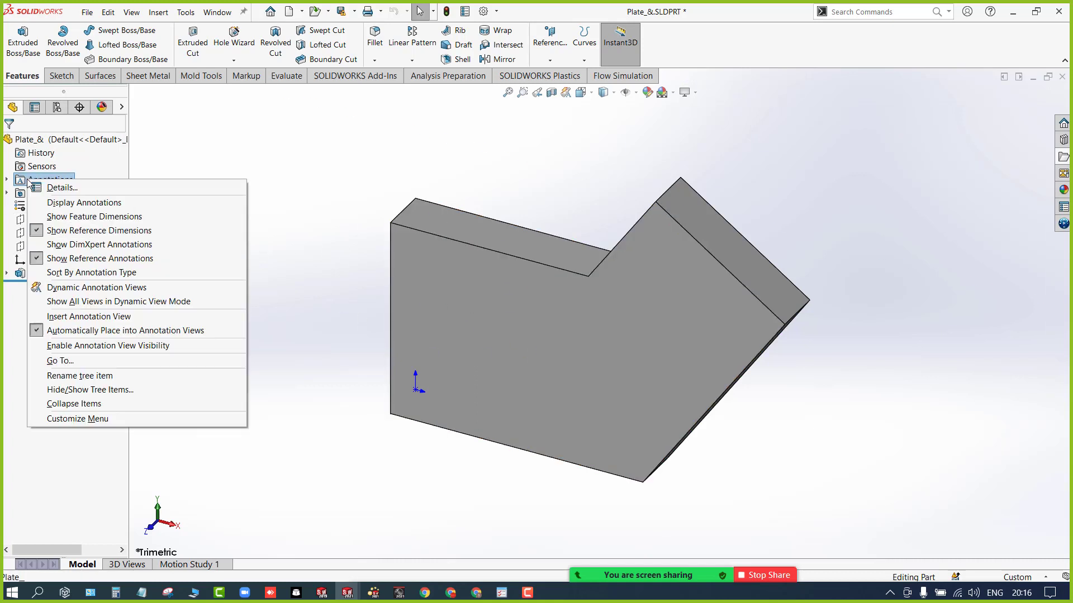
{"action": "left_click", "coordinate": [72, 219]}
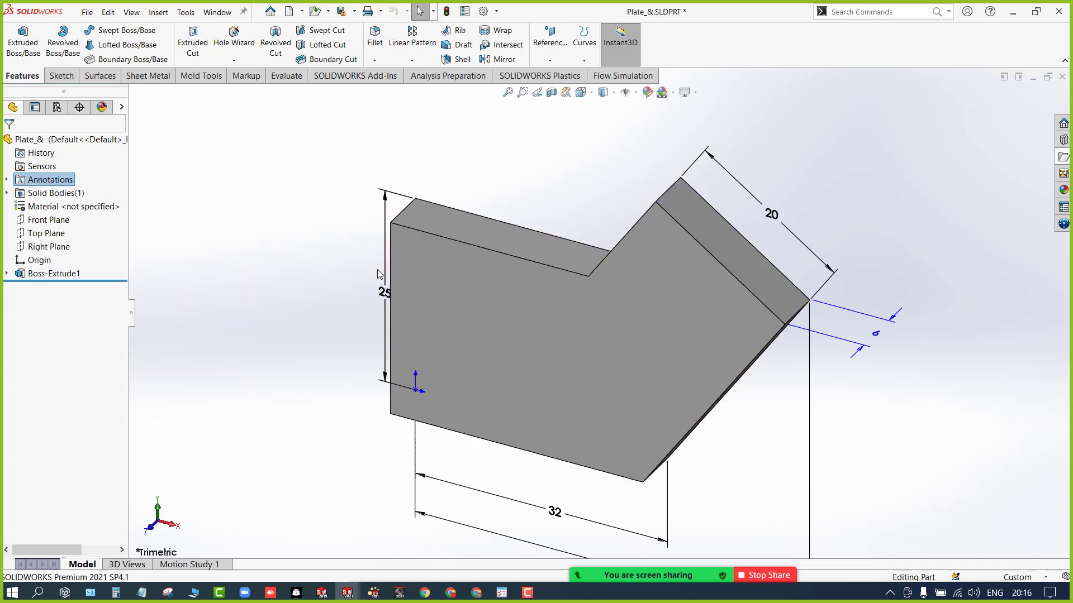
{"action": "key", "text": "f"}
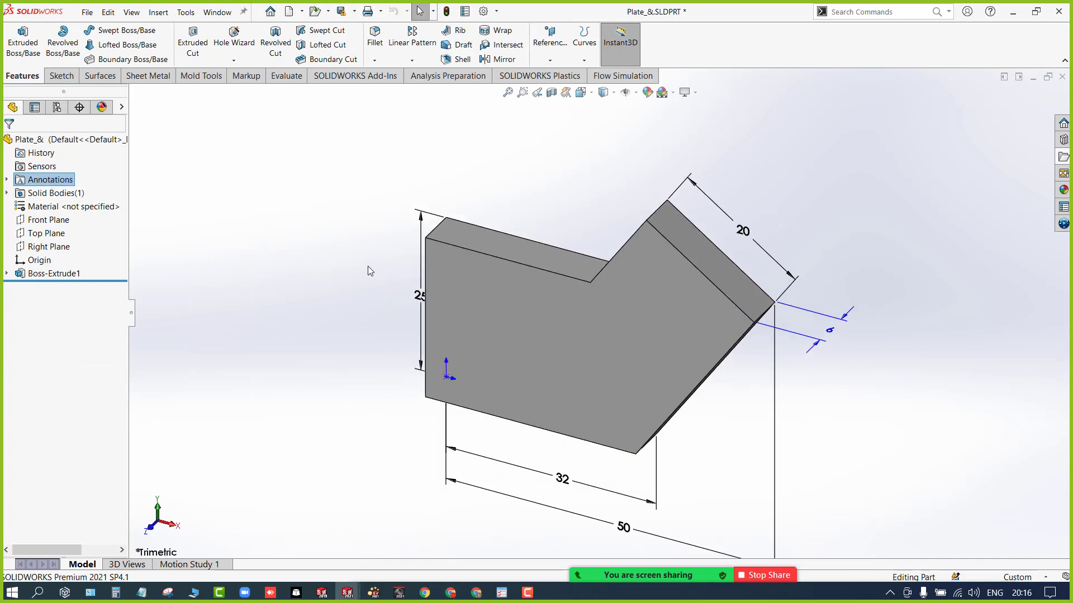
{"action": "key", "text": "f"}
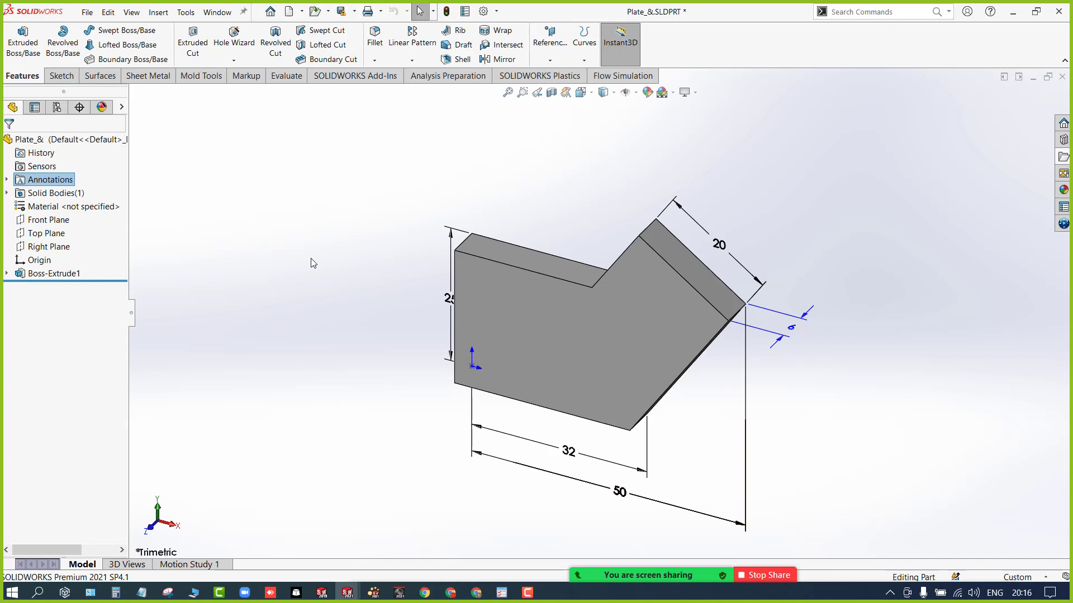
Step: Examine the plate's profile dimensions and angle looking straight at its front face, and compare with a rotated view
{"action": "key", "text": "ctrl+8"}
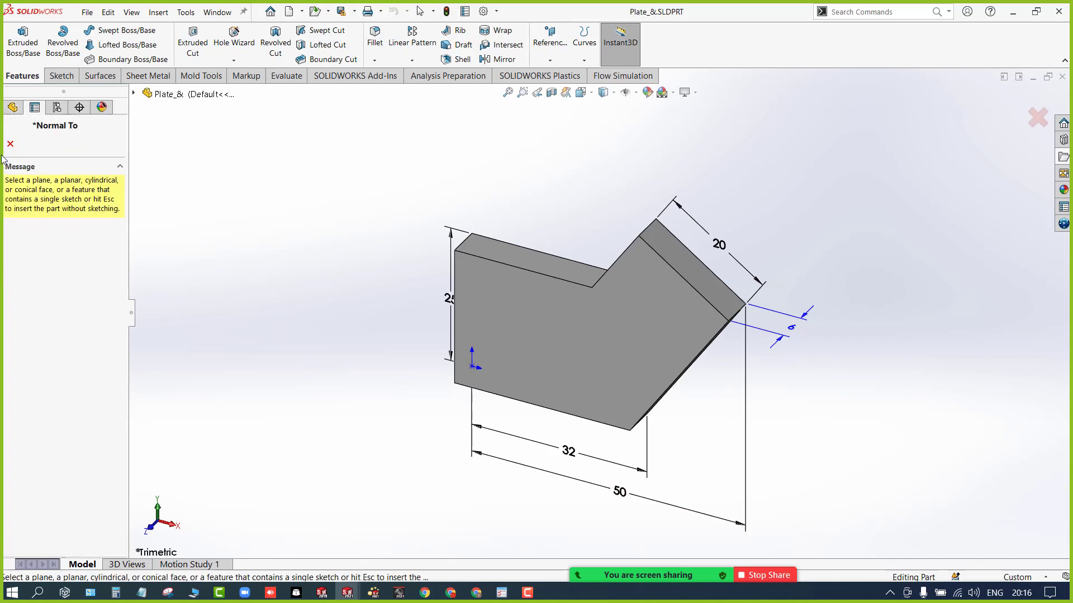
{"action": "left_click", "coordinate": [458, 252]}
{"action": "left_click", "coordinate": [484, 302]}
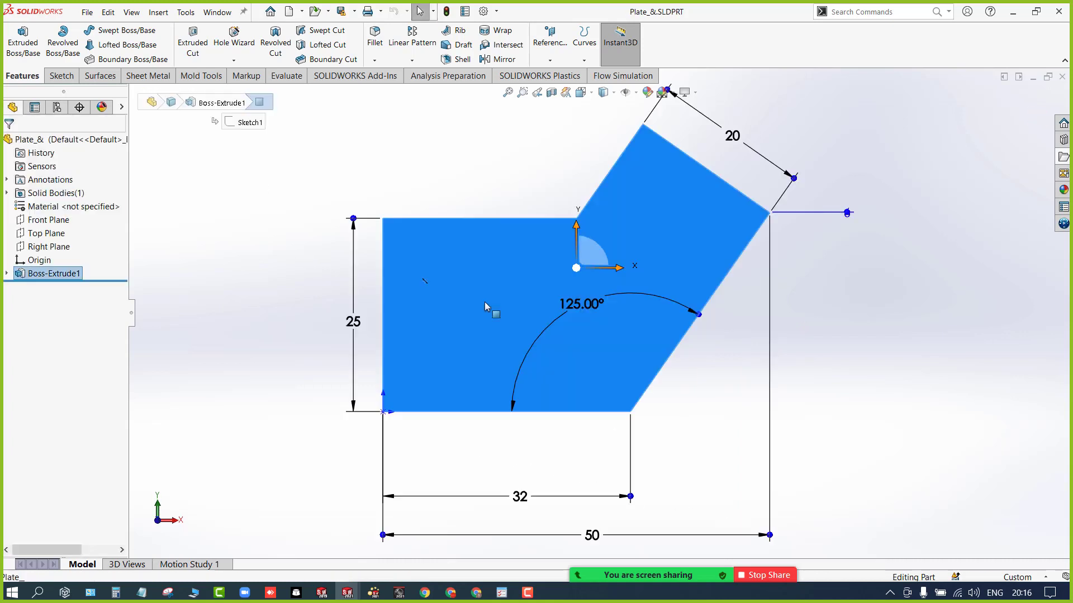
{"action": "left_click", "coordinate": [270, 307]}
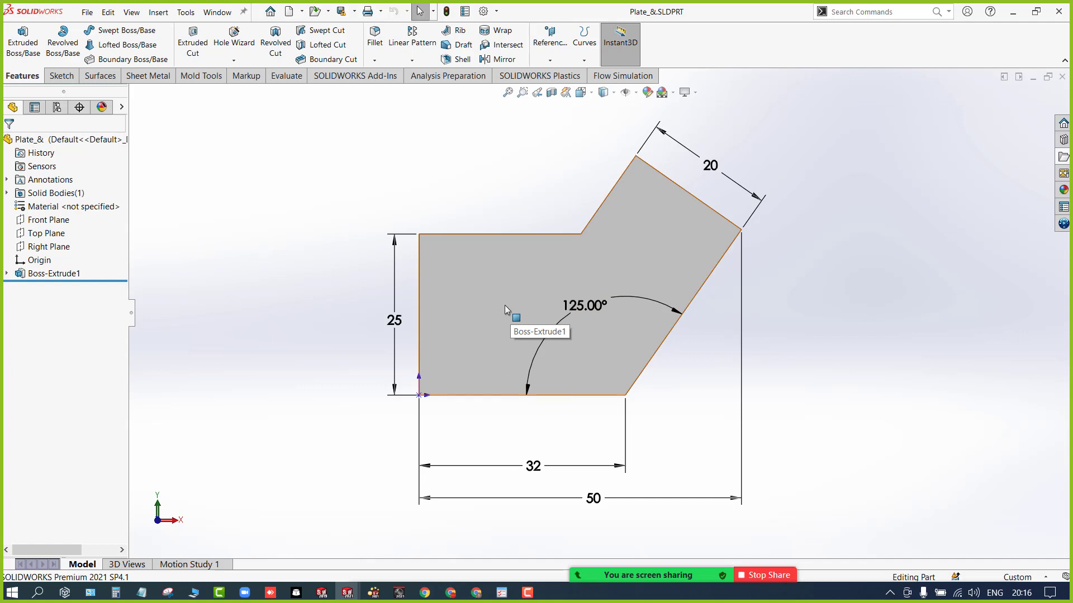
{"action": "middle_click_drag", "start_coordinate": [337, 242], "coordinate": [335, 278]}
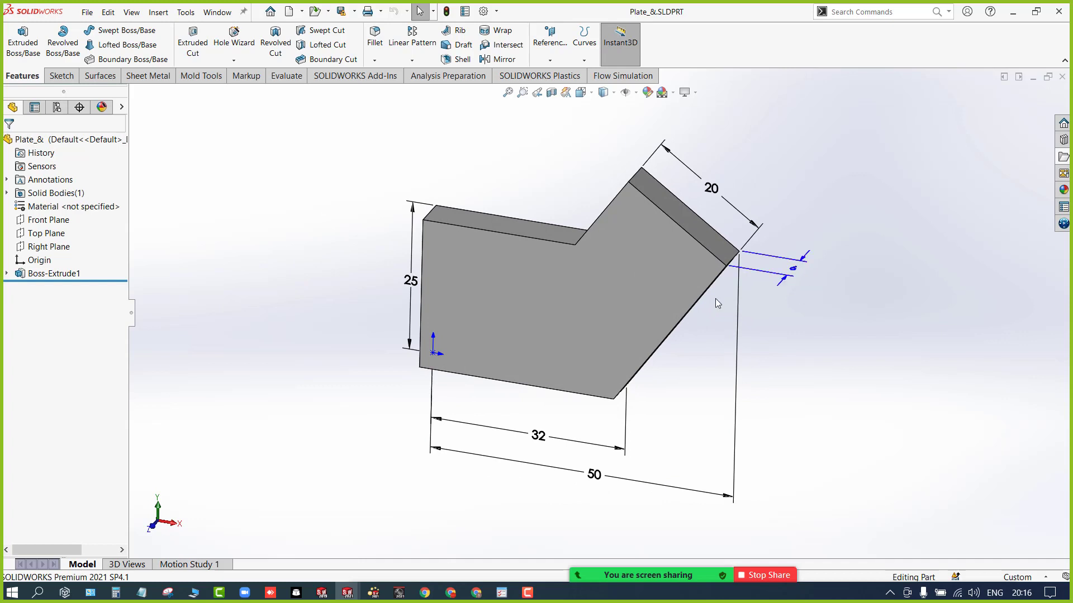
{"action": "key", "text": "ctrl+1"}
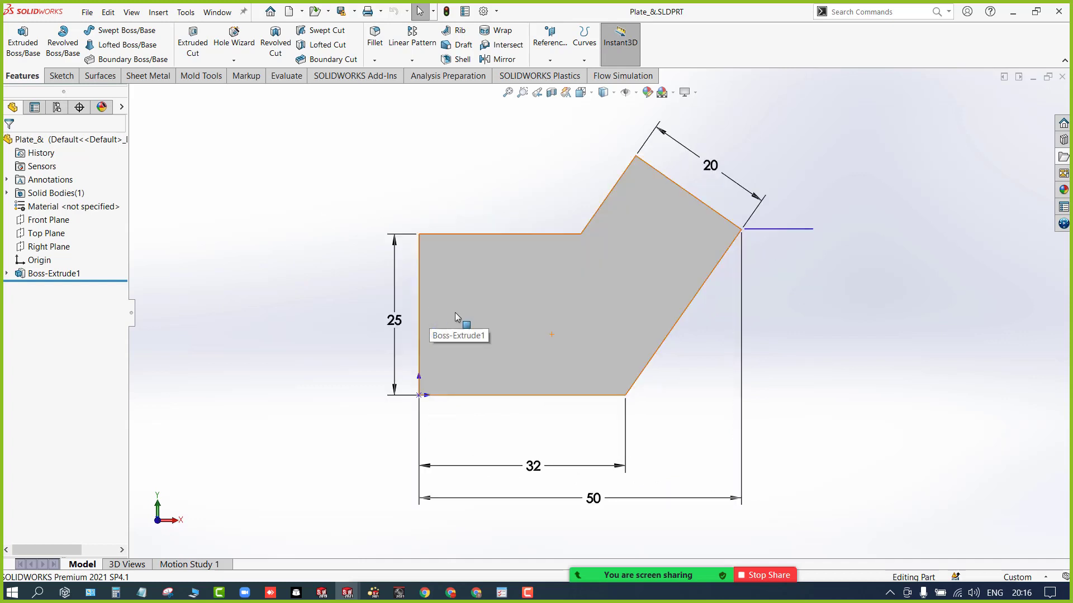
{"action": "left_click", "coordinate": [541, 313]}
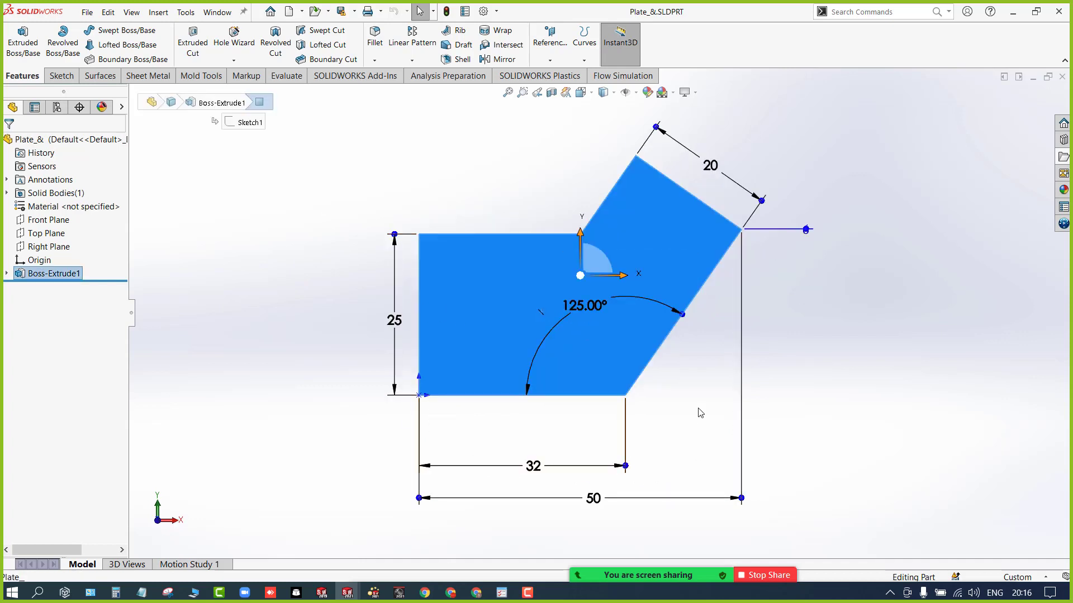
{"action": "left_click", "coordinate": [406, 177]}
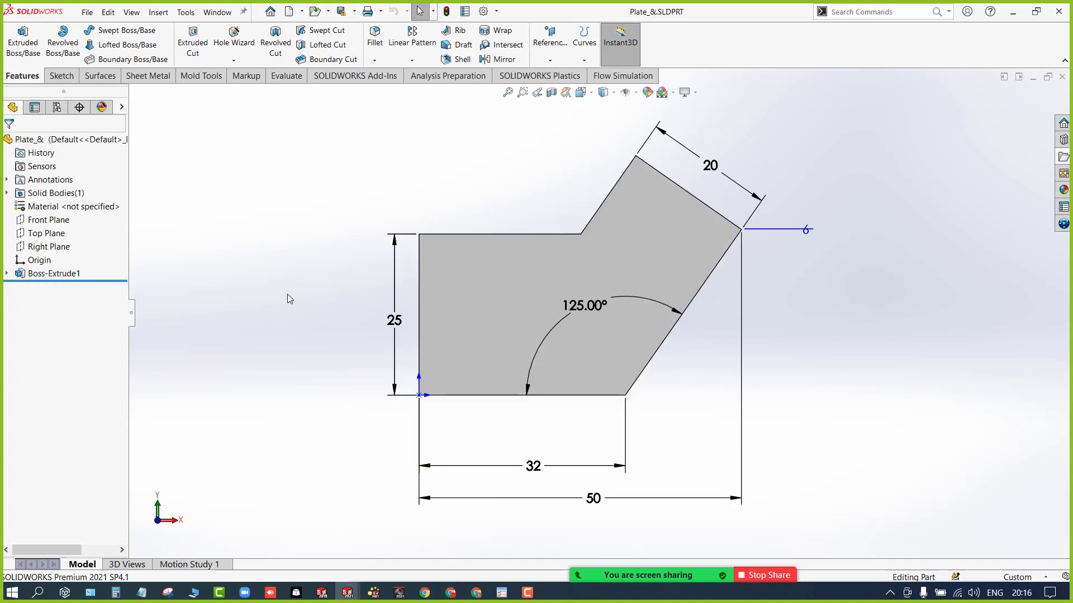
Step: Create another new document of type Part
{"action": "left_click", "coordinate": [289, 13]}
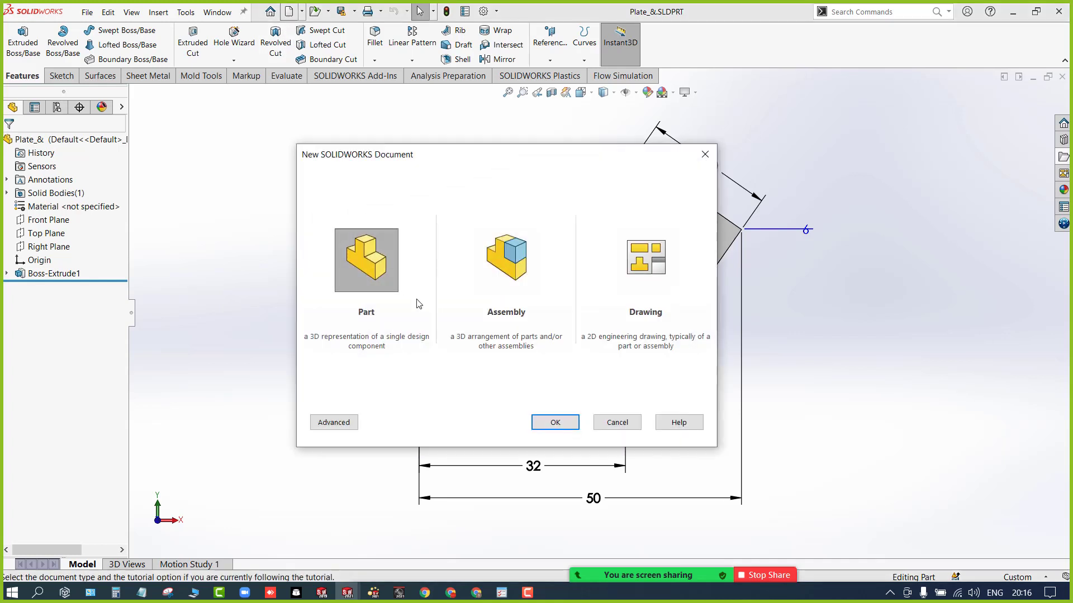
{"action": "left_click", "coordinate": [546, 424]}
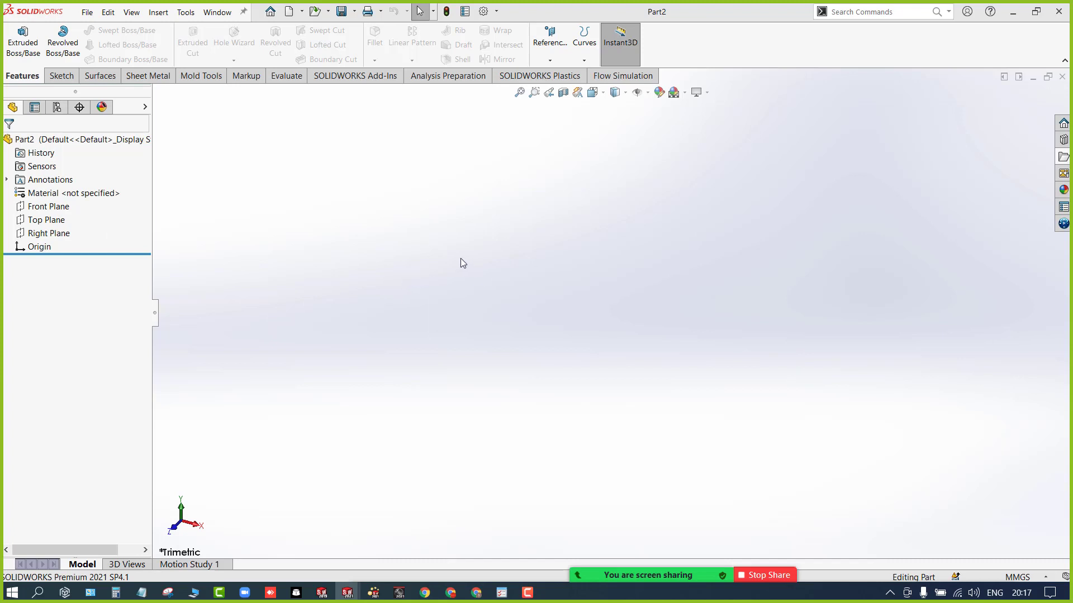
Step: Review the Plate_& part in isometric view as a reference, and return to the new empty part
{"action": "key", "text": "ctrl+Tab"}
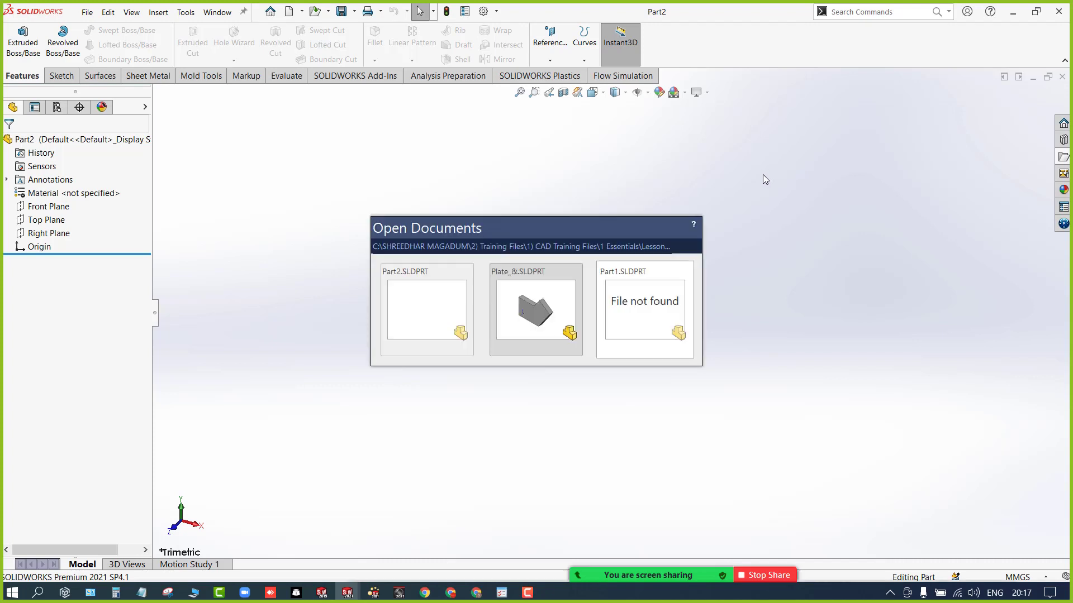
{"action": "left_click", "coordinate": [534, 285]}
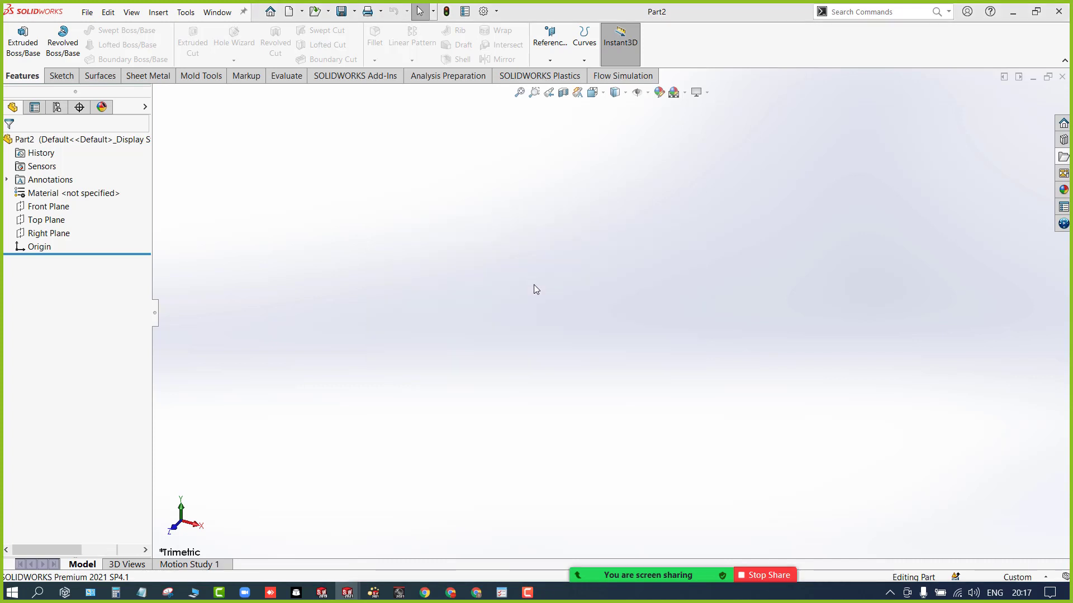
{"action": "key", "text": "ctrl+7"}
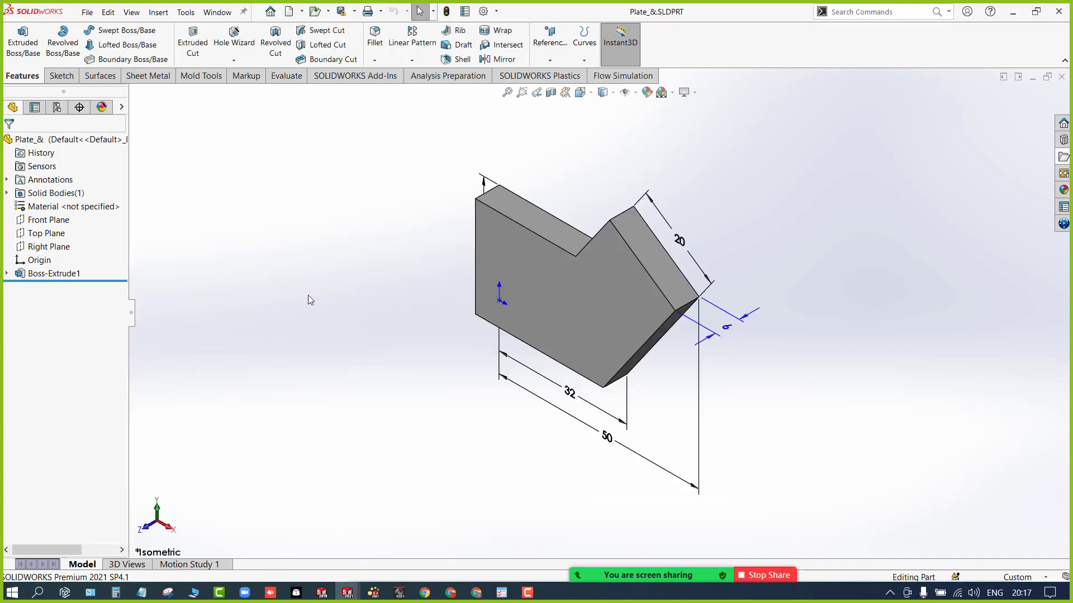
{"action": "middle_click_drag", "start_coordinate": [347, 304], "coordinate": [372, 301]}
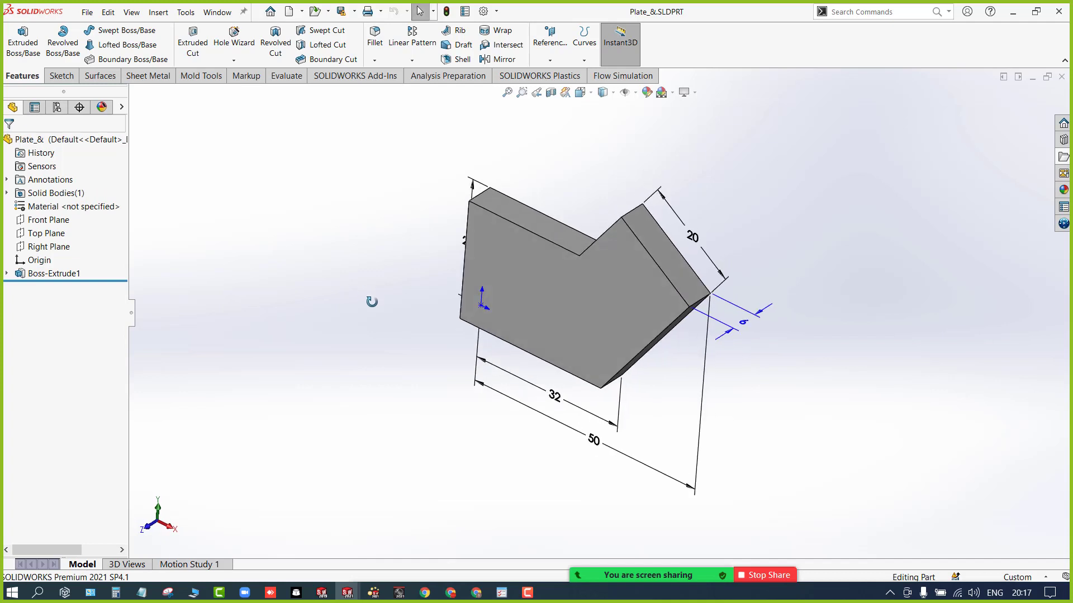
{"action": "key", "text": "ctrl+7"}
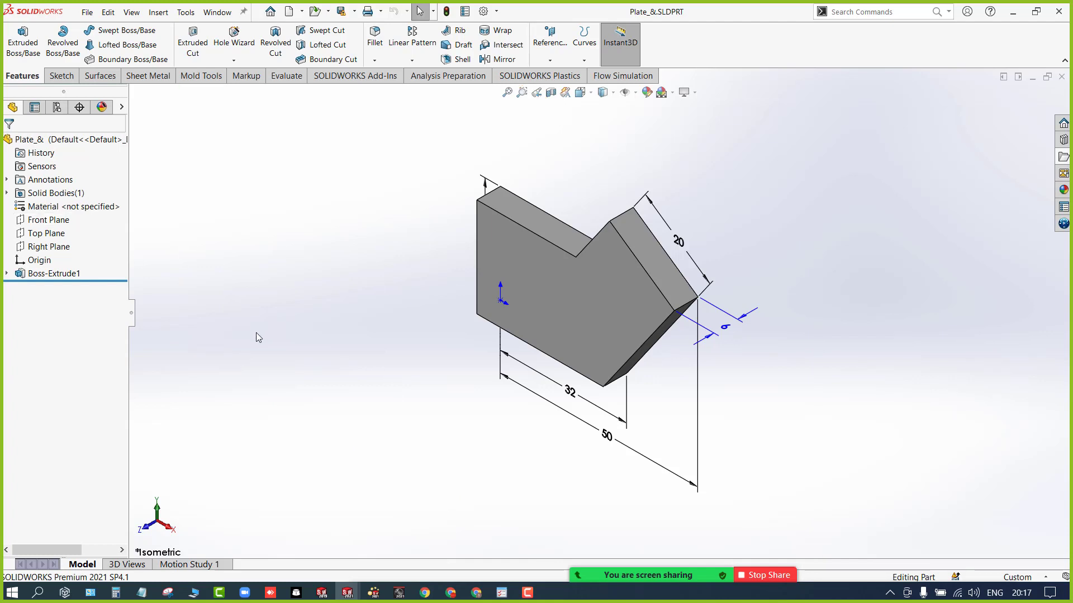
{"action": "key", "text": "ctrl+Tab"}
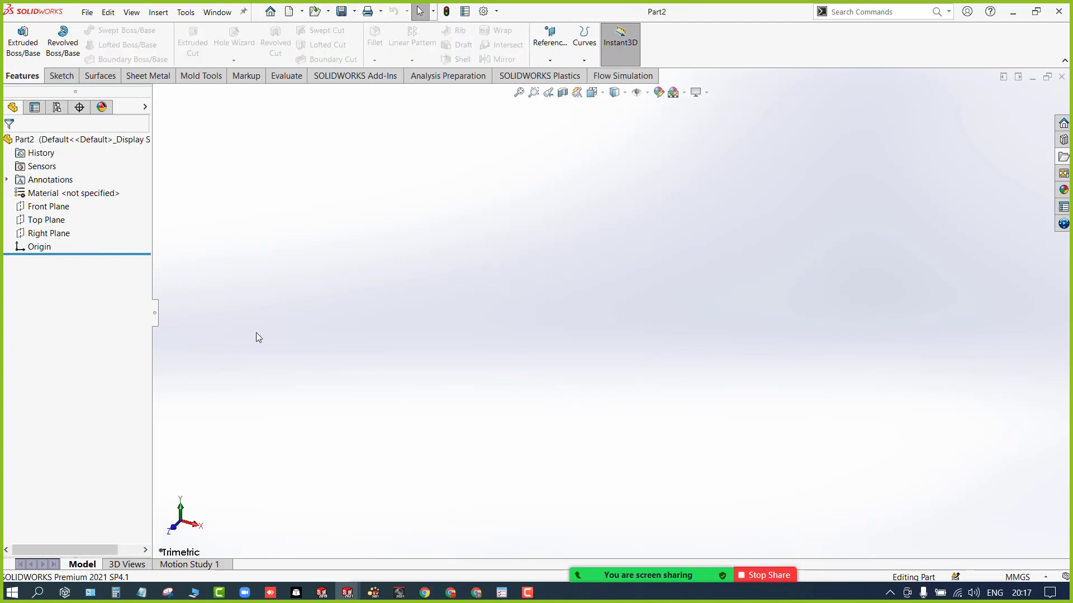
Step: Start a new sketch on the Front Plane of the new part
{"action": "left_click", "coordinate": [56, 209]}
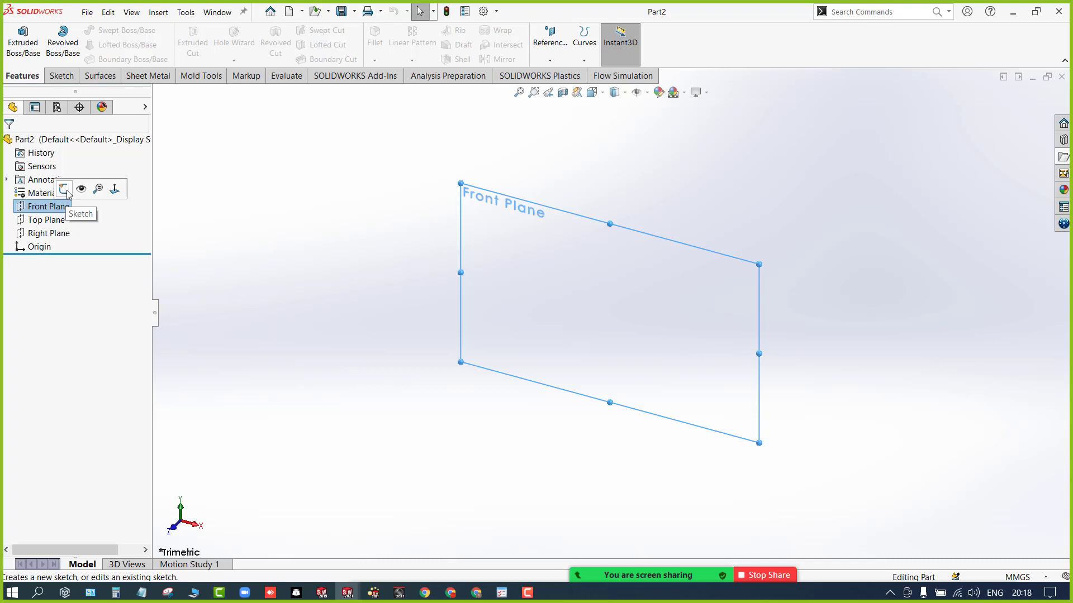
{"action": "left_click", "coordinate": [62, 77]}
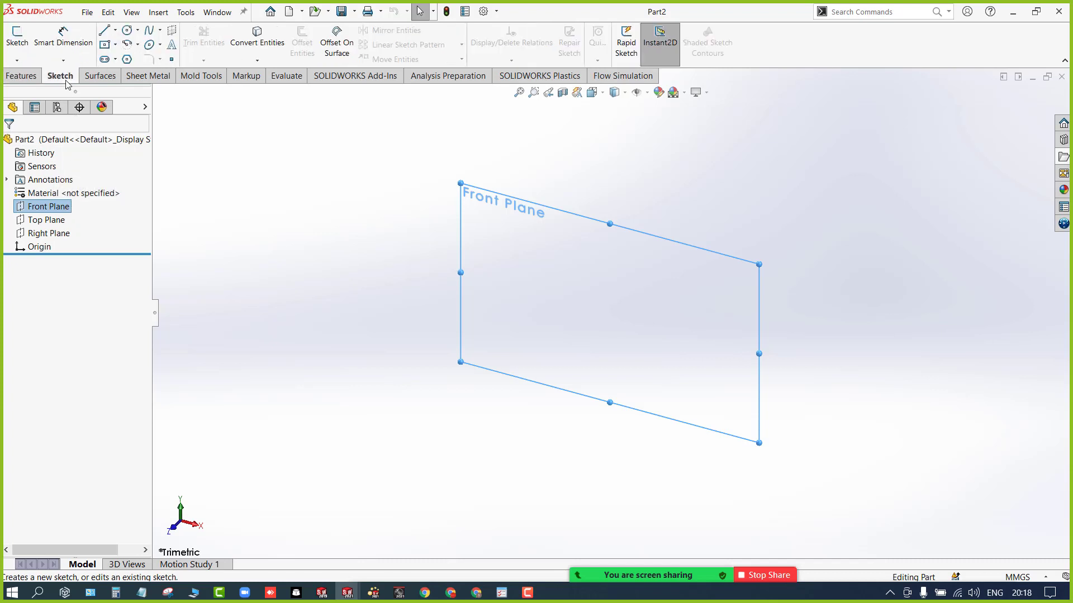
{"action": "left_click", "coordinate": [184, 149]}
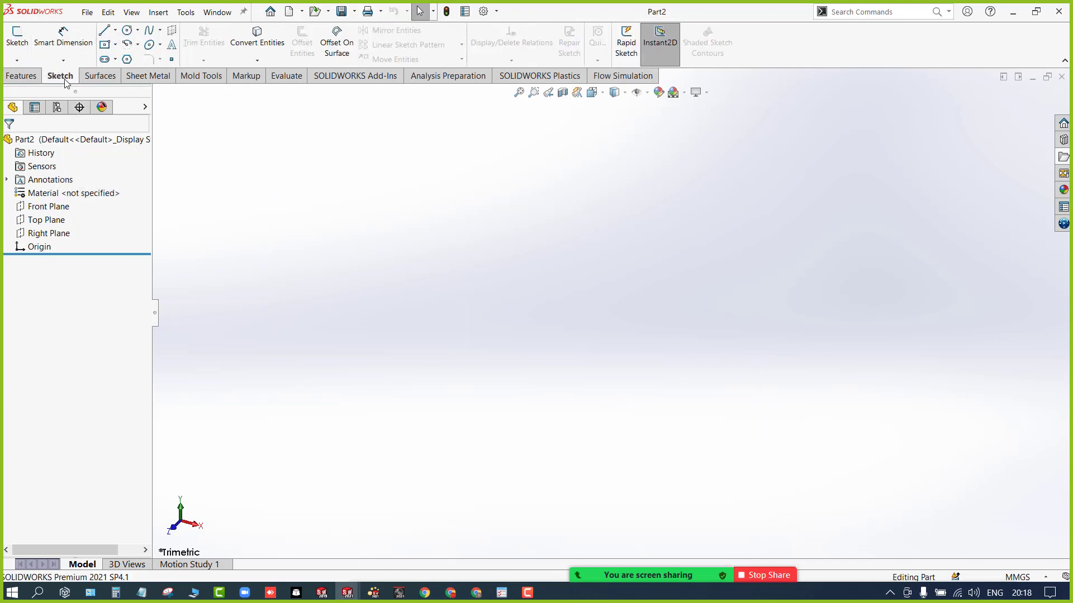
{"action": "left_click", "coordinate": [18, 39]}
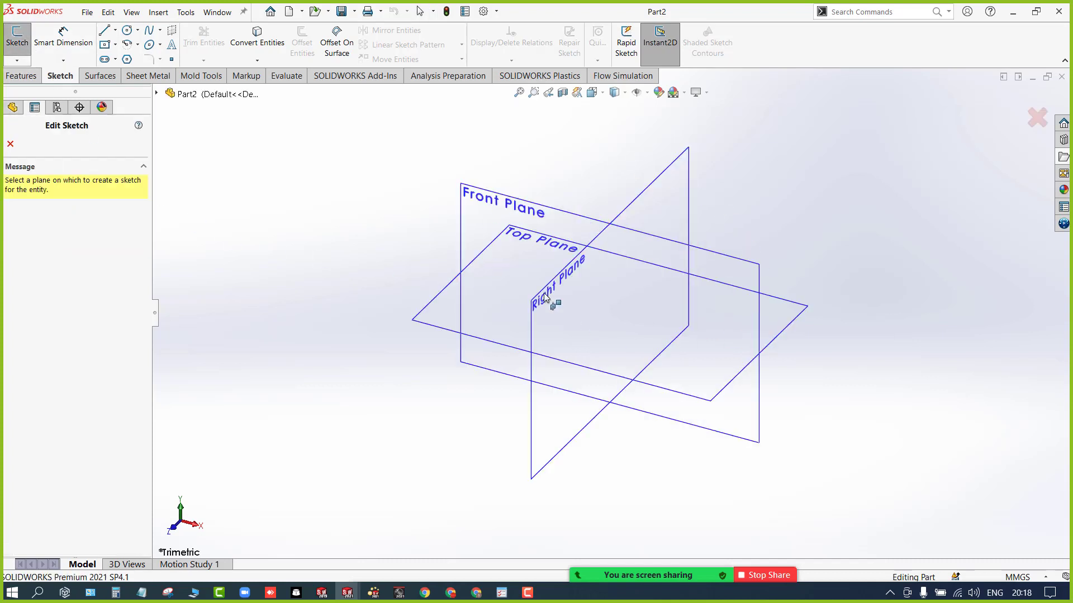
{"action": "left_click", "coordinate": [481, 215]}
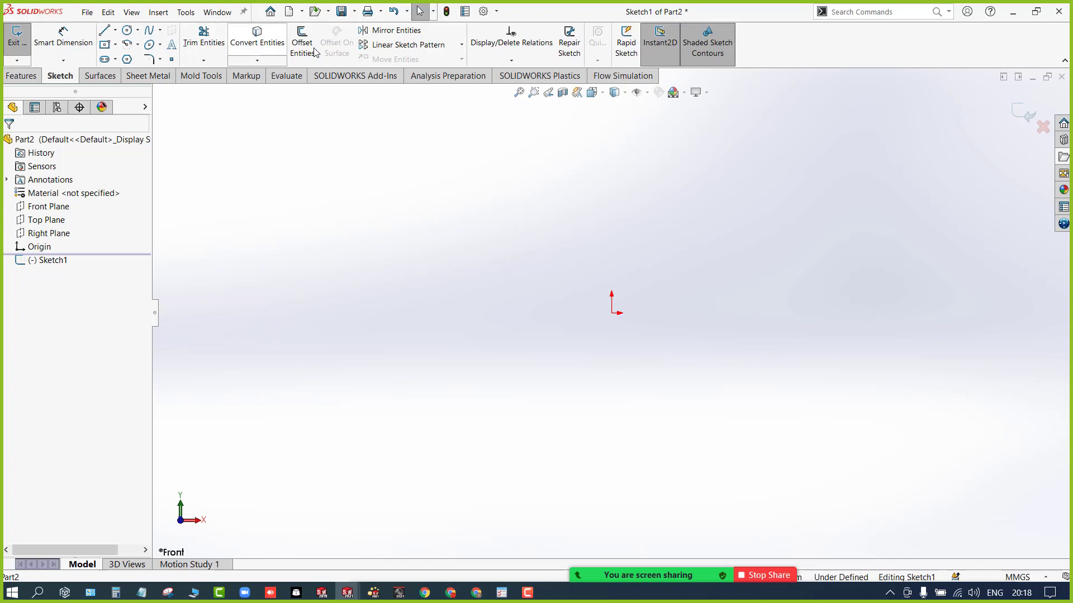
Step: Sketch a rough closed six-line profile starting and ending at the origin, with a bottom line about 75 mm long
{"action": "left_click", "coordinate": [105, 31]}
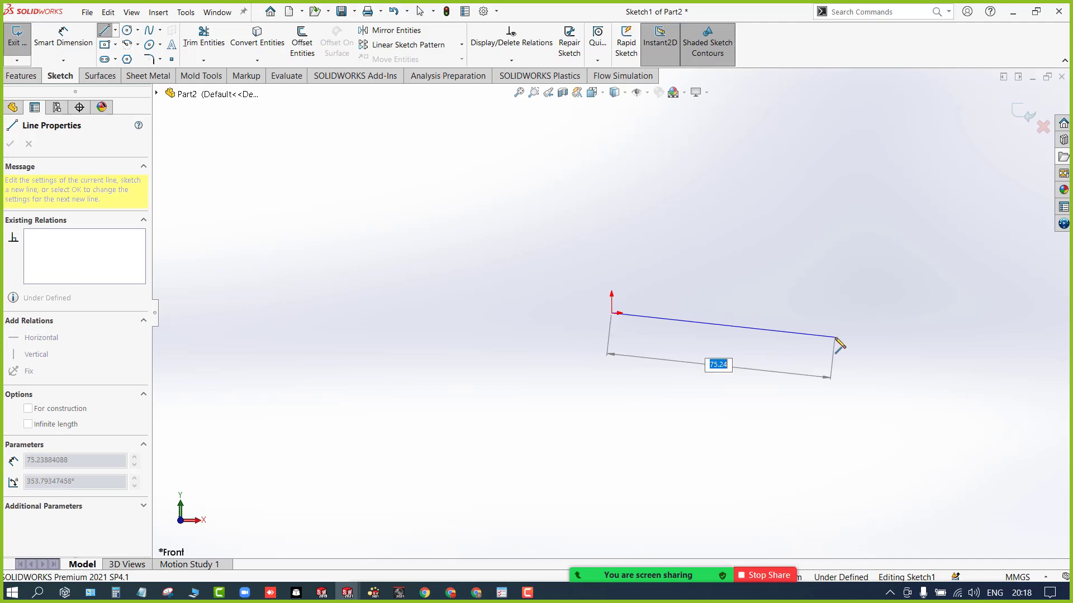
{"action": "left_click", "coordinate": [835, 337]}
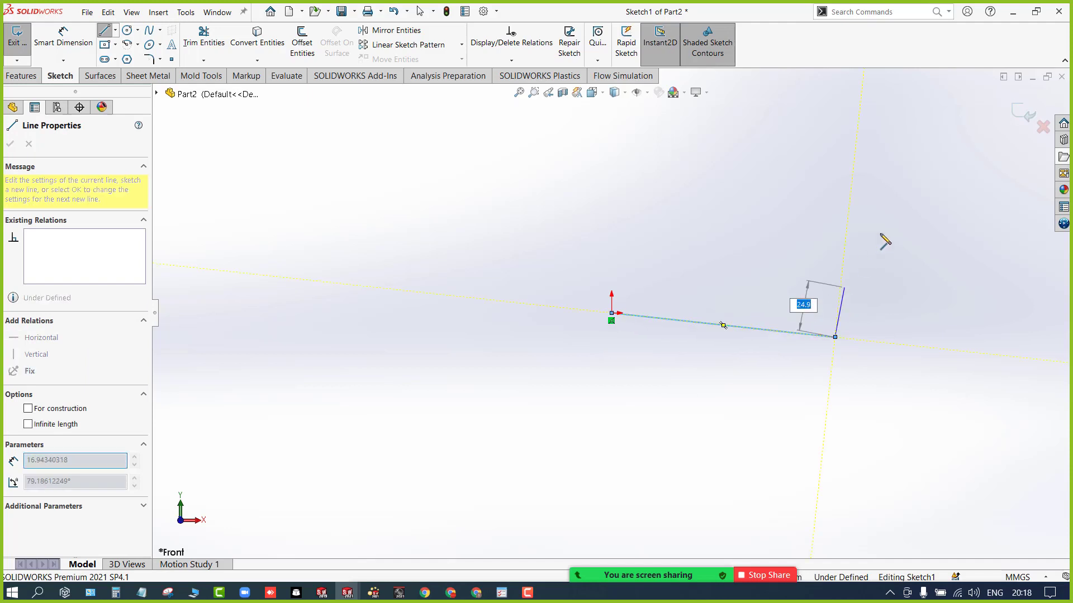
{"action": "left_click", "coordinate": [869, 88]}
{"action": "left_click", "coordinate": [739, 175]}
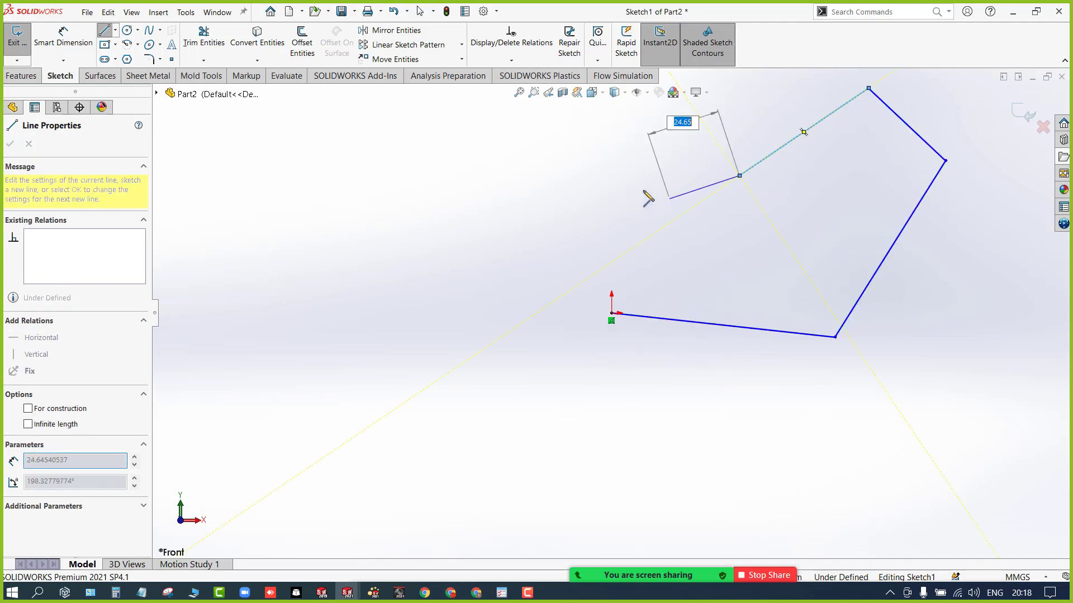
{"action": "left_click", "coordinate": [602, 187]}
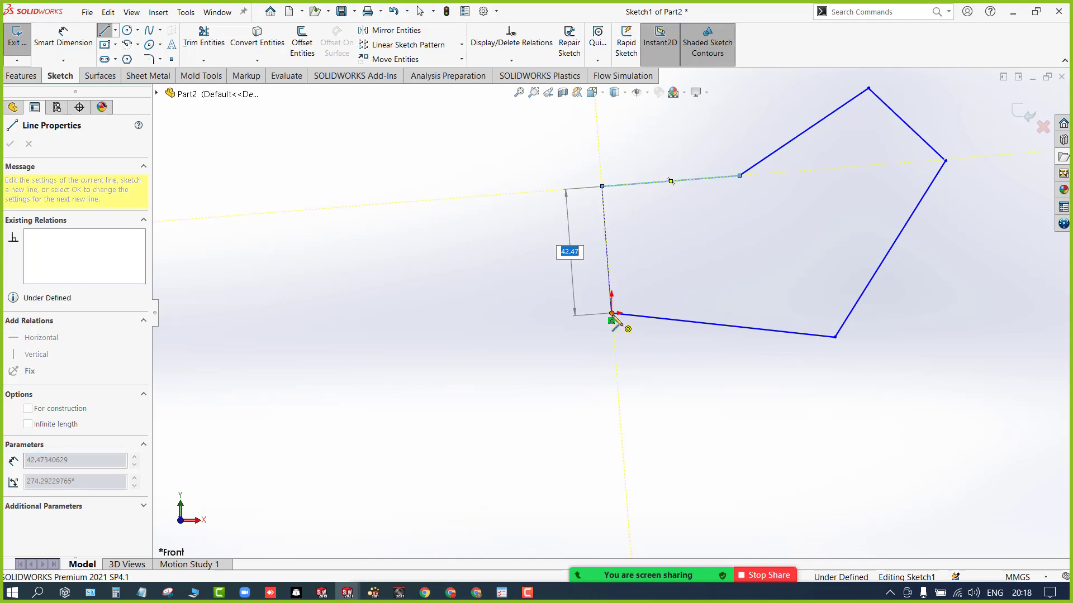
{"action": "left_click", "coordinate": [611, 313]}
{"action": "key", "text": "Escape"}
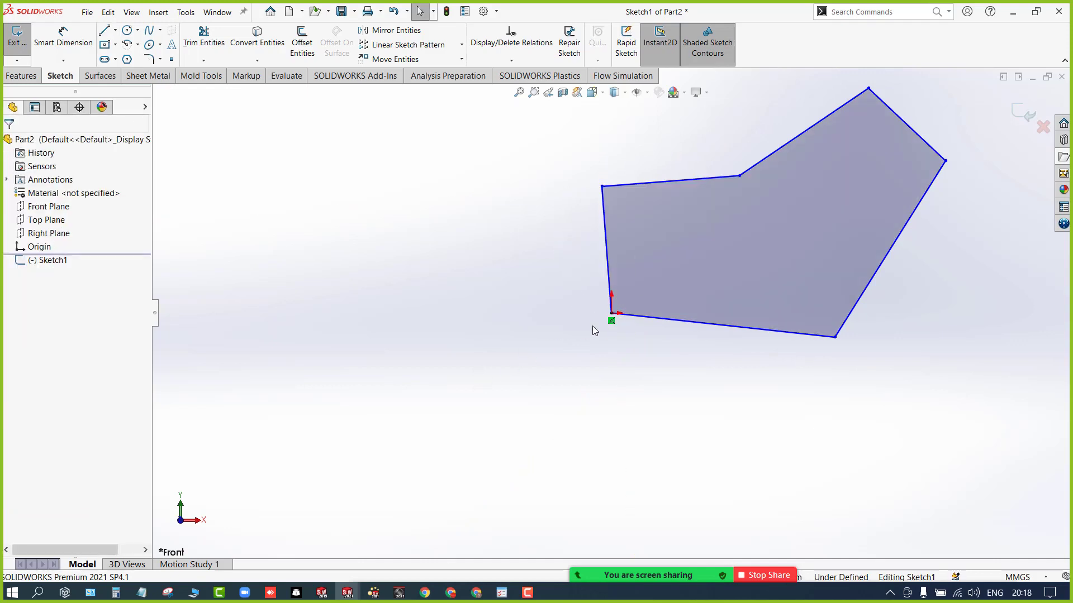
Step: Arrange the Plate_& part and the new part side by side, with Plate_& viewed from the front and the new sketch fitted to view
{"action": "left_click", "coordinate": [1022, 78]}
{"action": "left_click", "coordinate": [507, 255]}
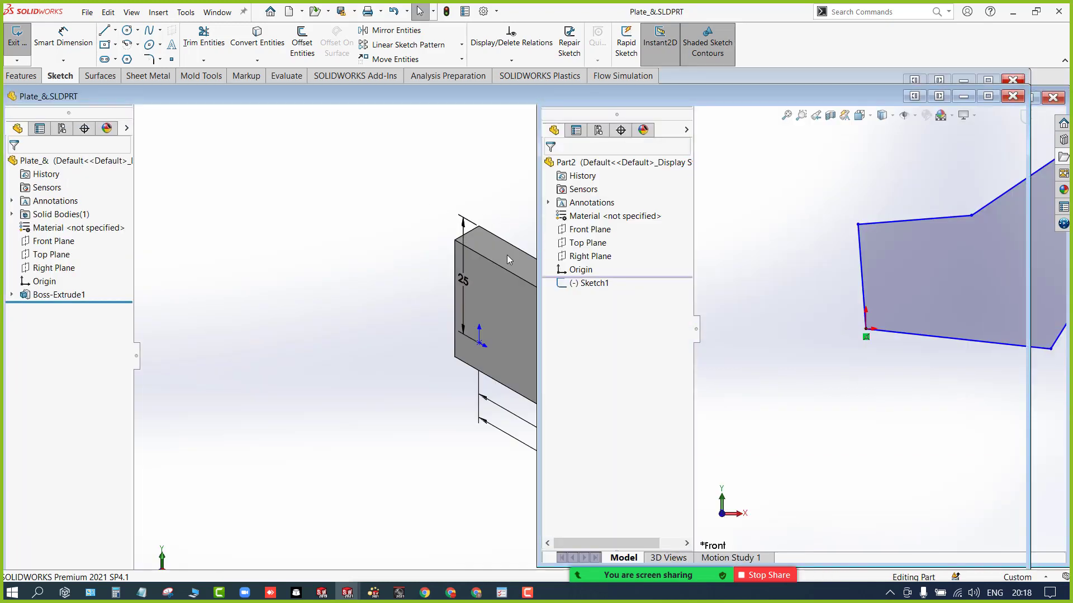
{"action": "left_click", "coordinate": [914, 96]}
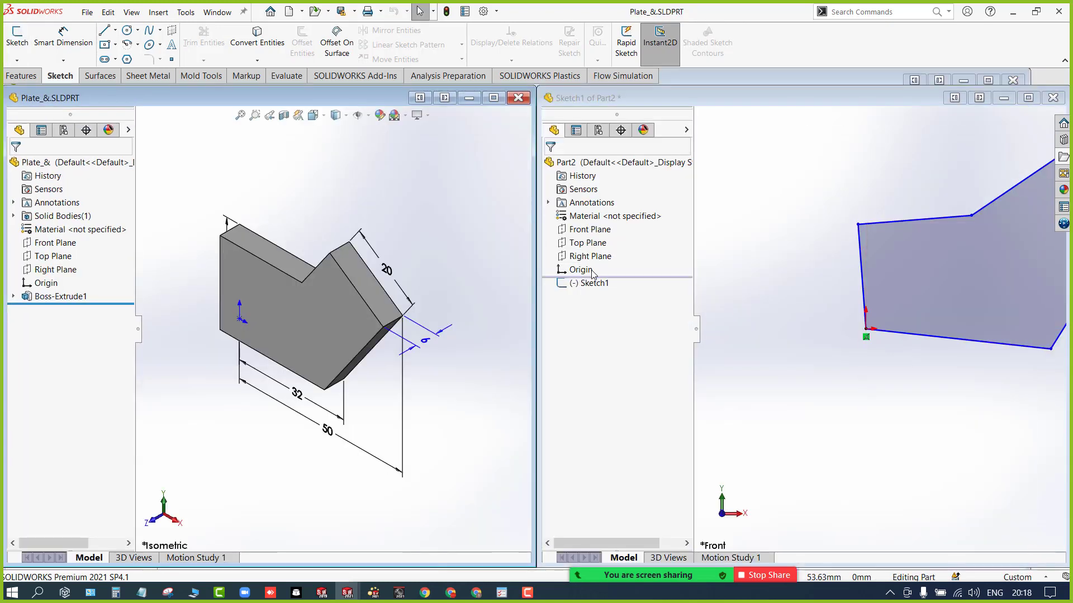
{"action": "key", "text": "ctrl+8"}
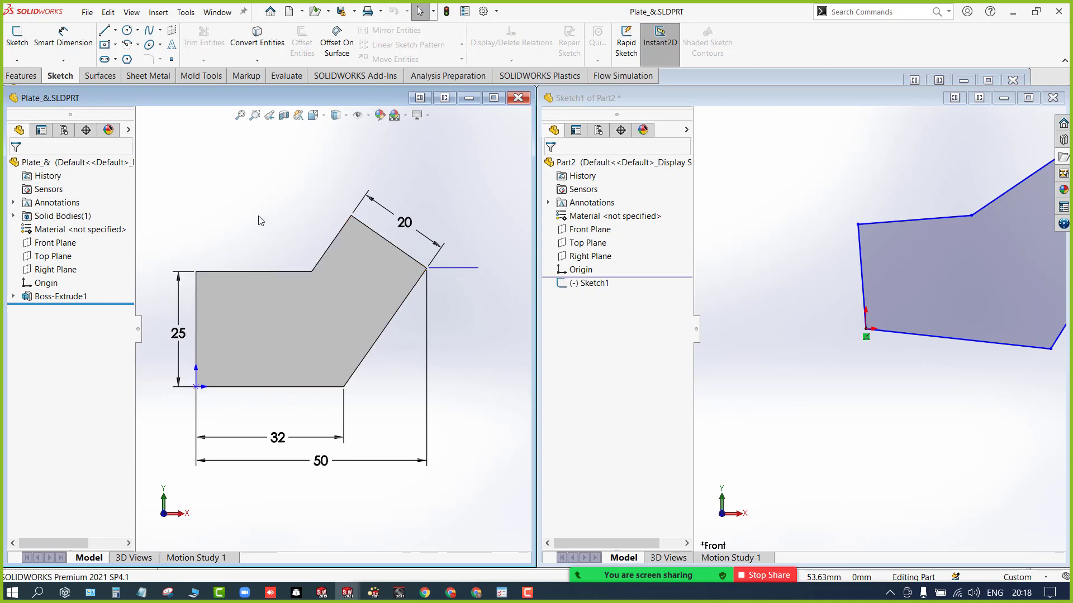
{"action": "left_click", "coordinate": [703, 338]}
{"action": "left_click", "coordinate": [696, 329]}
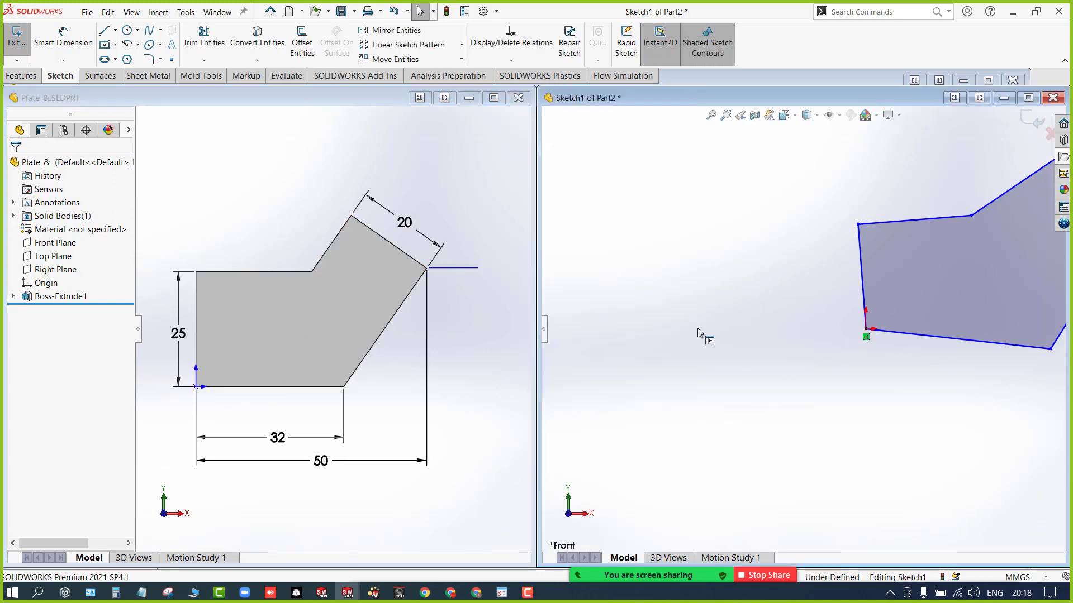
{"action": "scroll", "coordinate": [839, 362], "scroll_direction": "up", "scroll_amount": 2}
{"action": "key", "text": "f"}
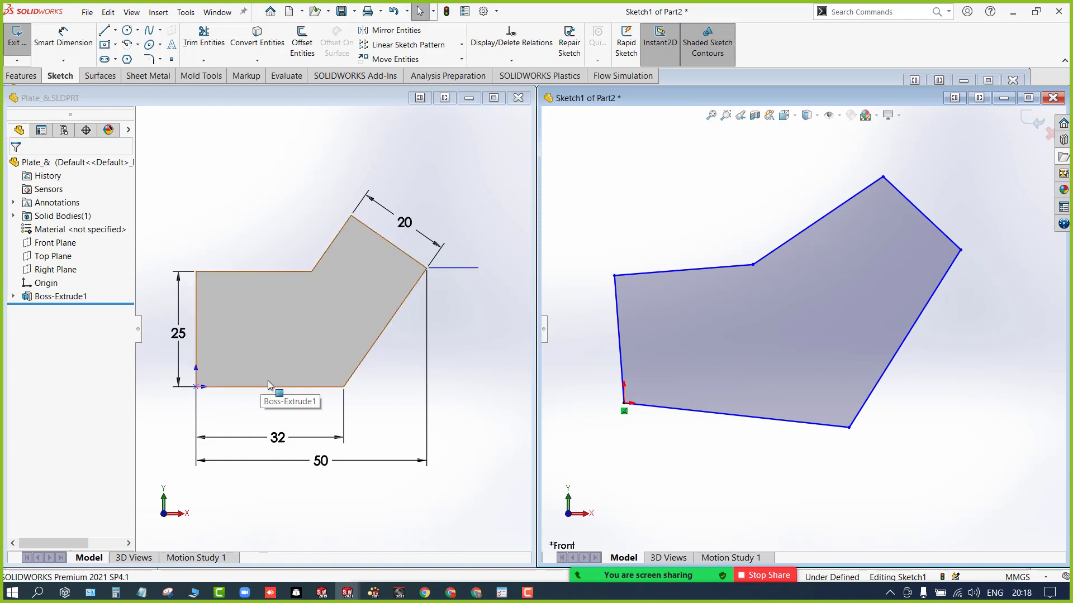
Step: Open the sketch under Boss-Extrude1 of the Plate_& part for editing as a reference for its relations
{"action": "left_click", "coordinate": [275, 351]}
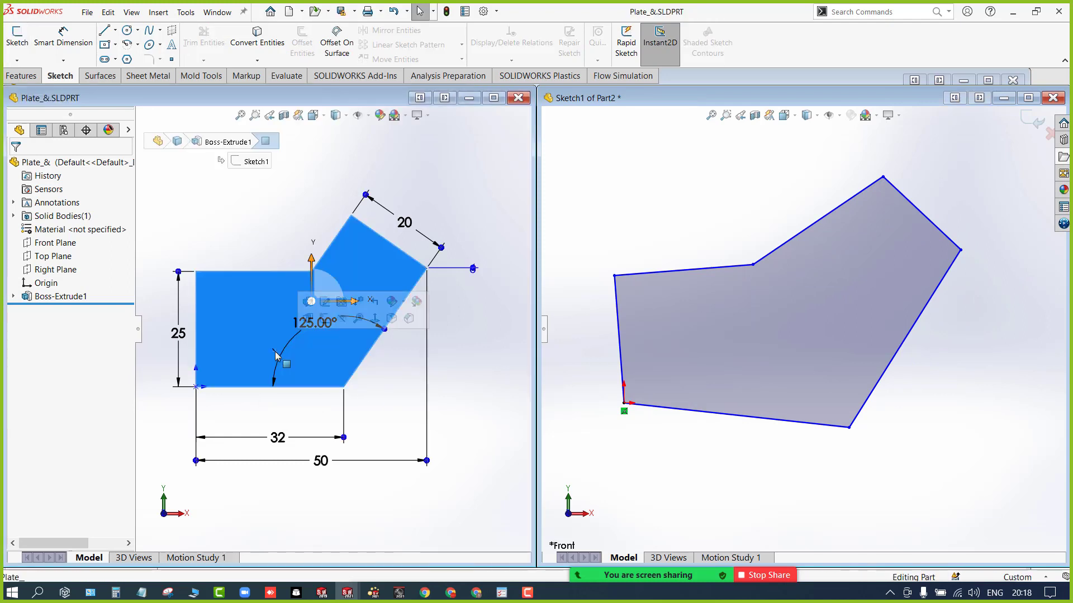
{"action": "left_click", "coordinate": [14, 297]}
{"action": "left_click", "coordinate": [61, 309]}
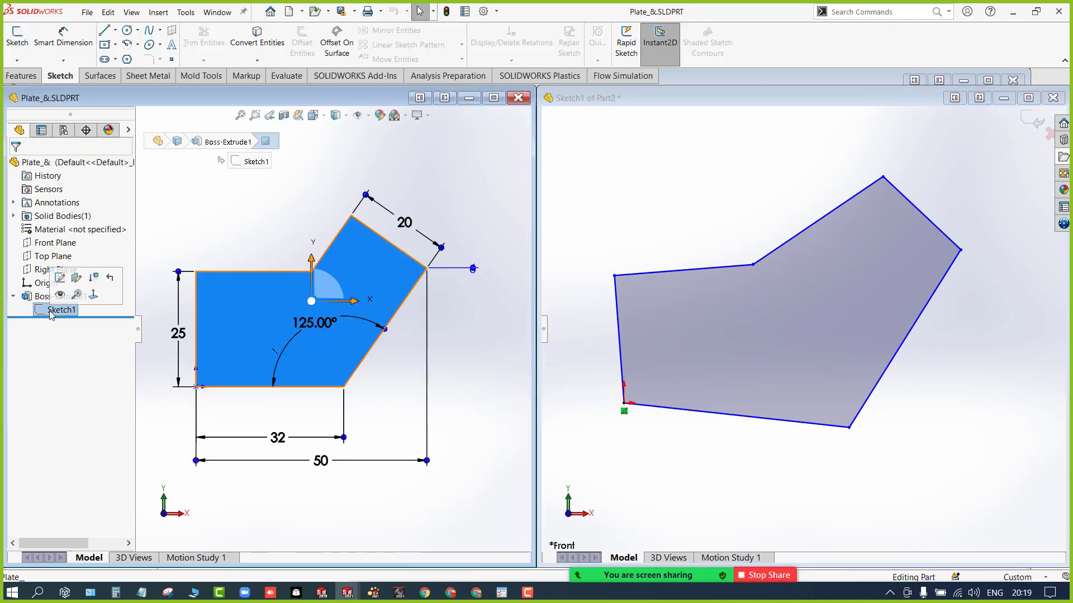
{"action": "left_click", "coordinate": [61, 279]}
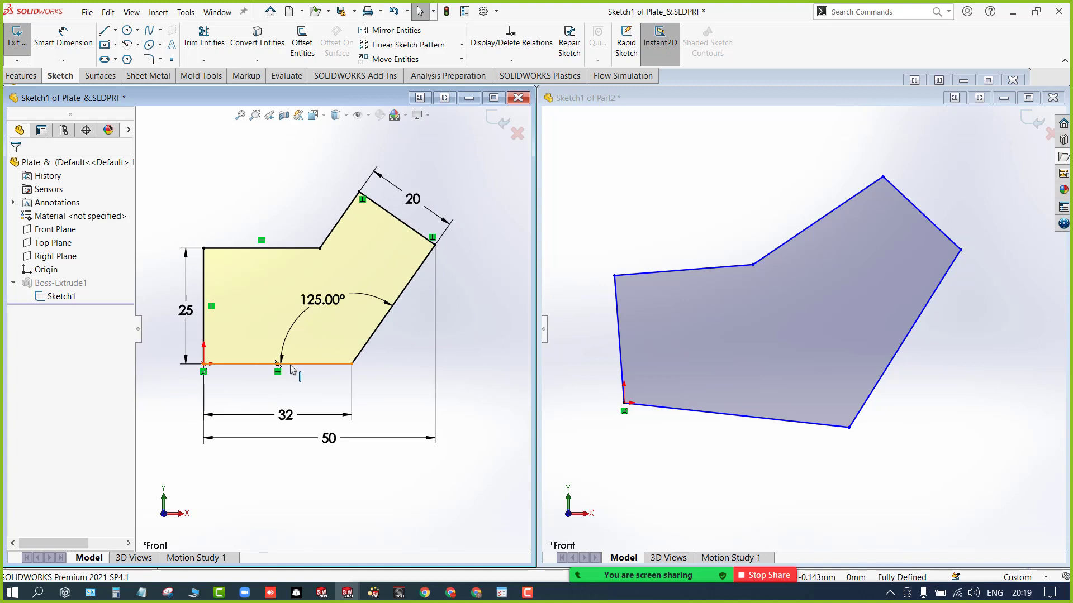
Step: Add a horizontal relation to the bottom line of the new part's sketch
{"action": "left_click", "coordinate": [702, 415]}
{"action": "left_click", "coordinate": [704, 413]}
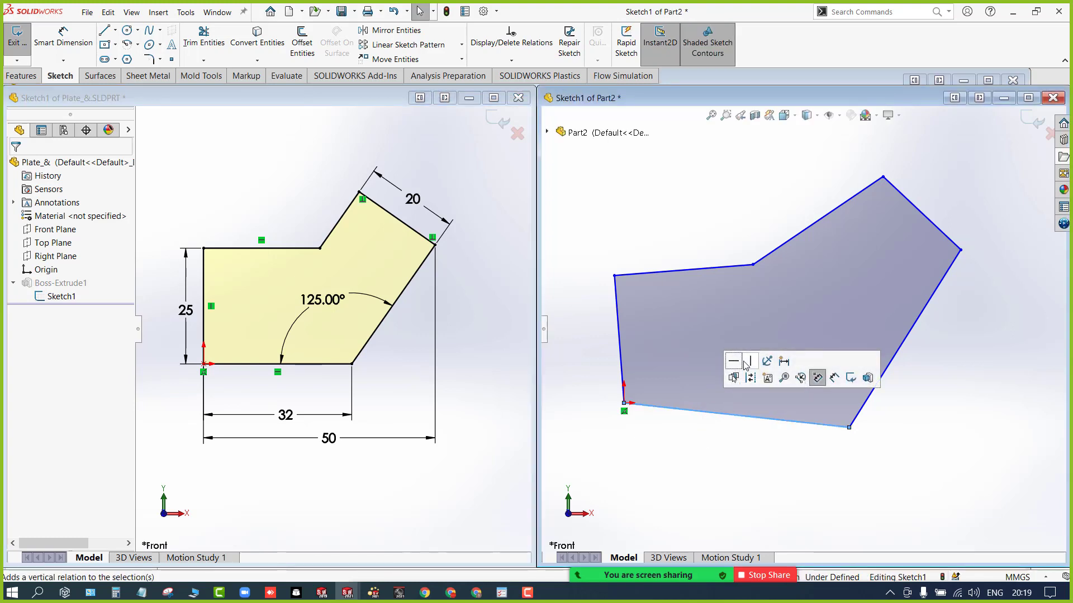
{"action": "left_click", "coordinate": [540, 334]}
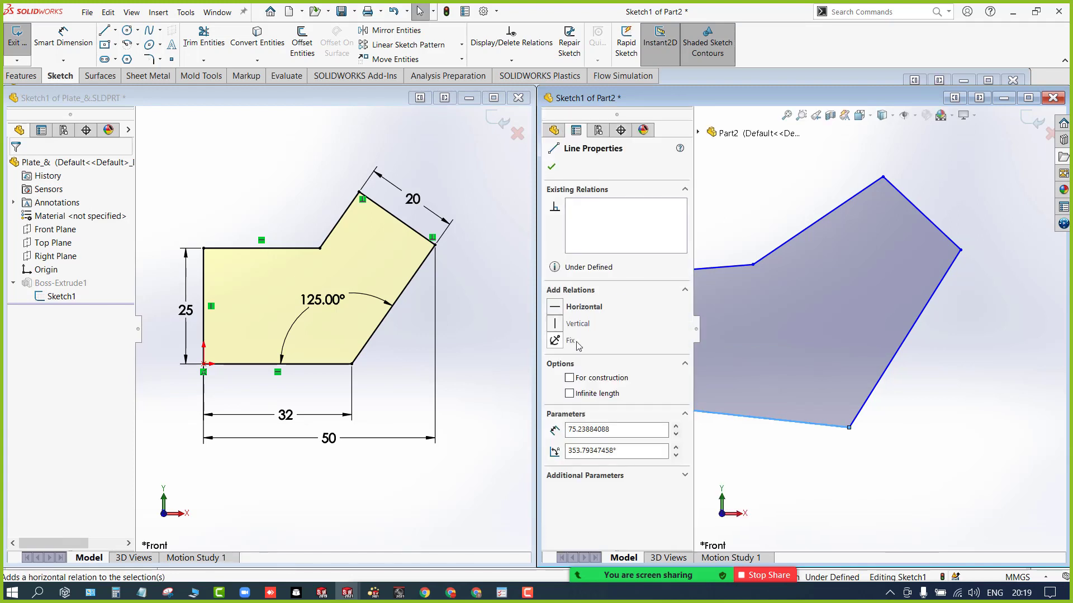
{"action": "scroll", "coordinate": [750, 345], "scroll_direction": "up", "scroll_amount": 2}
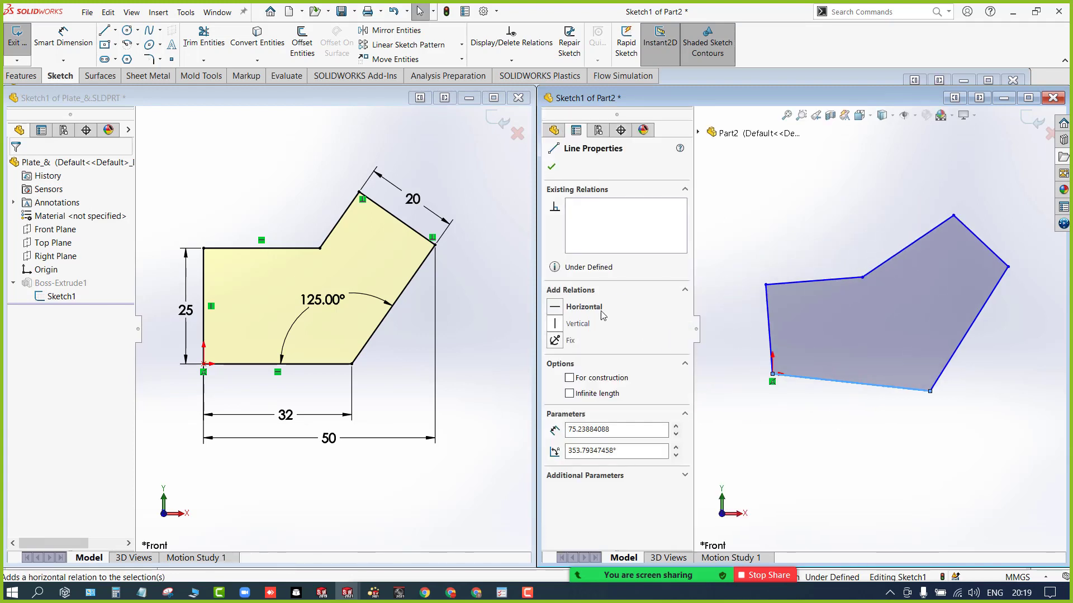
{"action": "left_click", "coordinate": [555, 313]}
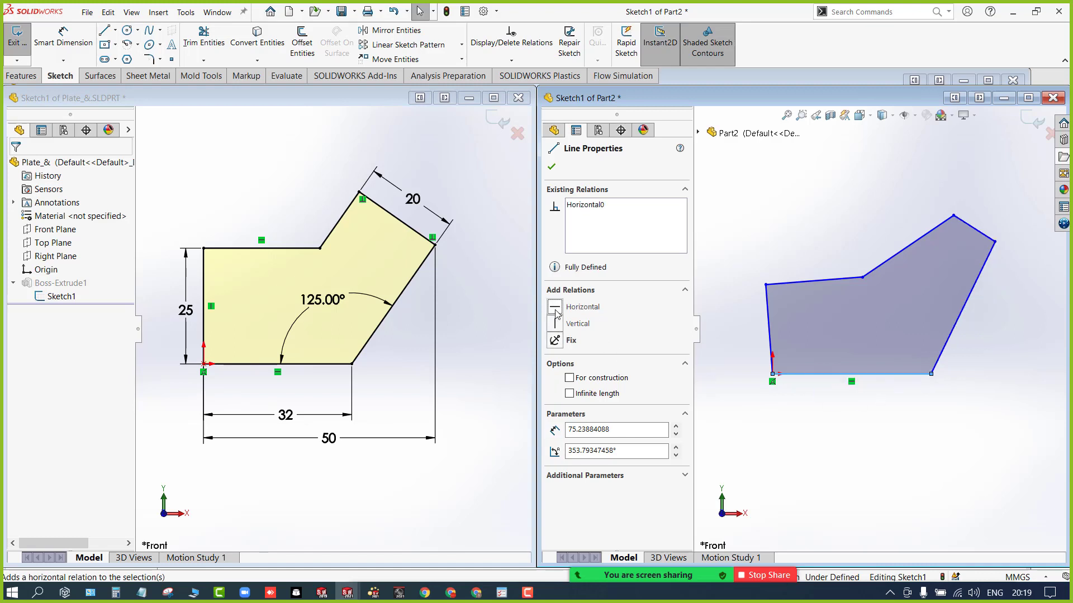
{"action": "left_click", "coordinate": [779, 443]}
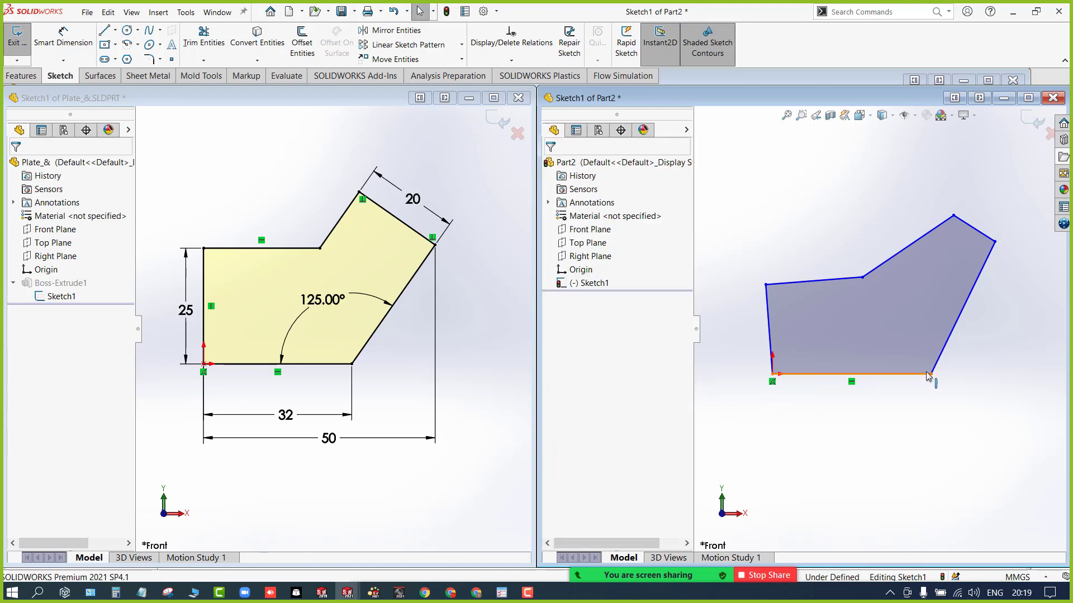
Step: Reshape the profile by shortening its bottom line to about 63 mm and shifting the inner corner and the left edge slightly
{"action": "mouse_move", "coordinate": [932, 374]}
{"action": "left_mouse_down"}
{"action": "mouse_move", "coordinate": [969, 385]}
{"action": "mouse_move", "coordinate": [905, 374]}
{"action": "left_mouse_up"}
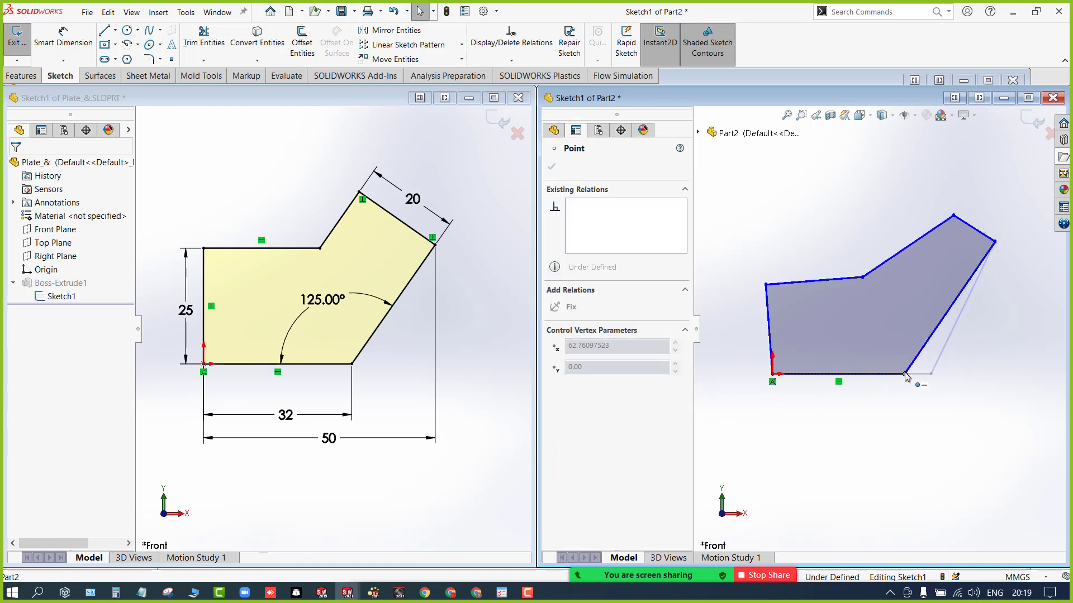
{"action": "mouse_move", "coordinate": [862, 278]}
{"action": "left_mouse_down"}
{"action": "mouse_move", "coordinate": [863, 289]}
{"action": "mouse_move", "coordinate": [856, 278]}
{"action": "left_mouse_up"}
{"action": "mouse_move", "coordinate": [767, 301]}
{"action": "left_mouse_down"}
{"action": "mouse_move", "coordinate": [741, 303]}
{"action": "mouse_move", "coordinate": [756, 302]}
{"action": "mouse_move", "coordinate": [740, 340]}
{"action": "left_mouse_up"}
{"action": "left_click", "coordinate": [743, 344]}
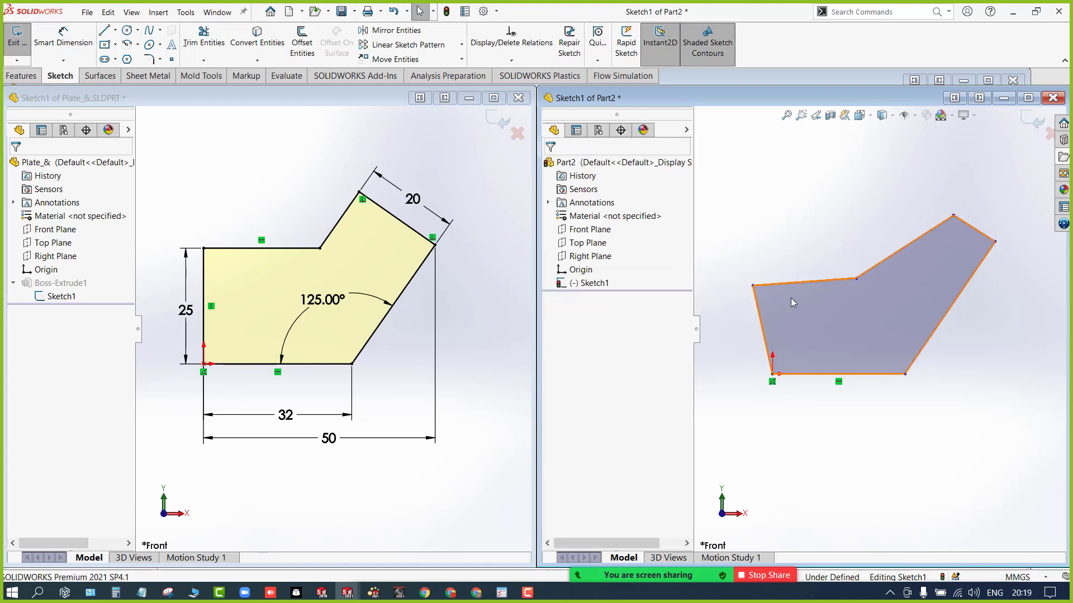
Step: Add a vertical relation to the profile's left edge and pull the crossed top corner up and outward to restore the angled arm
{"action": "left_click", "coordinate": [760, 326]}
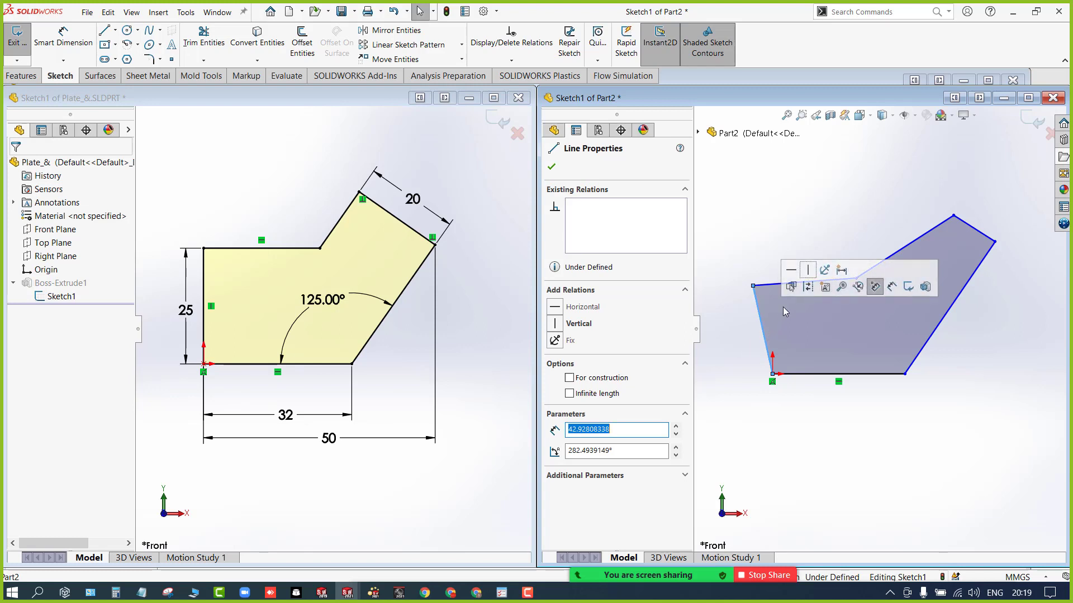
{"action": "left_click", "coordinate": [811, 274]}
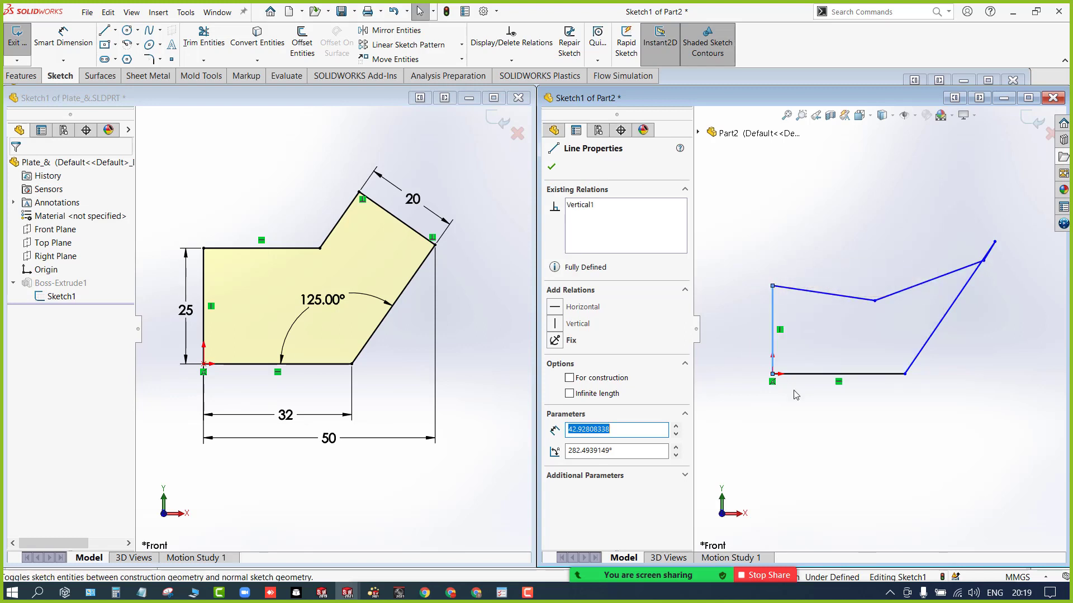
{"action": "left_click", "coordinate": [914, 266]}
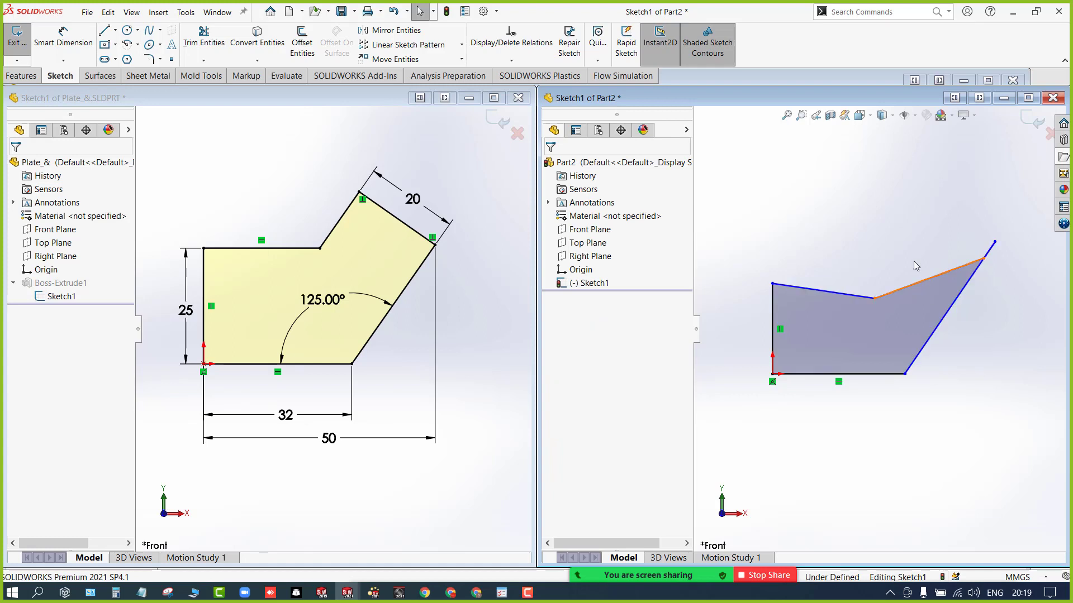
{"action": "left_click", "coordinate": [983, 259]}
{"action": "mouse_move", "coordinate": [983, 258]}
{"action": "left_mouse_down"}
{"action": "mouse_move", "coordinate": [984, 246]}
{"action": "mouse_move", "coordinate": [936, 217]}
{"action": "left_mouse_up"}
{"action": "left_click", "coordinate": [848, 214]}
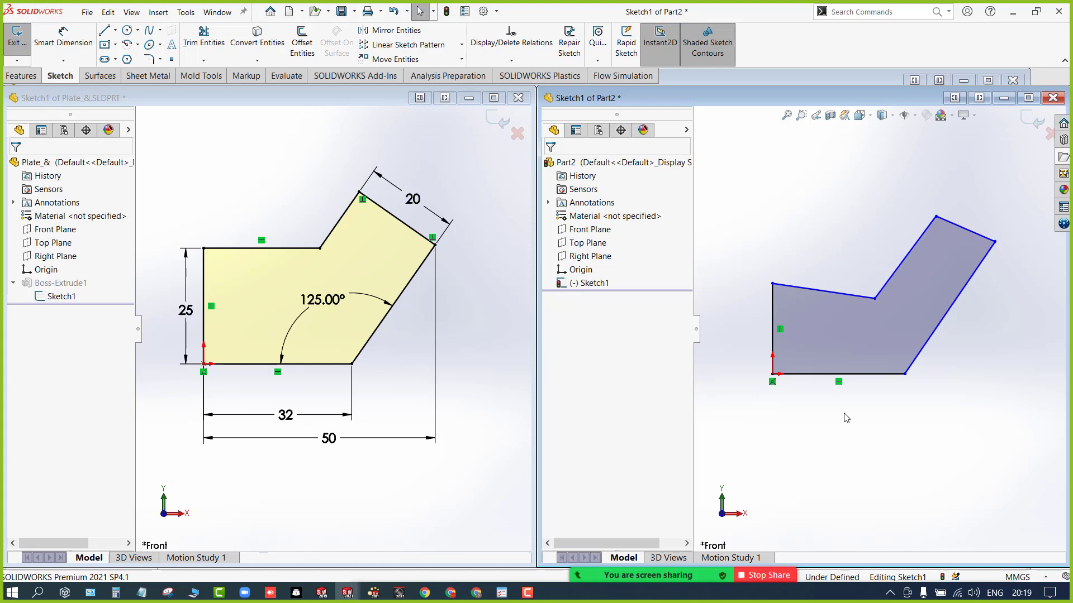
Step: Add a horizontal relation to the short upper line between the left edge and the inner corner
{"action": "left_click", "coordinate": [839, 295]}
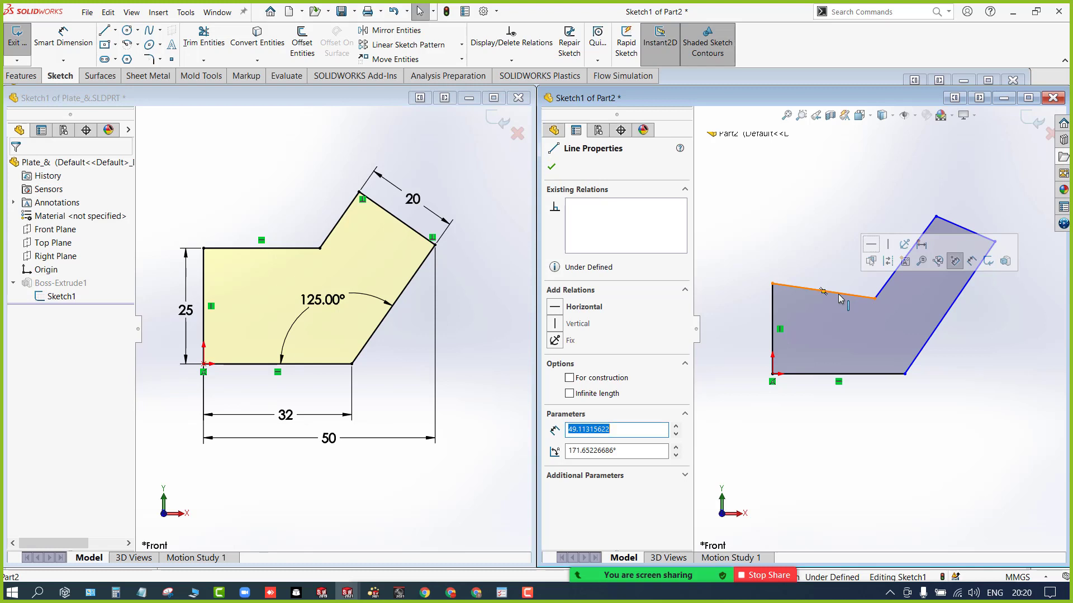
{"action": "left_click", "coordinate": [870, 244]}
{"action": "left_click", "coordinate": [803, 227]}
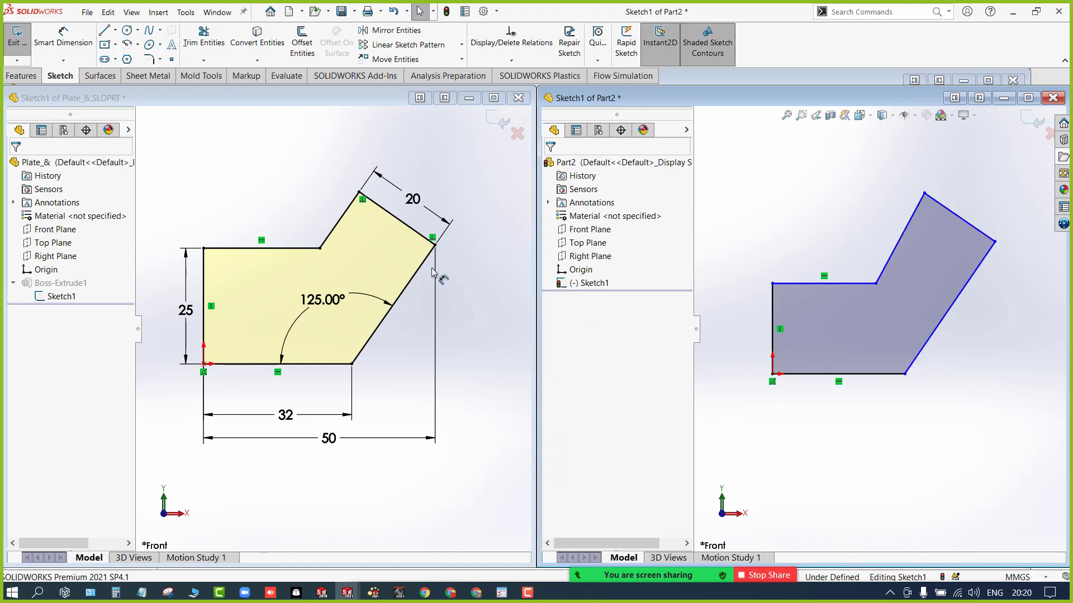
Step: Make the angled arm's long outer edge perpendicular to its short end edge at their shared corner
{"action": "left_click", "coordinate": [984, 259]}
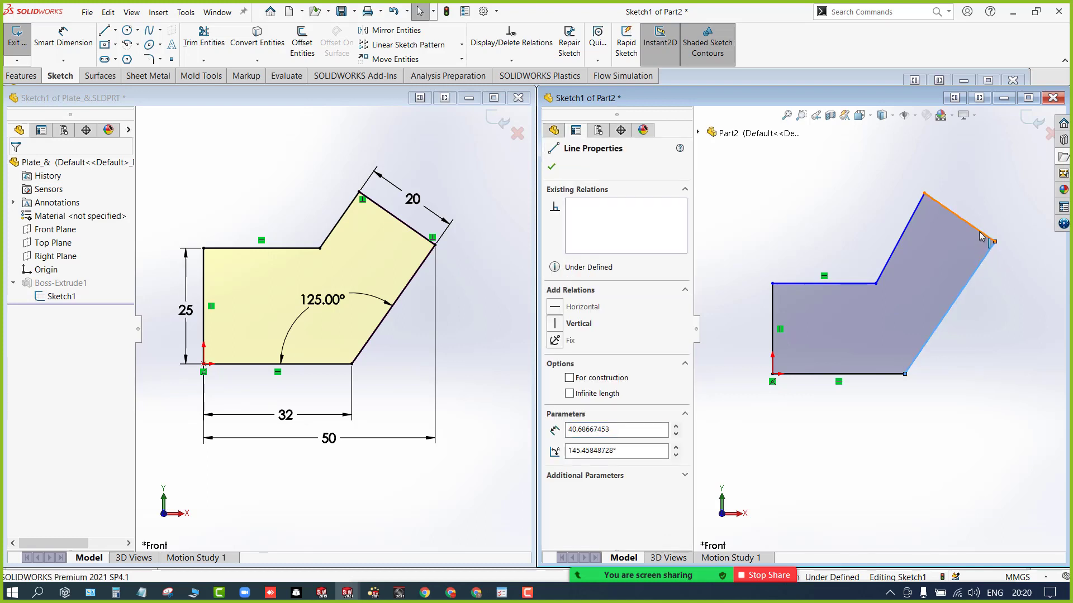
{"action": "left_click", "coordinate": [980, 233], "text": "ctrl"}
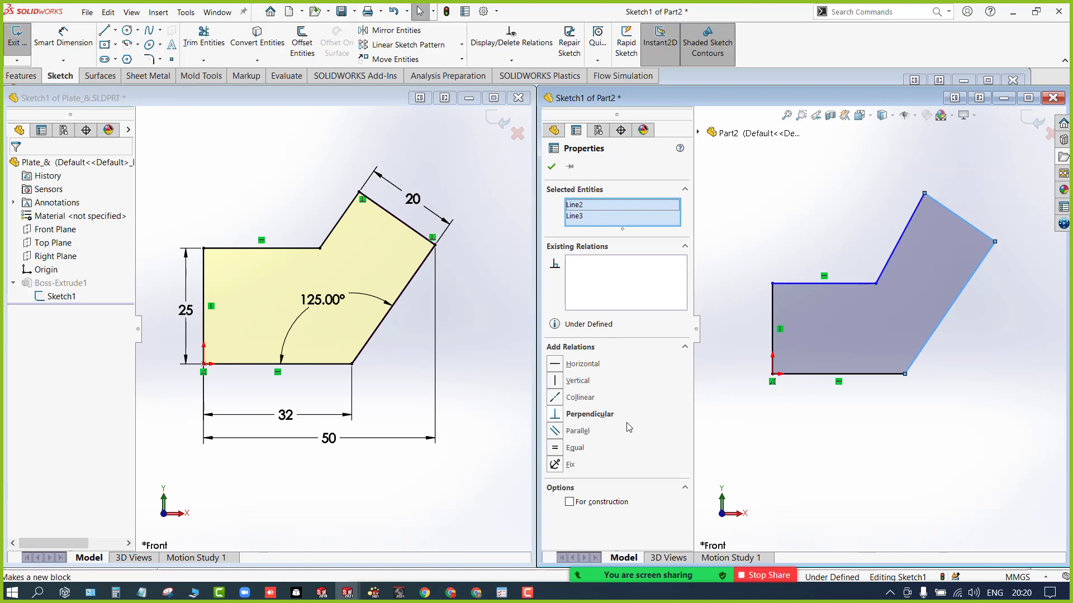
{"action": "left_click", "coordinate": [774, 454]}
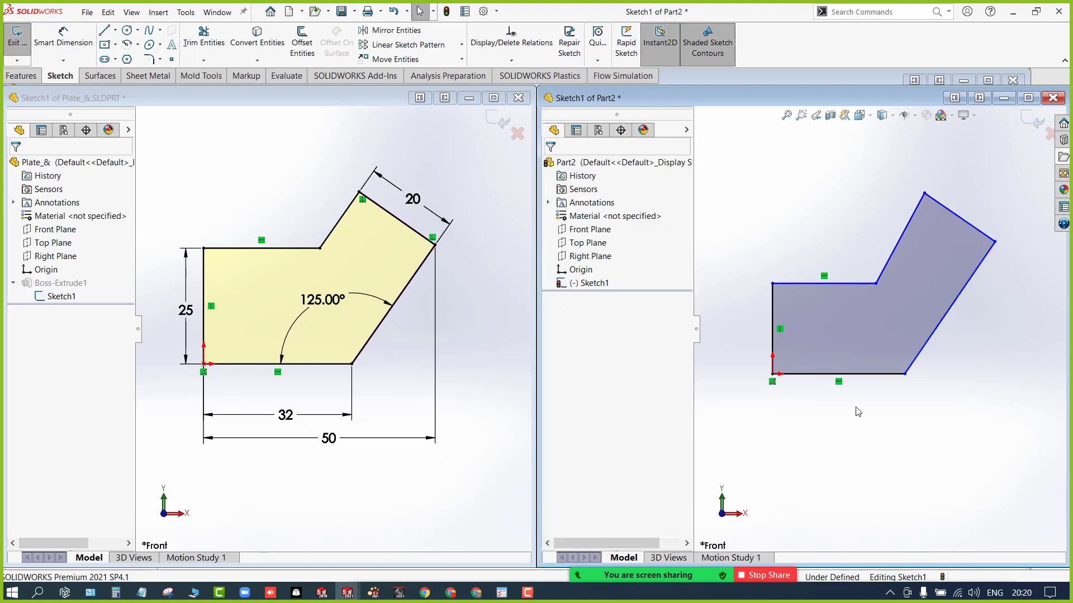
{"action": "left_click", "coordinate": [994, 242]}
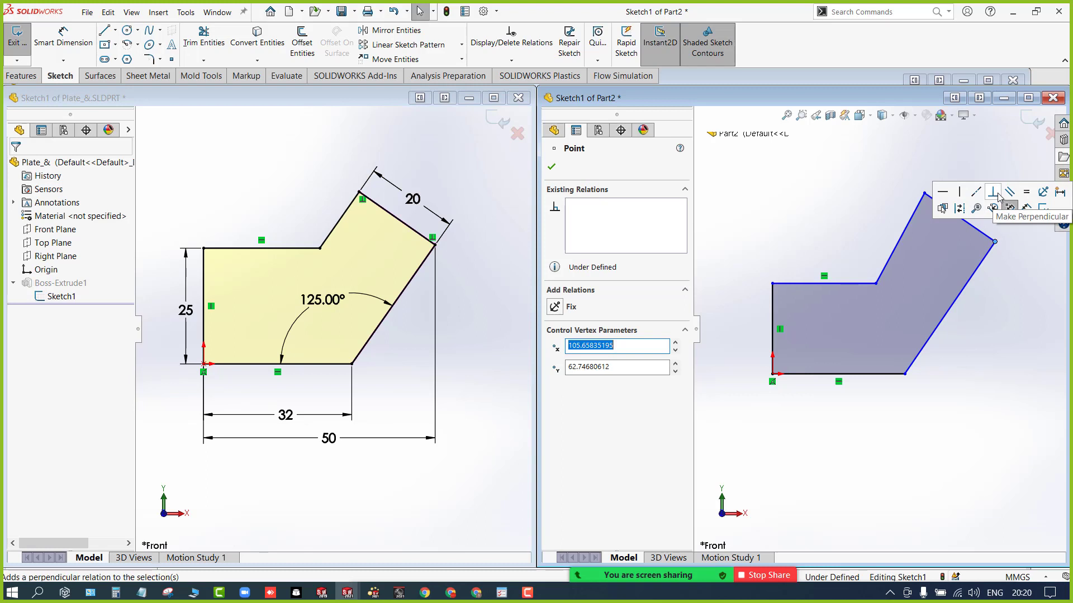
{"action": "left_click", "coordinate": [886, 194]}
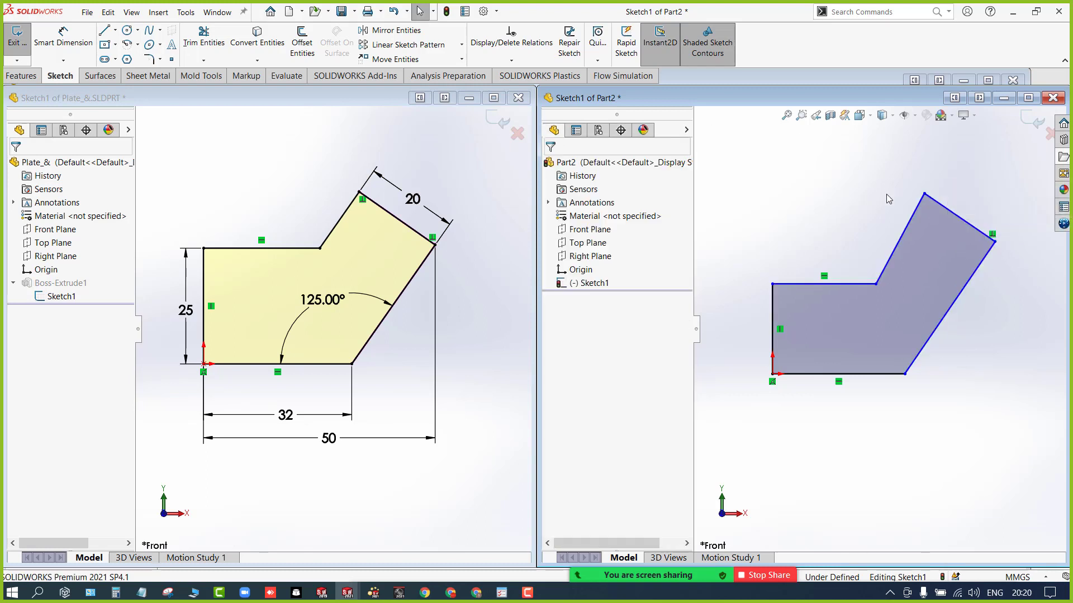
Step: Make the angled arm's inner edge perpendicular to its end edge at the topmost corner
{"action": "left_click", "coordinate": [925, 194]}
{"action": "left_click", "coordinate": [976, 157]}
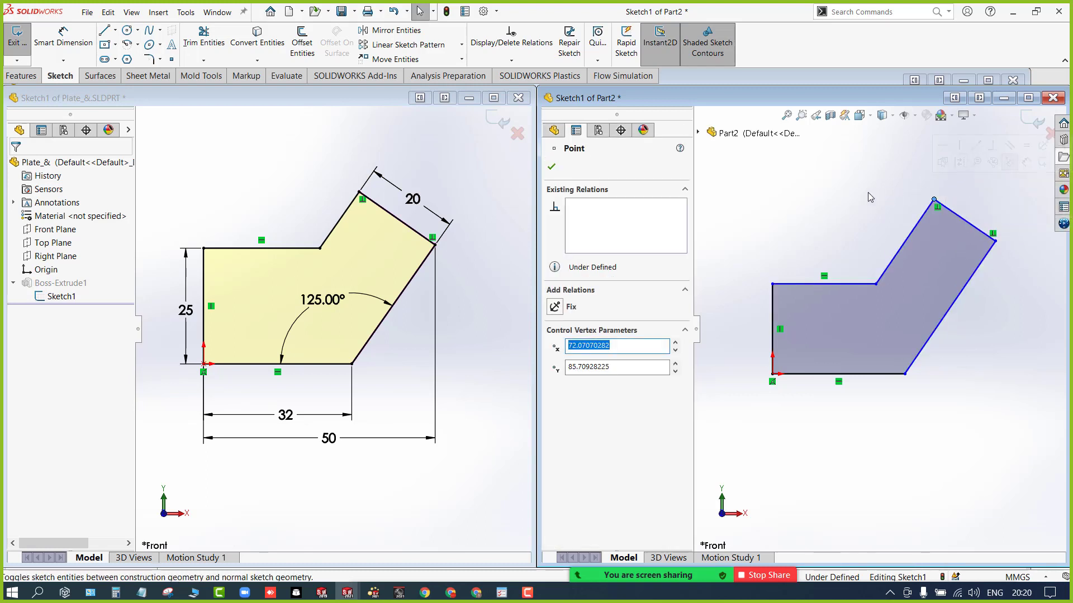
{"action": "left_click", "coordinate": [867, 193]}
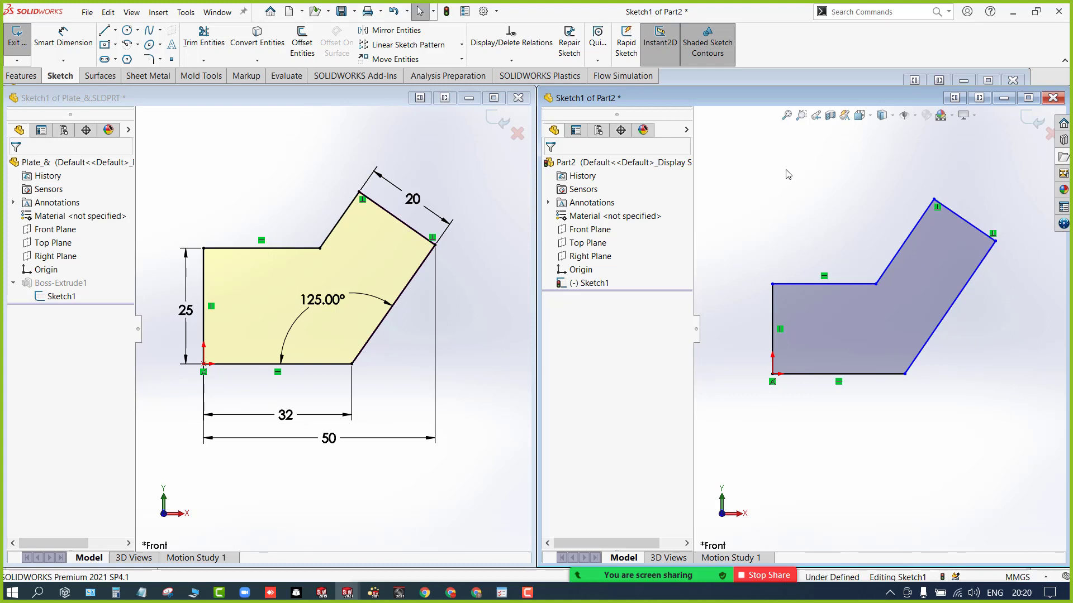
Step: Dimension the profile's vertical left edge and set its length to 25 mm
{"action": "left_click", "coordinate": [1028, 98]}
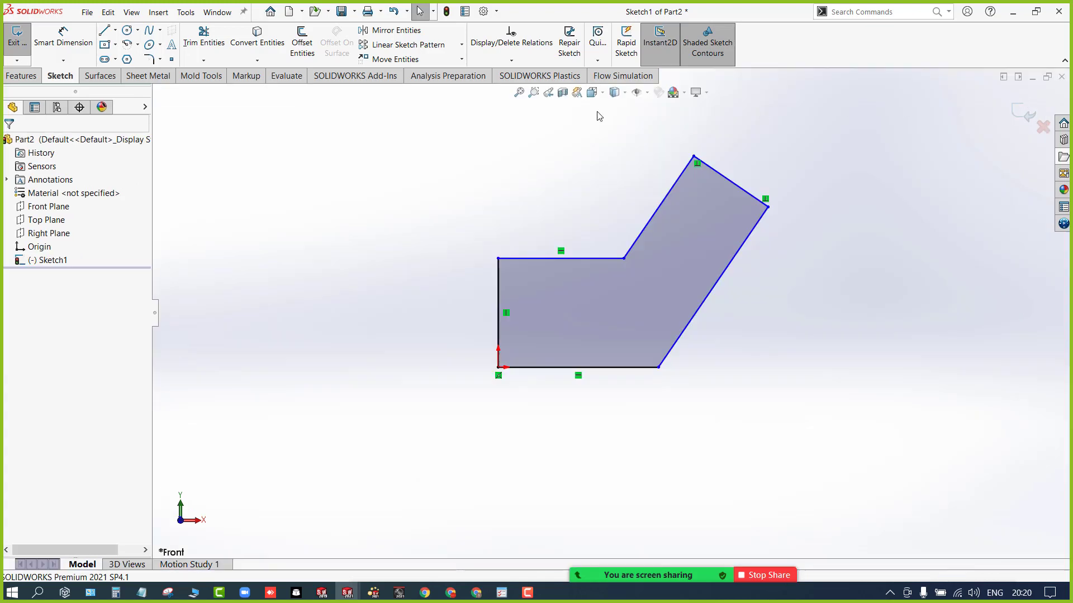
{"action": "left_click", "coordinate": [68, 51]}
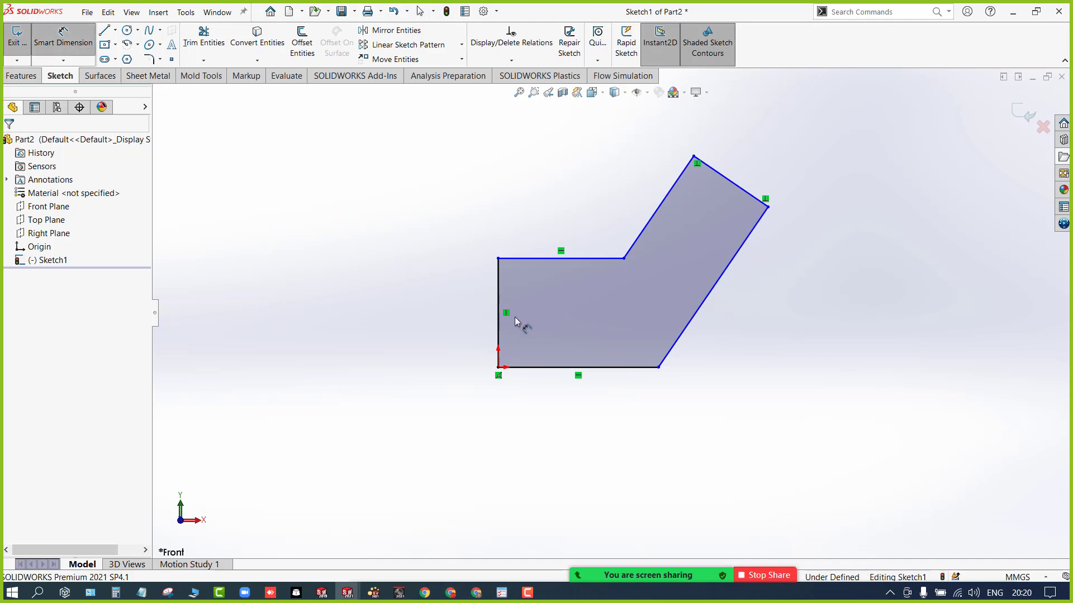
{"action": "left_click", "coordinate": [1003, 76]}
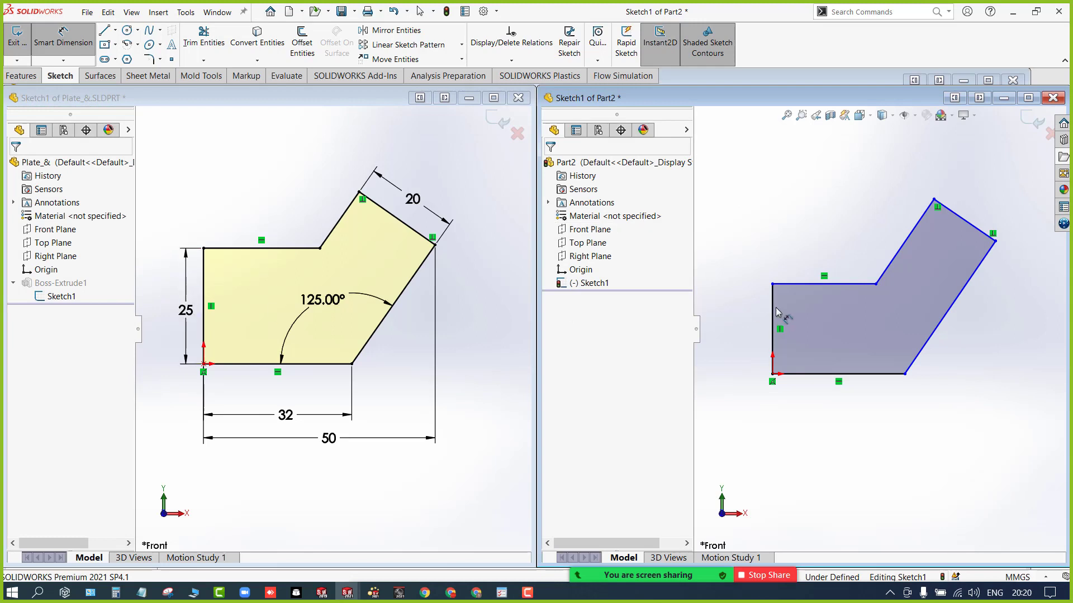
{"action": "left_click", "coordinate": [760, 321]}
{"action": "left_click", "coordinate": [738, 329]}
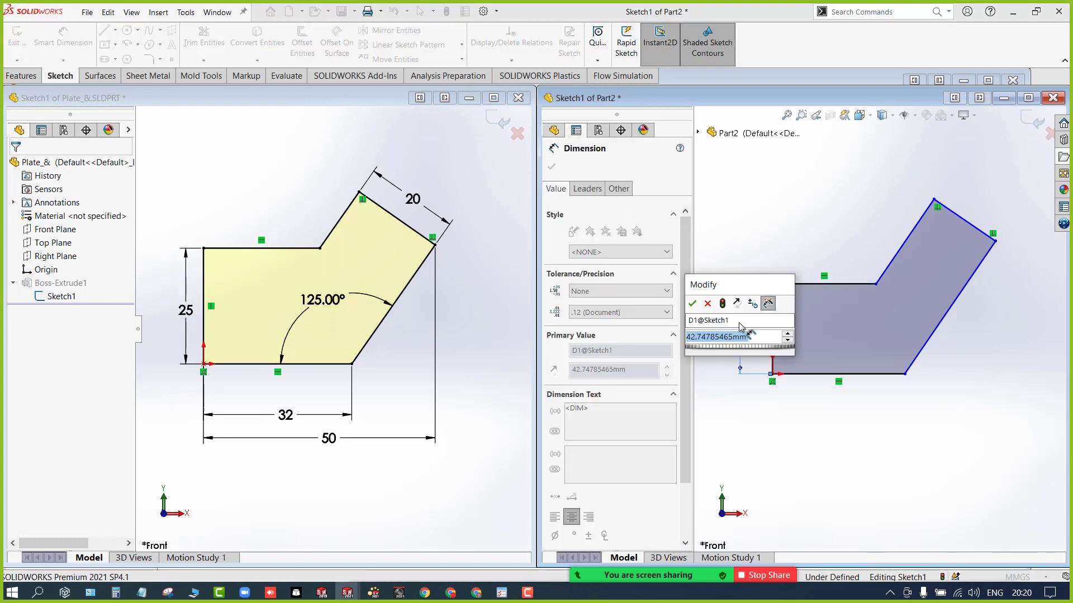
{"action": "type", "text": "25"}
{"action": "key", "text": "Return"}
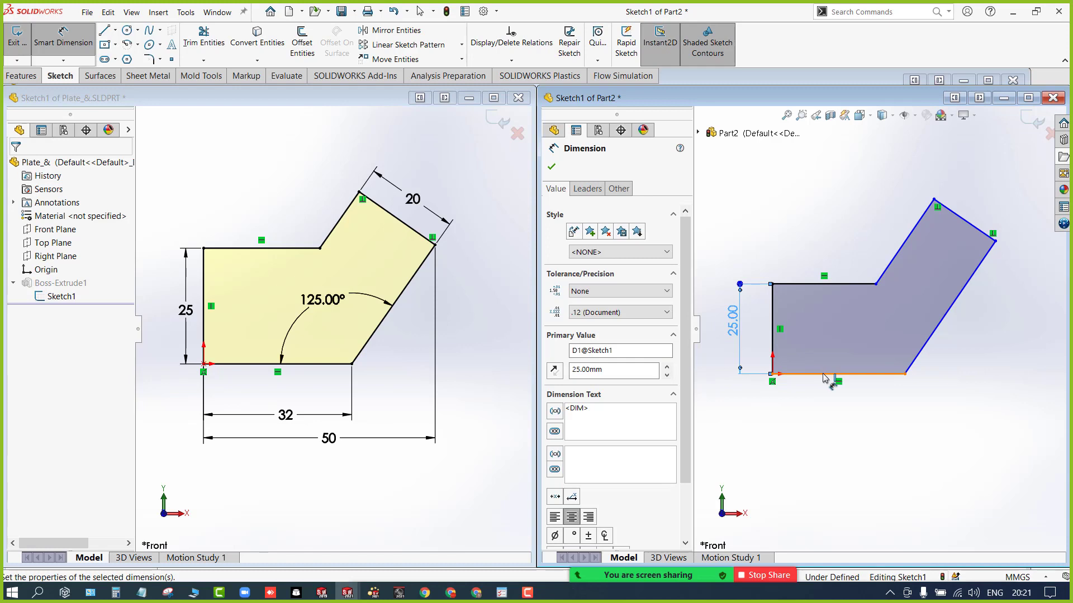
Step: Dimension the profile's bottom edge and set its length to 32 mm
{"action": "left_click", "coordinate": [824, 375]}
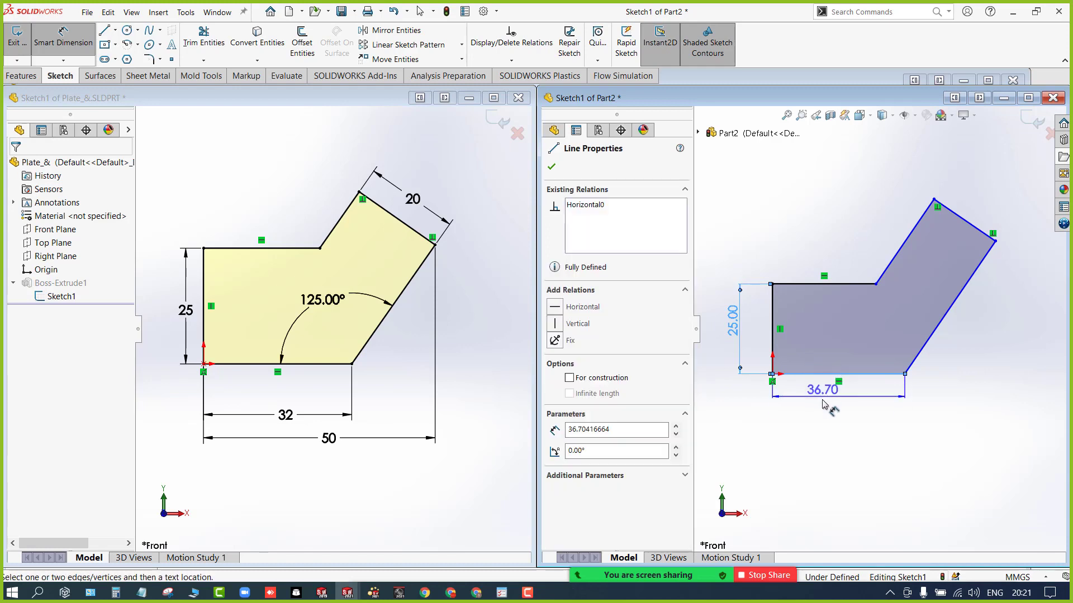
{"action": "left_click", "coordinate": [823, 419]}
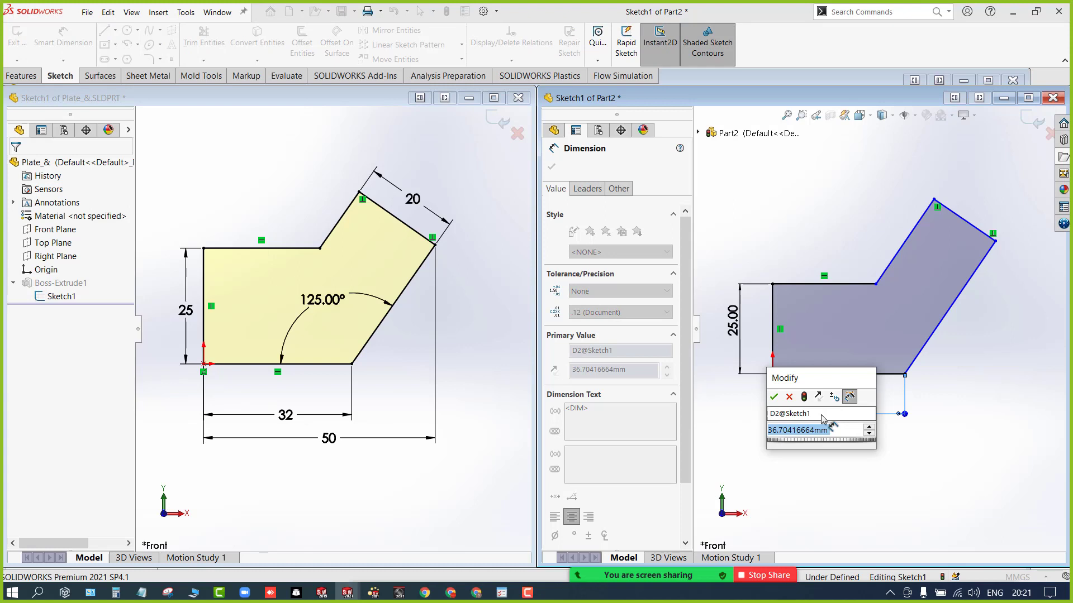
{"action": "type", "text": "32"}
{"action": "key", "text": "Return"}
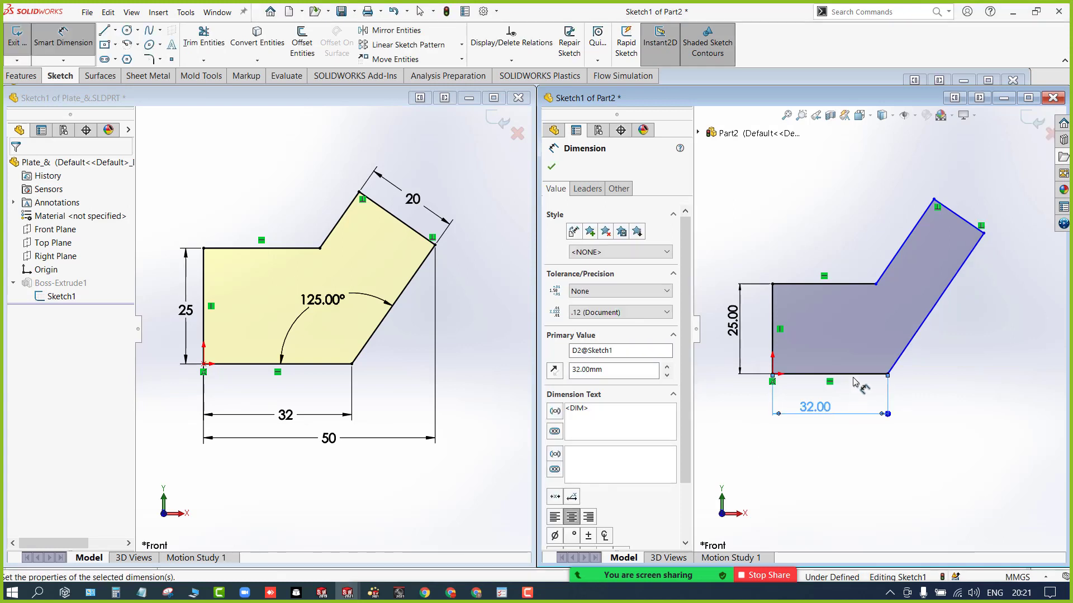
Step: Dimension the angle between the bottom edge and the arm's long outer edge and set it to 125 degrees
{"action": "left_click", "coordinate": [910, 341]}
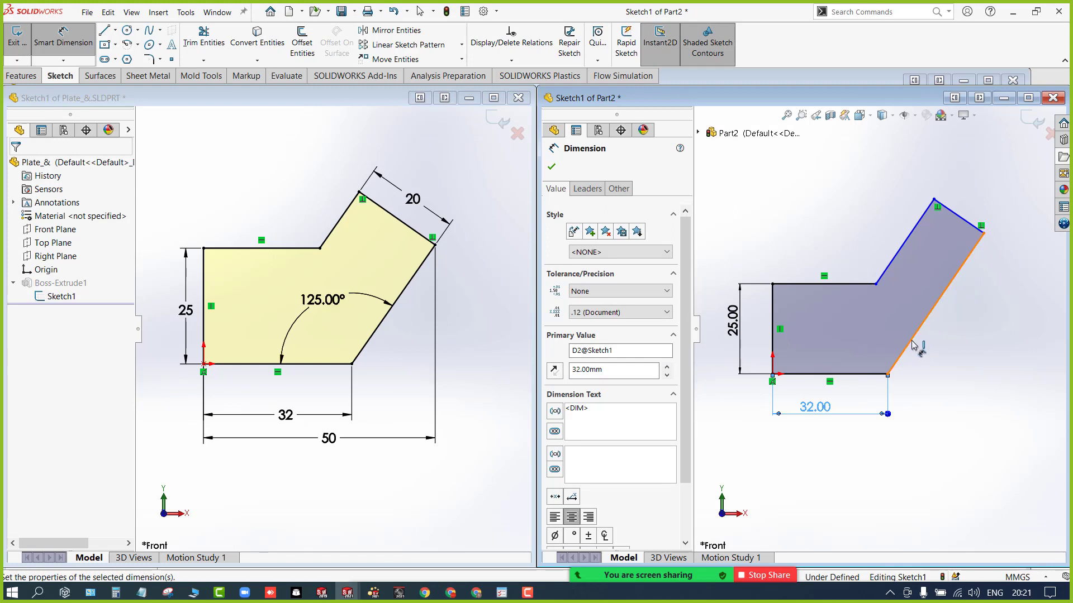
{"action": "left_click", "coordinate": [857, 374]}
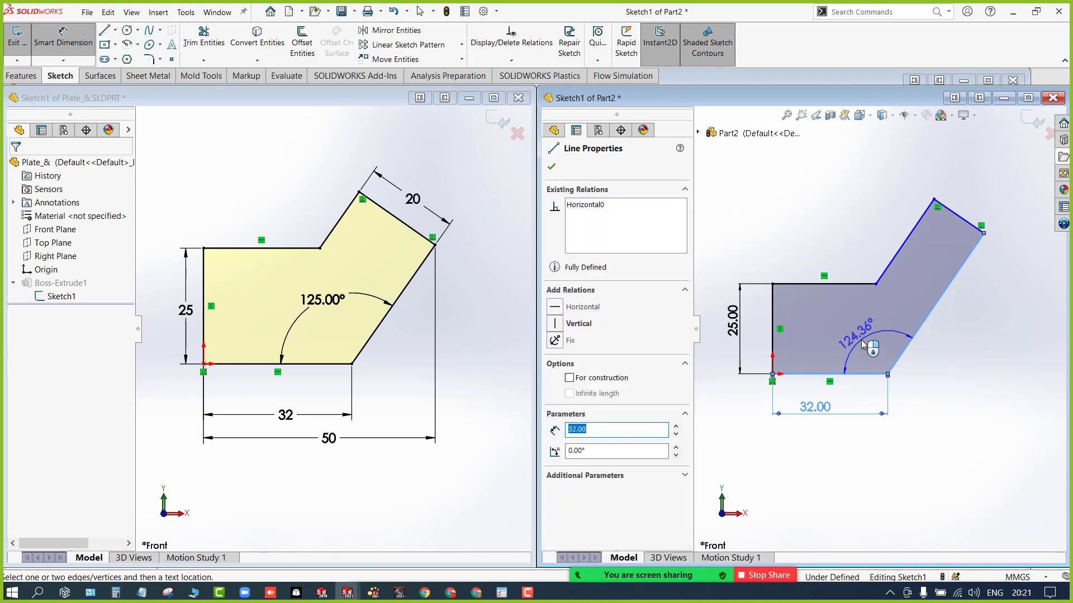
{"action": "left_click", "coordinate": [863, 344]}
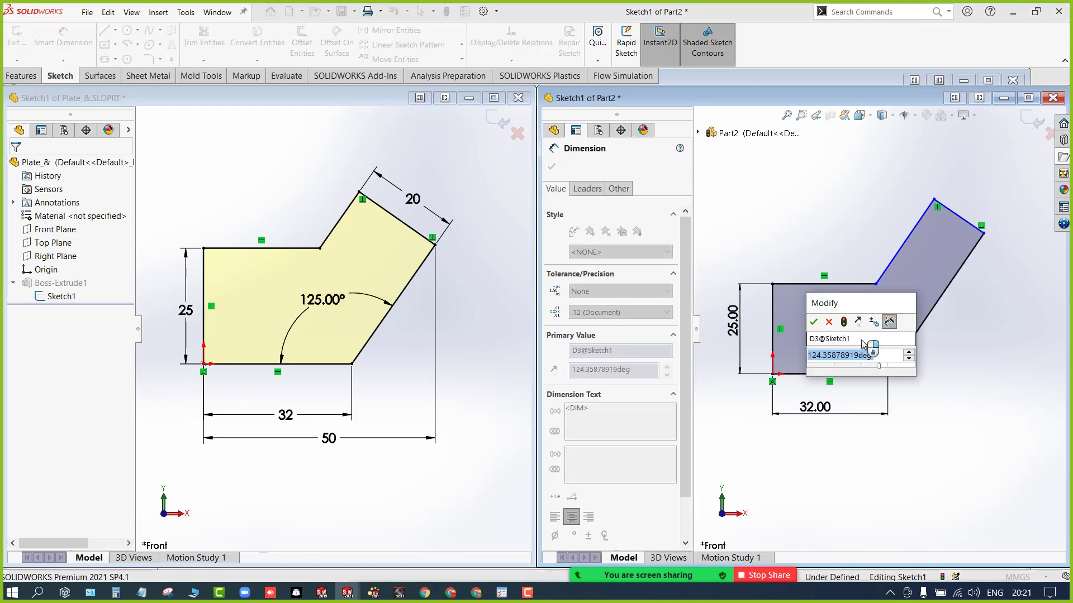
{"action": "type", "text": "125"}
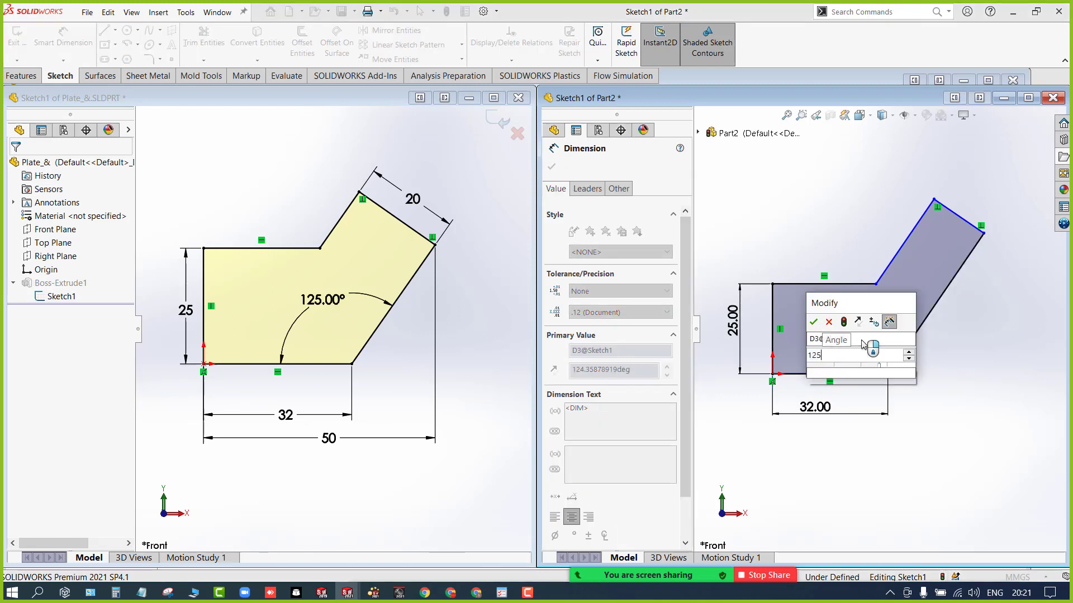
{"action": "key", "text": "Return"}
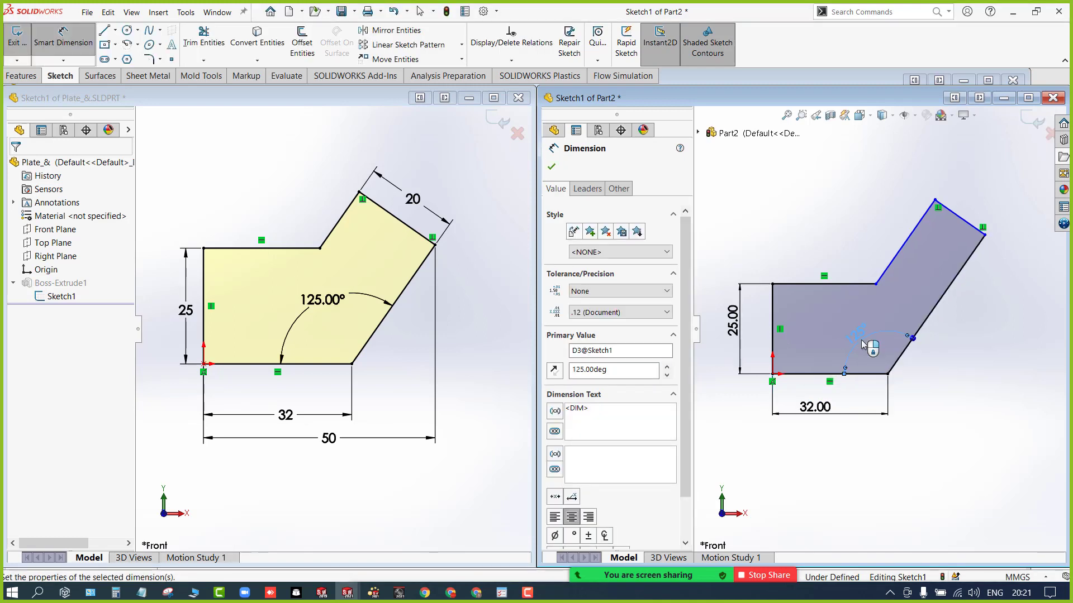
{"action": "key", "text": "Escape"}
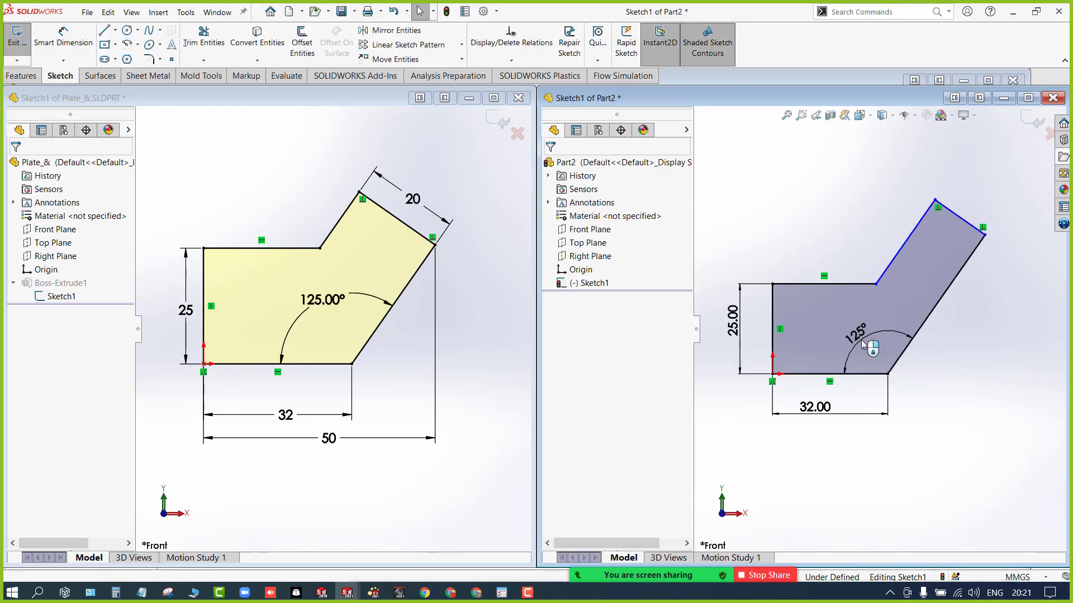
Step: Pull the angled arm's free end corners down and inward to test how the under-defined end can still move
{"action": "left_click", "coordinate": [697, 331]}
{"action": "scroll", "coordinate": [936, 331], "scroll_direction": "down", "scroll_amount": 1}
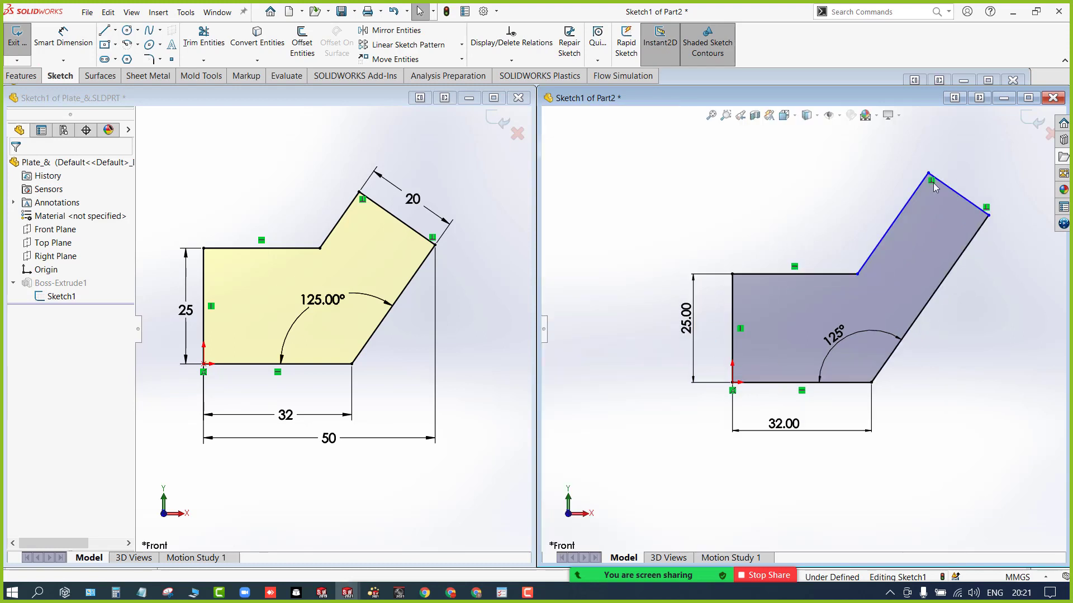
{"action": "left_click", "coordinate": [1027, 98]}
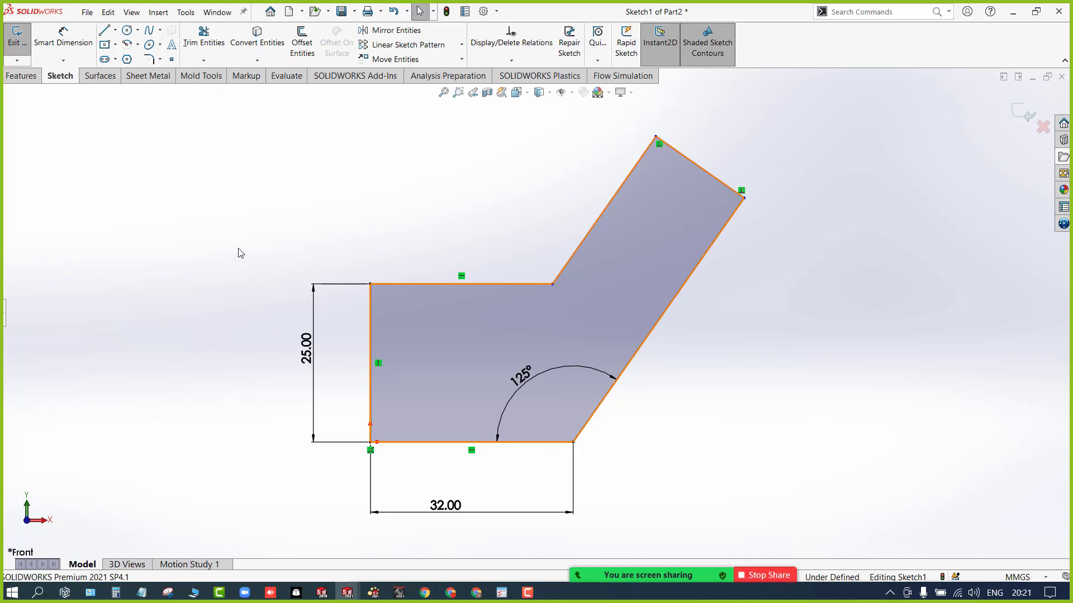
{"action": "left_click", "coordinate": [300, 204]}
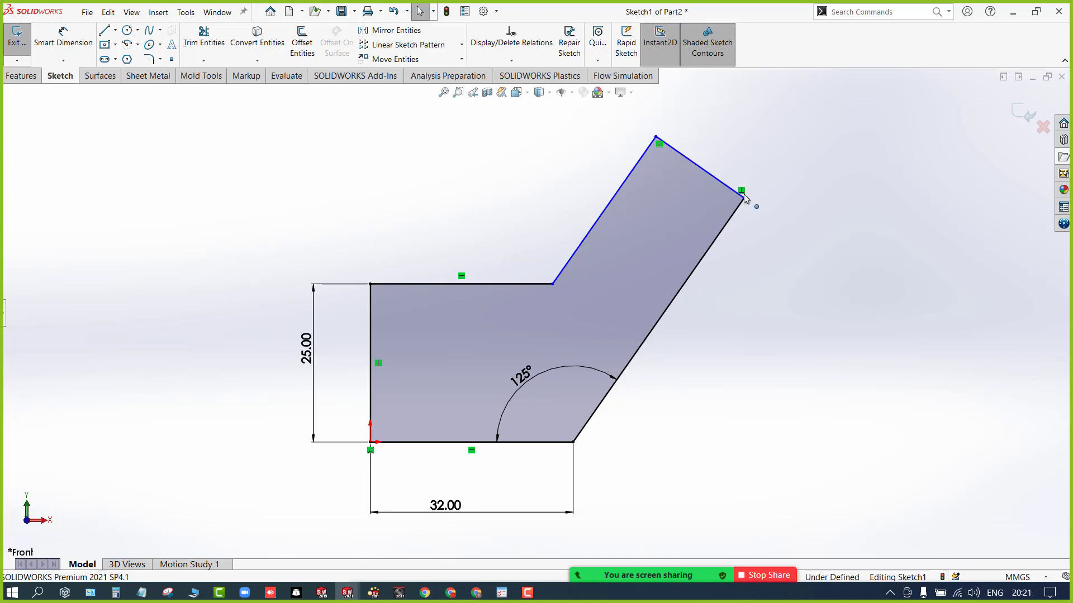
{"action": "mouse_move", "coordinate": [744, 198]}
{"action": "left_mouse_down"}
{"action": "mouse_move", "coordinate": [696, 192]}
{"action": "mouse_move", "coordinate": [665, 241]}
{"action": "mouse_move", "coordinate": [659, 136]}
{"action": "left_mouse_up"}
{"action": "mouse_move", "coordinate": [575, 117]}
{"action": "left_mouse_down"}
{"action": "mouse_move", "coordinate": [642, 139]}
{"action": "mouse_move", "coordinate": [541, 143]}
{"action": "mouse_move", "coordinate": [627, 175]}
{"action": "mouse_move", "coordinate": [546, 182]}
{"action": "left_mouse_up"}
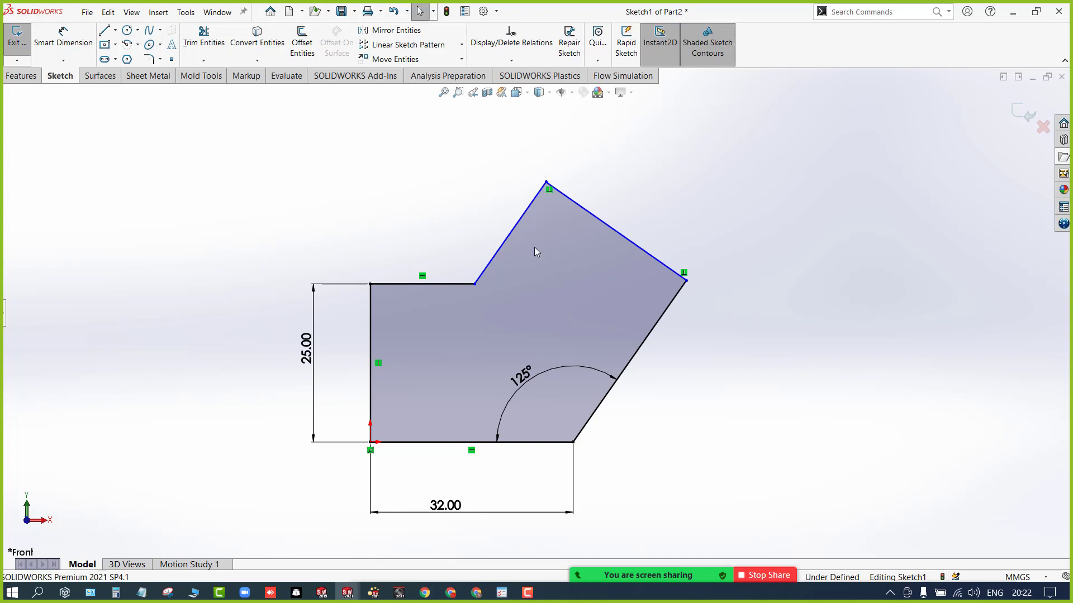
Step: Dimension the horizontal distance from the origin to the arm's outermost corner and set it to 50 mm
{"action": "left_click", "coordinate": [1017, 76]}
{"action": "key", "text": "d"}
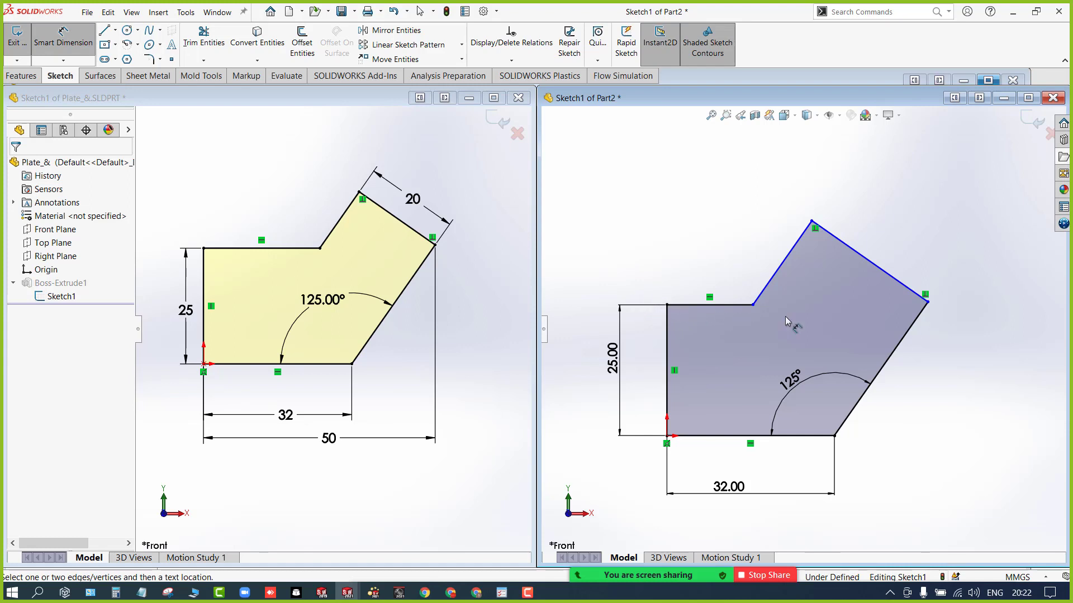
{"action": "left_click", "coordinate": [667, 437]}
{"action": "left_click", "coordinate": [927, 302]}
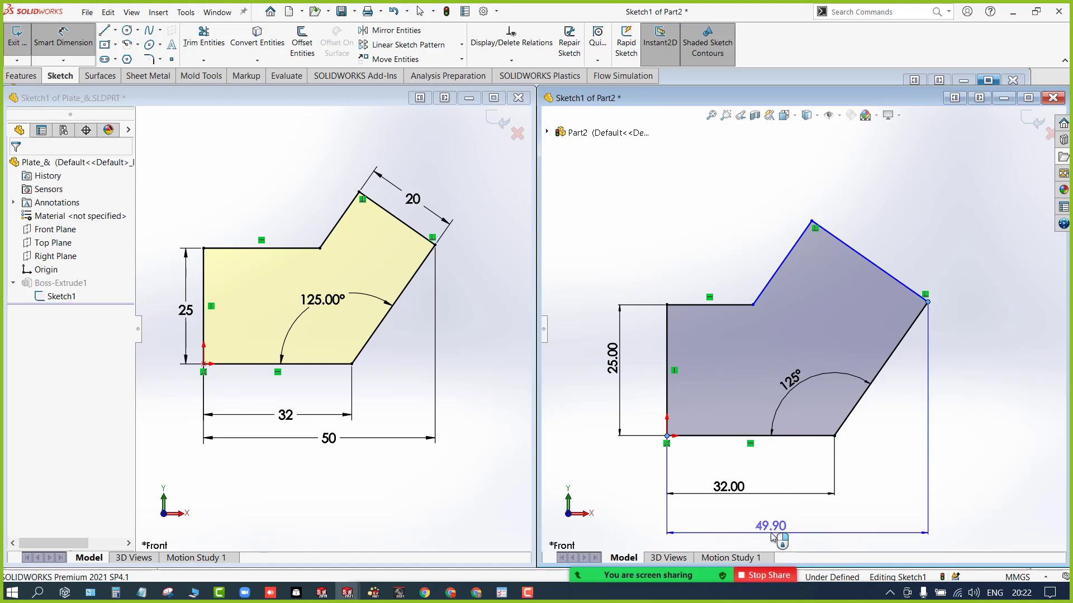
{"action": "left_click", "coordinate": [773, 532]}
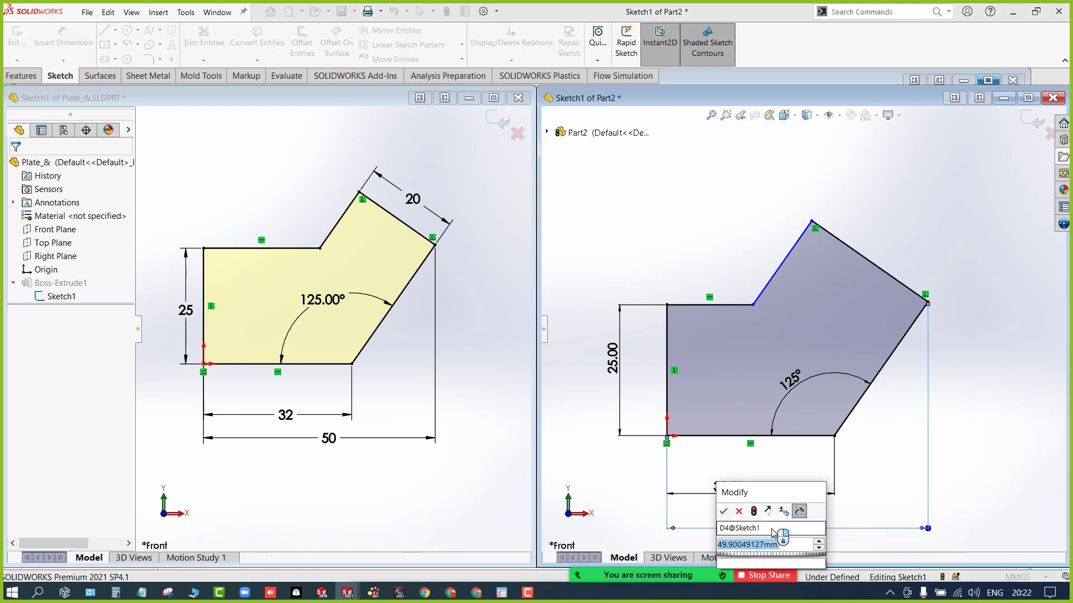
{"action": "type", "text": "50"}
{"action": "key", "text": "Return"}
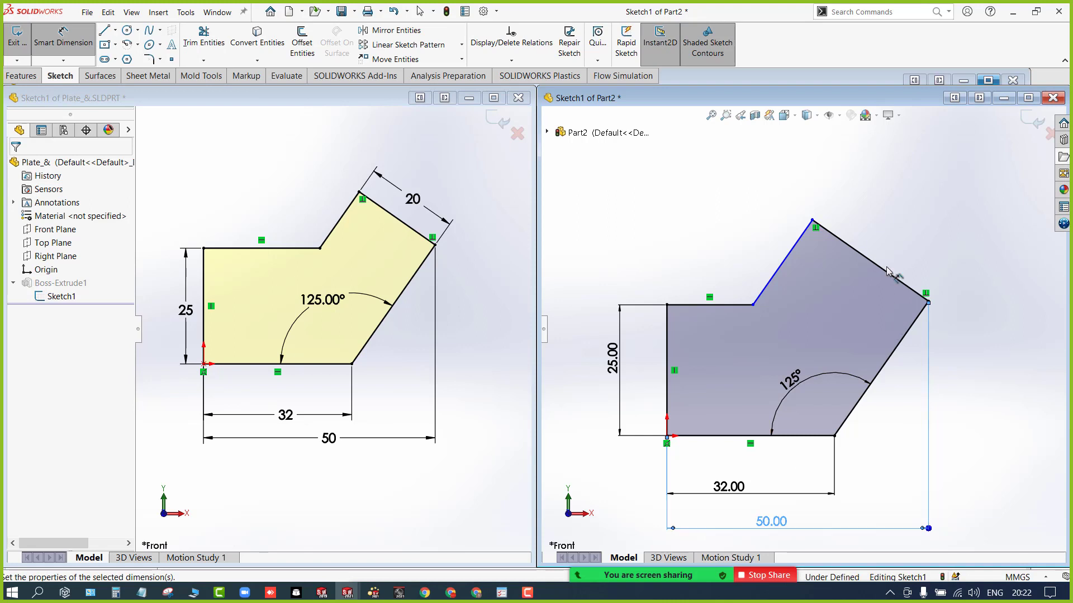
Step: Dimension the angled arm's short end edge and set its length to 20 mm
{"action": "left_click", "coordinate": [899, 281]}
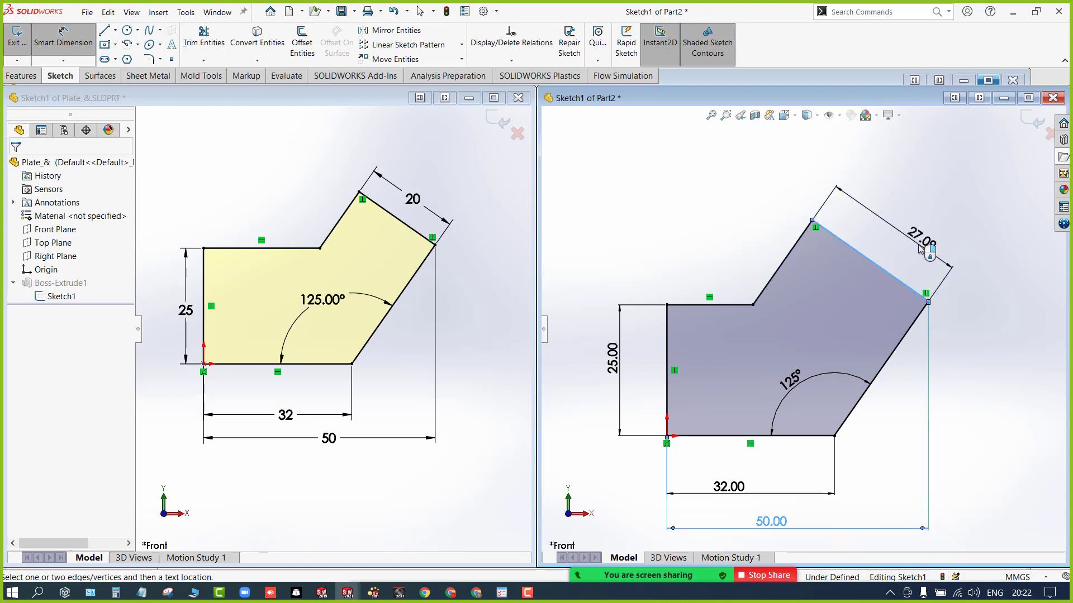
{"action": "left_click", "coordinate": [919, 249]}
{"action": "type", "text": "20"}
{"action": "key", "text": "Return"}
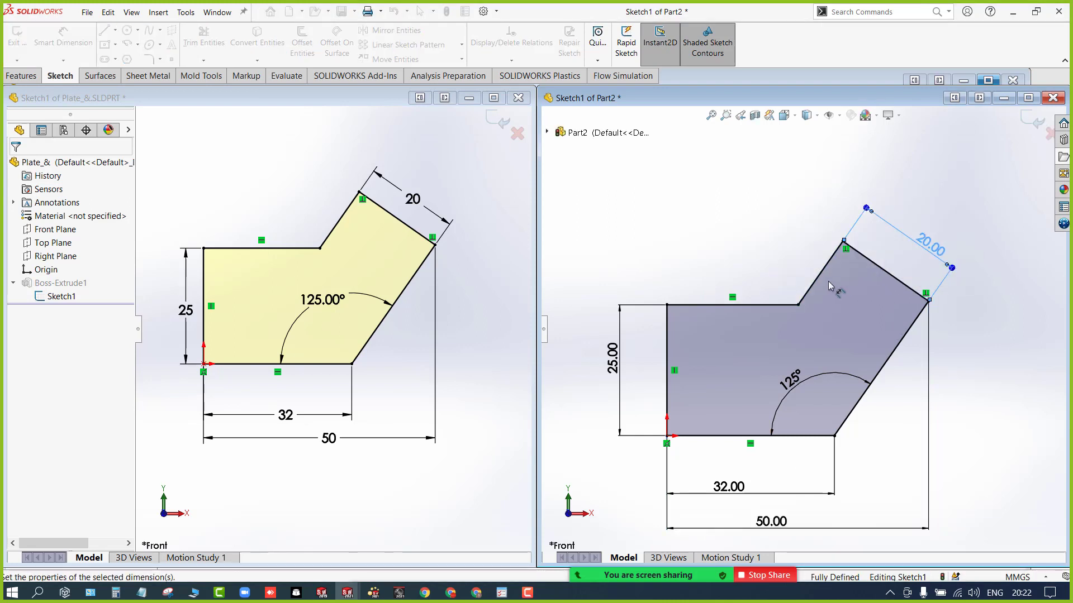
{"action": "key", "text": "Escape"}
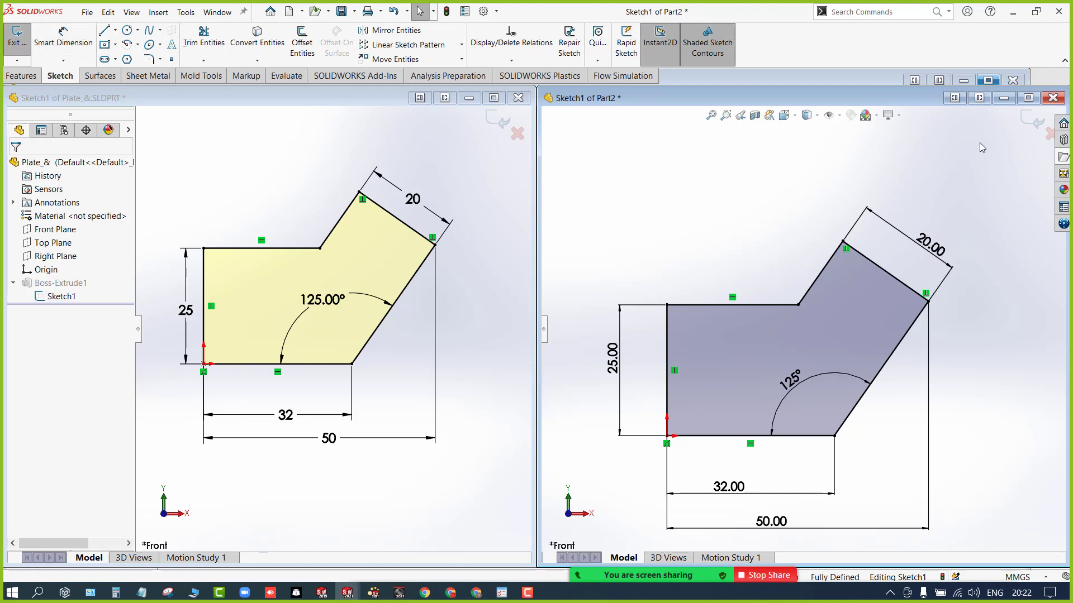
Step: Delete the overall 50 mm horizontal dimension below the profile
{"action": "left_click", "coordinate": [1027, 98]}
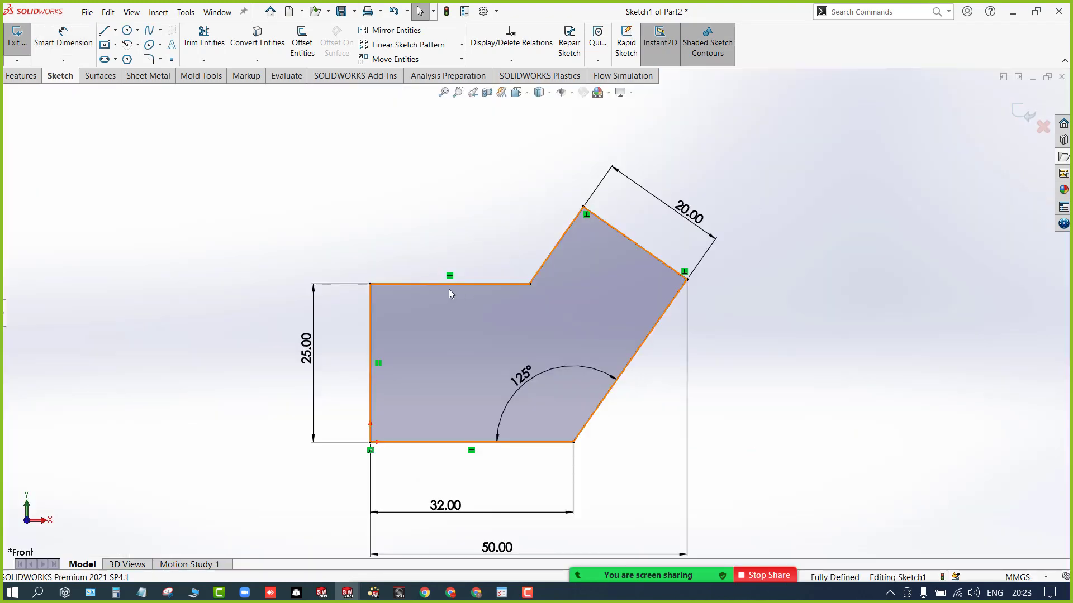
{"action": "middle_click_drag", "start_coordinate": [337, 219], "coordinate": [321, 221]}
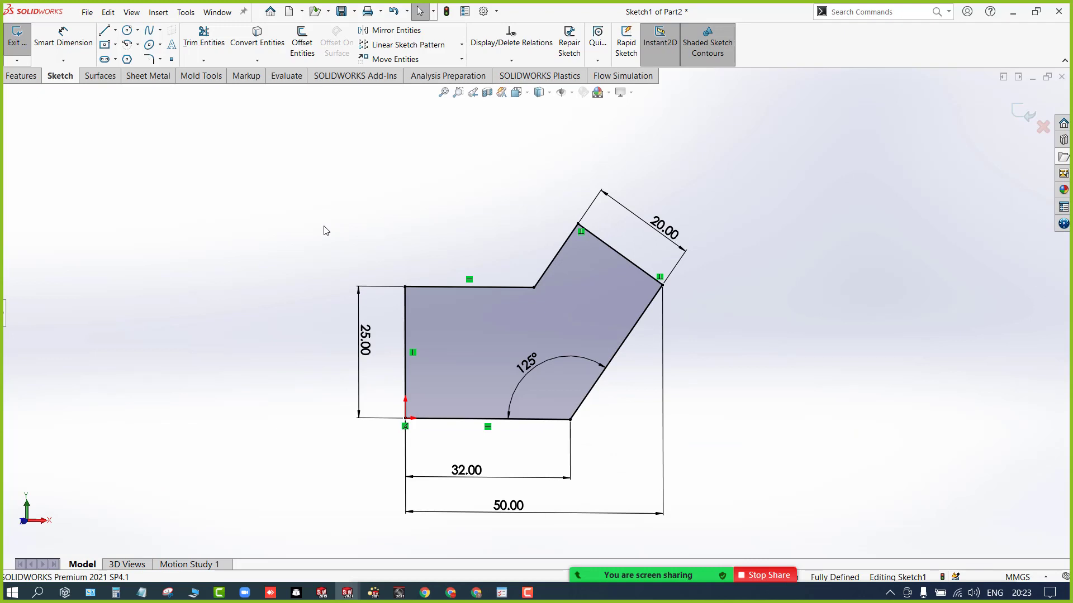
{"action": "left_click", "coordinate": [1020, 78]}
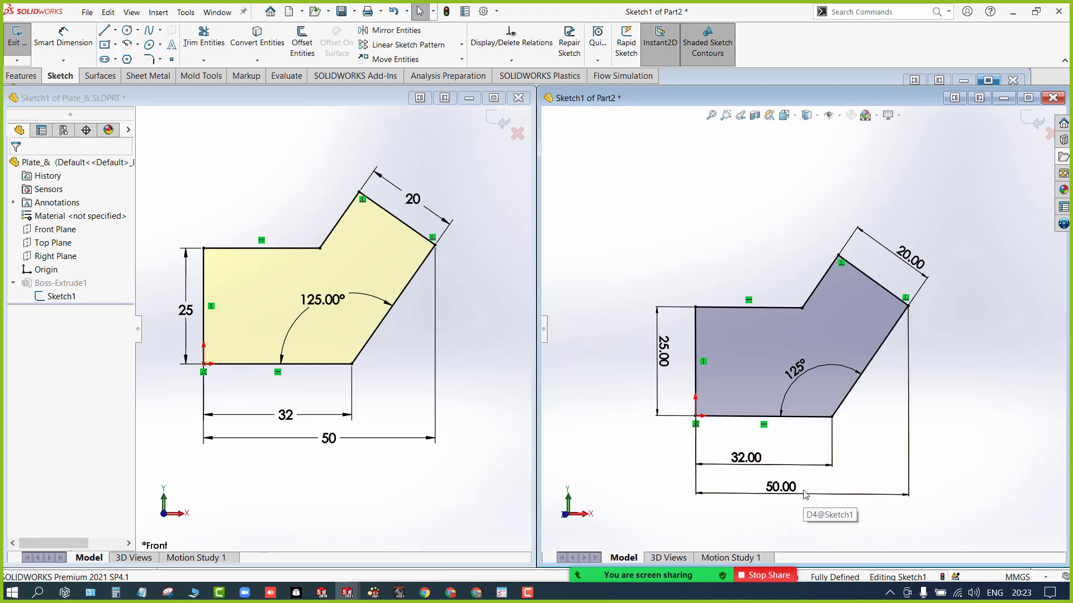
{"action": "right_click", "coordinate": [782, 494]}
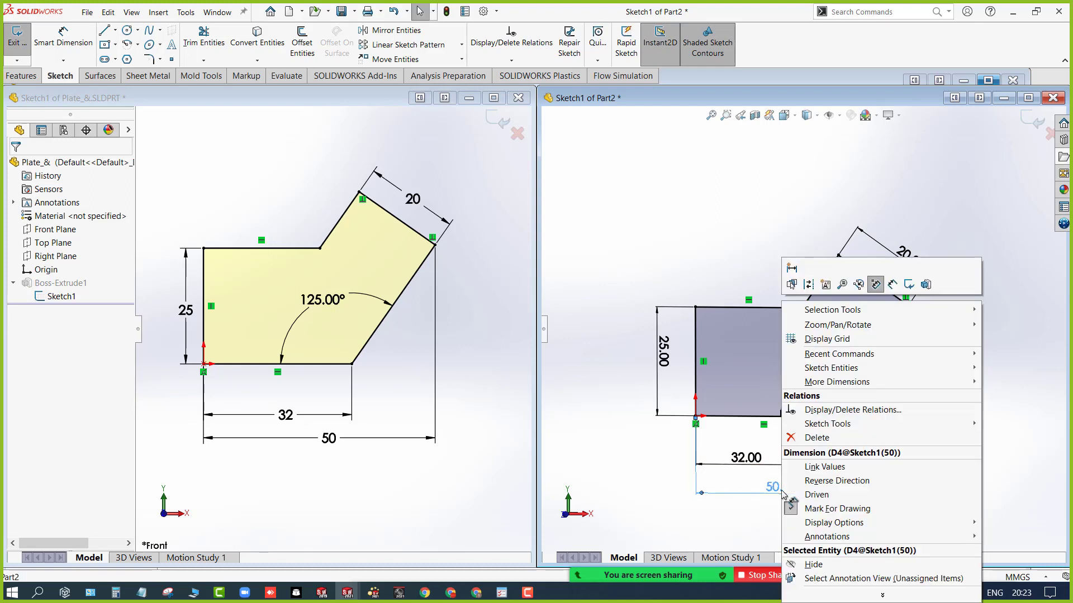
{"action": "left_click", "coordinate": [817, 437]}
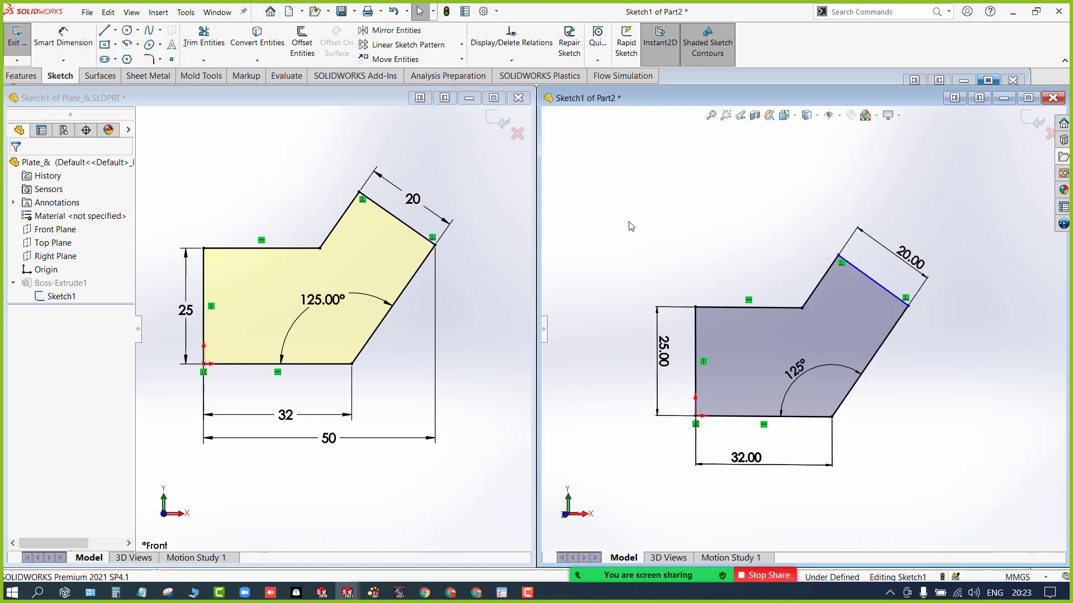
Step: Add the horizontal 50 mm dimension again between the origin and the arm's outermost corner, placed below the 32 mm dimension
{"action": "left_click", "coordinate": [63, 43]}
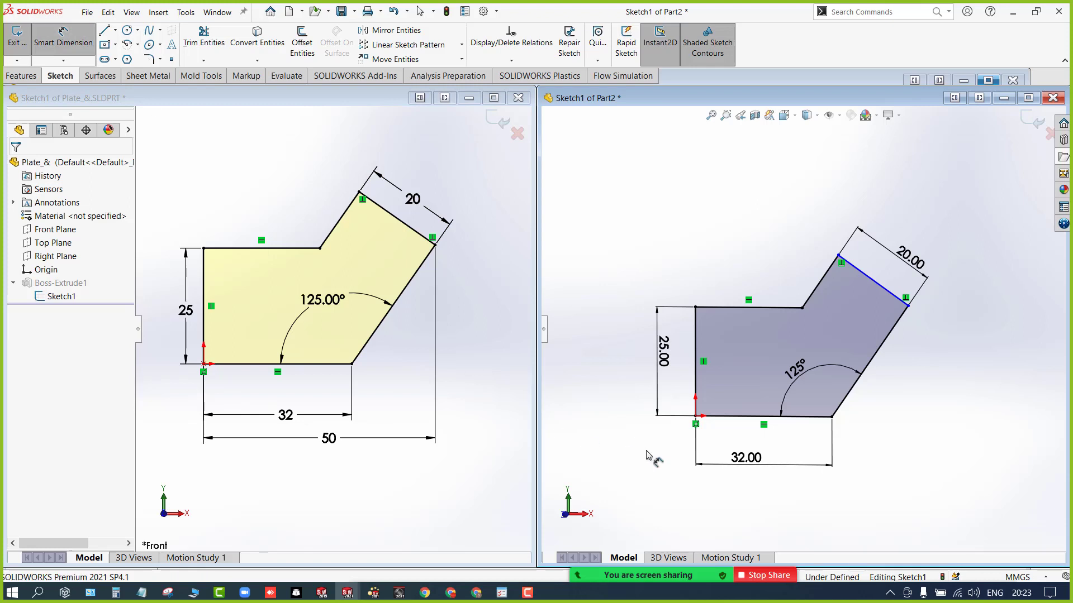
{"action": "left_click", "coordinate": [695, 417]}
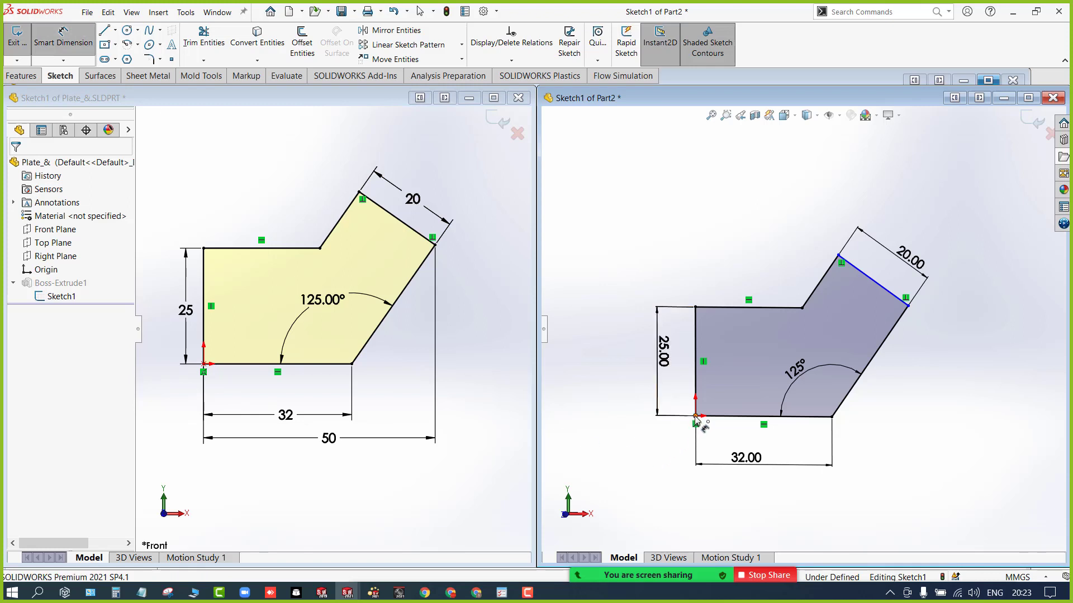
{"action": "left_click", "coordinate": [908, 306]}
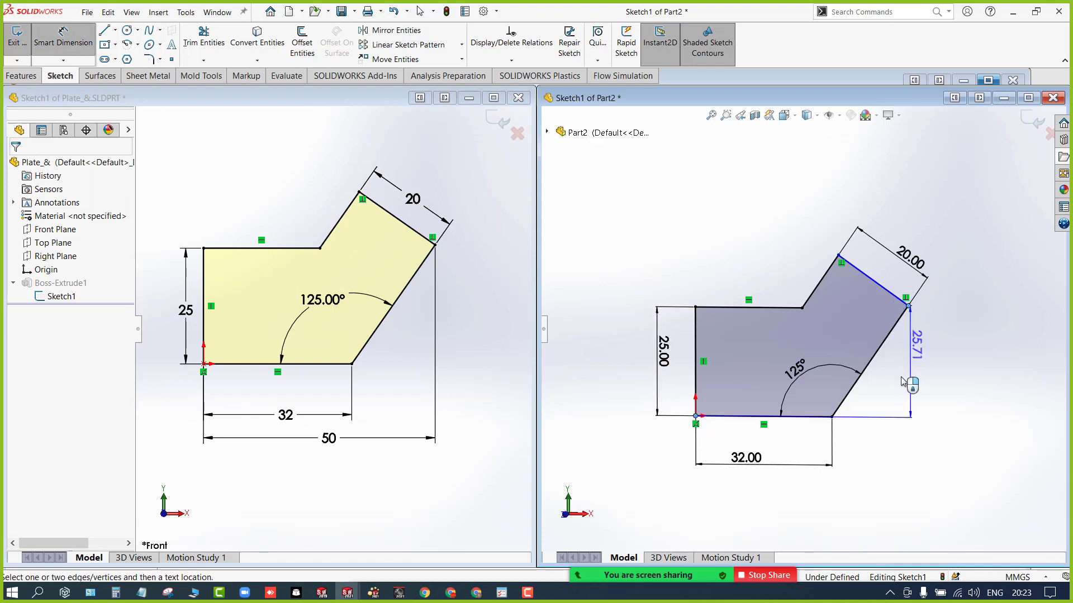
{"action": "left_click", "coordinate": [791, 503]}
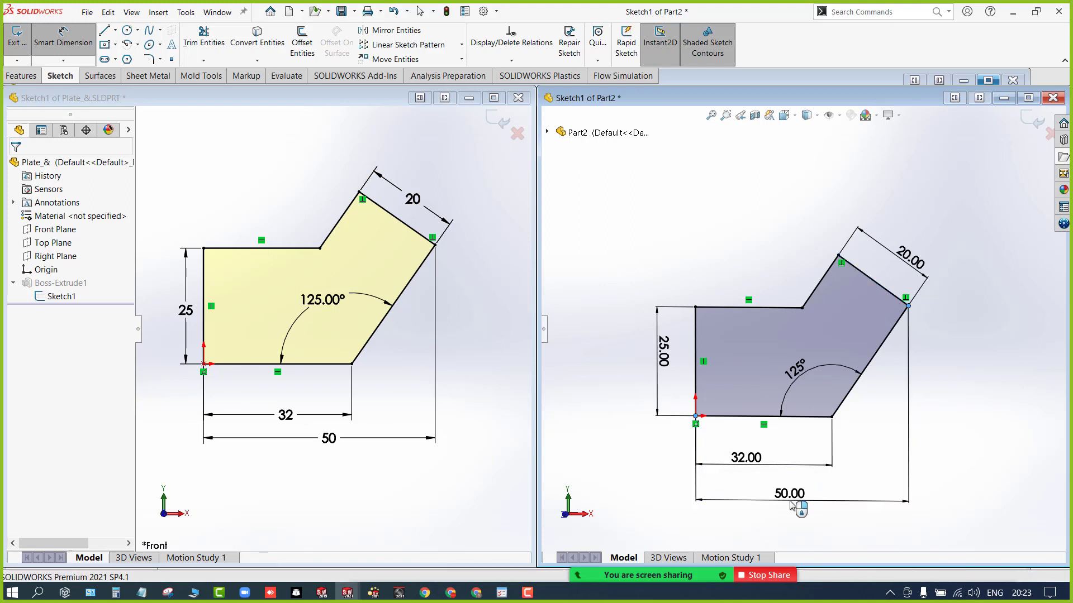
{"action": "left_click", "coordinate": [742, 484]}
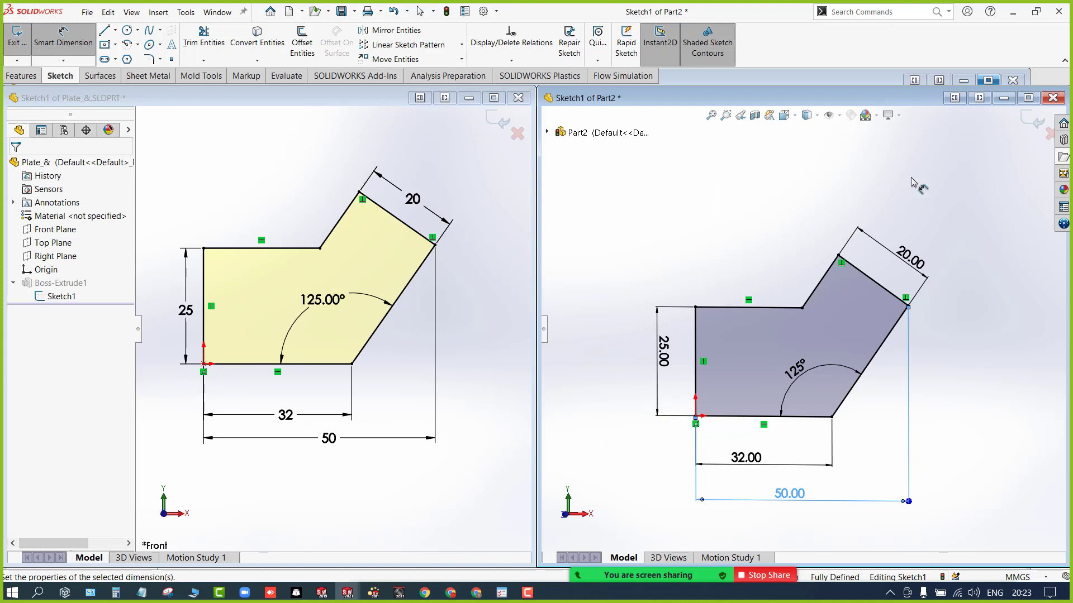
Step: Maximize the Part2 window and extrude the finished sketch profile as a Blind boss 6 mm deep
{"action": "left_click", "coordinate": [1023, 99]}
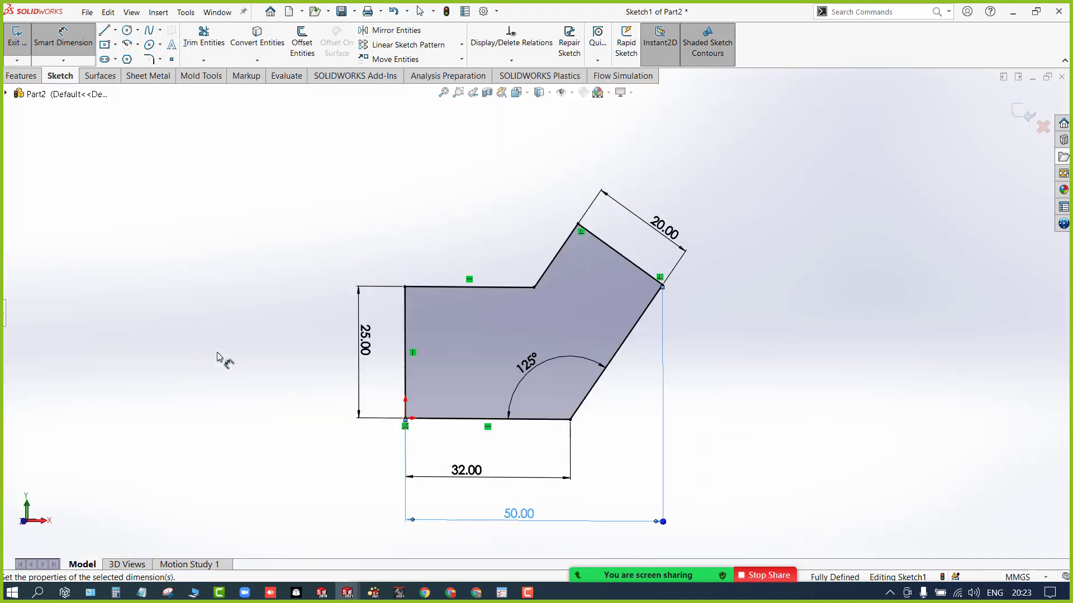
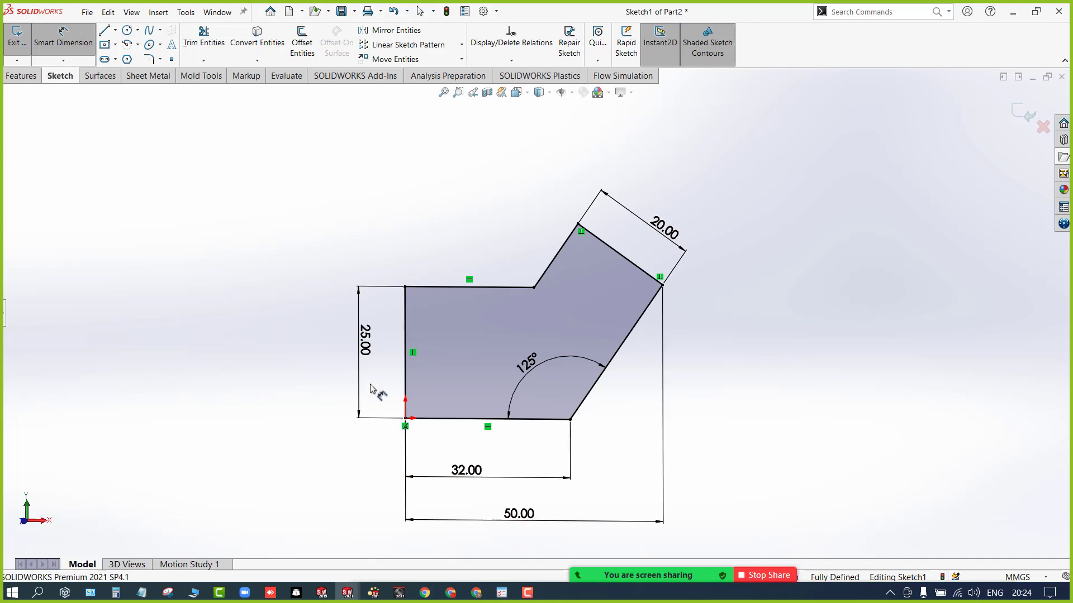
{"action": "mouse_move", "coordinate": [370, 390]}
{"action": "middle_mouse_down"}
{"action": "mouse_move", "coordinate": [252, 374]}
{"action": "mouse_move", "coordinate": [211, 395]}
{"action": "mouse_move", "coordinate": [240, 379]}
{"action": "mouse_move", "coordinate": [268, 393]}
{"action": "middle_mouse_up"}
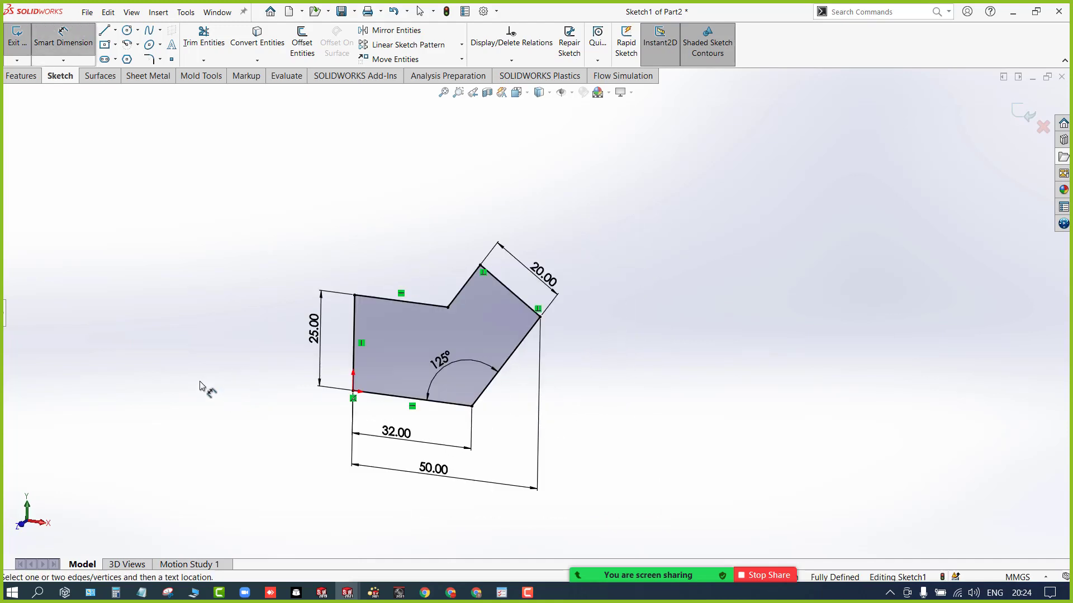
{"action": "left_click", "coordinate": [4, 310]}
{"action": "left_click", "coordinate": [21, 76]}
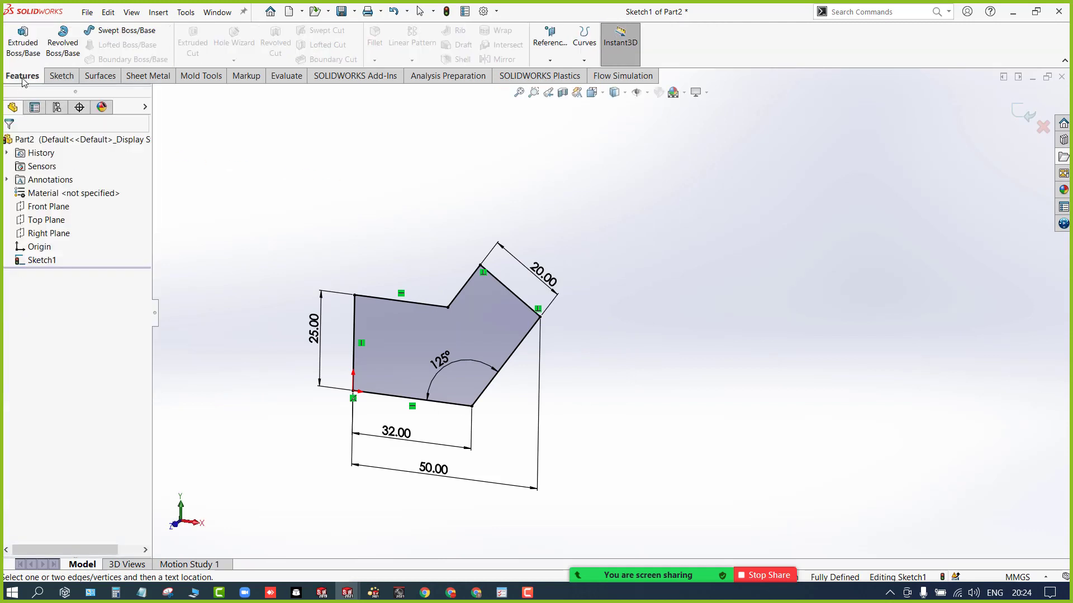
{"action": "left_click", "coordinate": [23, 45]}
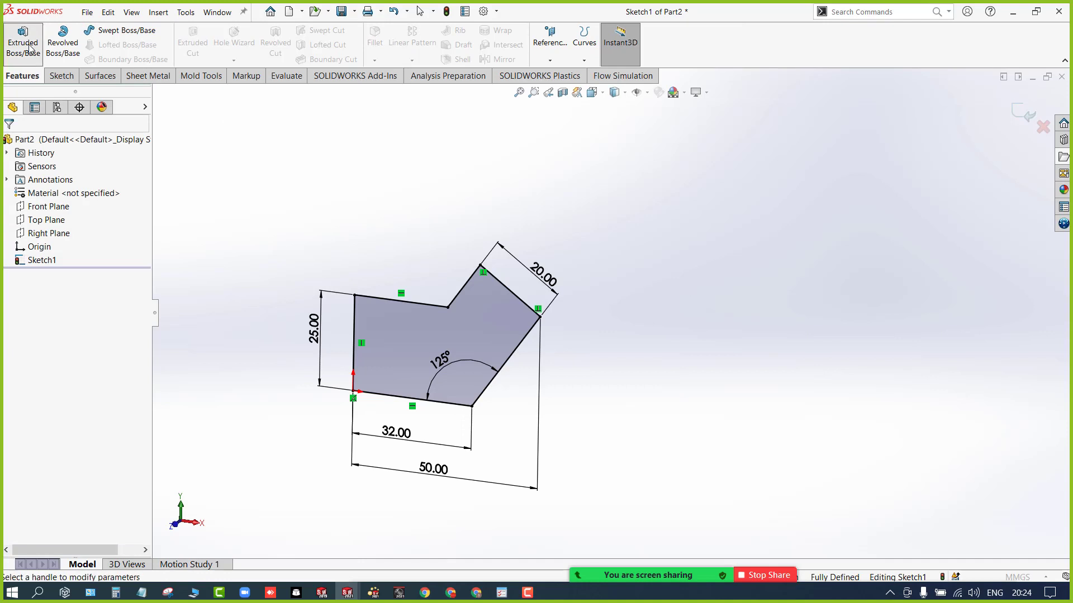
{"action": "middle_click_drag", "start_coordinate": [368, 232], "coordinate": [359, 239]}
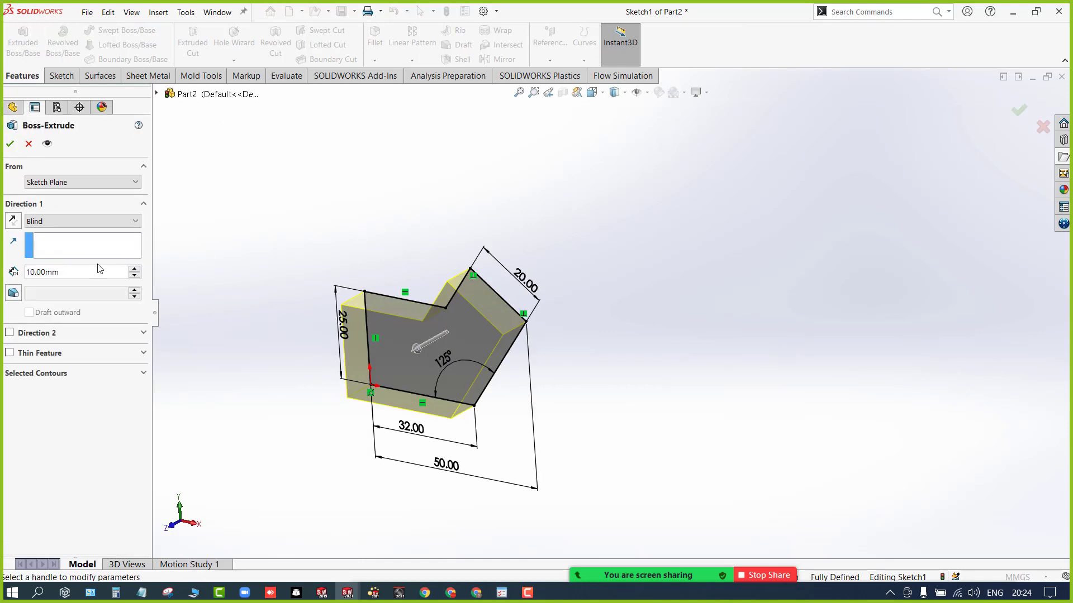
{"action": "left_click", "coordinate": [50, 221]}
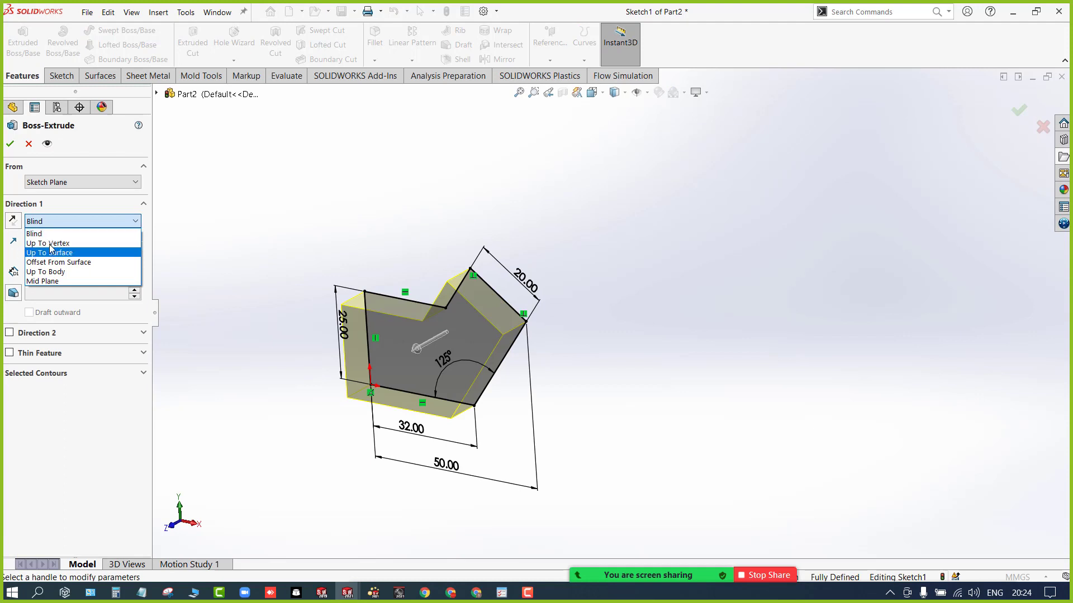
{"action": "left_click", "coordinate": [49, 234]}
{"action": "left_click_drag", "start_coordinate": [63, 271], "coordinate": [2, 285]}
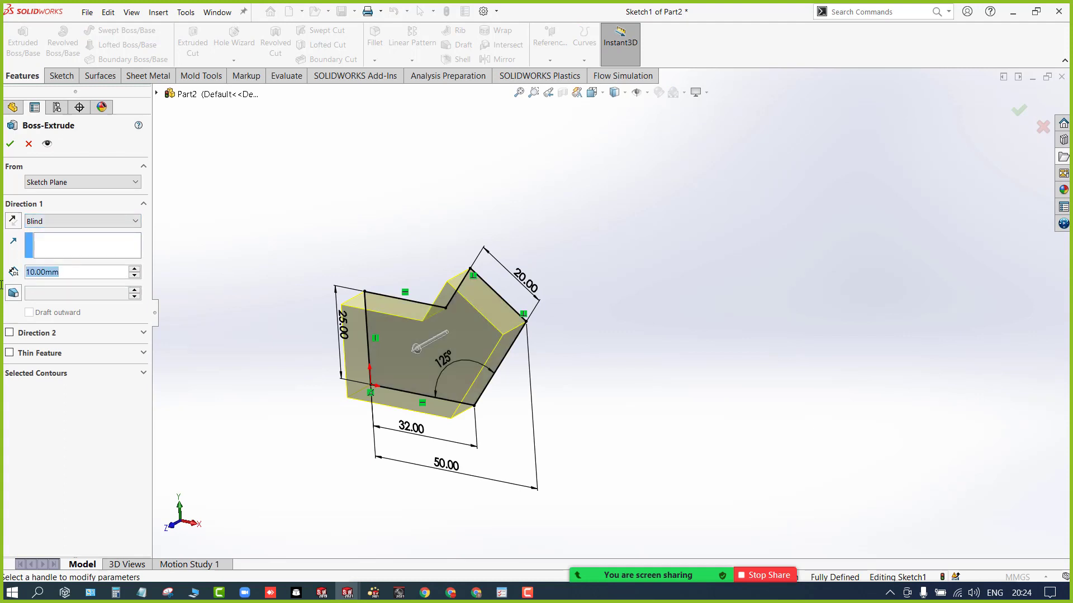
{"action": "type", "text": "6"}
{"action": "key", "text": "Return"}
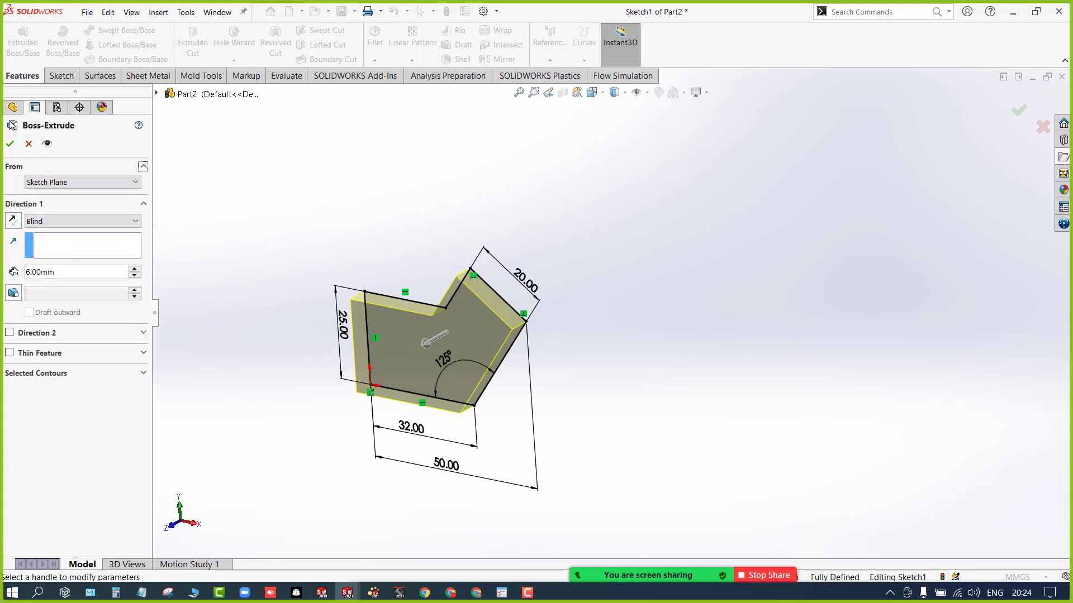
{"action": "left_click", "coordinate": [10, 144]}
{"action": "key", "text": "f"}
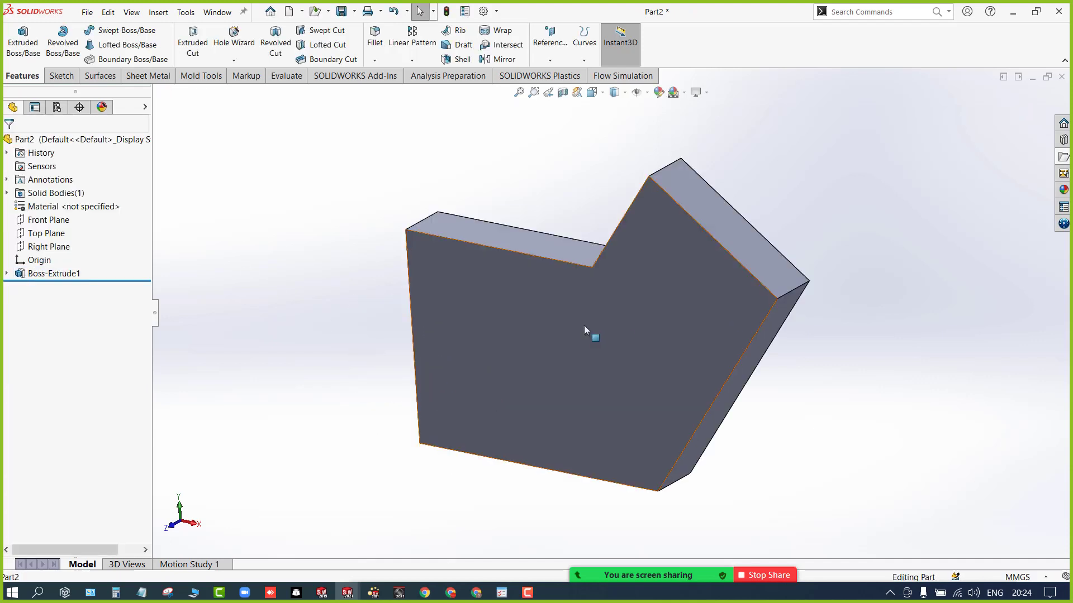
Step: Display the extruded plate's dimensions and set the angled arm's short end edge to 22 mm
{"action": "left_click", "coordinate": [498, 374]}
{"action": "scroll", "coordinate": [497, 371], "scroll_direction": "up", "scroll_amount": 4}
{"action": "left_click", "coordinate": [464, 353]}
{"action": "left_click", "coordinate": [608, 329]}
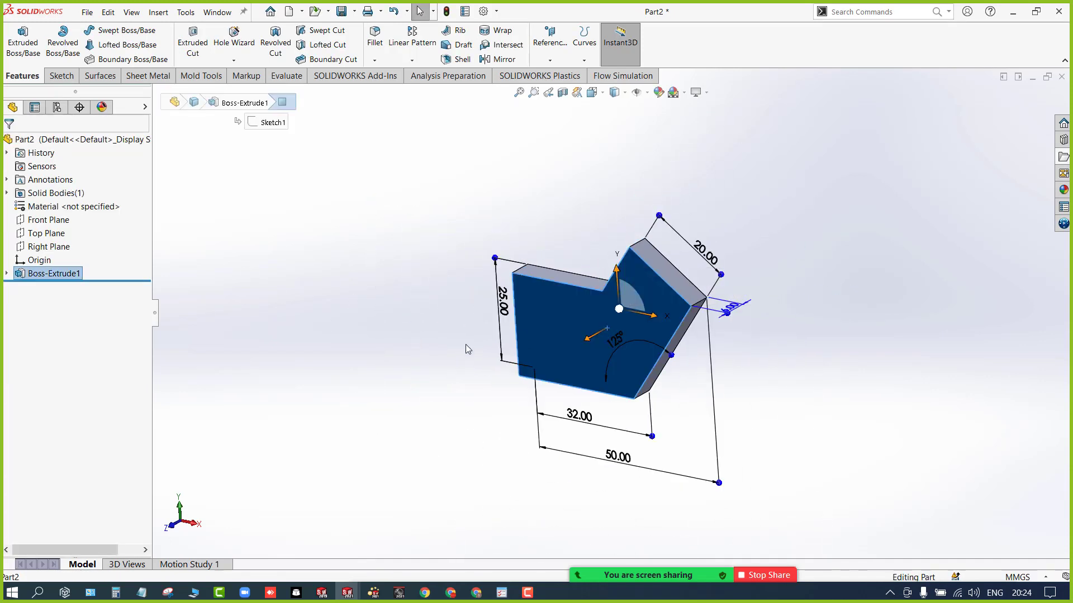
{"action": "left_click", "coordinate": [390, 431]}
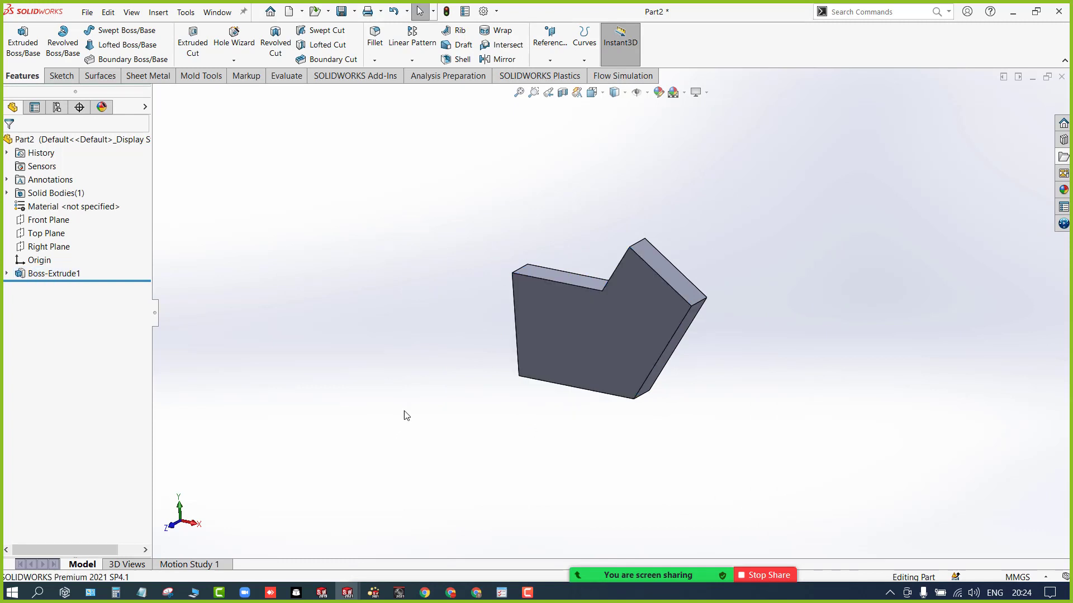
{"action": "left_click", "coordinate": [629, 330]}
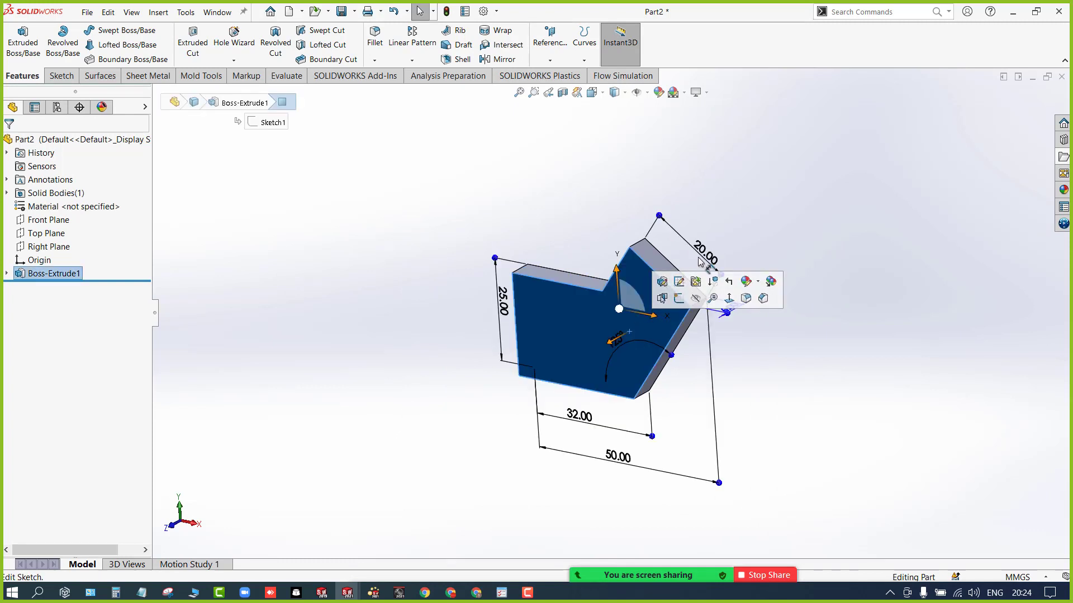
{"action": "left_click", "coordinate": [561, 196]}
{"action": "left_click", "coordinate": [572, 306]}
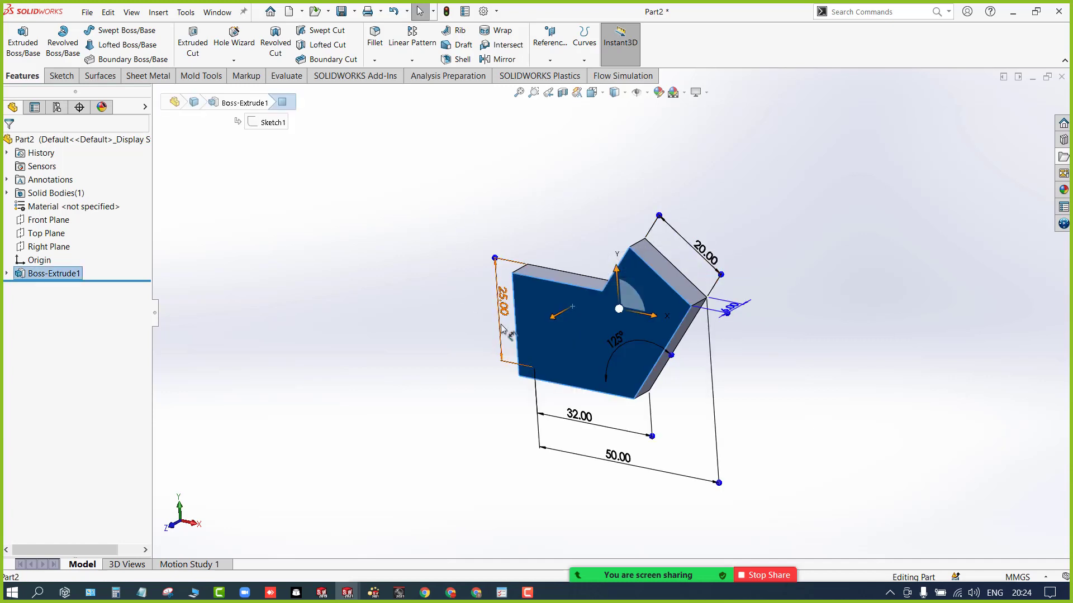
{"action": "double_click", "coordinate": [704, 252]}
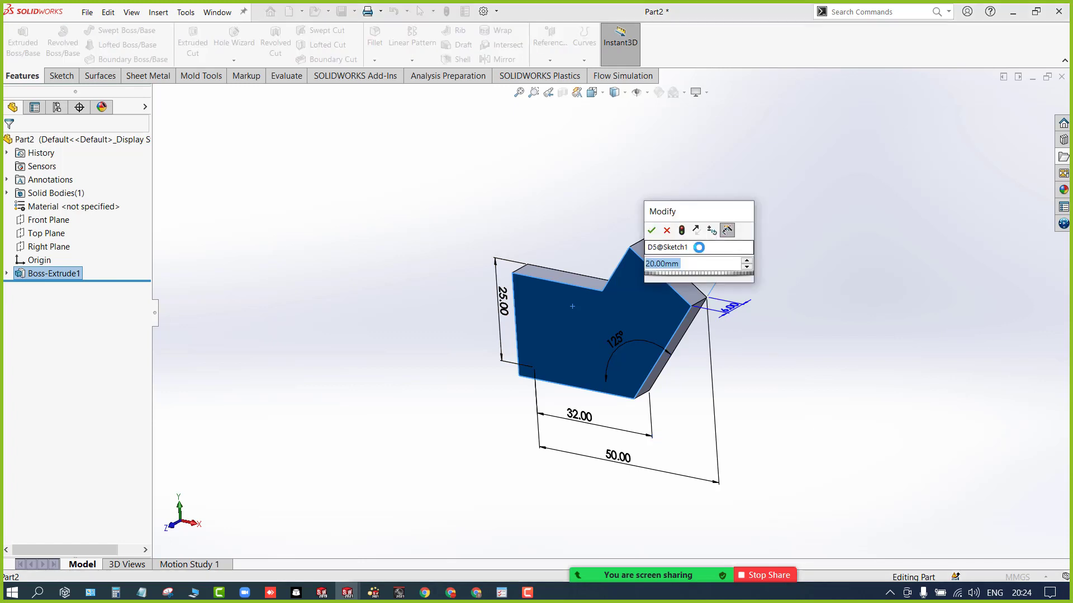
{"action": "type", "text": "12"}
{"action": "key", "text": "Return"}
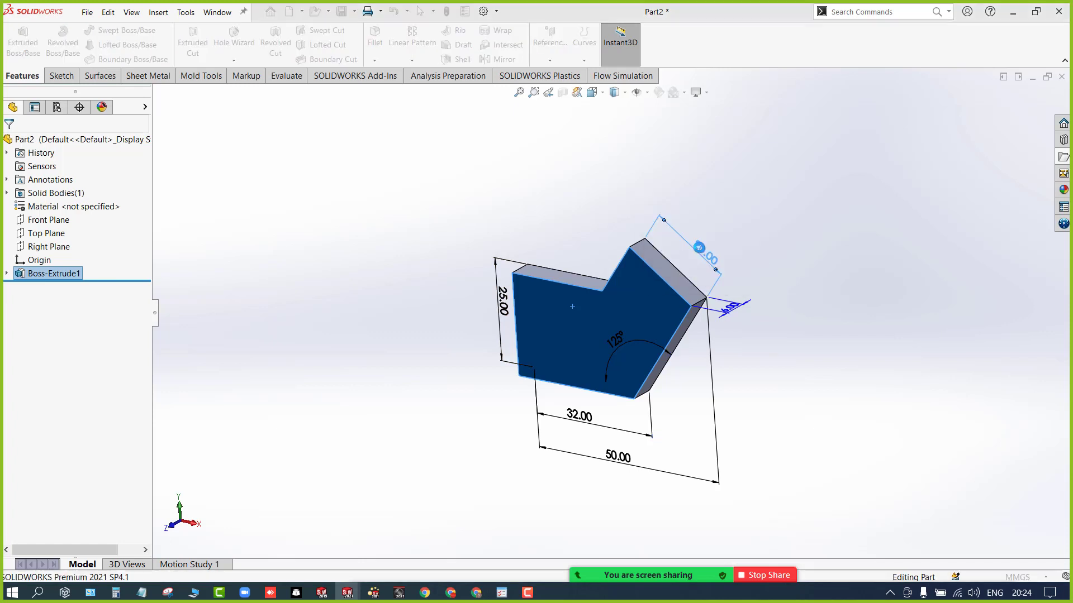
{"action": "left_click", "coordinate": [556, 196]}
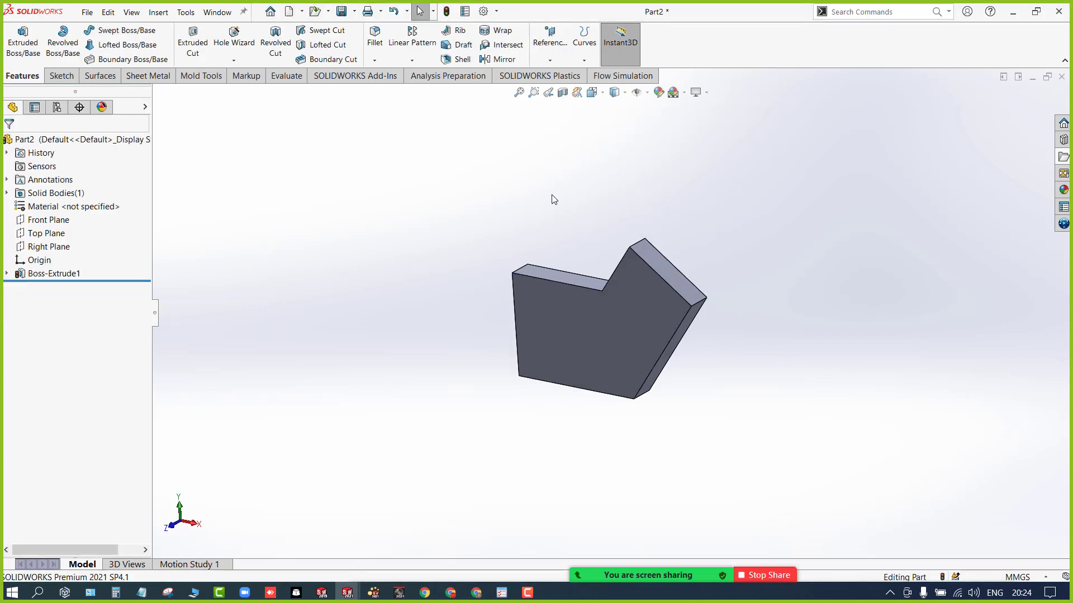
Step: Set the length of the angled arm's short end edge back to 20 mm on the solid plate
{"action": "double_click", "coordinate": [621, 315]}
{"action": "double_click", "coordinate": [701, 190]}
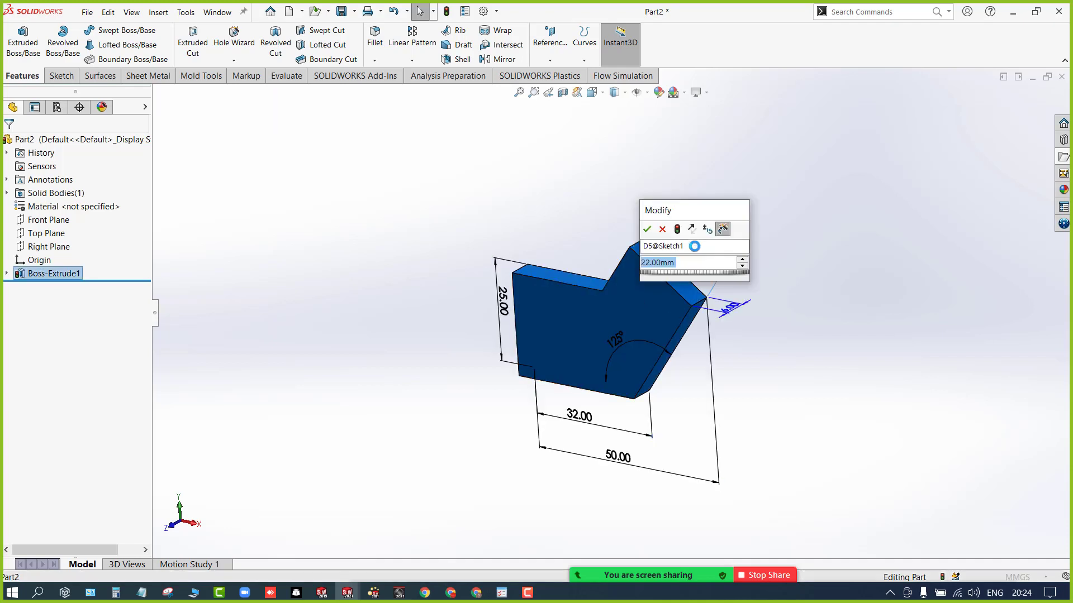
{"action": "type", "text": "20"}
{"action": "key", "text": "Return"}
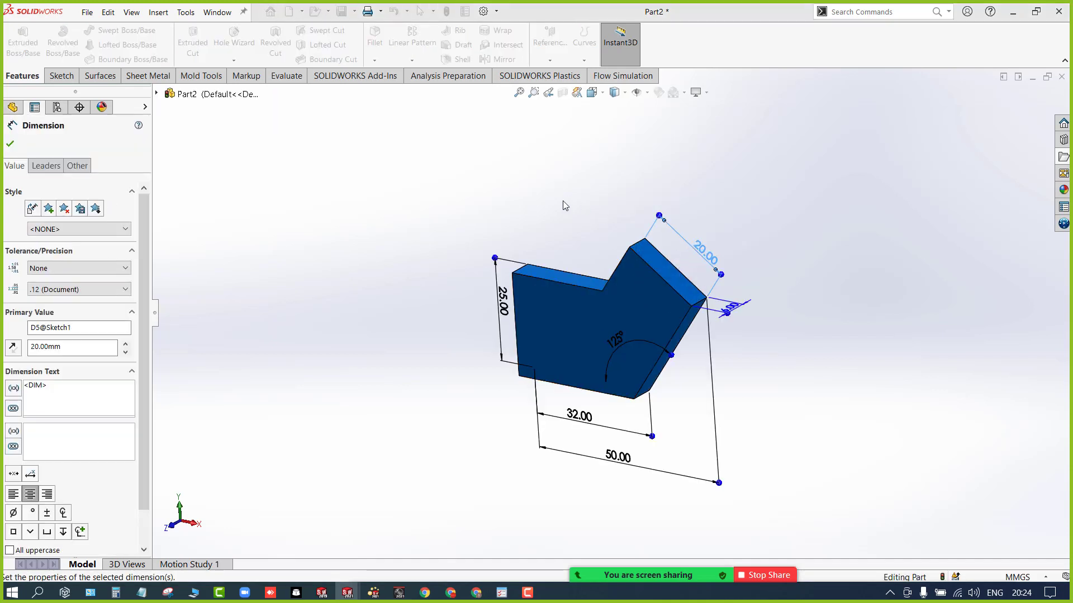
{"action": "left_click", "coordinate": [562, 200]}
Step: Display the front face's dimensions and set the plate's vertical edge height to 20 mm
{"action": "middle_click_drag", "start_coordinate": [333, 348], "coordinate": [358, 347]}
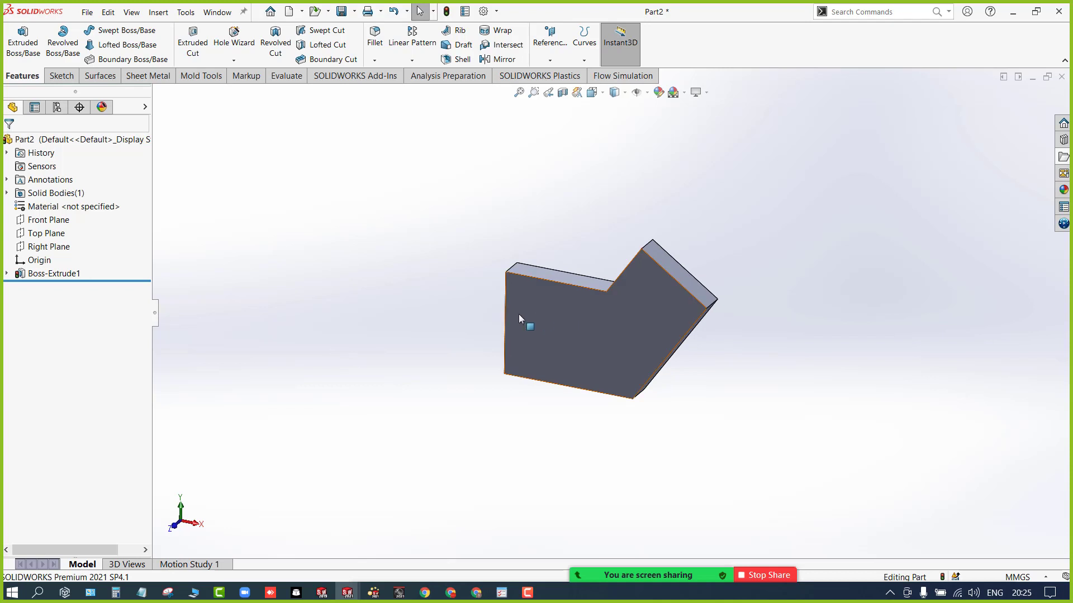
{"action": "key", "text": "f"}
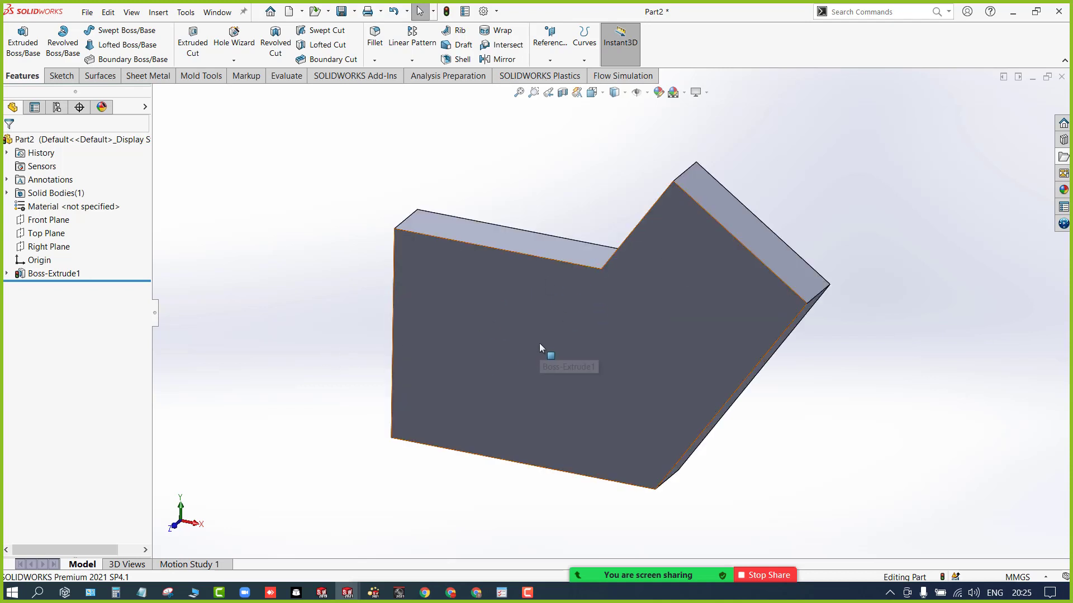
{"action": "left_click", "coordinate": [1064, 190]}
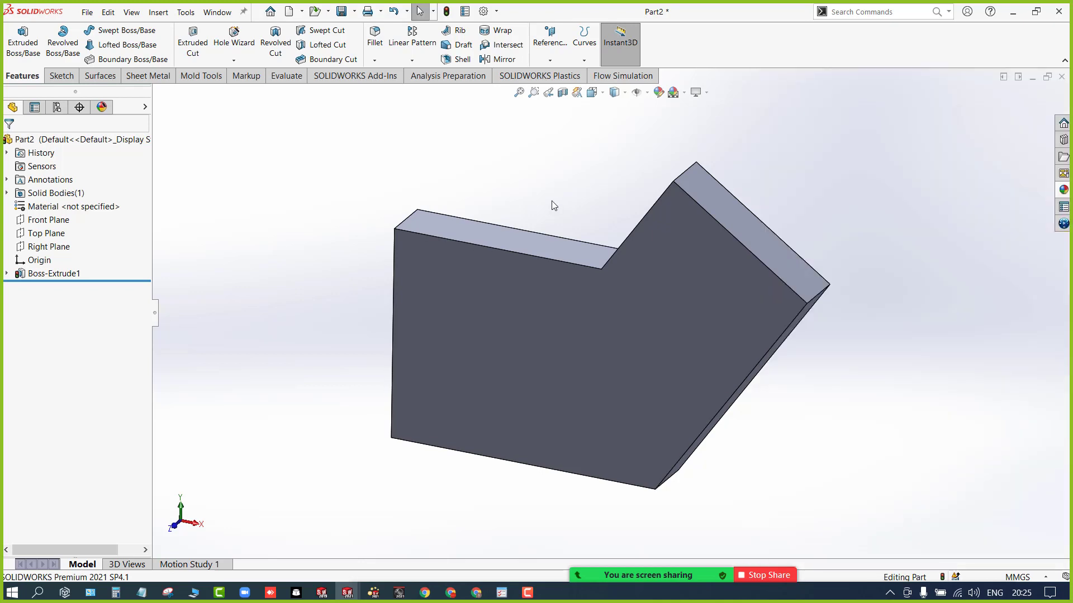
{"action": "left_click", "coordinate": [515, 297]}
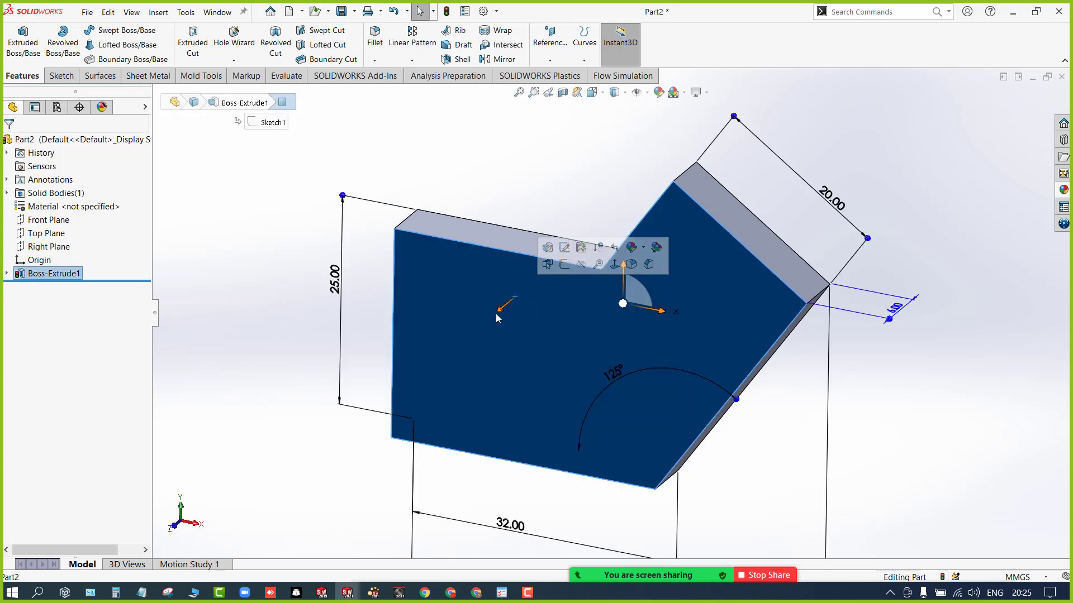
{"action": "scroll", "coordinate": [363, 308], "scroll_direction": "up", "scroll_amount": 3}
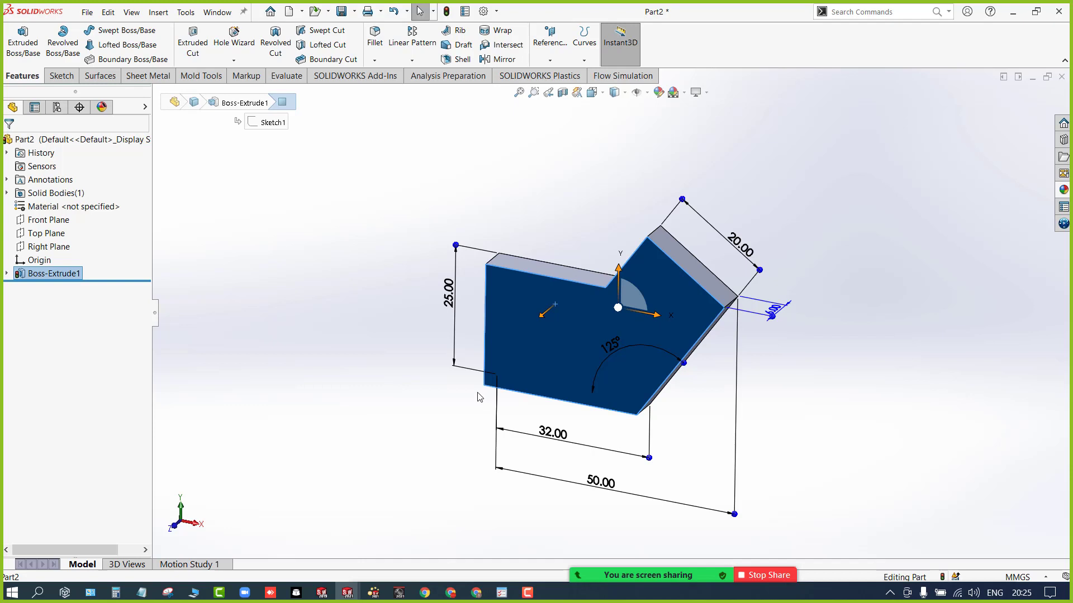
{"action": "left_click", "coordinate": [451, 294]}
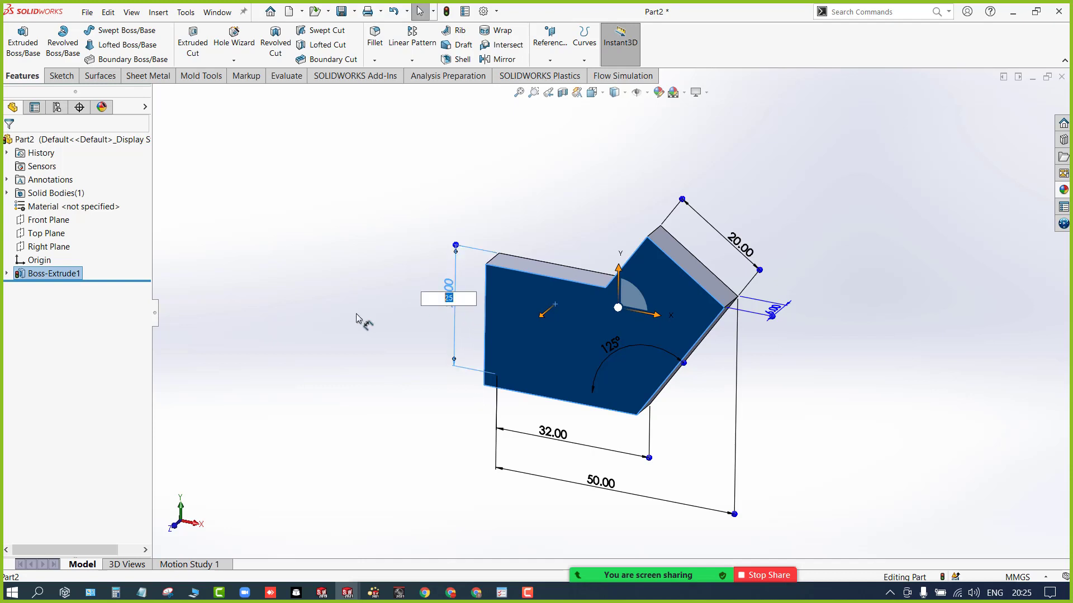
{"action": "type", "text": "20"}
{"action": "key", "text": "Return"}
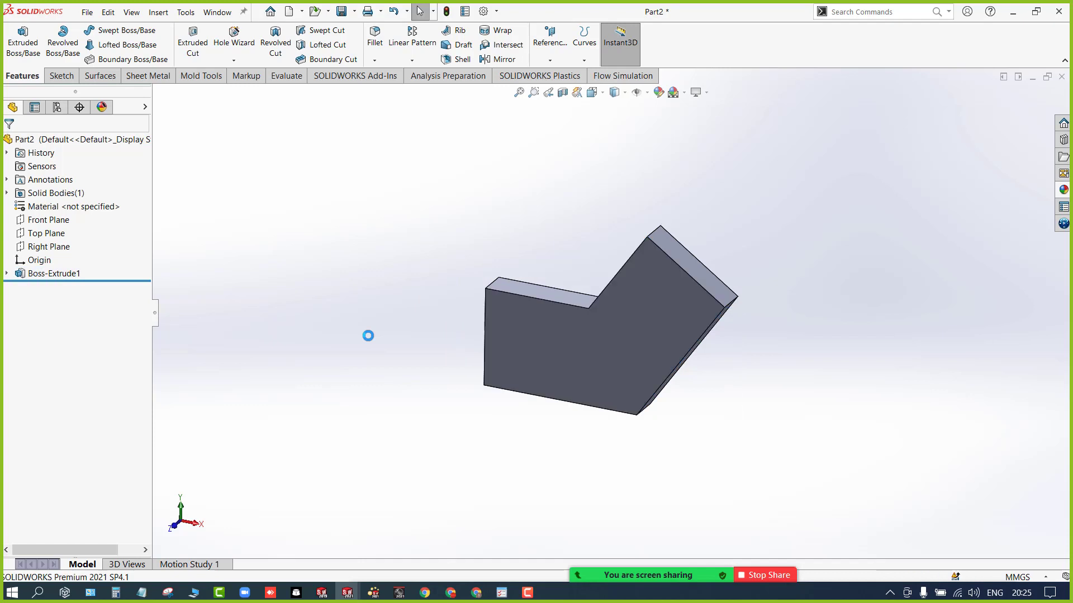
Step: Set the plate's vertical edge height back to 25 mm
{"action": "left_click", "coordinate": [536, 329]}
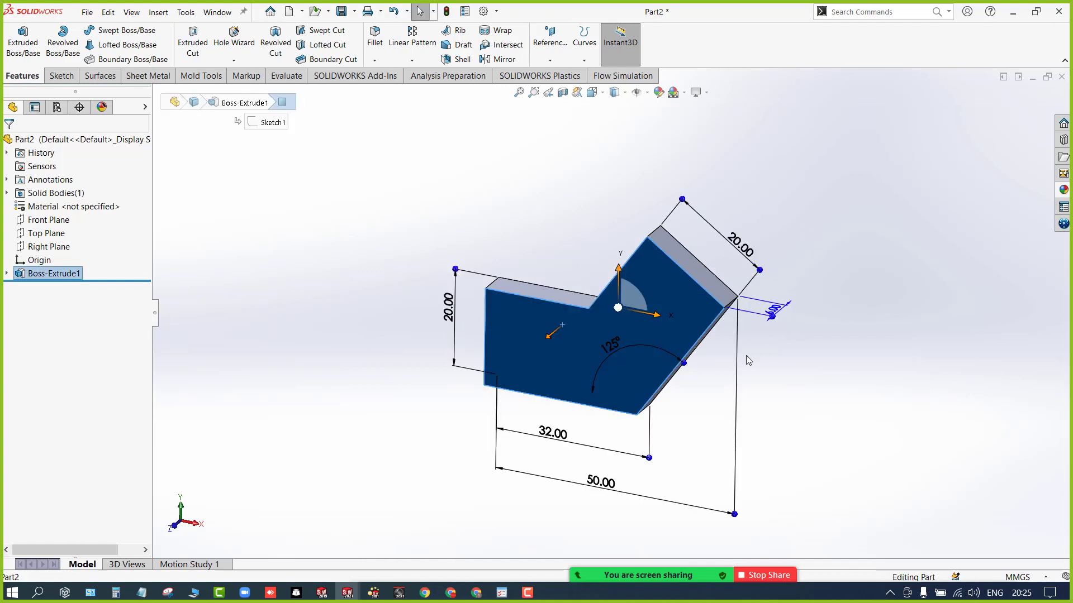
{"action": "left_click", "coordinate": [450, 316]}
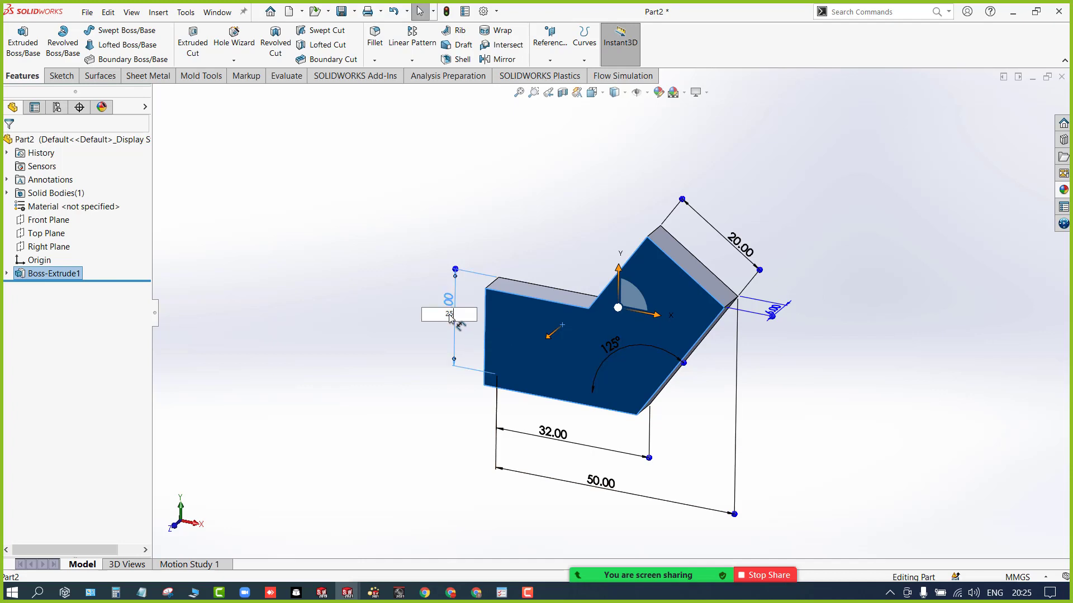
{"action": "type", "text": "25"}
{"action": "key", "text": "Return"}
{"action": "left_click", "coordinate": [388, 277]}
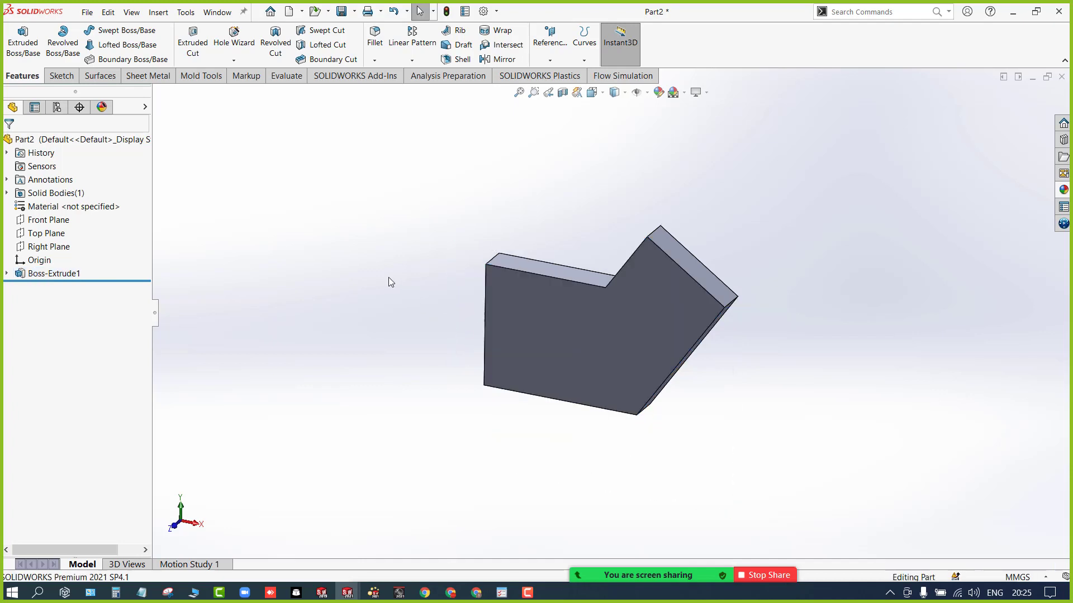
Step: Change the appearance of the whole Part2 to cyan from the standard color palette
{"action": "left_click", "coordinate": [579, 303]}
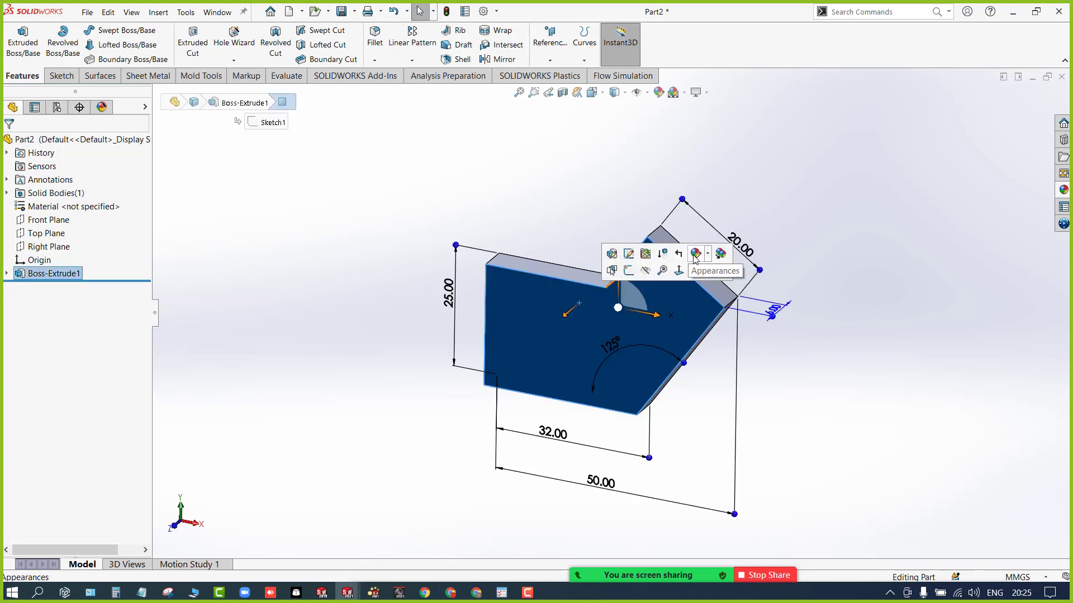
{"action": "left_click", "coordinate": [695, 256]}
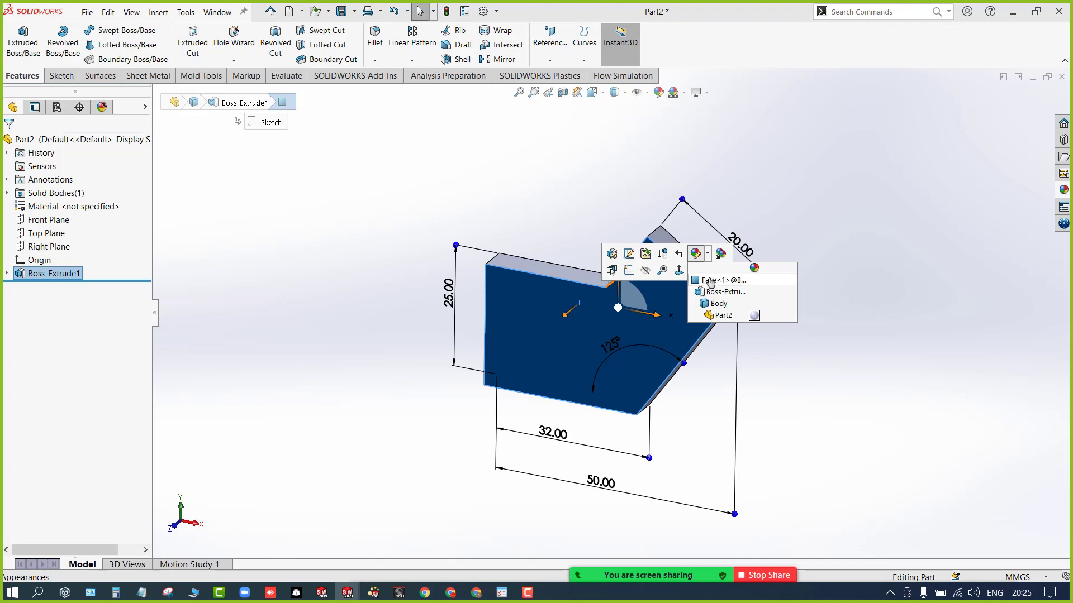
{"action": "left_click", "coordinate": [723, 316]}
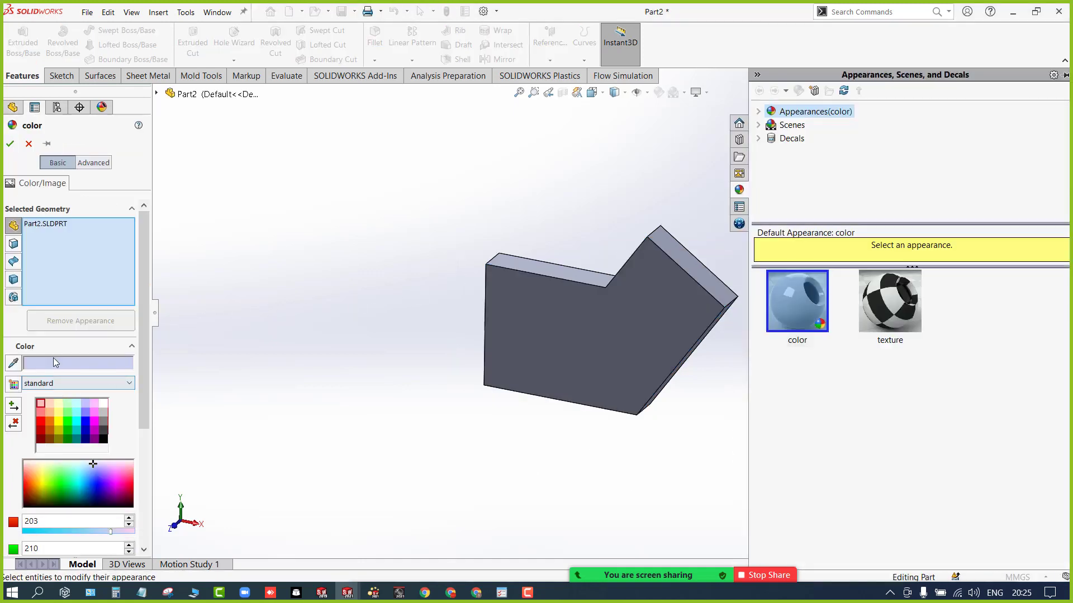
{"action": "left_click", "coordinate": [51, 421]}
{"action": "left_click", "coordinate": [73, 421]}
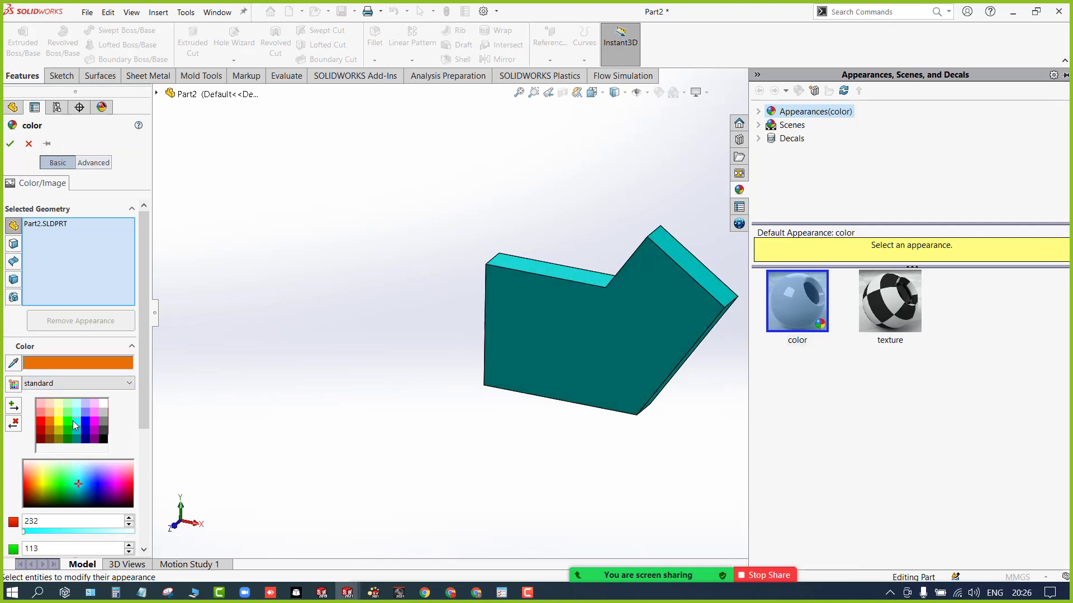
{"action": "left_click", "coordinate": [10, 143]}
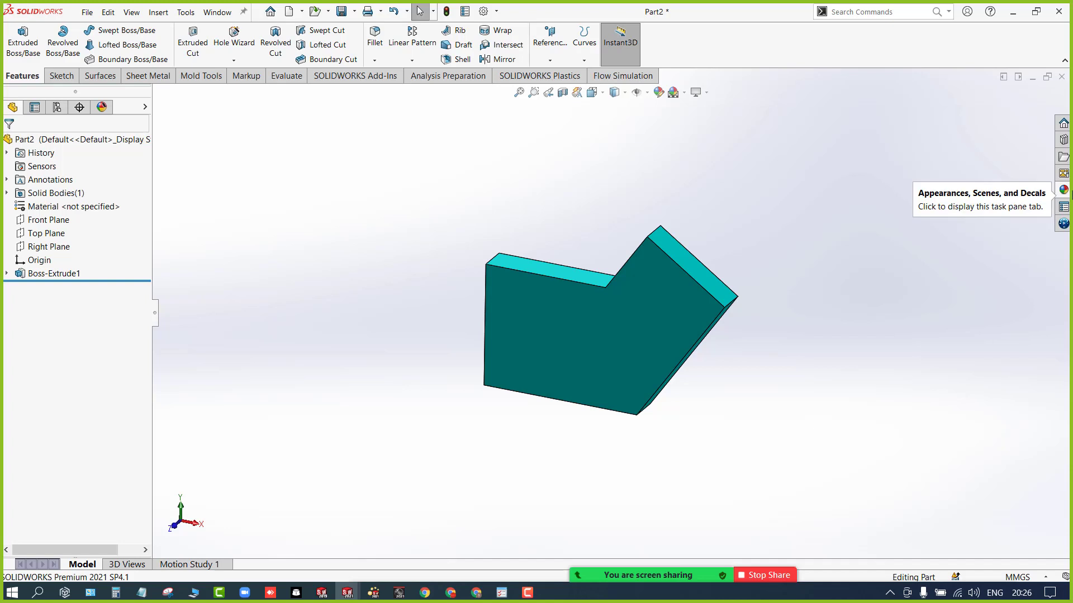
Step: Apply a steel appearance from the Metal appearance library to the whole part
{"action": "double_click", "coordinate": [804, 111]}
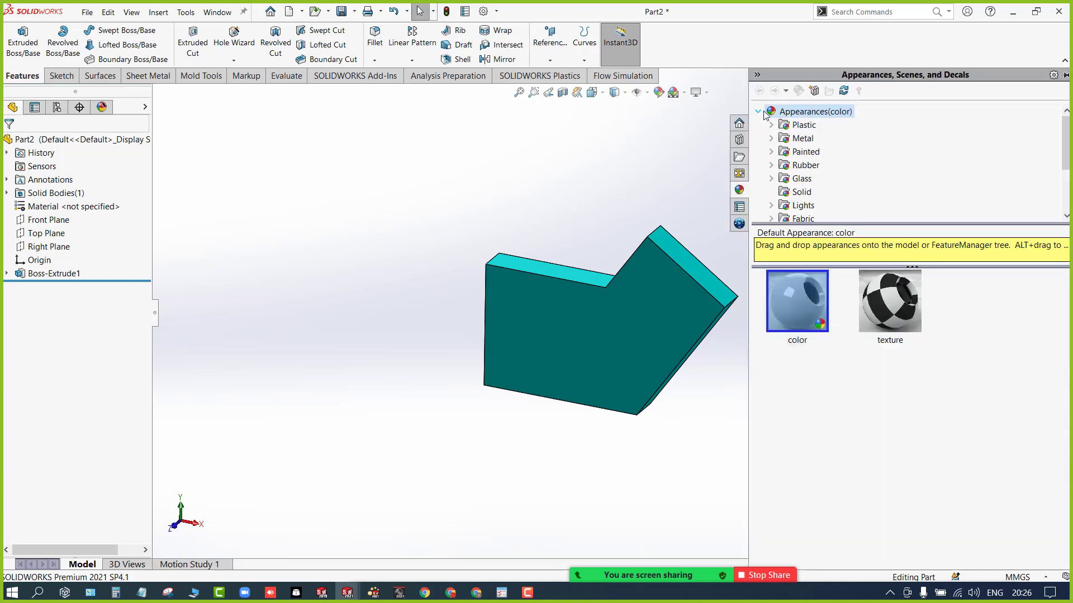
{"action": "left_click", "coordinate": [777, 141]}
{"action": "left_click", "coordinate": [814, 124]}
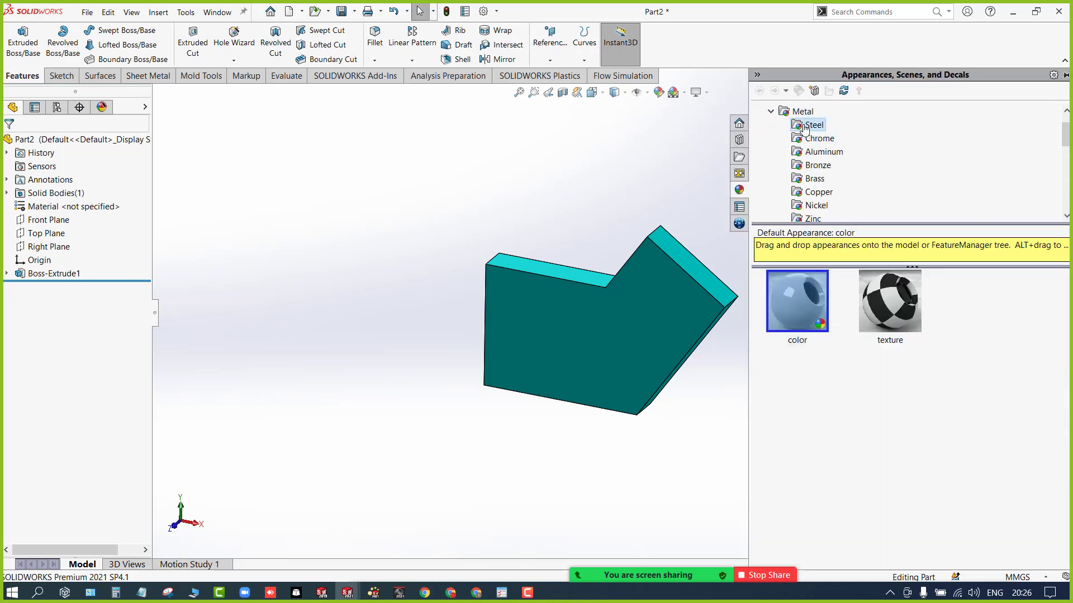
{"action": "left_click_drag", "start_coordinate": [796, 310], "coordinate": [631, 327]}
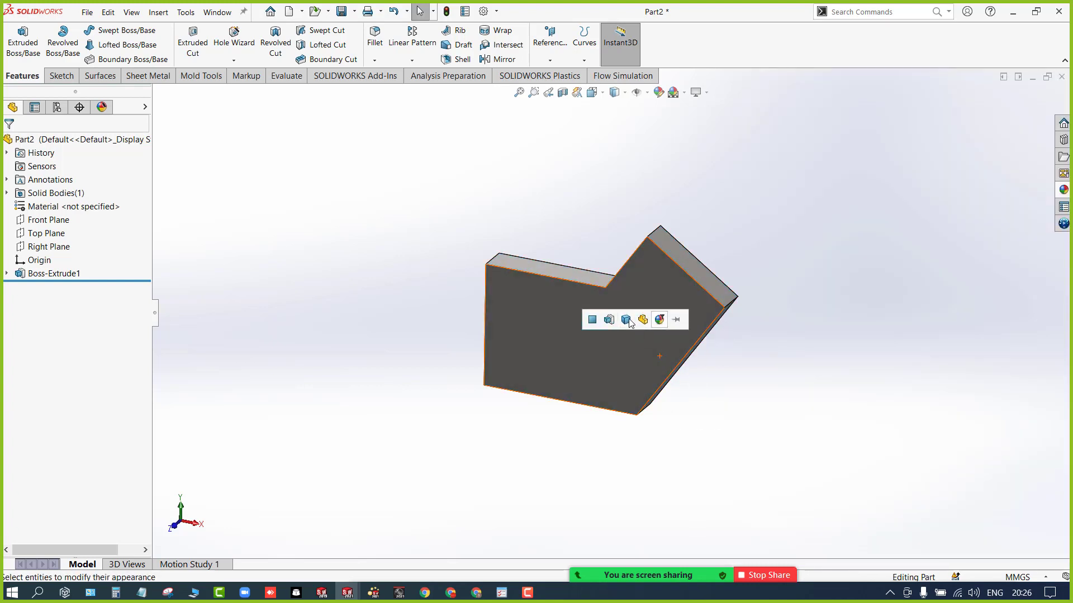
{"action": "left_click", "coordinate": [643, 320]}
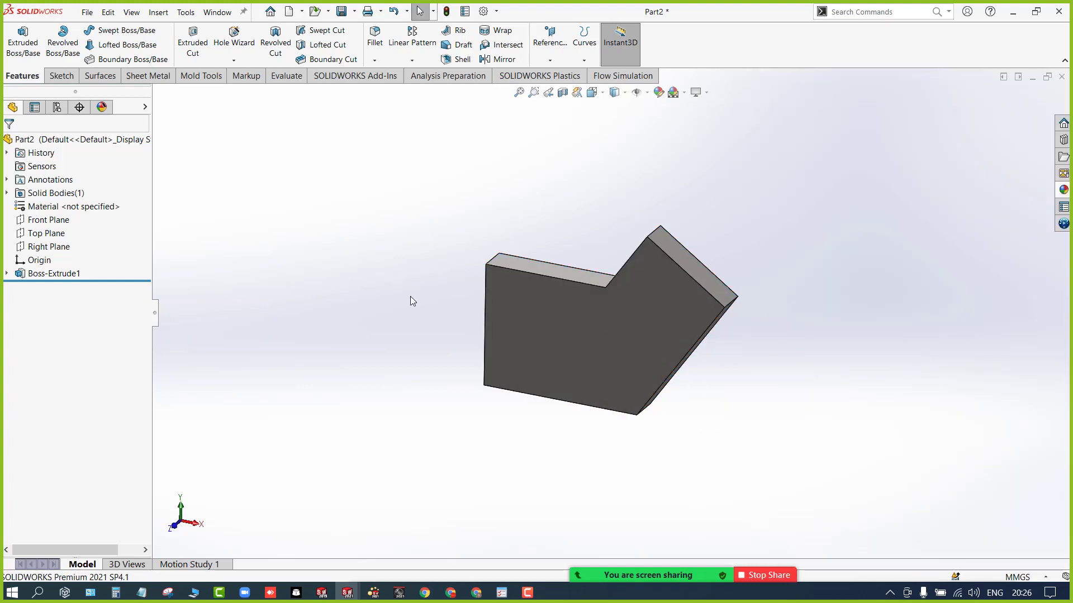
Step: Turn on RealView Graphics and Shadows In Shaded Mode for the plate's display
{"action": "scroll", "coordinate": [411, 297], "scroll_direction": "down", "scroll_amount": 3}
{"action": "left_click", "coordinate": [697, 93]}
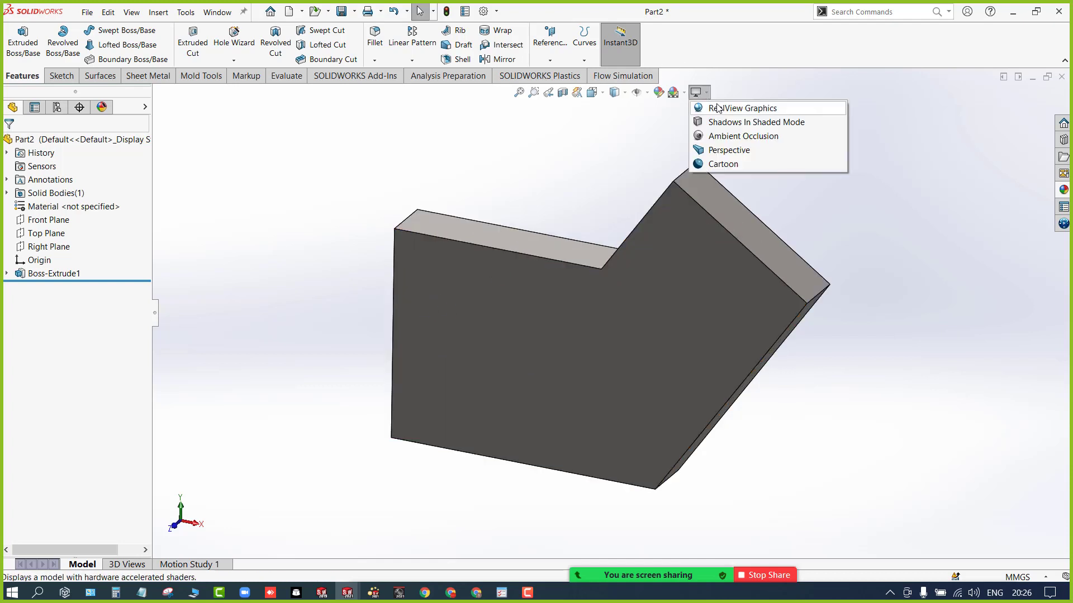
{"action": "left_click", "coordinate": [712, 134]}
{"action": "left_click", "coordinate": [696, 92]}
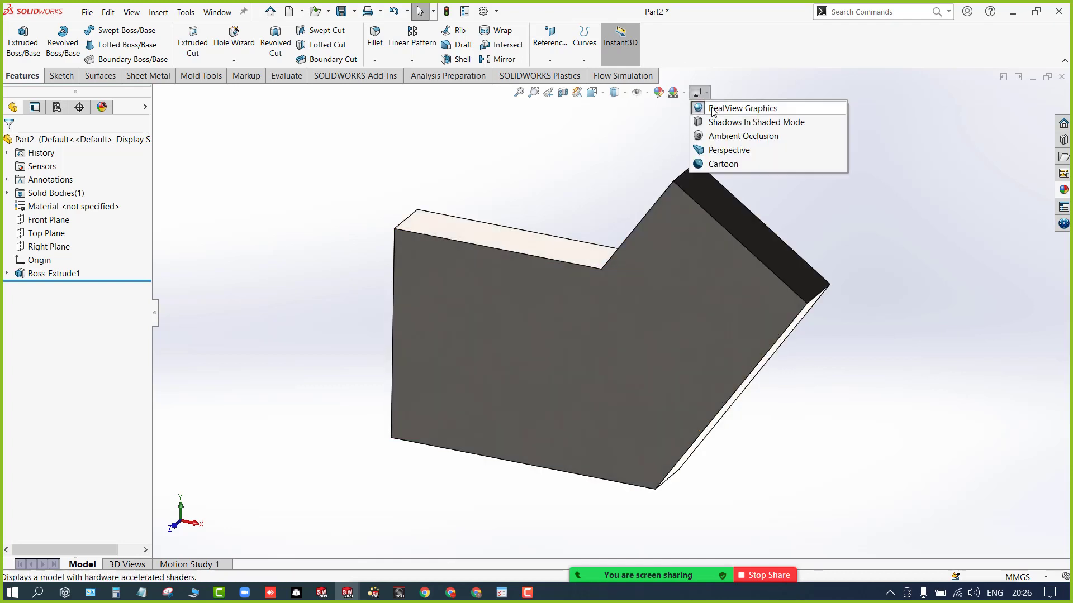
{"action": "left_click", "coordinate": [718, 118]}
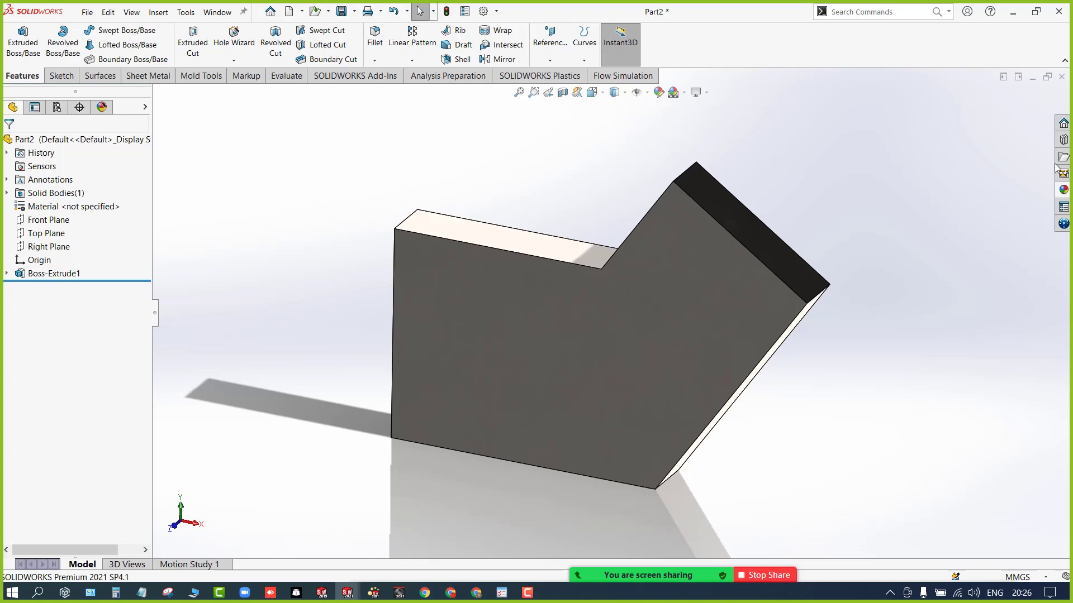
Step: Apply the stainless steel treadplate appearance to the whole part and fit the model in view
{"action": "left_click", "coordinate": [1063, 190]}
{"action": "scroll", "coordinate": [917, 298], "scroll_direction": "down", "scroll_amount": 4}
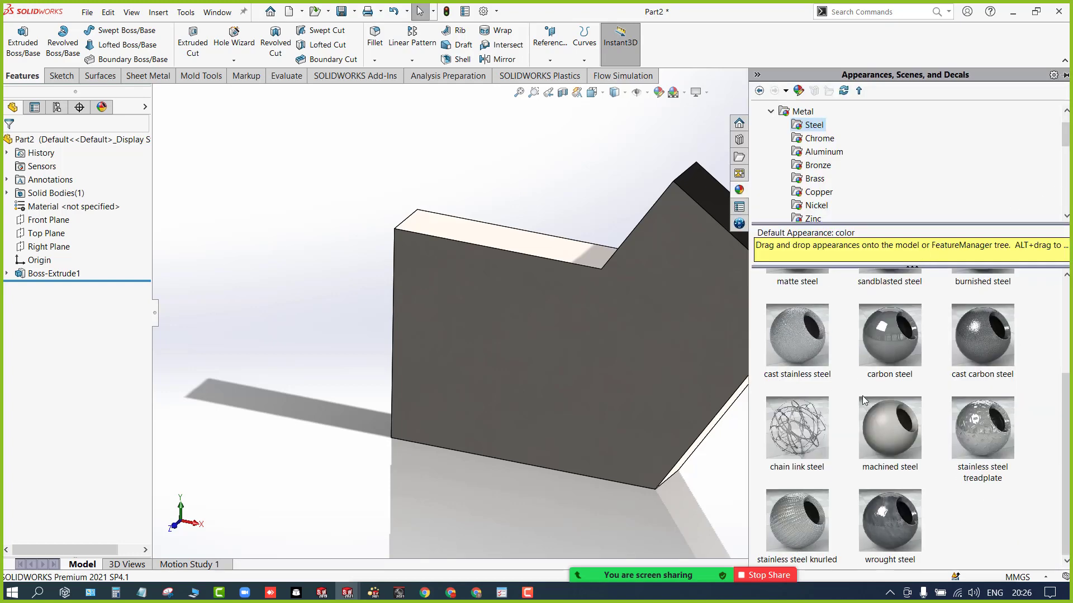
{"action": "left_click_drag", "start_coordinate": [983, 428], "coordinate": [614, 360]}
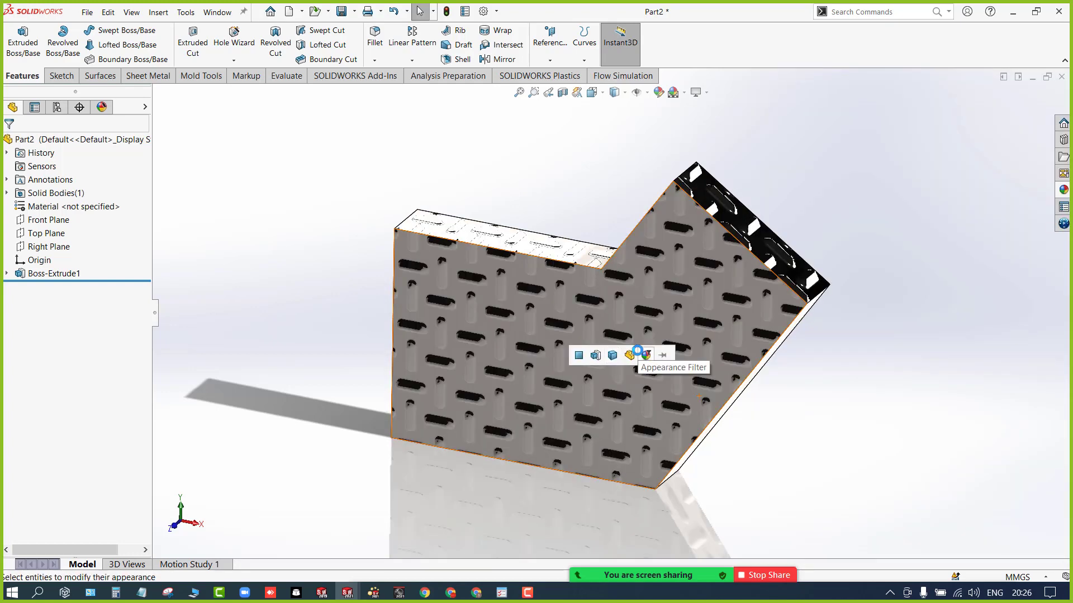
{"action": "left_click", "coordinate": [642, 354]}
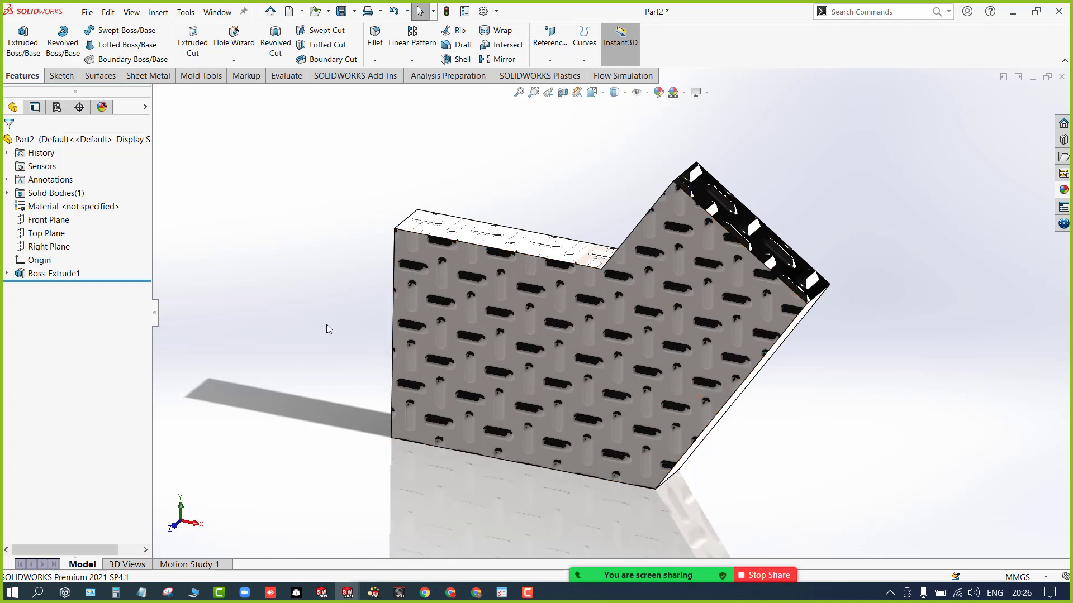
{"action": "key", "text": "f"}
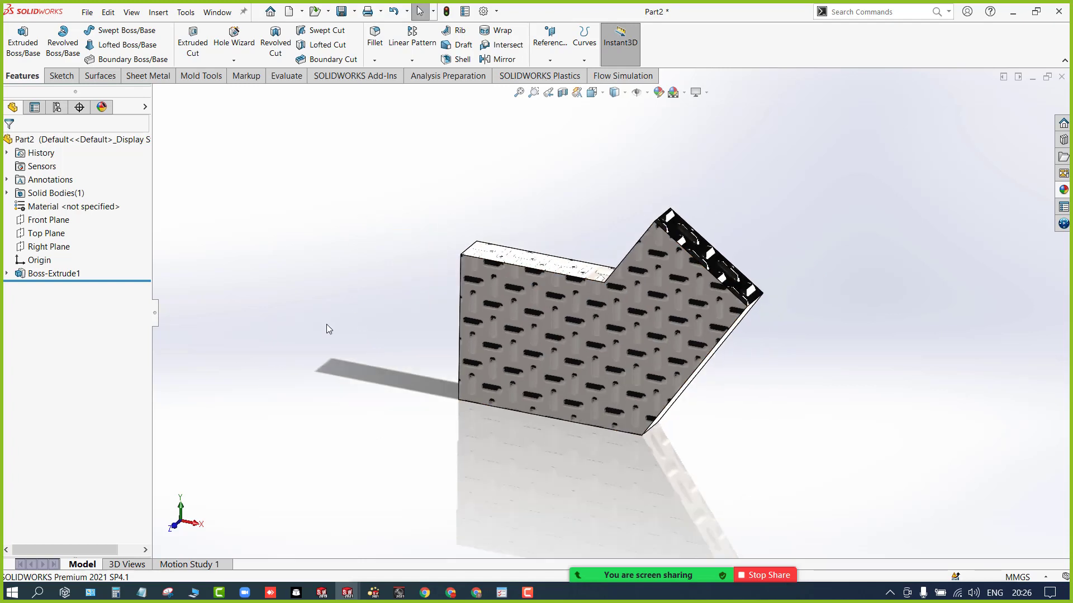
Step: Preview the completed Sketch and Extrude exercise files of Lesson02 Introduction to sketching in the training files folder
{"action": "left_click", "coordinate": [1064, 160]}
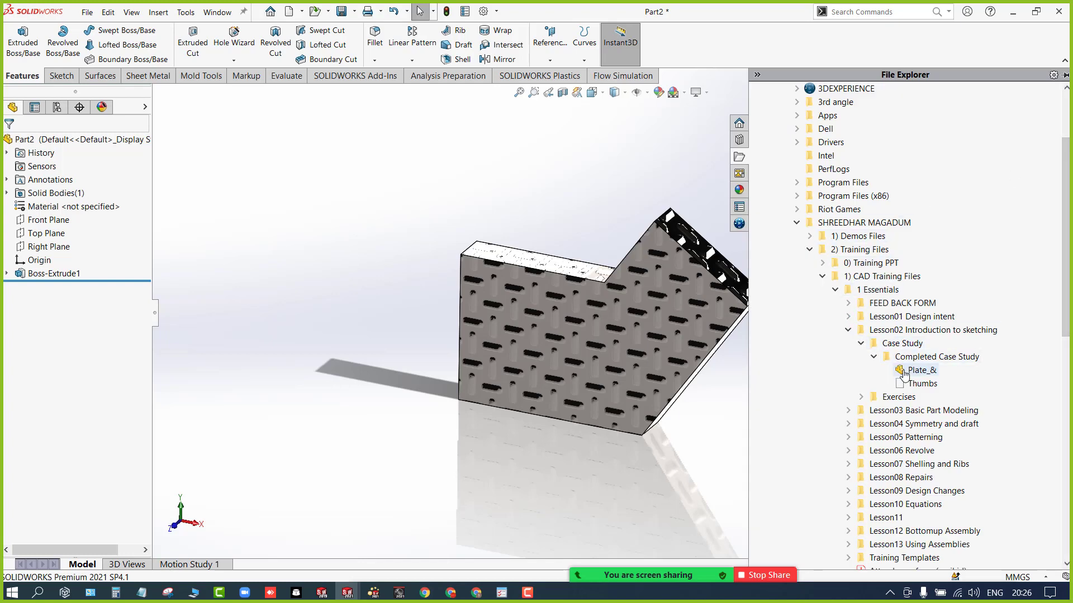
{"action": "scroll", "coordinate": [903, 374], "scroll_direction": "down", "scroll_amount": 1}
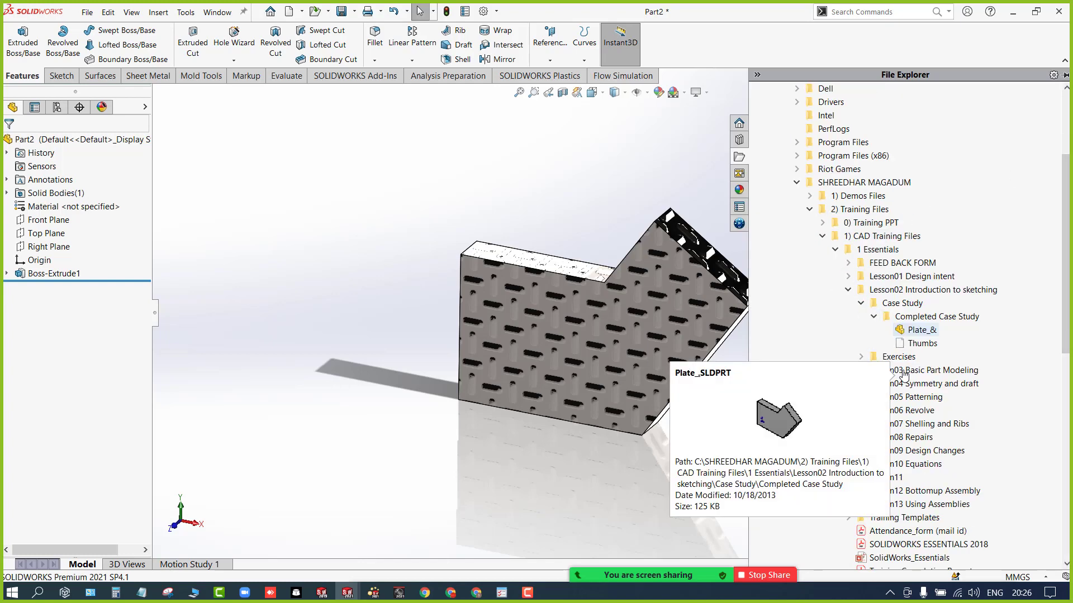
{"action": "left_click", "coordinate": [862, 356]}
{"action": "left_click", "coordinate": [873, 370]}
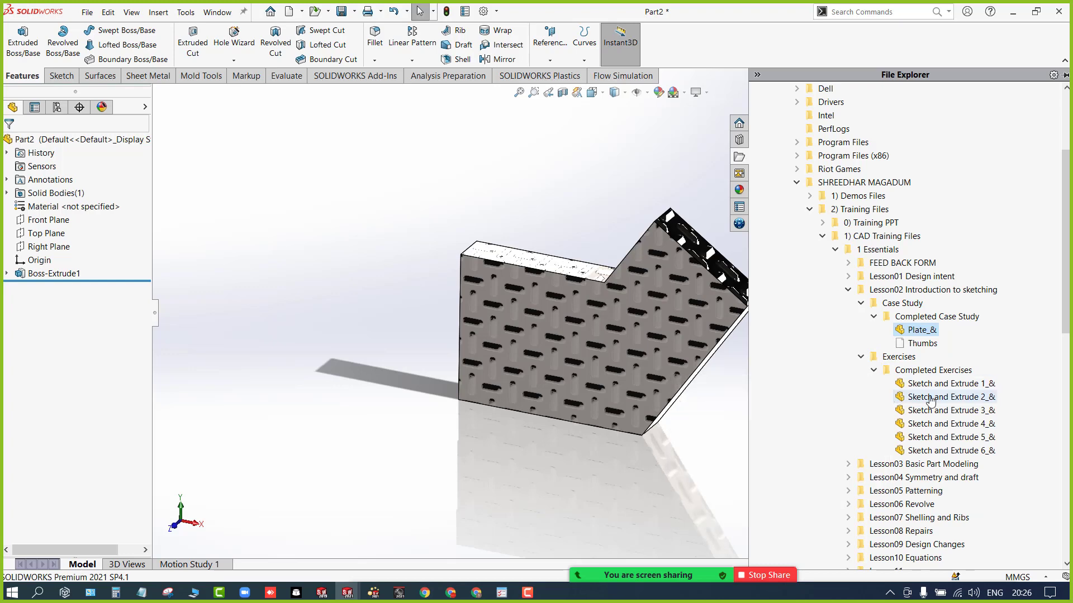
{"action": "mouse_move", "coordinate": [928, 425]}
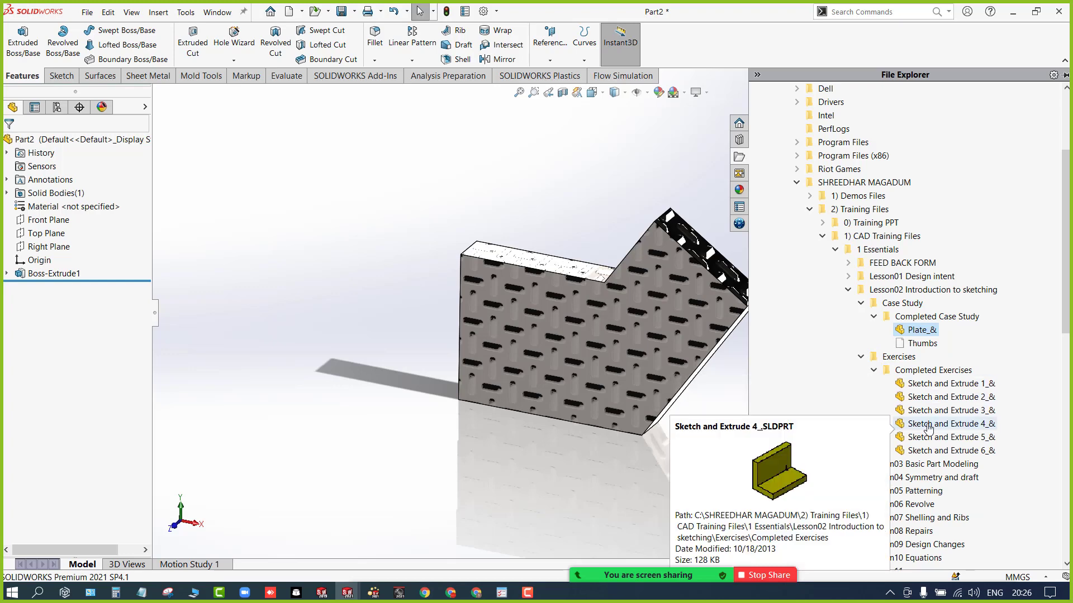
{"action": "mouse_move", "coordinate": [926, 450]}
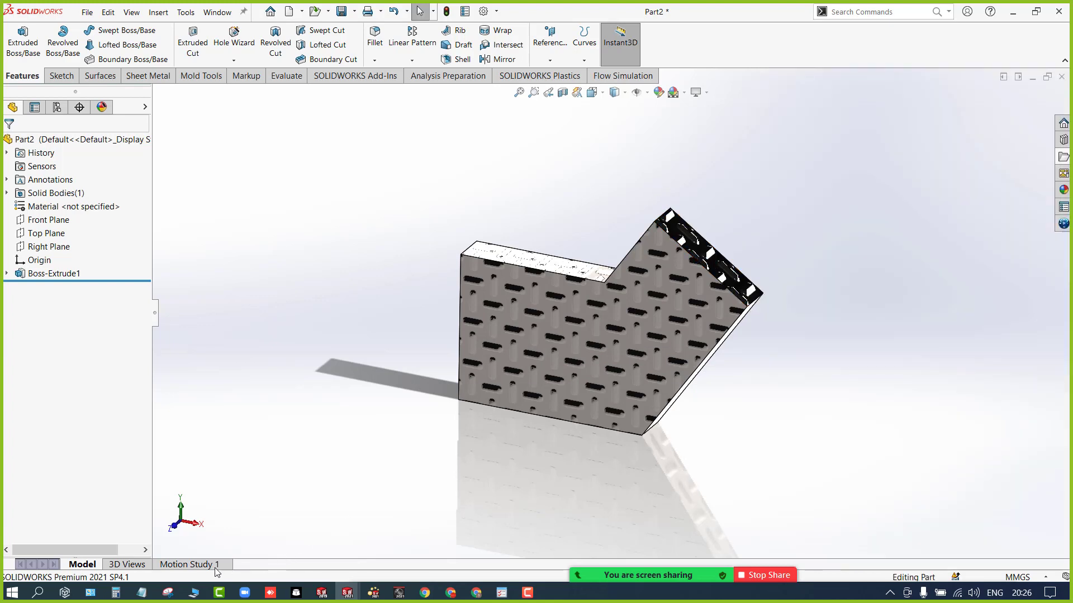
Step: Switch to Internet Explorer and search the web for "solidworks training"
{"action": "left_click", "coordinate": [38, 592]}
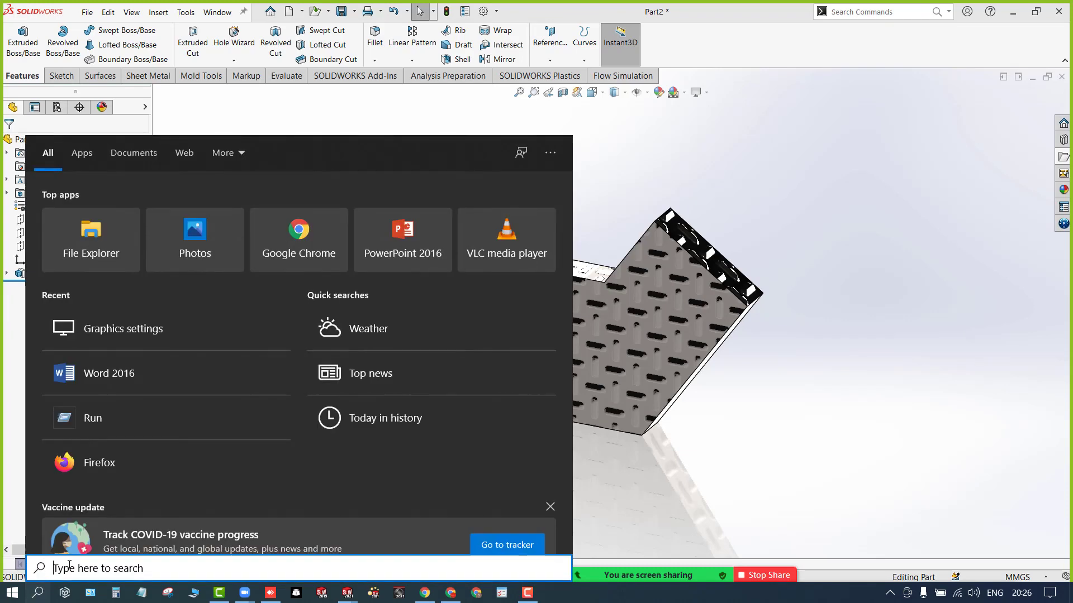
{"action": "type", "text": "explo"}
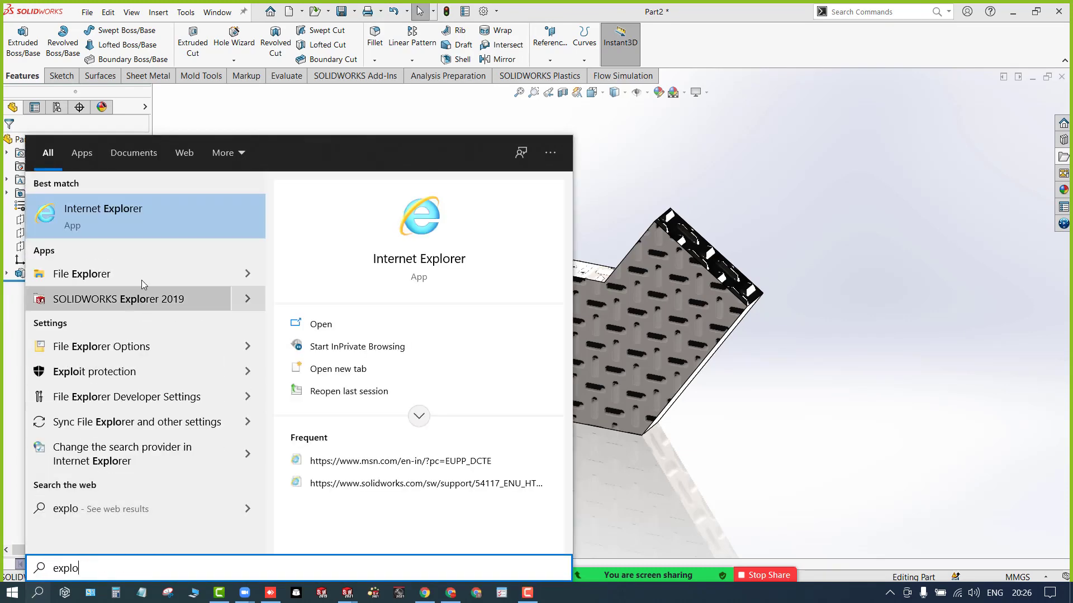
{"action": "left_click", "coordinate": [139, 212]}
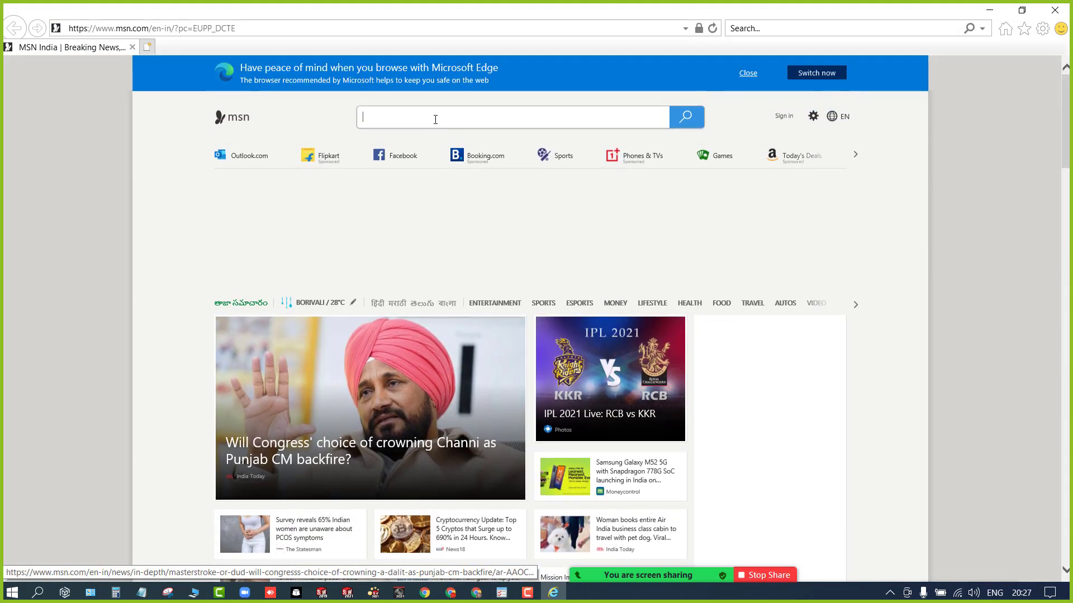
{"action": "type", "text": "s"}
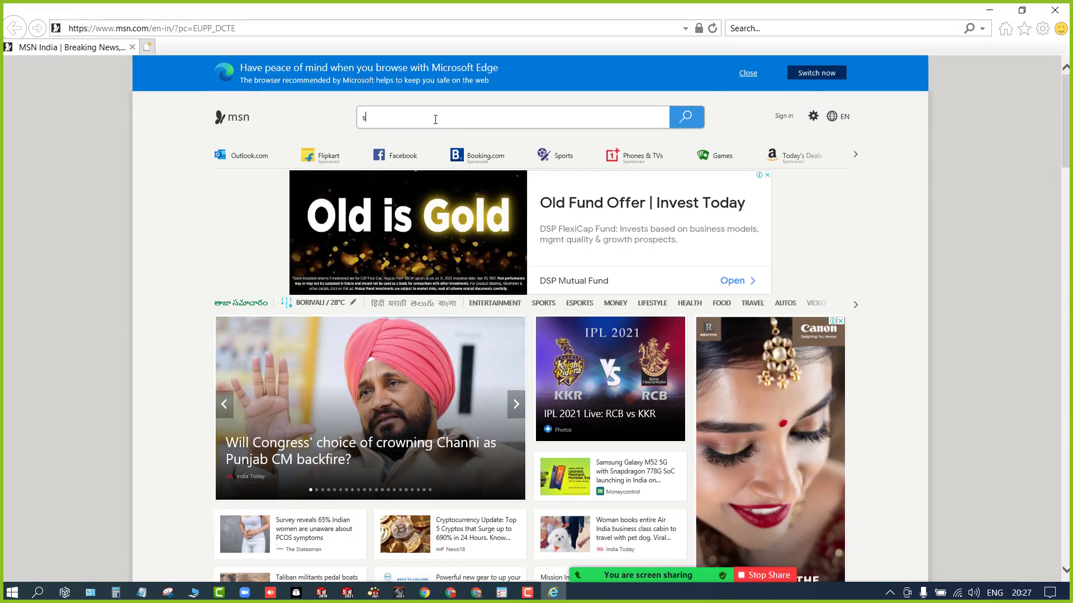
{"action": "type", "text": "olidworkd"}
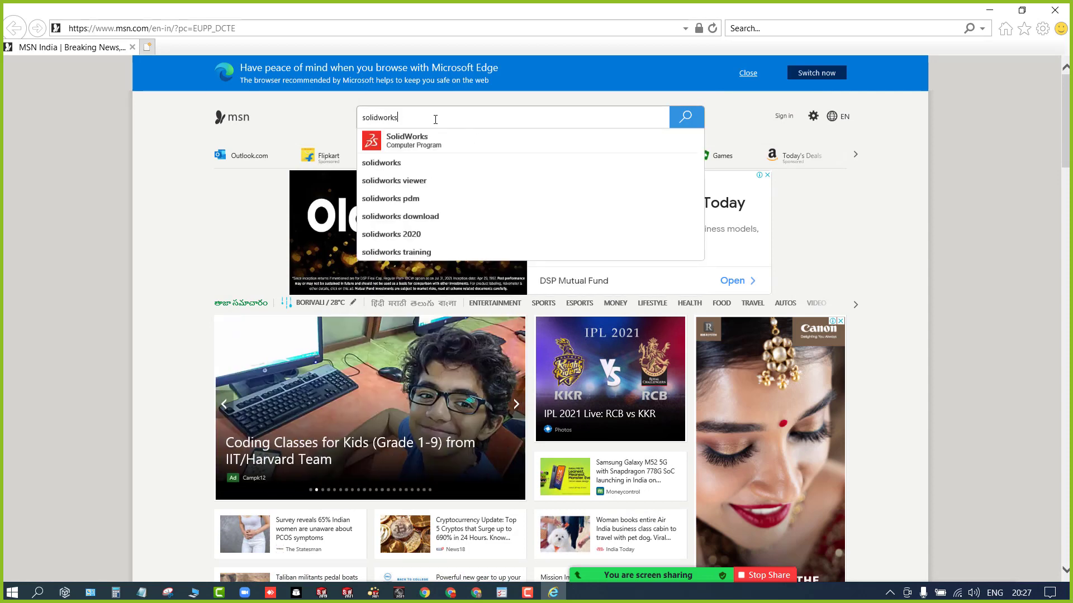
{"action": "type", "text": " tutorial"}
{"action": "key", "text": "Return"}
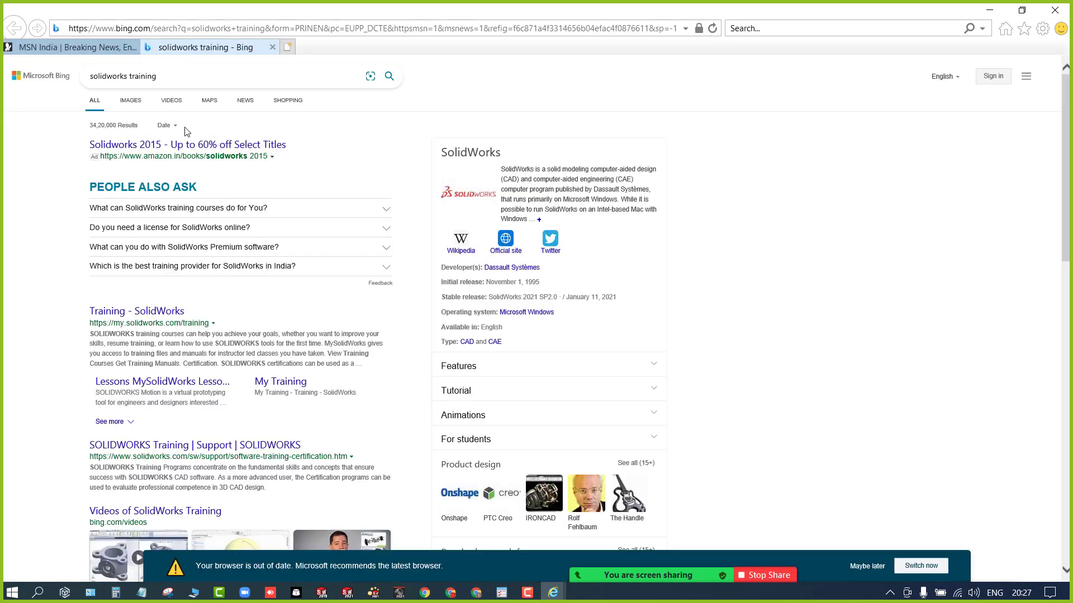
Step: Refine the web search to "solidworks training files" and open the All SOLIDWORKS Training Files page
{"action": "left_click", "coordinate": [183, 79]}
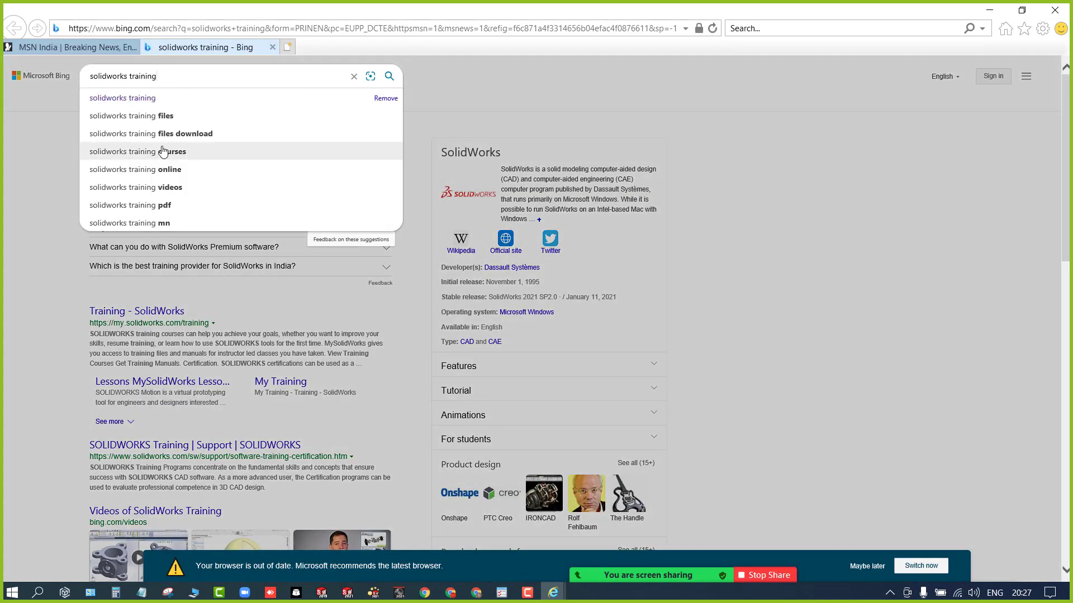
{"action": "left_click", "coordinate": [165, 114]}
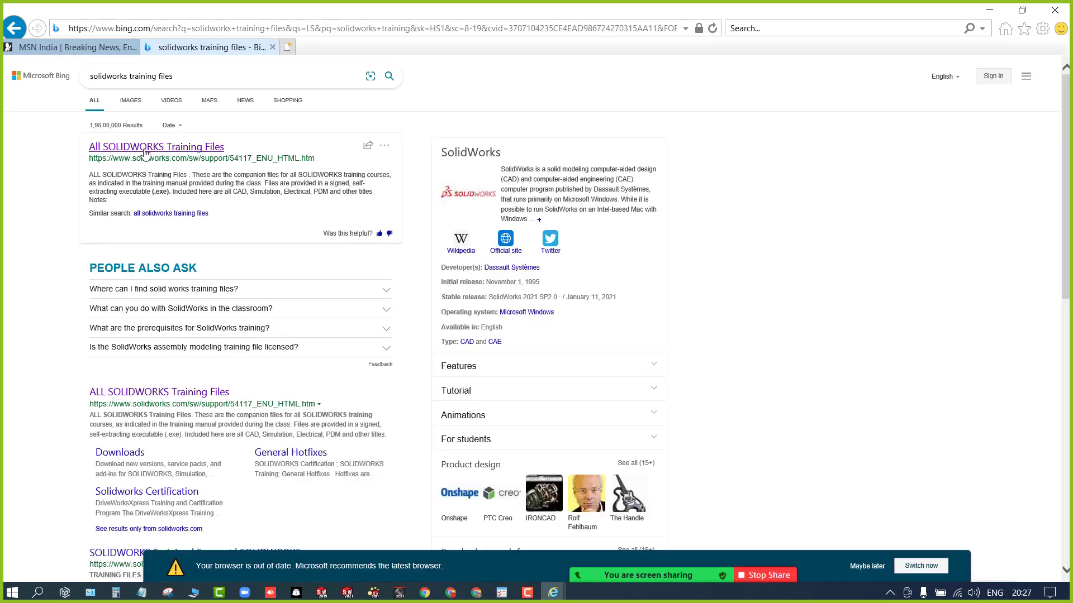
{"action": "left_click", "coordinate": [157, 148]}
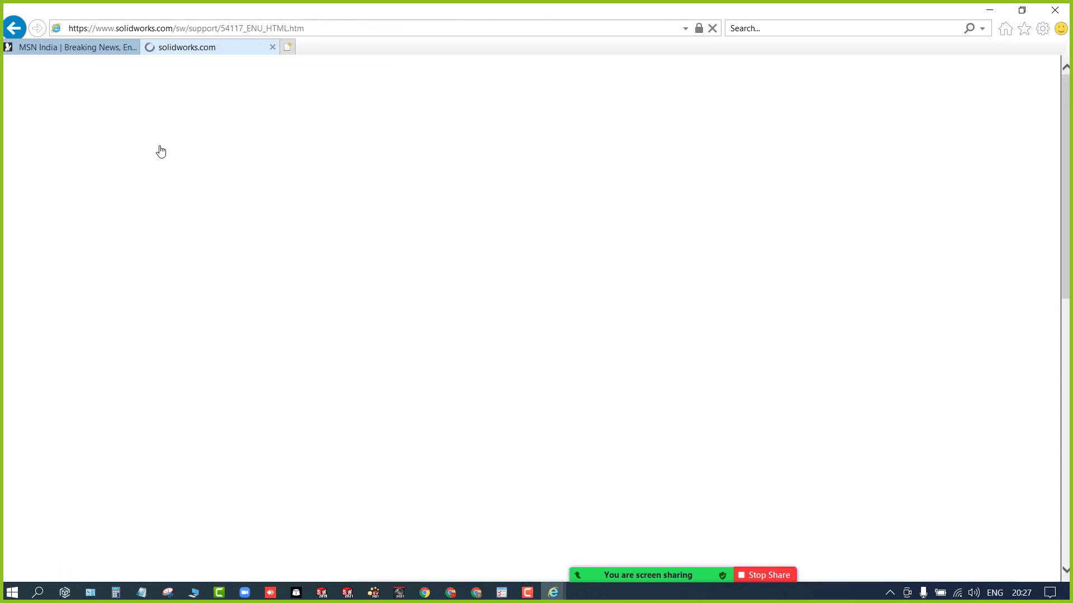
{"action": "scroll", "coordinate": [390, 228], "scroll_direction": "down", "scroll_amount": 5}
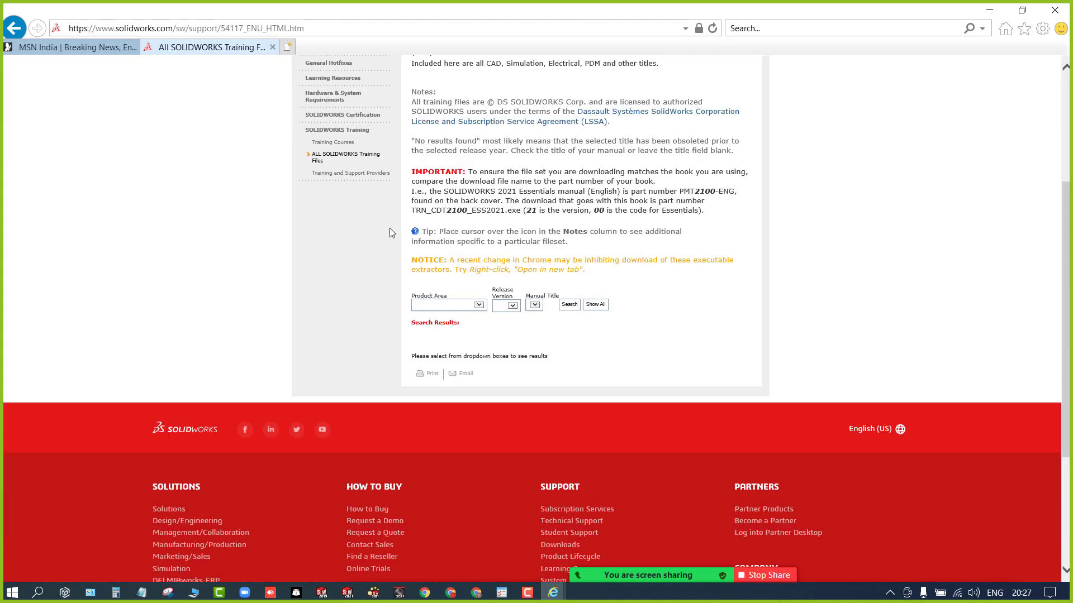
Step: Search the training files for product area SOLIDWORKS CAD, release version 2021 and manual title Essentials
{"action": "left_click", "coordinate": [479, 275]}
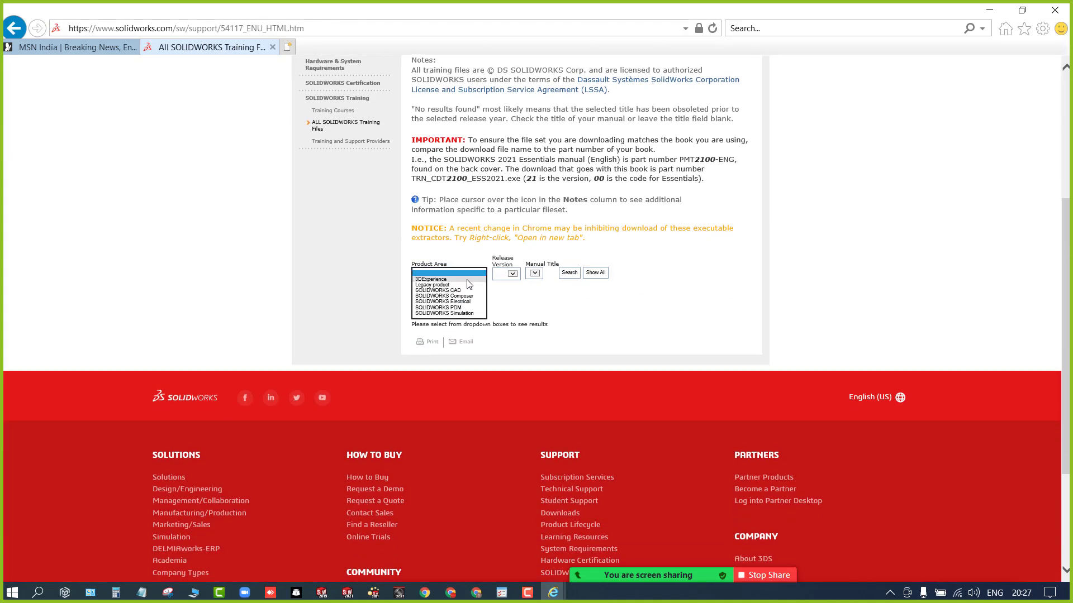
{"action": "left_click", "coordinate": [447, 290]}
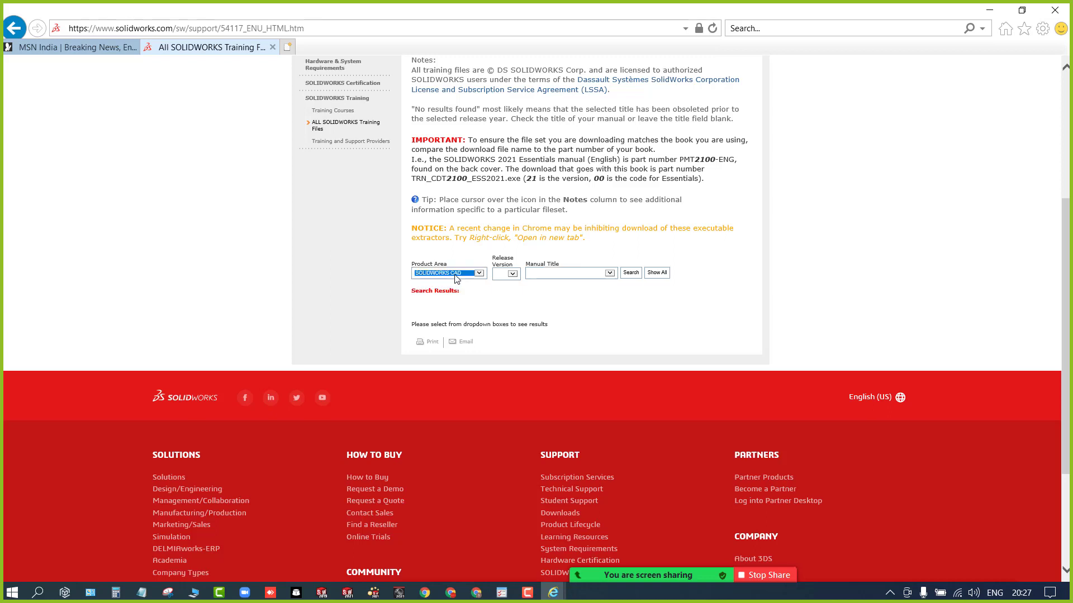
{"action": "left_click", "coordinate": [508, 277]}
{"action": "left_click", "coordinate": [507, 289]}
{"action": "left_click", "coordinate": [610, 275]}
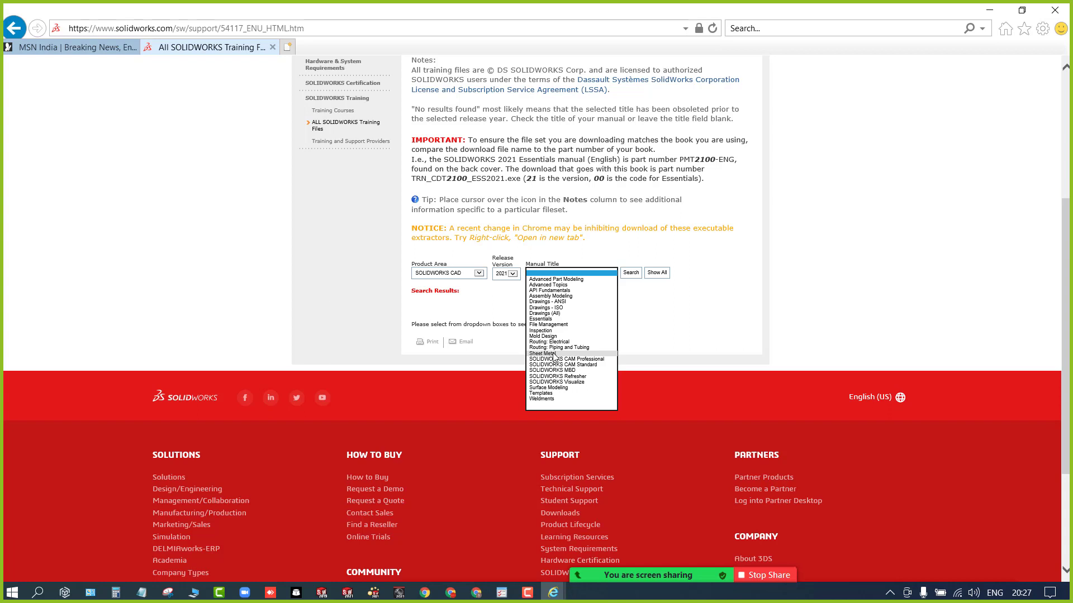
{"action": "left_click", "coordinate": [550, 319]}
{"action": "left_click", "coordinate": [630, 273]}
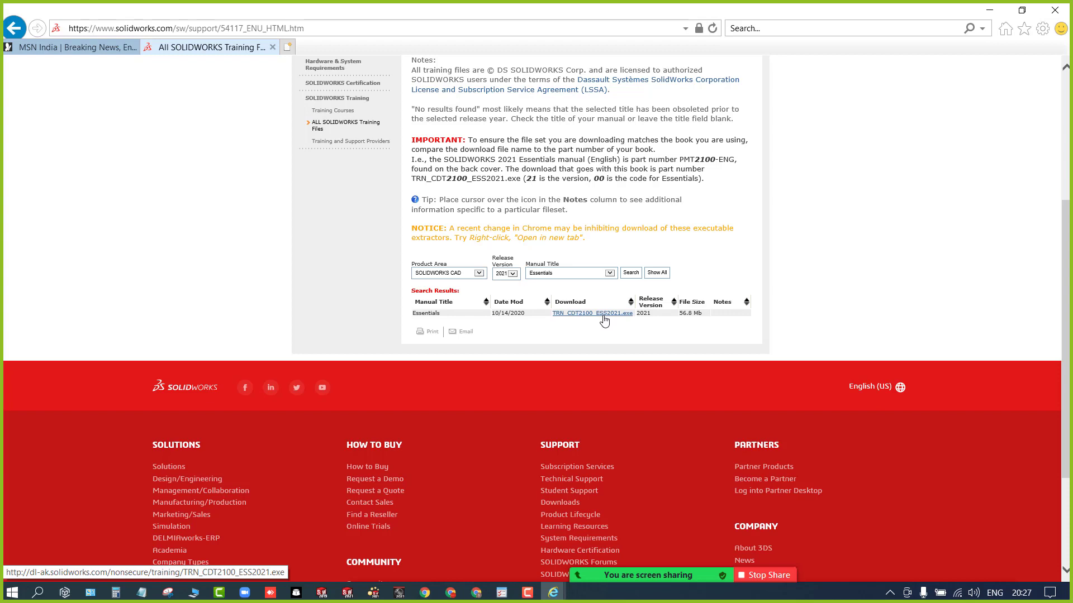
Step: Download and run TRN_CDT2100_ESS2021.exe, opening the list of downloads to track it
{"action": "left_click", "coordinate": [605, 315]}
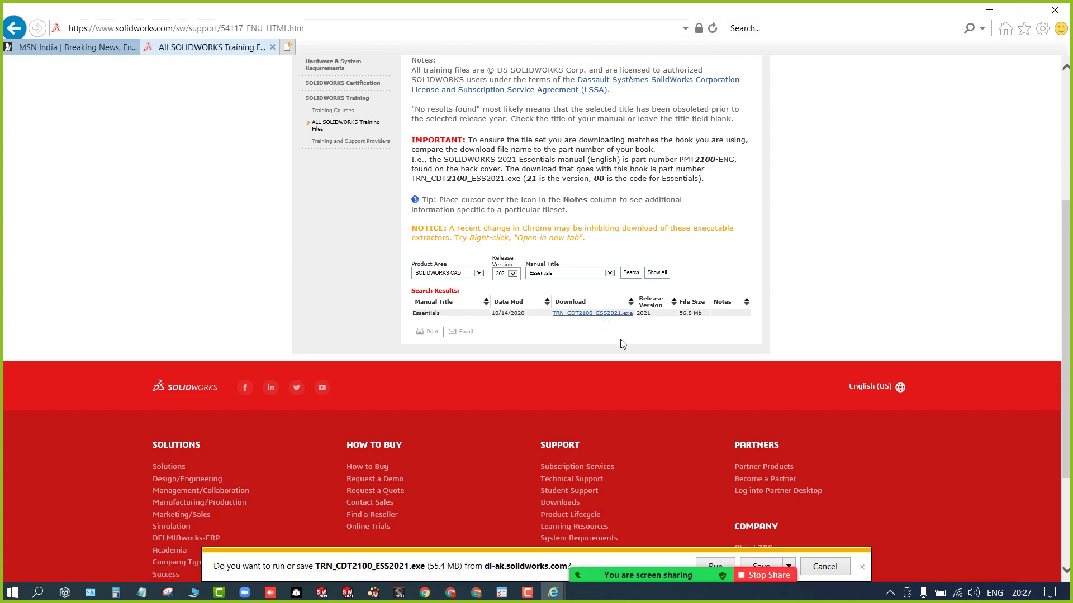
{"action": "left_click", "coordinate": [715, 565]}
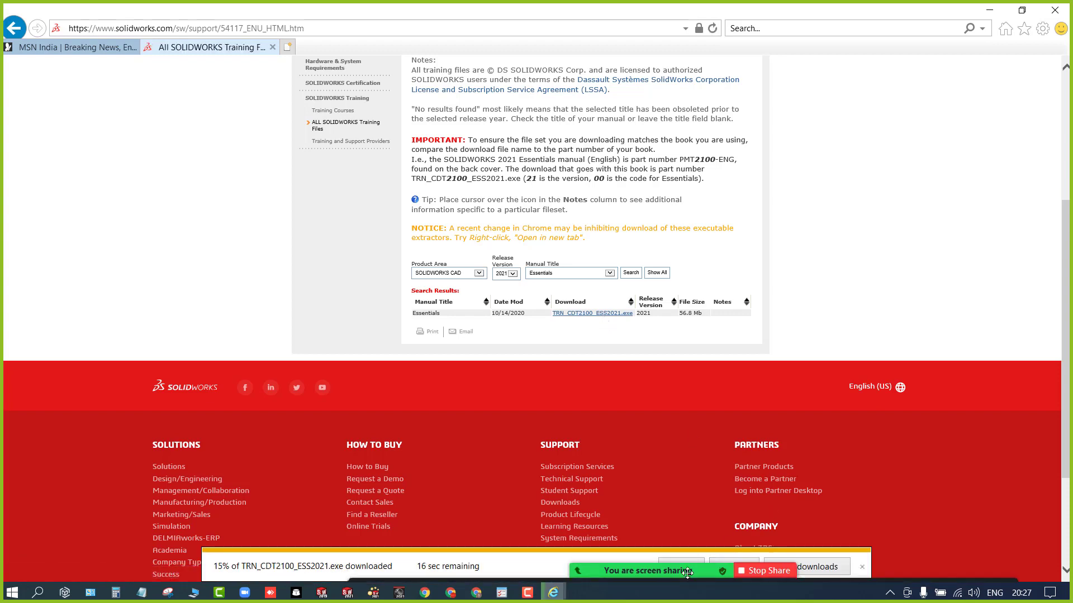
{"action": "left_click_drag", "start_coordinate": [682, 550], "coordinate": [733, 3]}
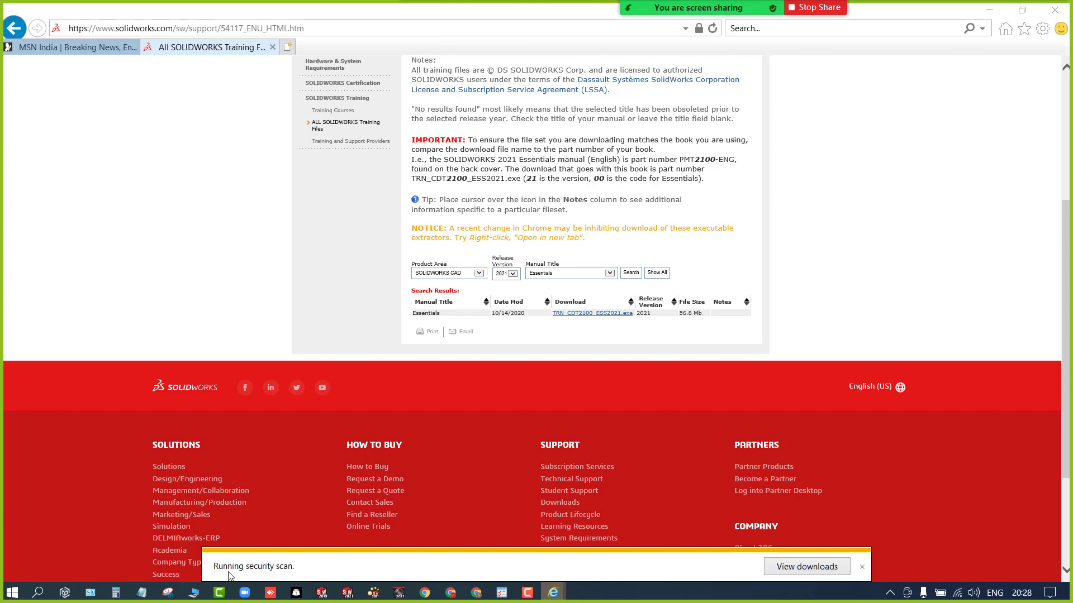
{"action": "left_click", "coordinate": [806, 567]}
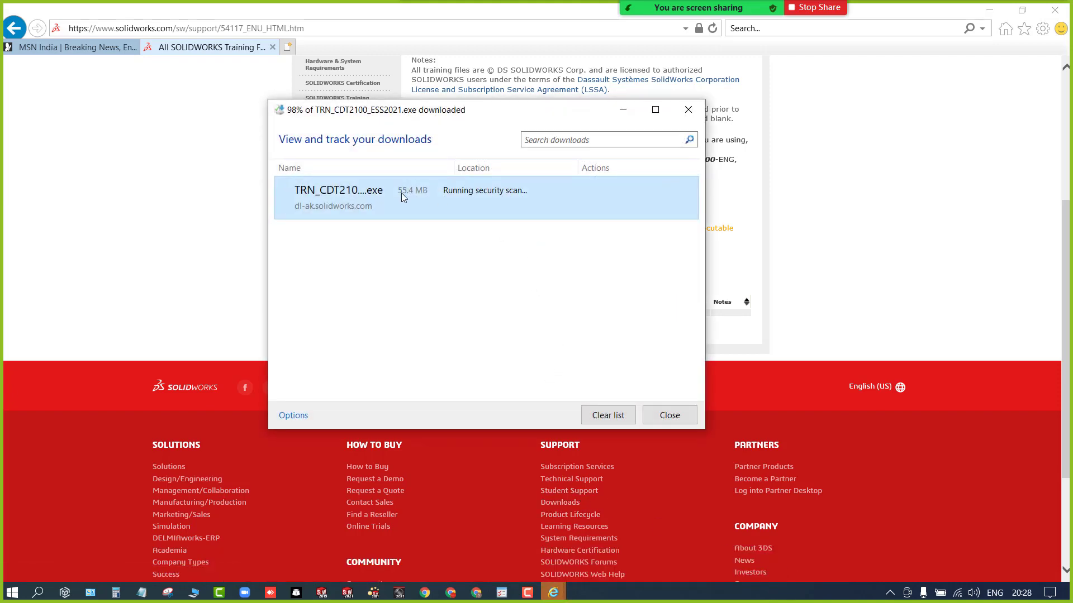
{"action": "mouse_move", "coordinate": [553, 592]}
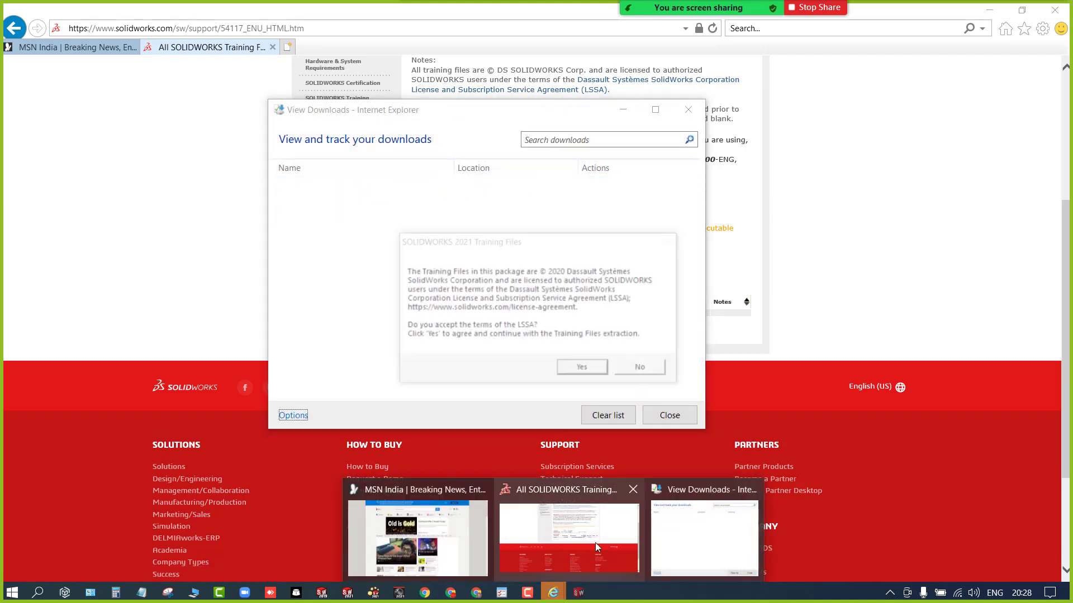
Step: Accept the training files licence terms and extract TRN_CDT2100_ESS2021.exe to the Desktop folder
{"action": "left_click", "coordinate": [578, 368]}
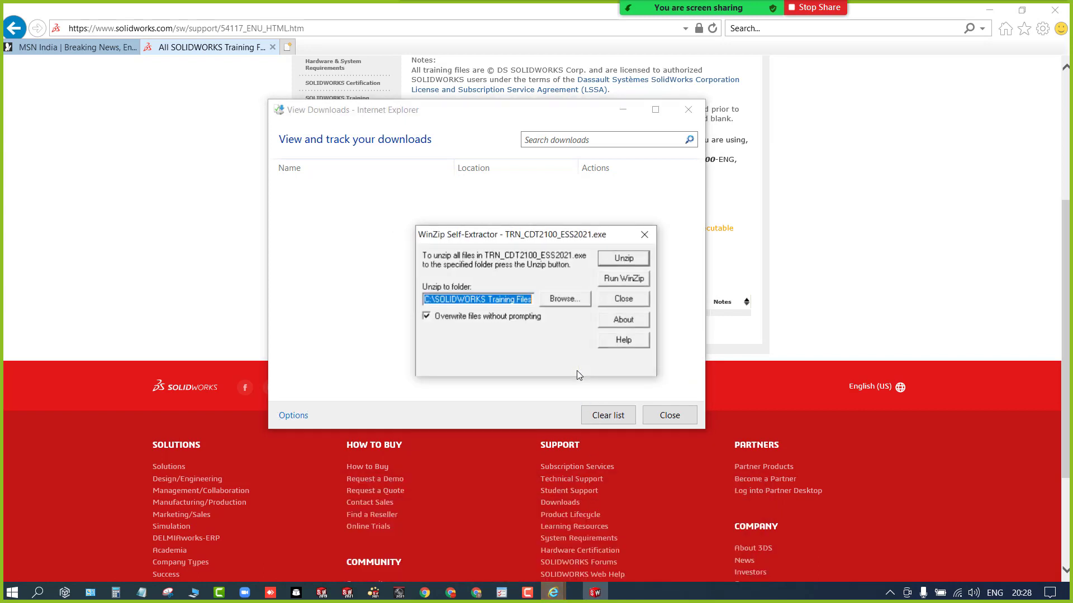
{"action": "left_click", "coordinate": [563, 299]}
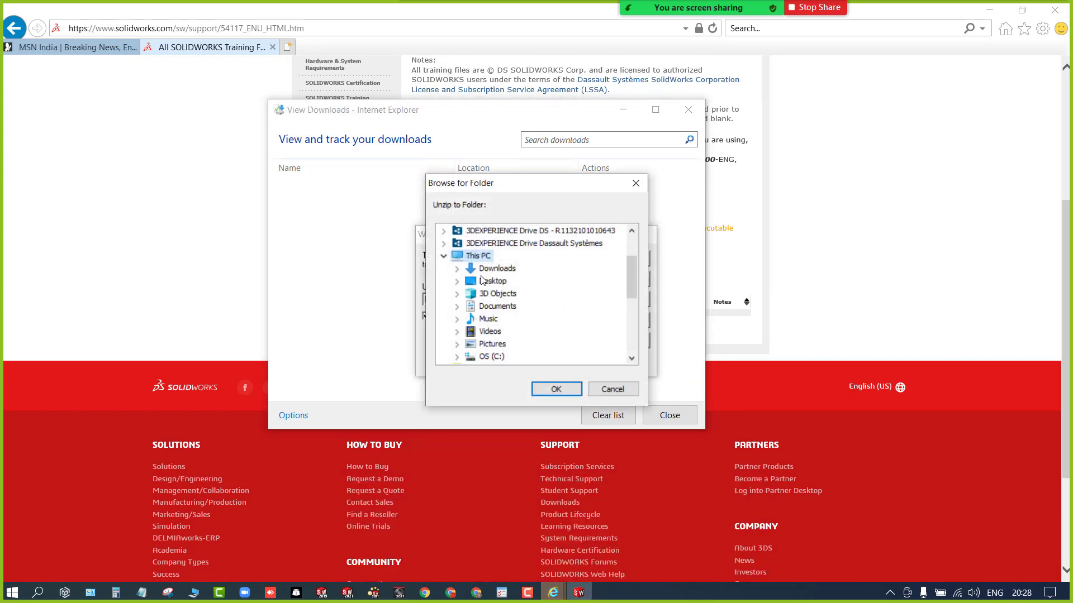
{"action": "left_click", "coordinate": [482, 281]}
{"action": "left_click", "coordinate": [456, 281]}
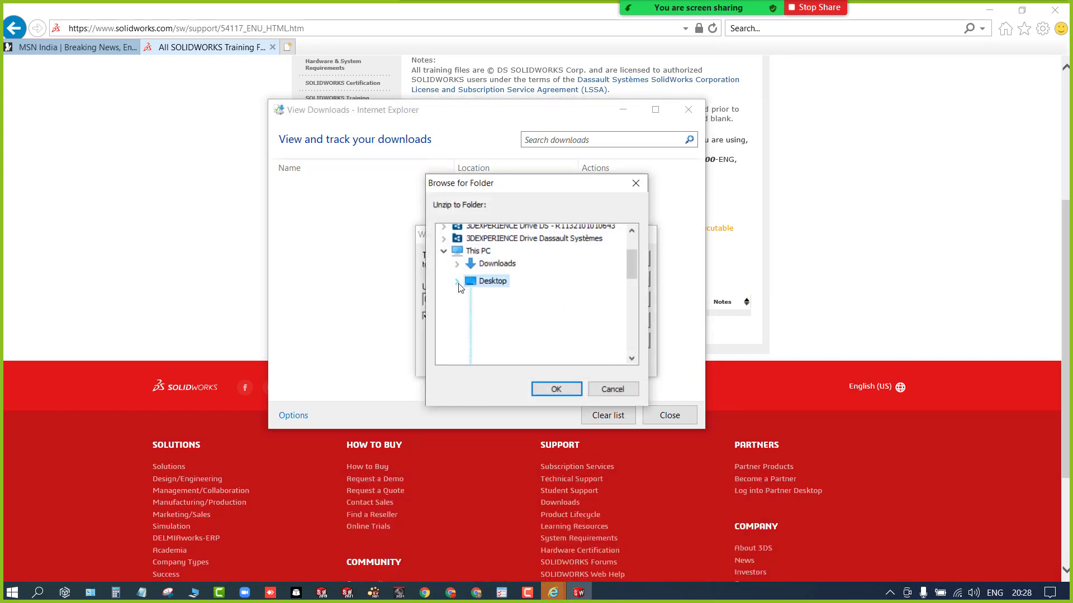
{"action": "left_click", "coordinate": [547, 388]}
{"action": "left_click", "coordinate": [621, 260]}
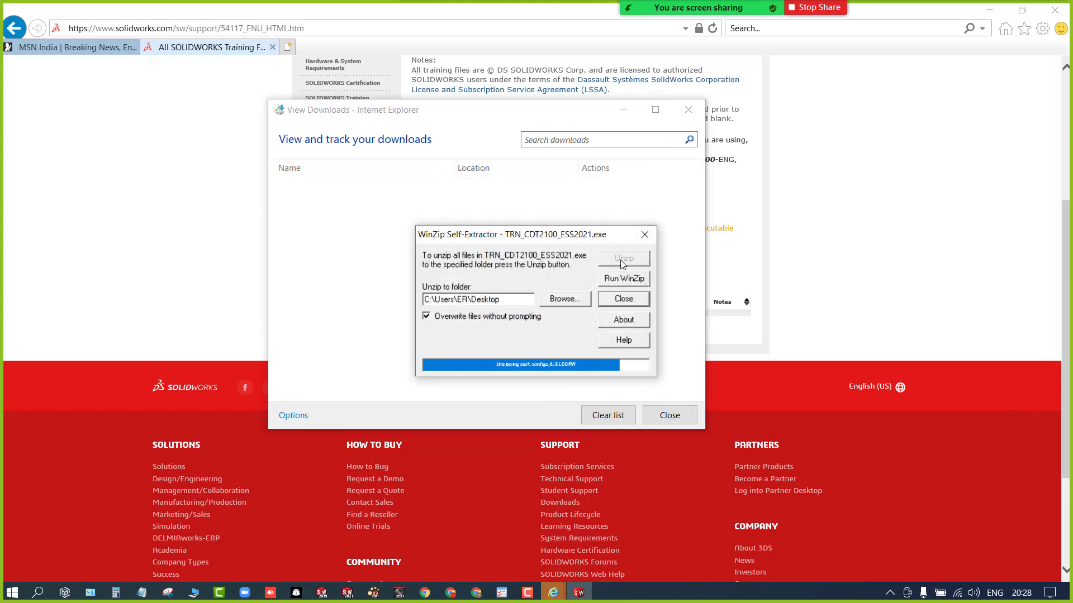
{"action": "left_click", "coordinate": [571, 337]}
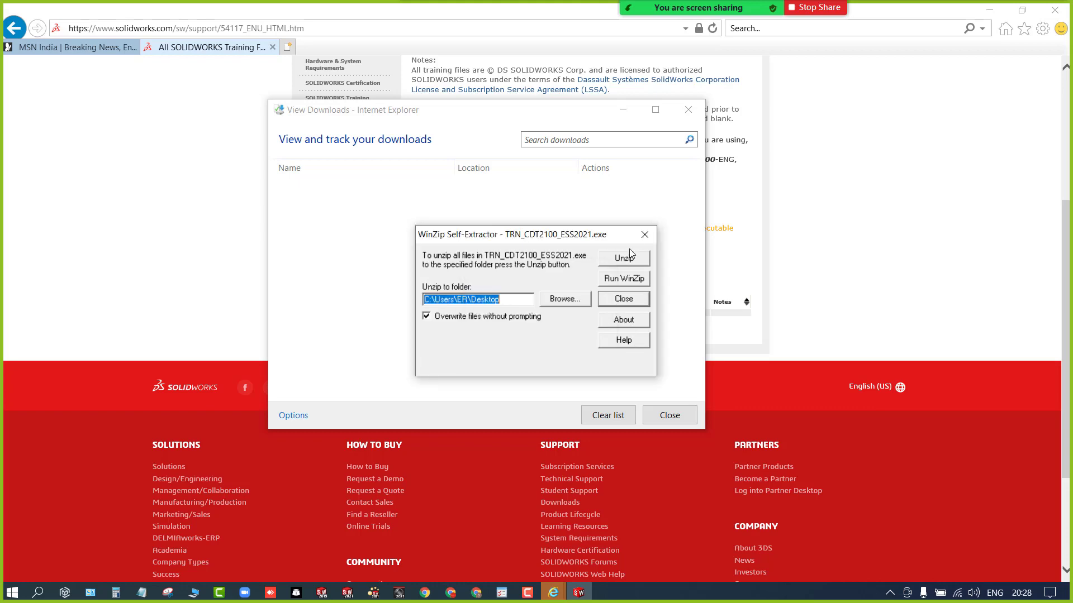
{"action": "left_click", "coordinate": [644, 235]}
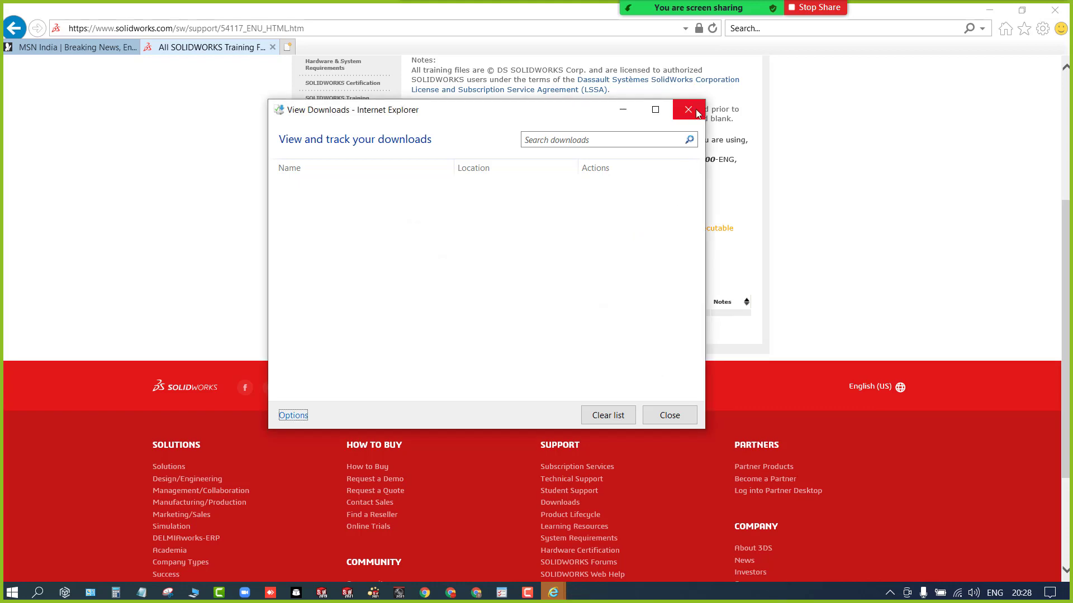
Step: Minimize the open windows, move the Essentials folder towards the middle of the desktop and examine its contents
{"action": "left_click", "coordinate": [989, 10]}
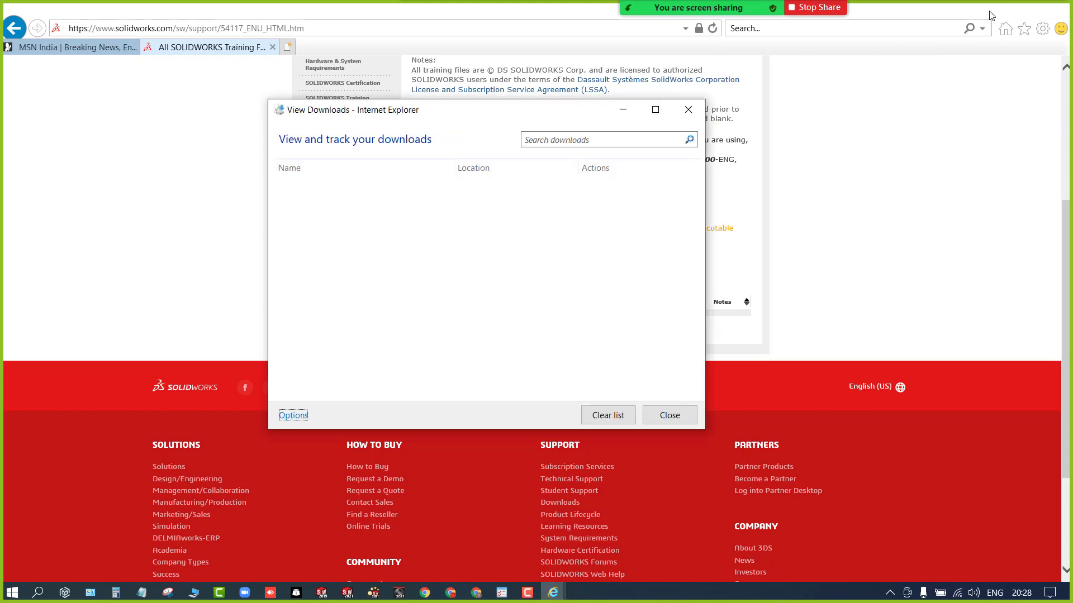
{"action": "left_click", "coordinate": [626, 110]}
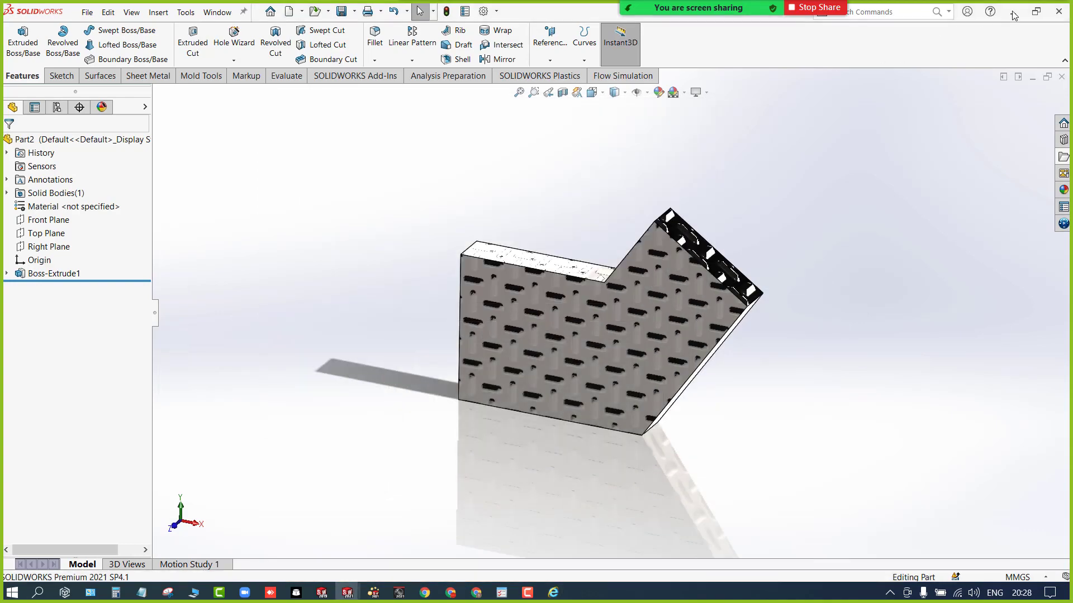
{"action": "left_click", "coordinate": [1013, 12]}
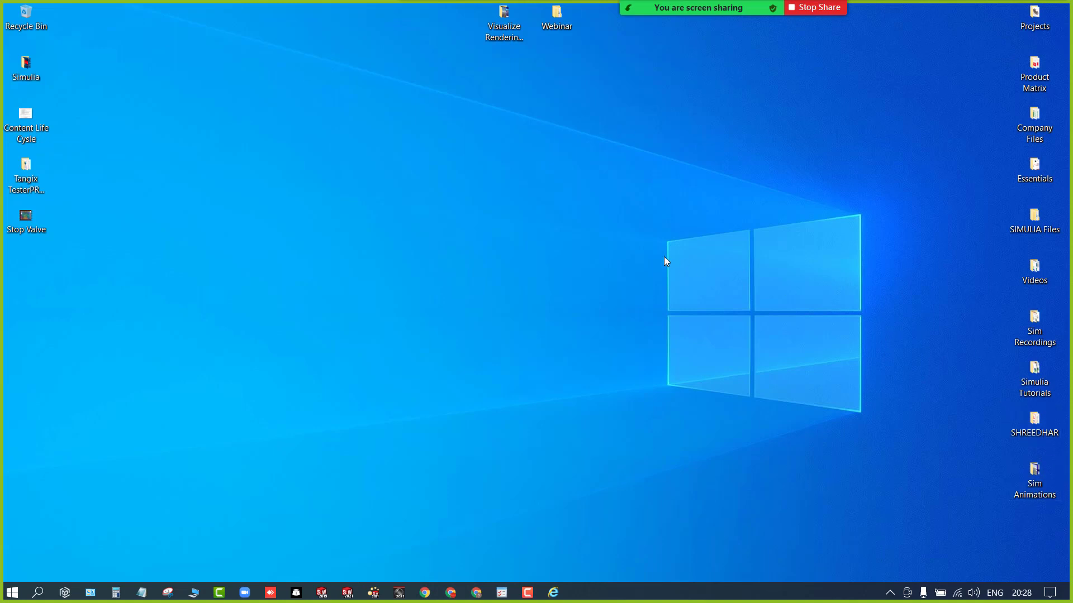
{"action": "left_click_drag", "start_coordinate": [1044, 169], "coordinate": [489, 280]}
{"action": "double_click", "coordinate": [450, 272]}
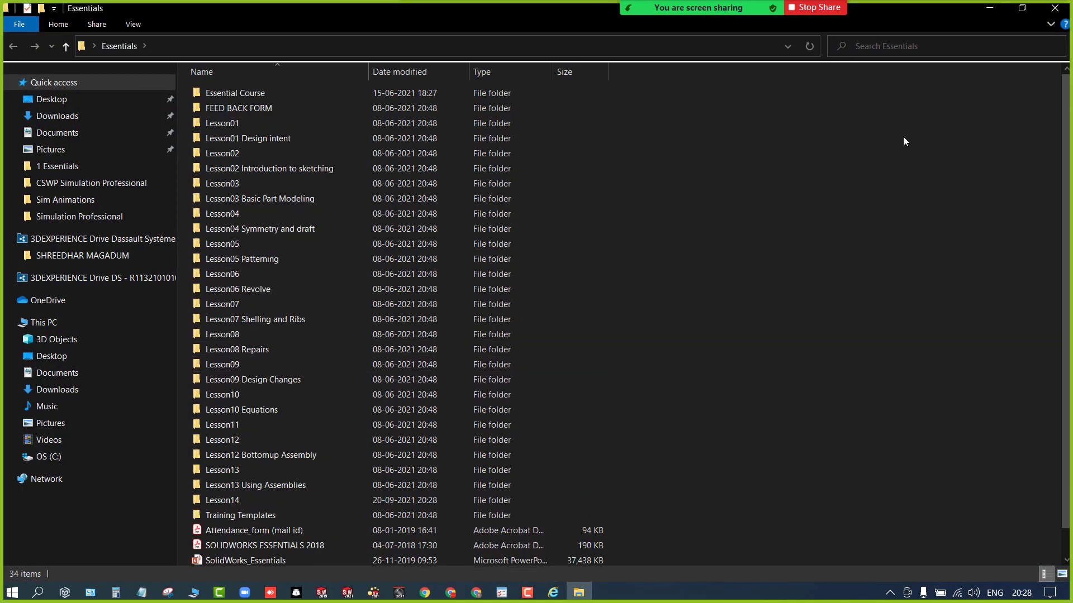
{"action": "left_click", "coordinate": [1055, 8]}
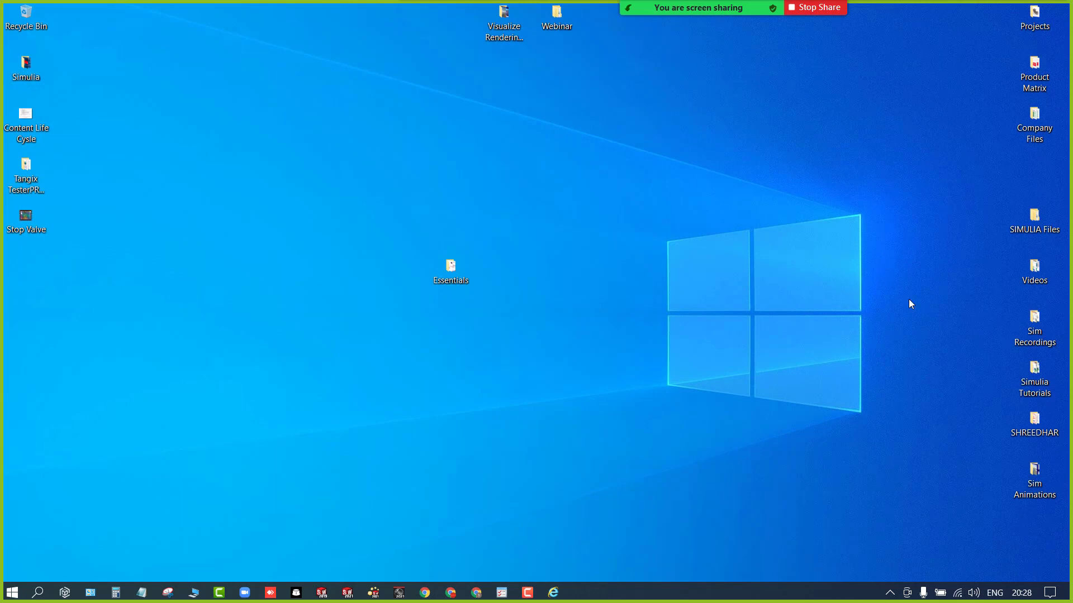
Step: Check the Internet Explorer download list for the training files package and close it
{"action": "mouse_move", "coordinate": [553, 592]}
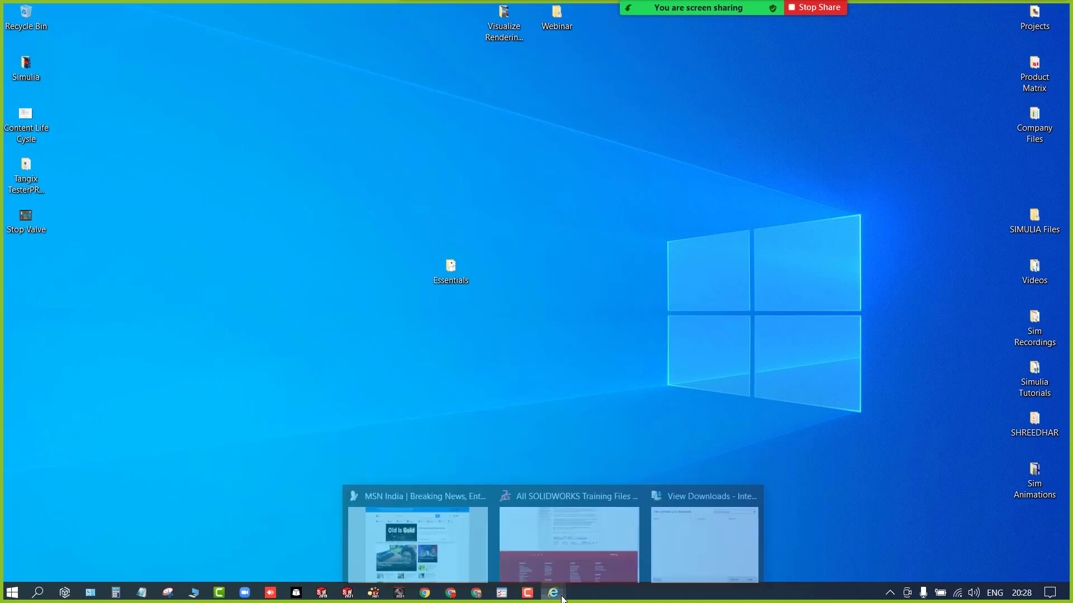
{"action": "left_click", "coordinate": [689, 530]}
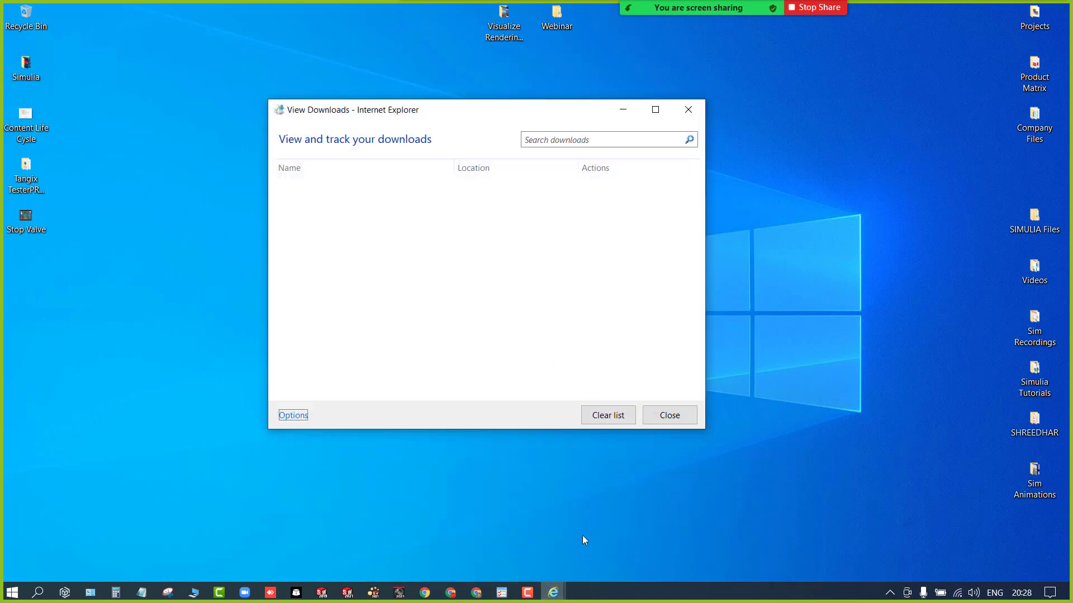
{"action": "mouse_move", "coordinate": [553, 591]}
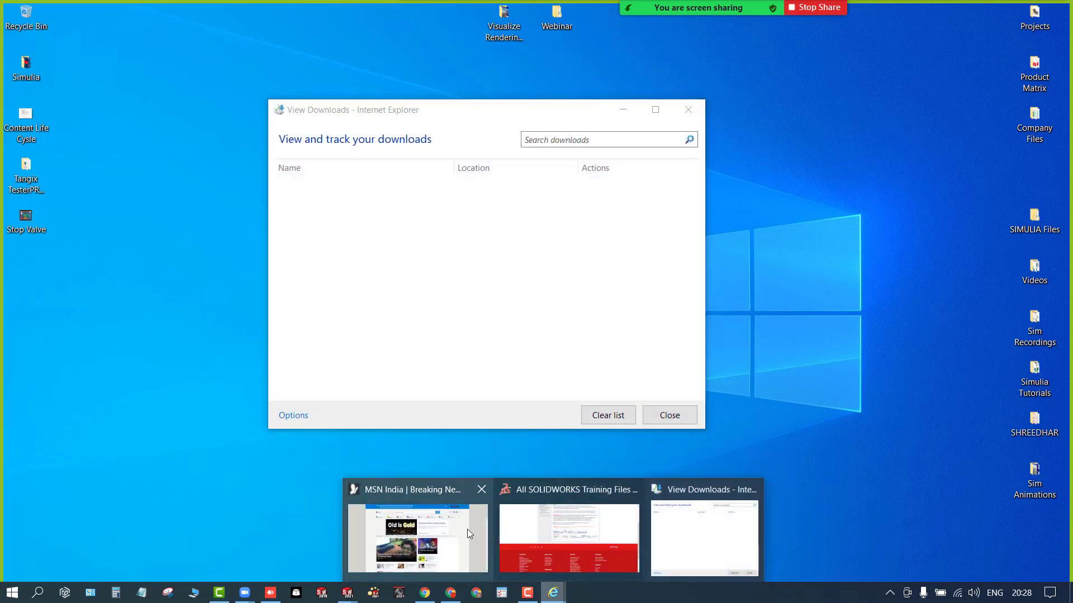
{"action": "left_click", "coordinate": [687, 110]}
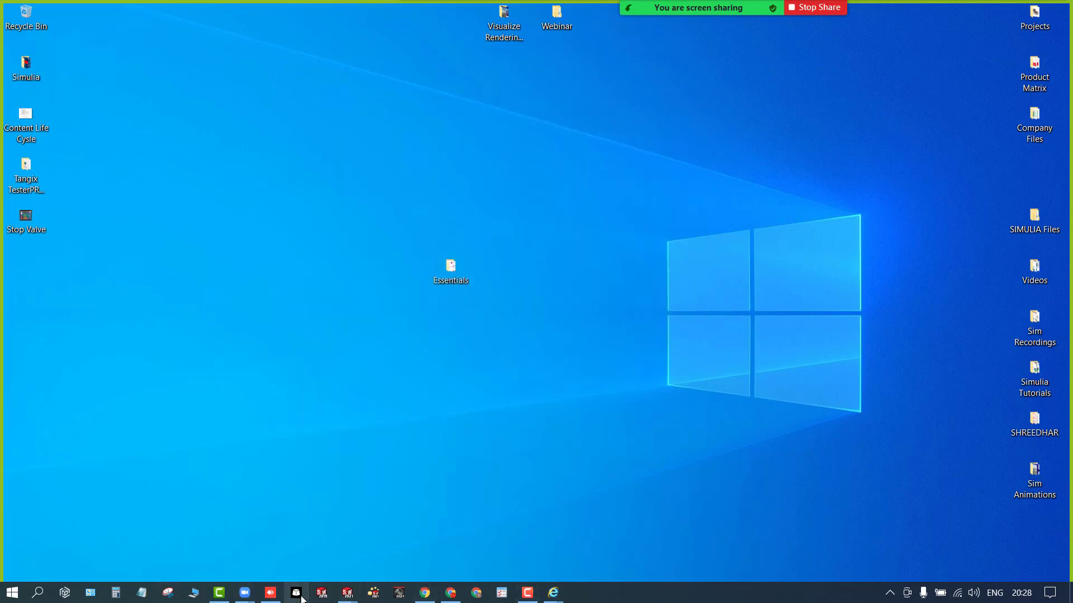
Step: Look for the extracted training files in the Downloads folder and on the C: drive
{"action": "left_click", "coordinate": [193, 593]}
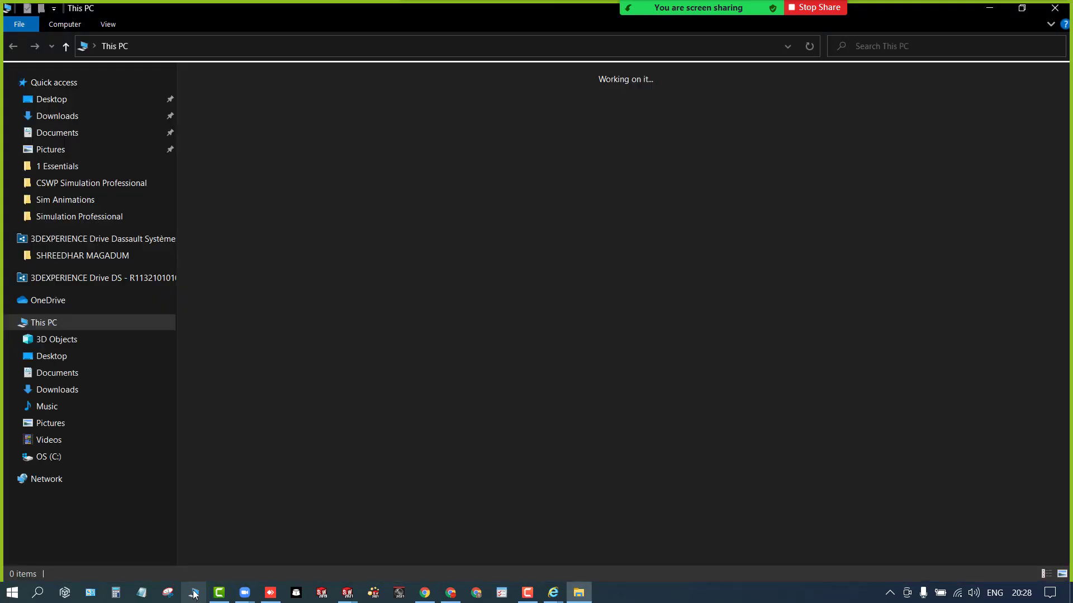
{"action": "left_click", "coordinate": [92, 118]}
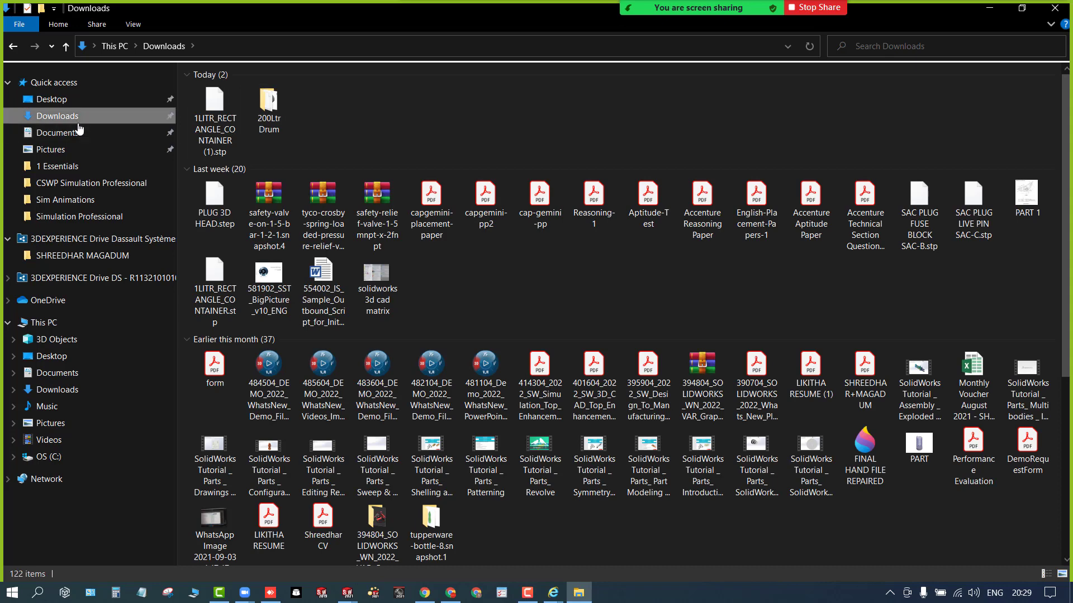
{"action": "left_click", "coordinate": [48, 457]}
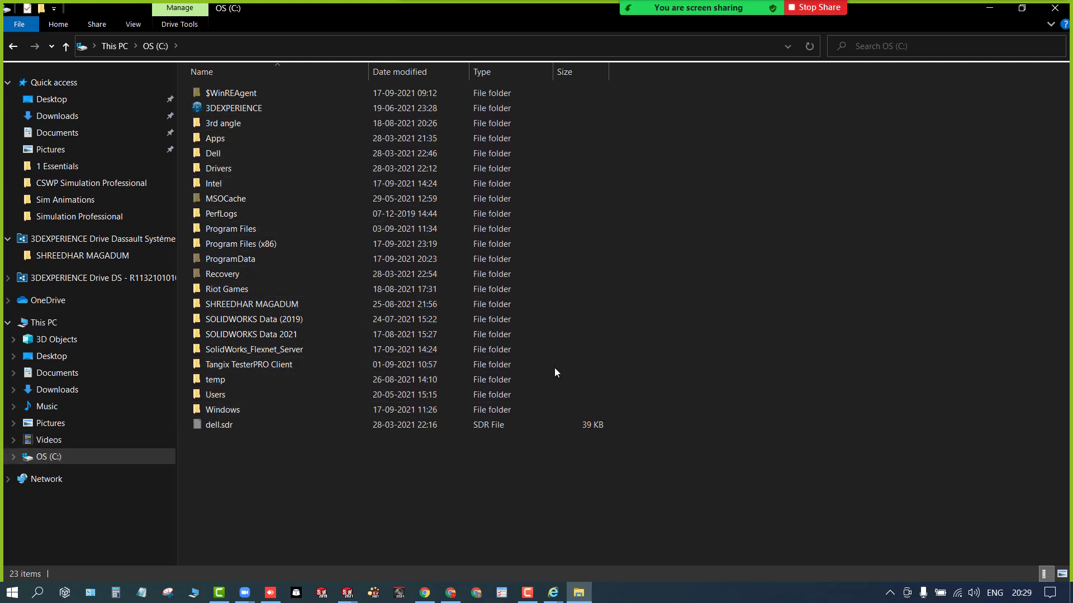
{"action": "left_click", "coordinate": [1049, 9]}
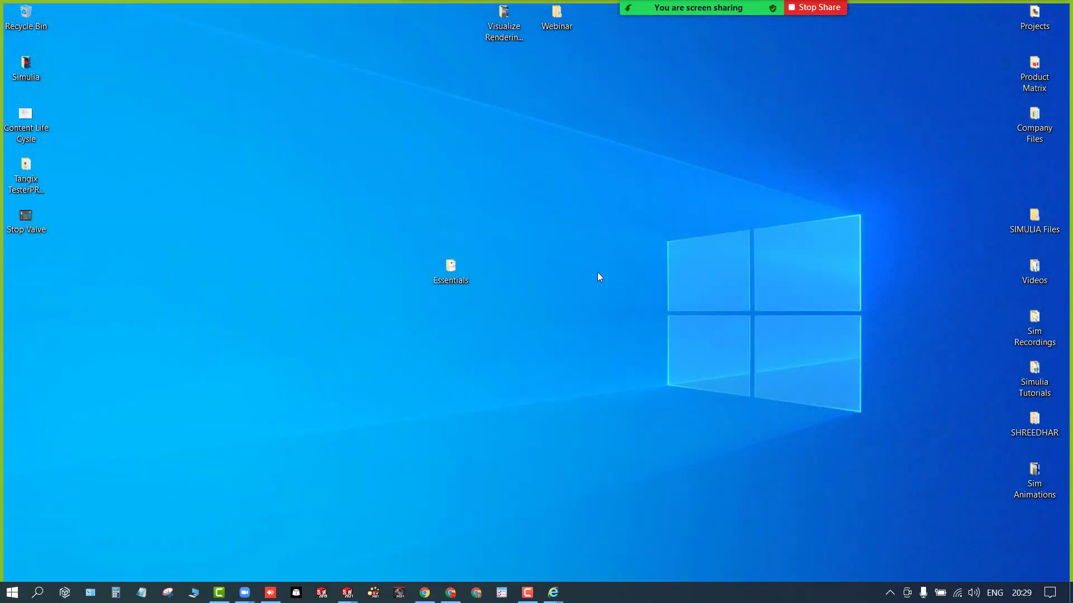
Step: Move the Essentials folder back between Company Files and SIMULIA Files, and refresh the desktop
{"action": "left_click_drag", "start_coordinate": [450, 269], "coordinate": [1034, 172]}
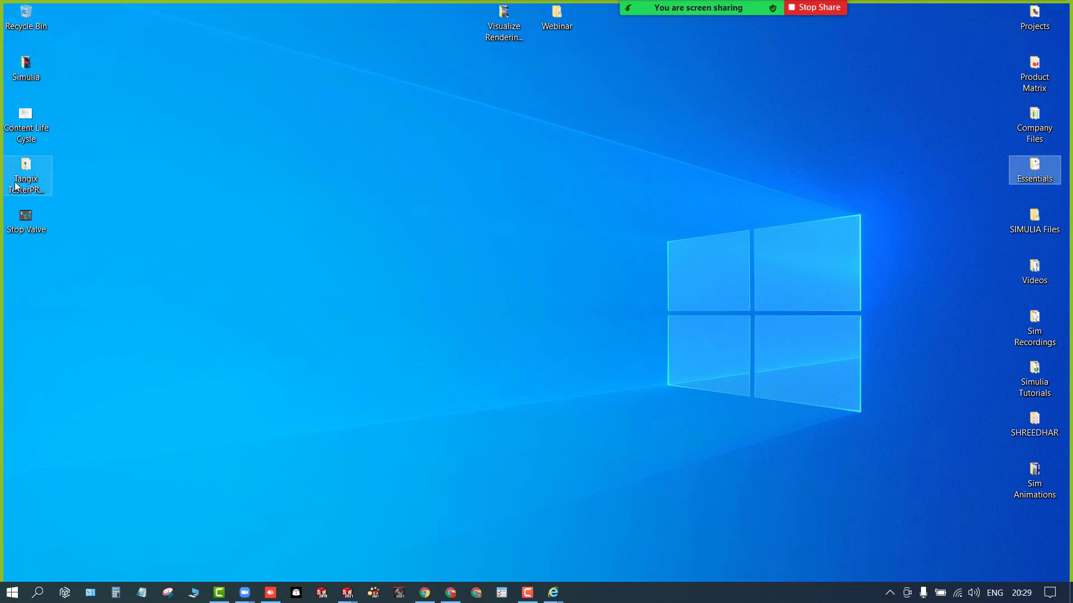
{"action": "left_click", "coordinate": [192, 240]}
{"action": "right_click", "coordinate": [192, 239]}
{"action": "left_click", "coordinate": [230, 279]}
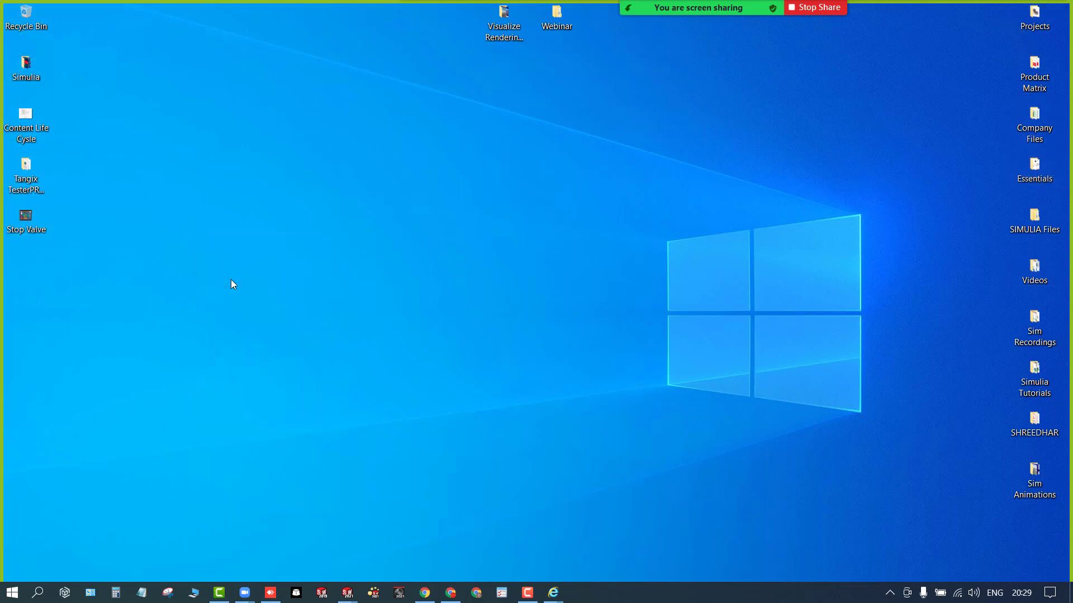
{"action": "right_click", "coordinate": [230, 279]}
{"action": "left_click", "coordinate": [253, 321]}
{"action": "right_click", "coordinate": [254, 217]}
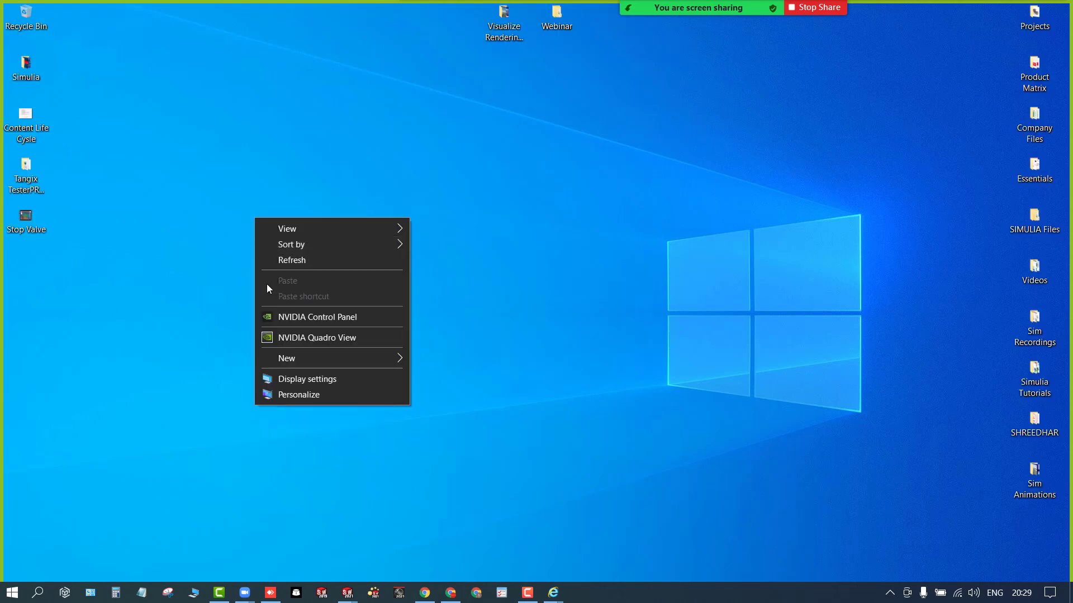
{"action": "left_click", "coordinate": [266, 259]}
Step: Return to the All SOLIDWORKS Training Files page and run TRN_CDT2100_ESS2021.exe again, accepting the licence terms
{"action": "mouse_move", "coordinate": [552, 591]}
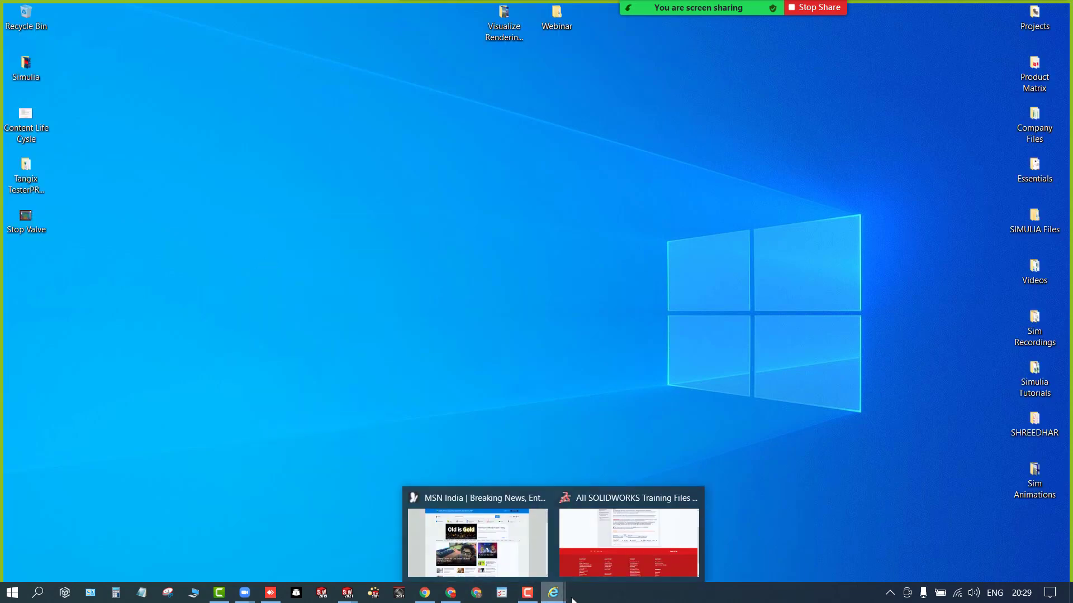
{"action": "left_click", "coordinate": [580, 555]}
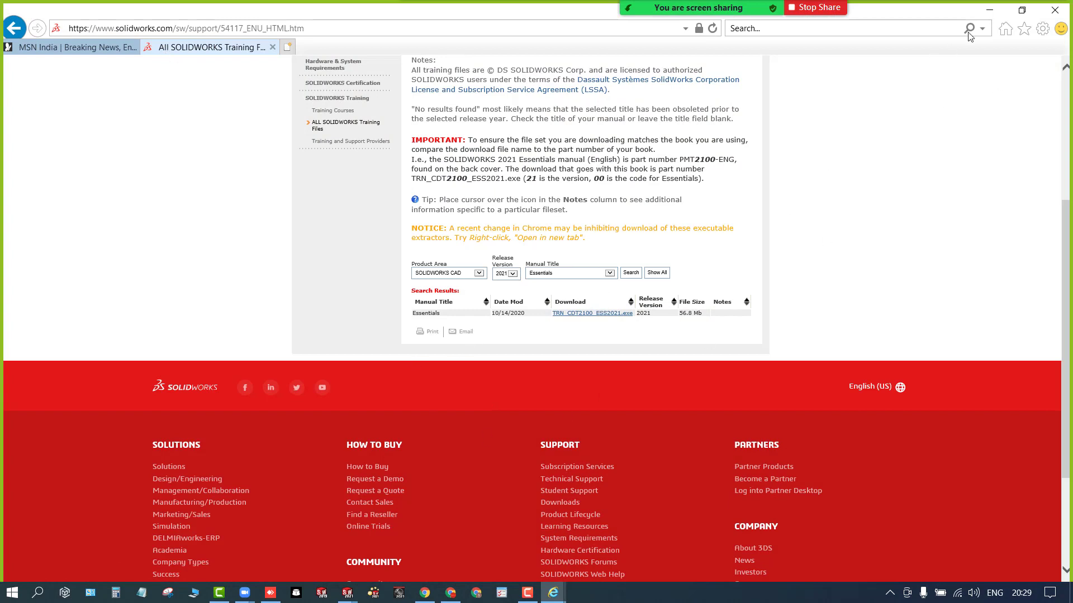
{"action": "left_click", "coordinate": [550, 594]}
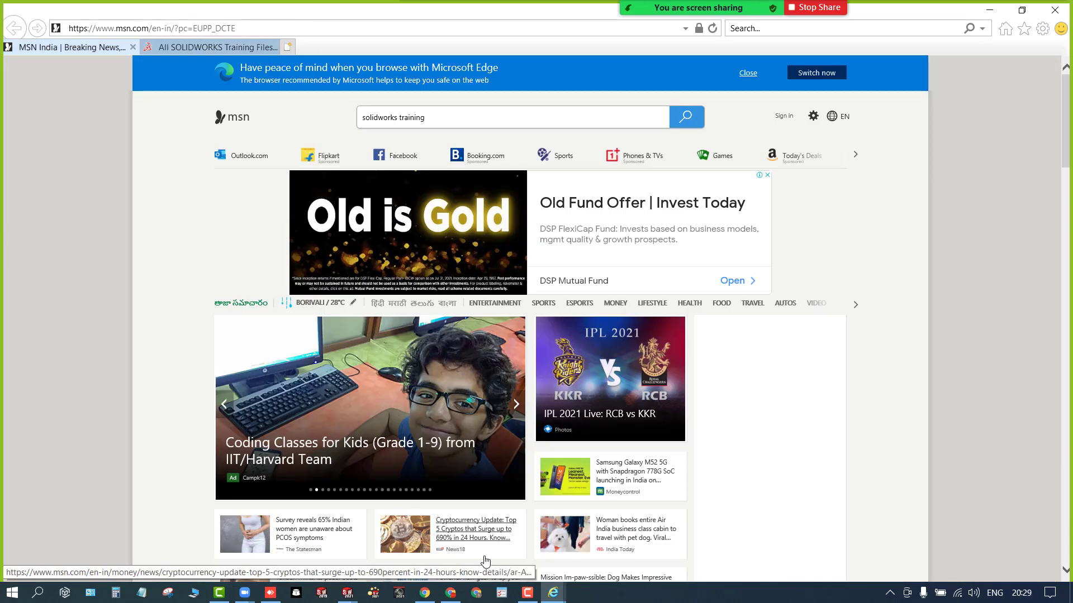
{"action": "left_click", "coordinate": [602, 538]}
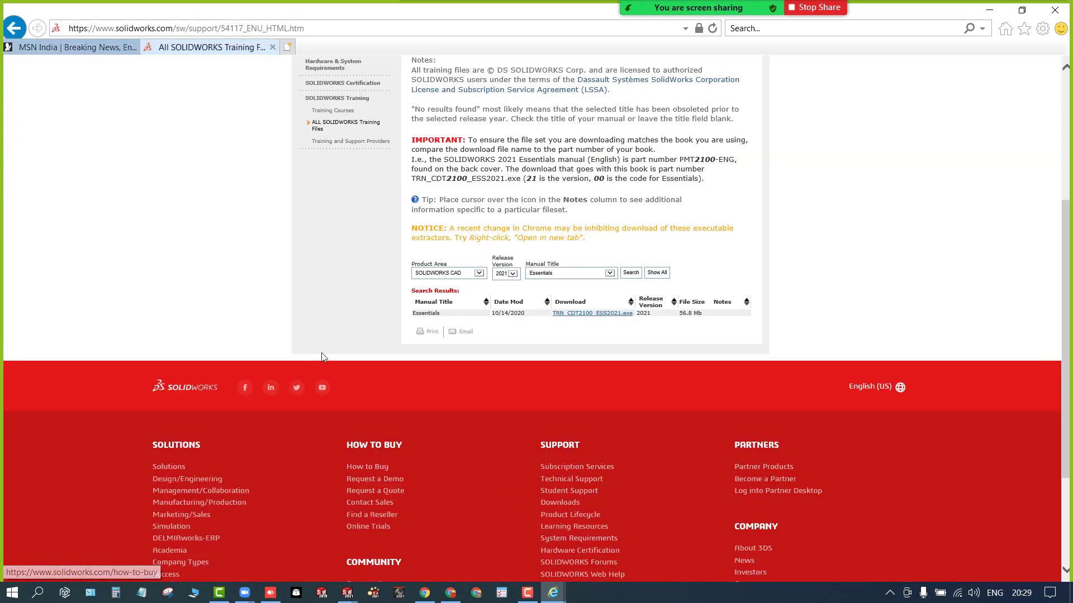
{"action": "left_click", "coordinate": [572, 314]}
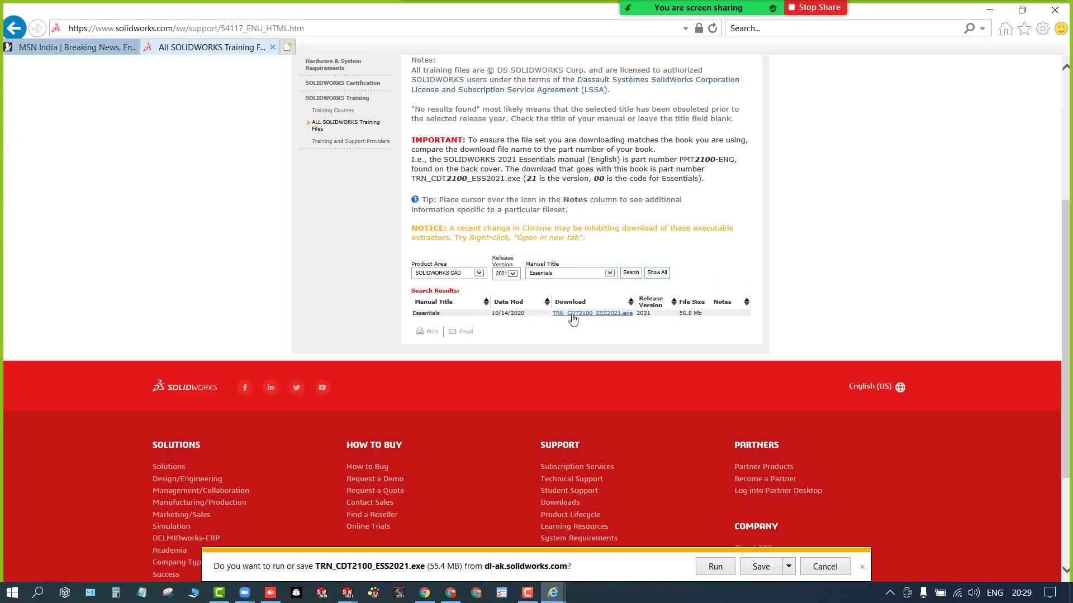
{"action": "left_click", "coordinate": [714, 567]}
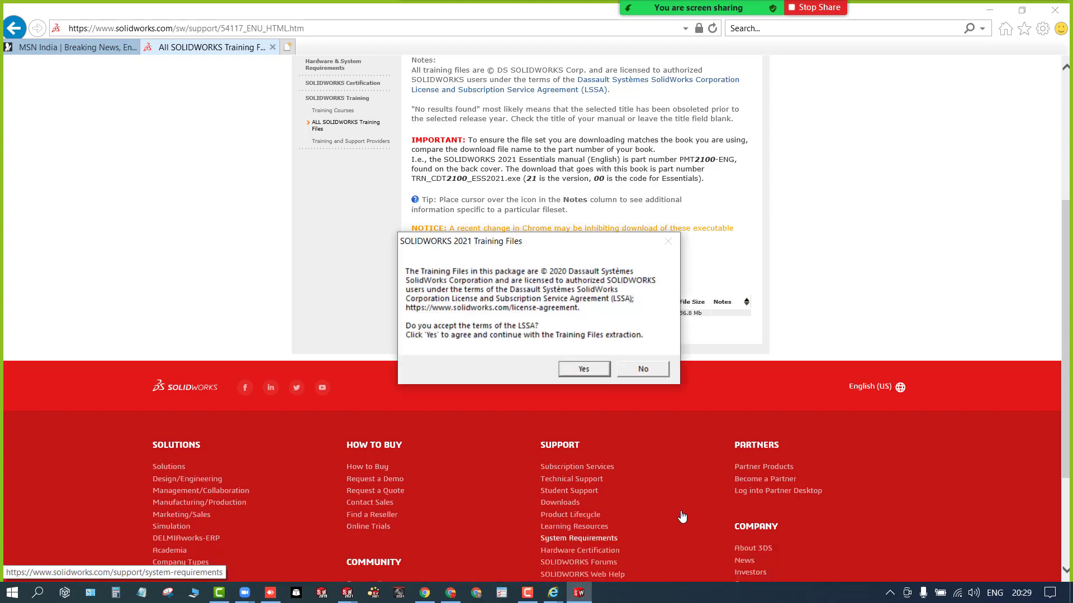
{"action": "left_click", "coordinate": [581, 370]}
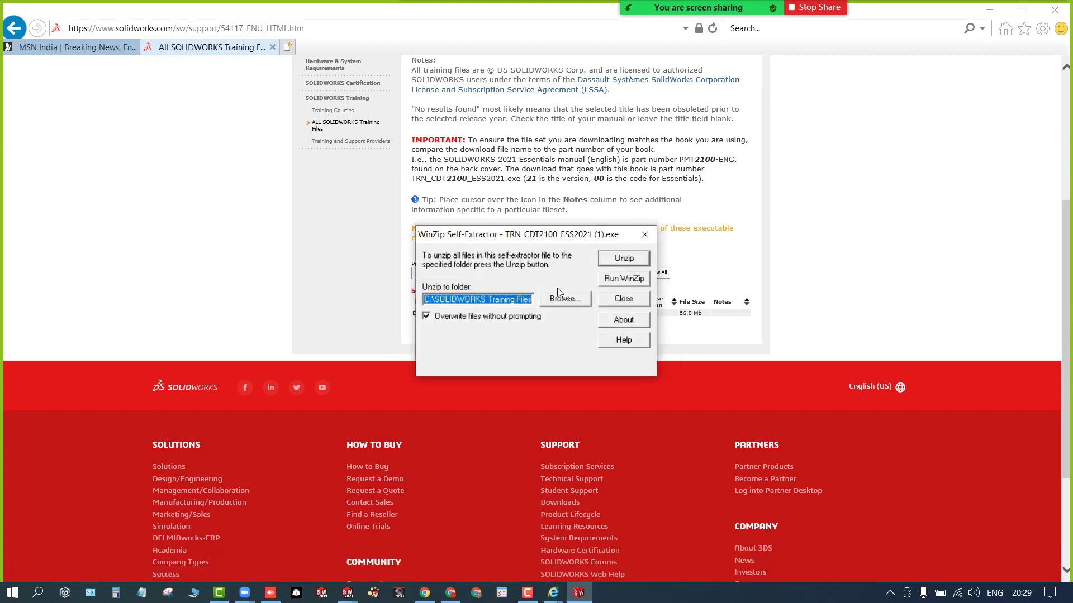
Step: Set the self-extractor's destination folder to Desktop under This PC
{"action": "left_click", "coordinate": [570, 300]}
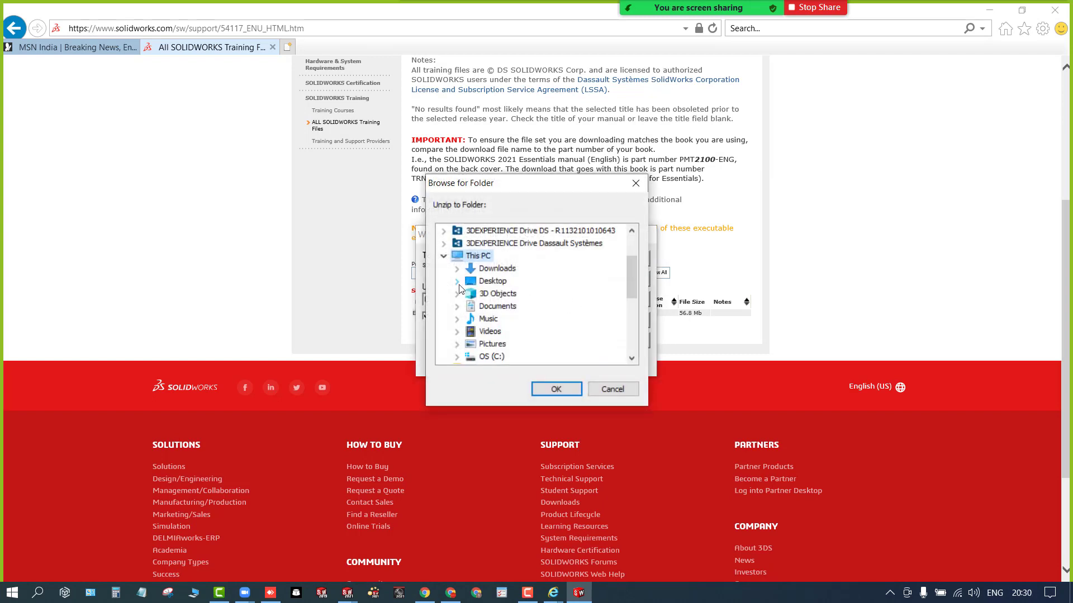
{"action": "left_click", "coordinate": [457, 283]}
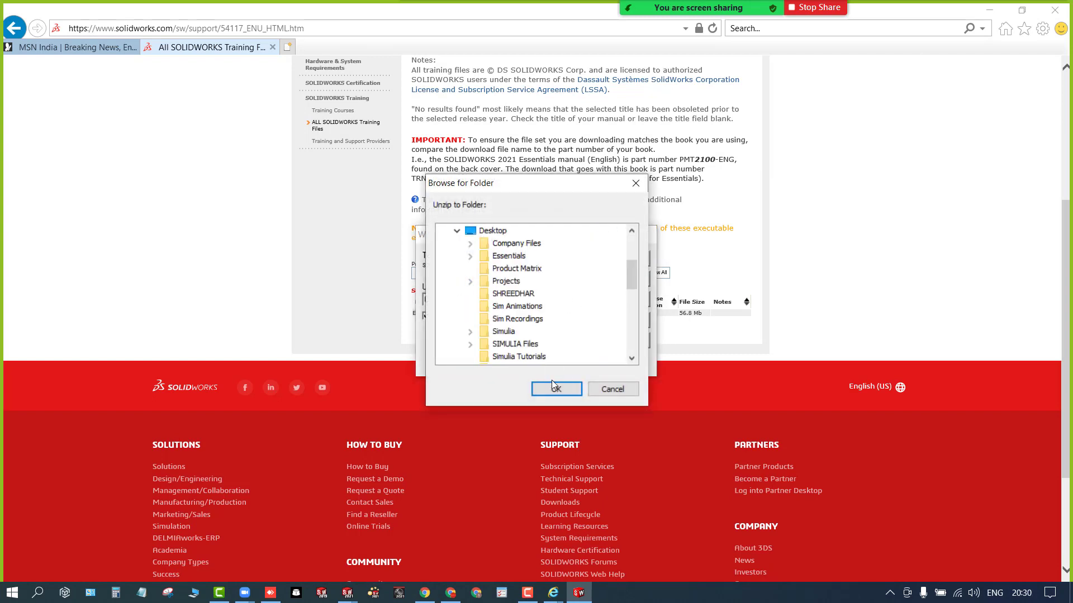
{"action": "scroll", "coordinate": [519, 334], "scroll_direction": "down", "scroll_amount": 3}
{"action": "scroll", "coordinate": [518, 334], "scroll_direction": "up", "scroll_amount": 5}
{"action": "left_click", "coordinate": [488, 296]}
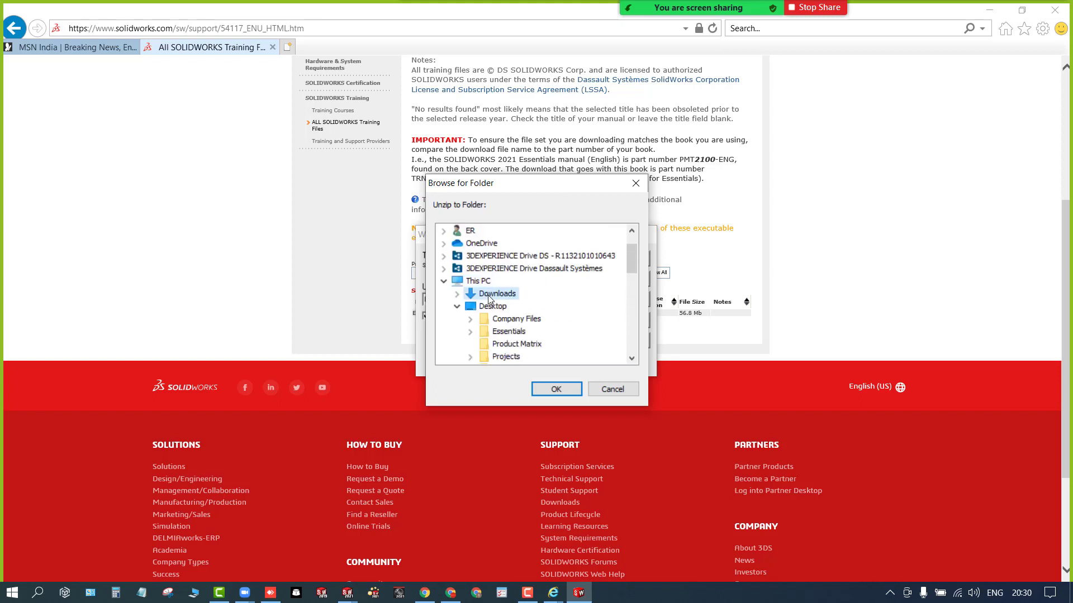
{"action": "left_click", "coordinate": [463, 294]}
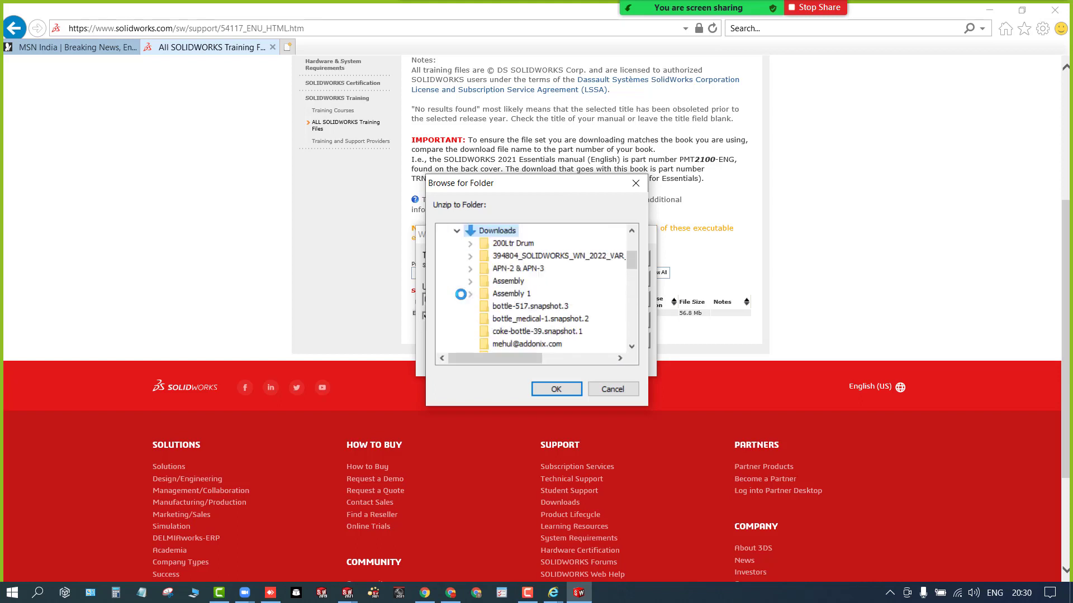
{"action": "double_click", "coordinate": [498, 236]}
{"action": "left_click", "coordinate": [495, 244]}
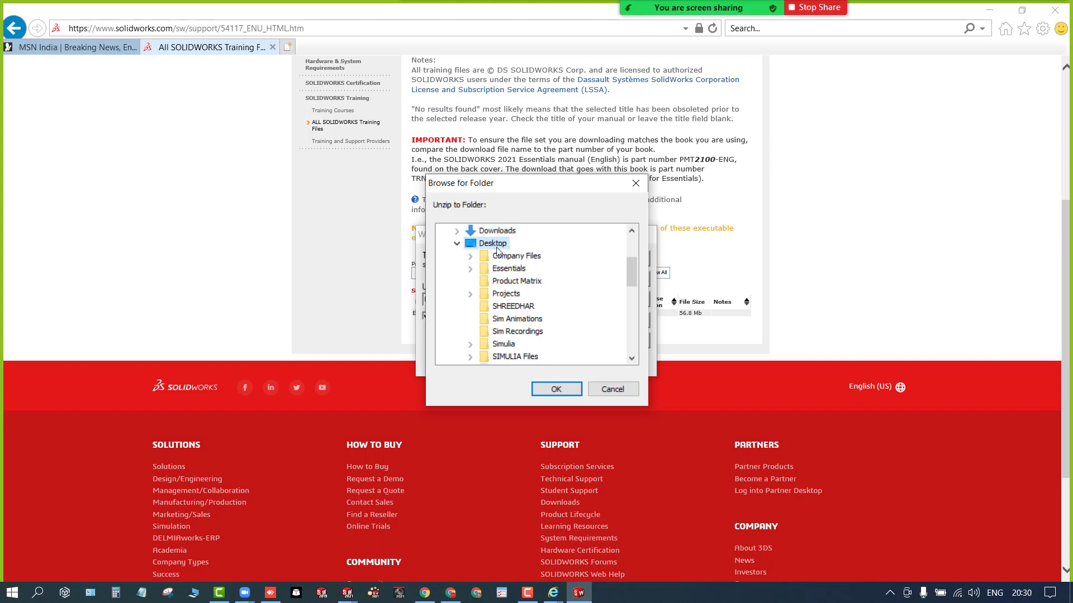
{"action": "left_click", "coordinate": [549, 388]}
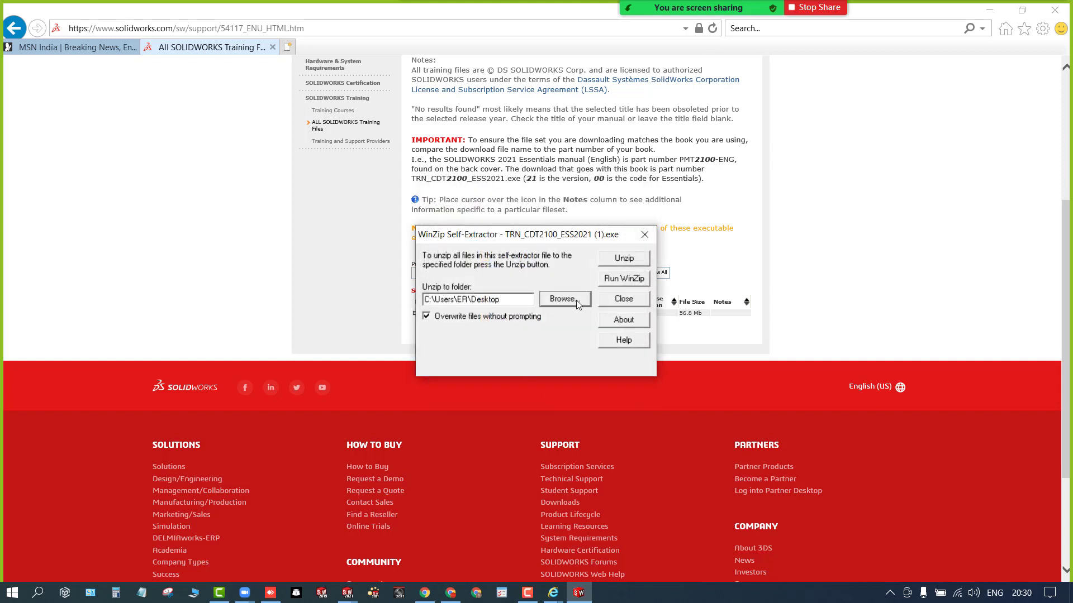
Step: Unzip the training files to the Desktop folder and check the refreshed desktop for them
{"action": "left_click", "coordinate": [632, 259]}
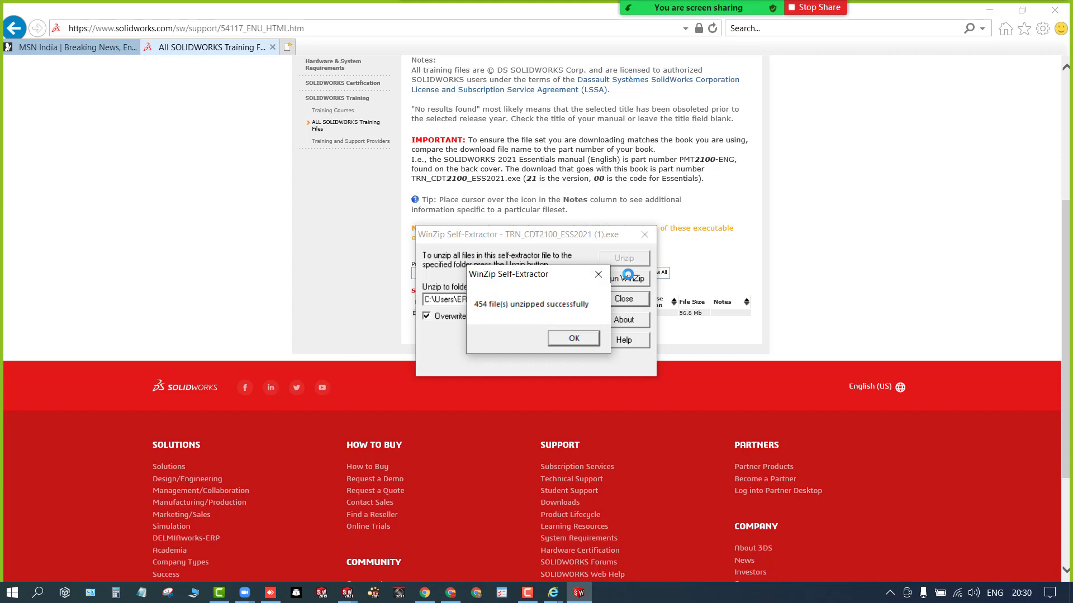
{"action": "left_click", "coordinate": [572, 338]}
{"action": "left_click", "coordinate": [1000, 14]}
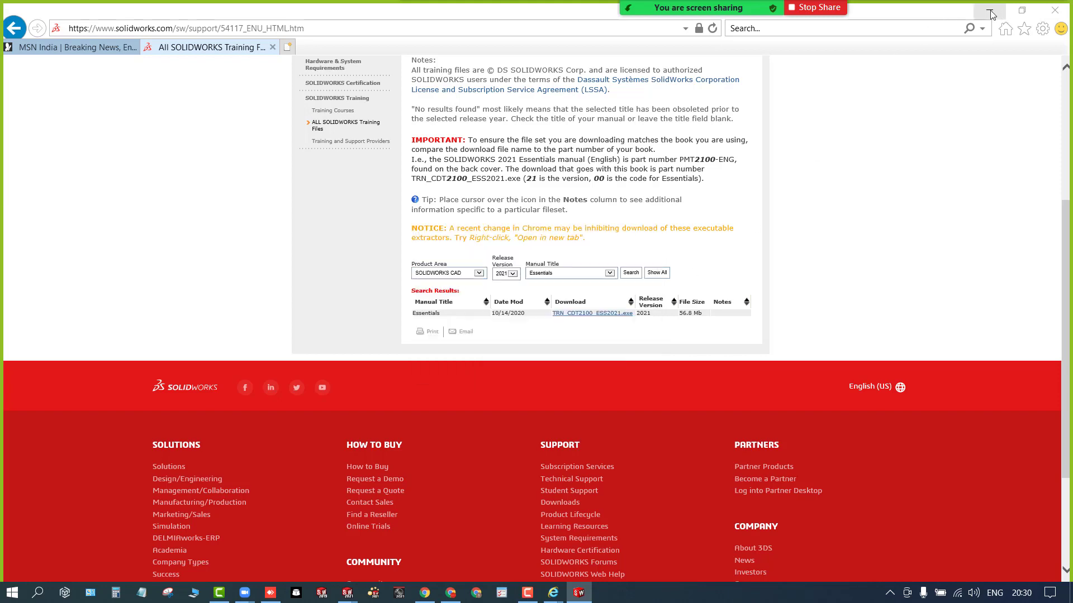
{"action": "left_click", "coordinate": [990, 11]}
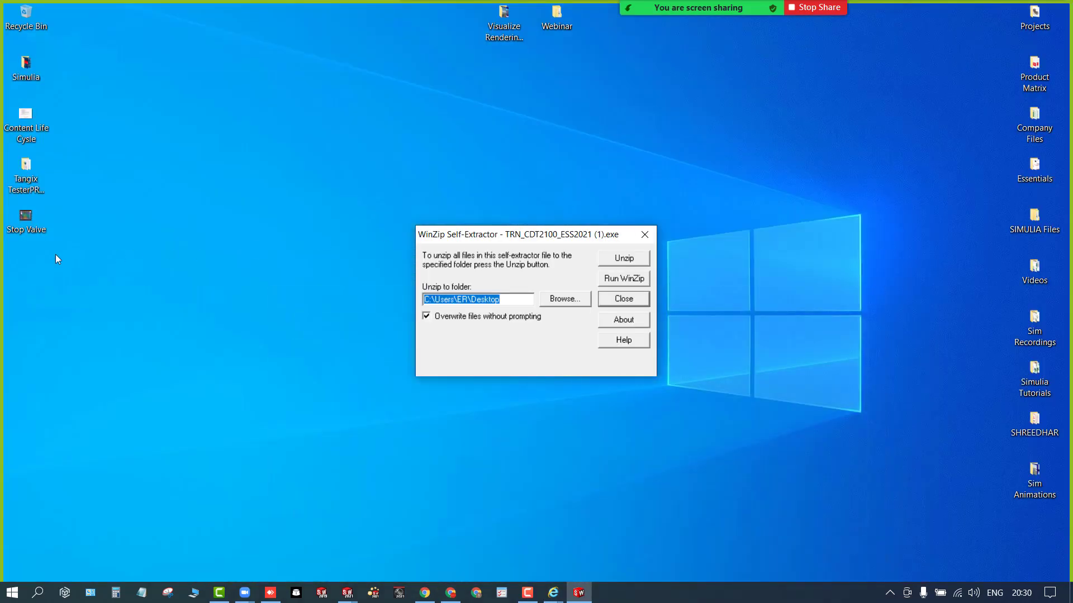
{"action": "right_click", "coordinate": [272, 171]}
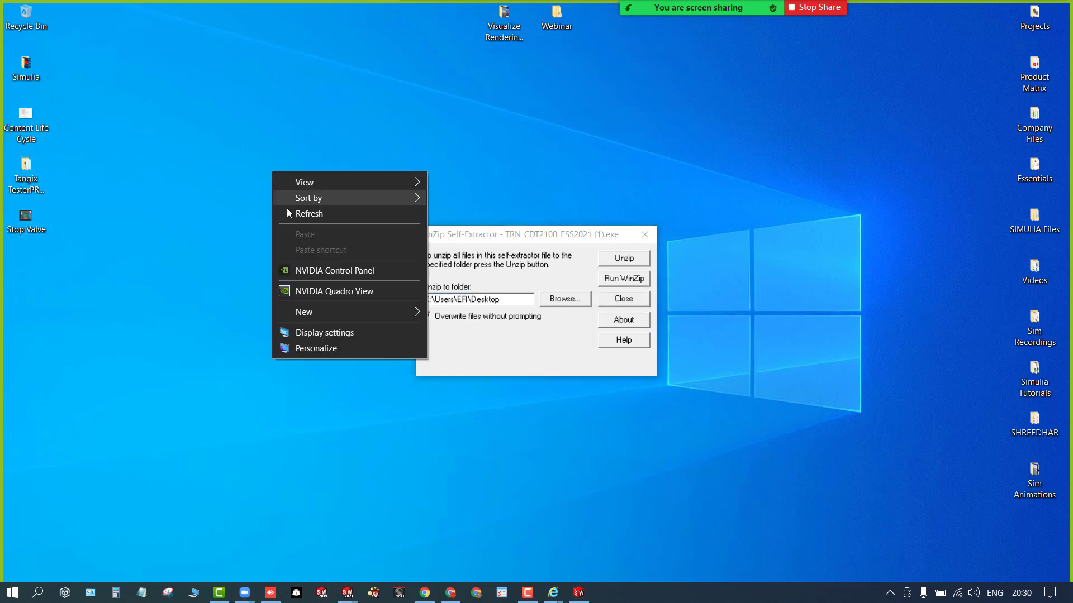
{"action": "left_click", "coordinate": [290, 217]}
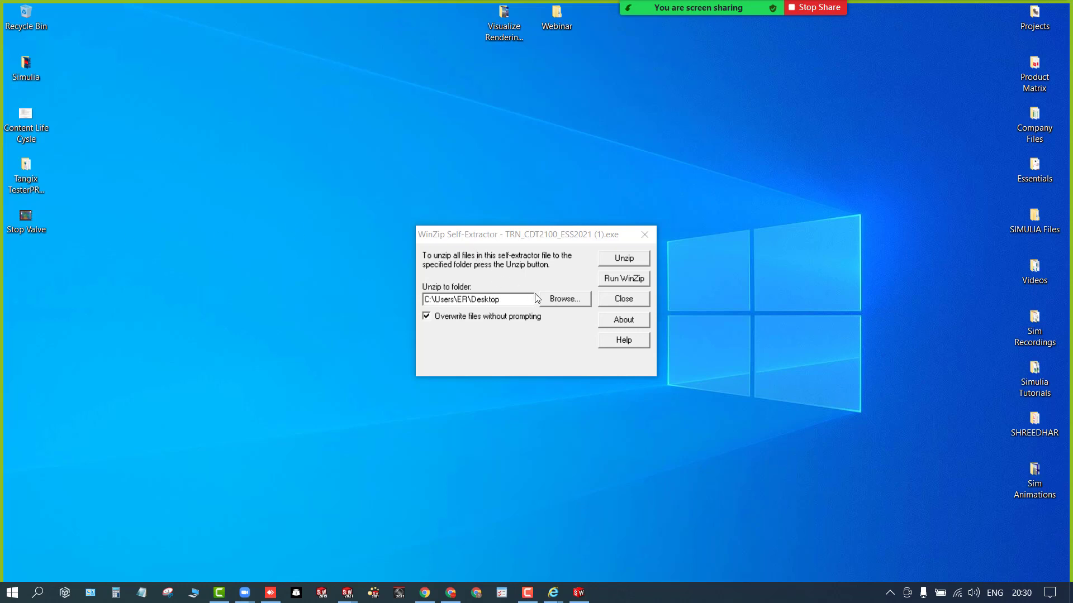
Step: Change the self-extractor's destination to Downloads under This PC and unzip the training files again
{"action": "left_click", "coordinate": [564, 303]}
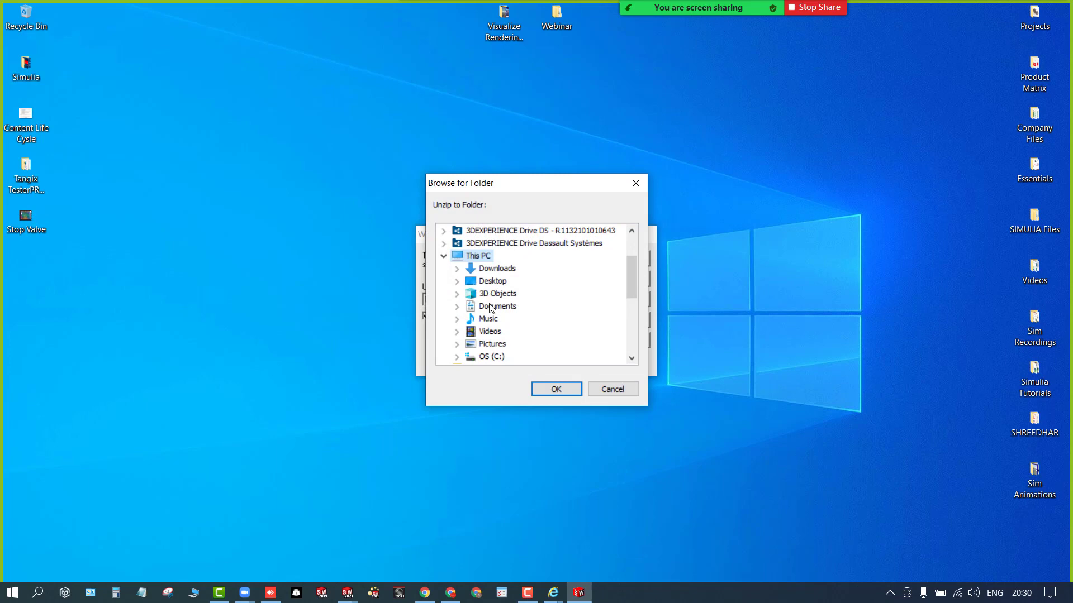
{"action": "left_click", "coordinate": [497, 269]}
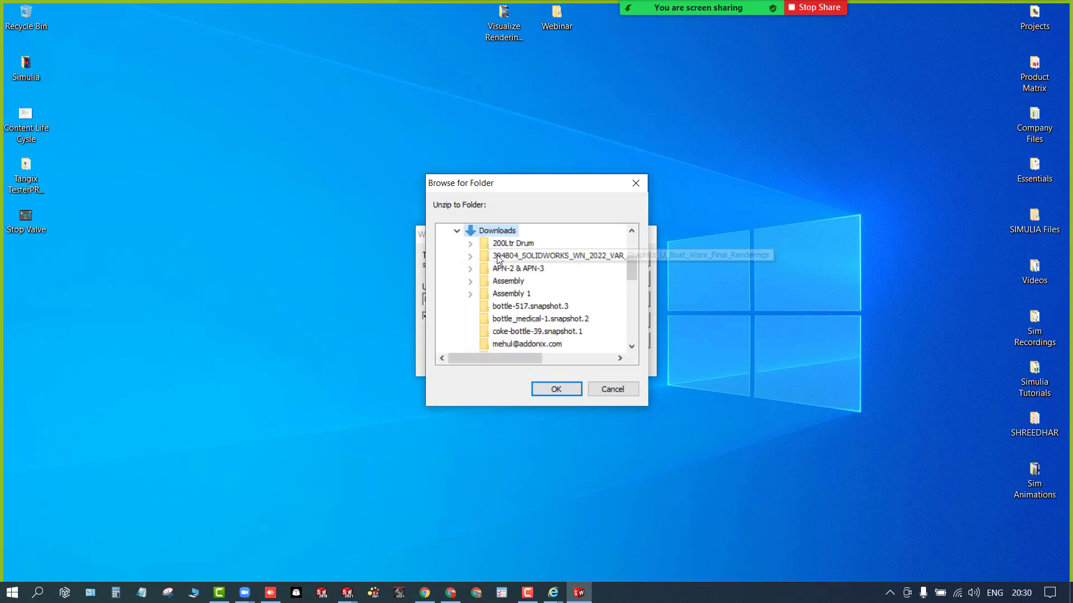
{"action": "left_click", "coordinate": [547, 391]}
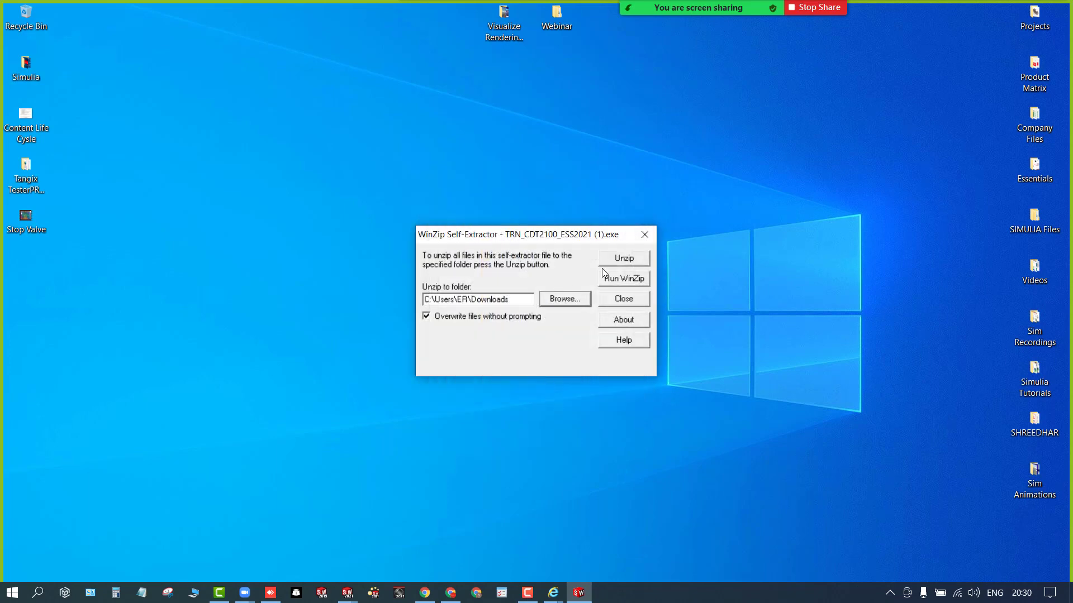
{"action": "left_click", "coordinate": [613, 260]}
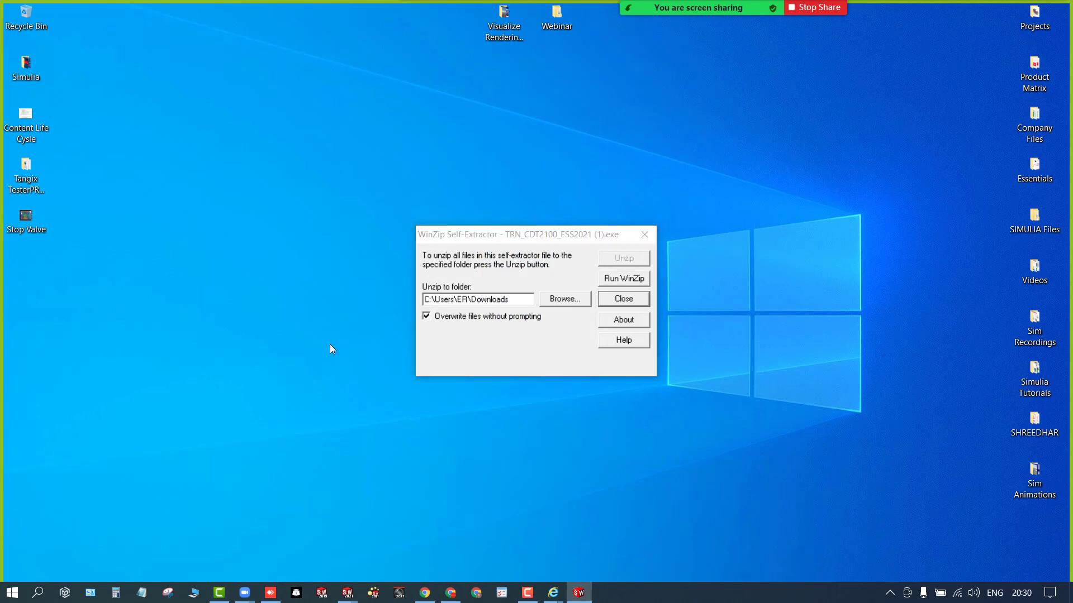
Step: Switch to File Explorer and open the extracted Essentials folder in Downloads
{"action": "left_click", "coordinate": [192, 593]}
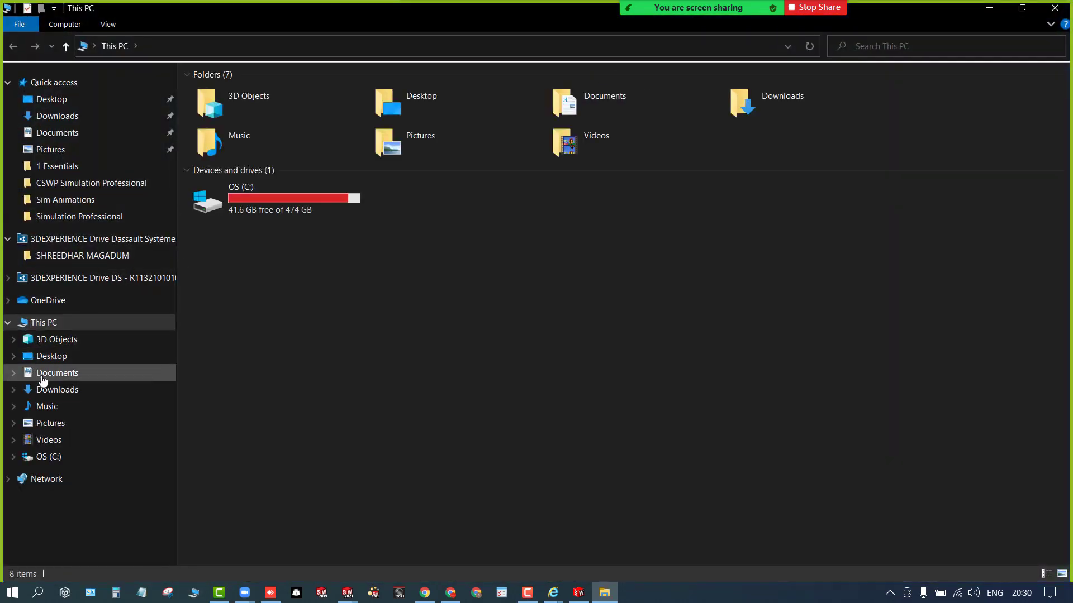
{"action": "left_click", "coordinate": [48, 356]}
{"action": "left_click", "coordinate": [62, 389]}
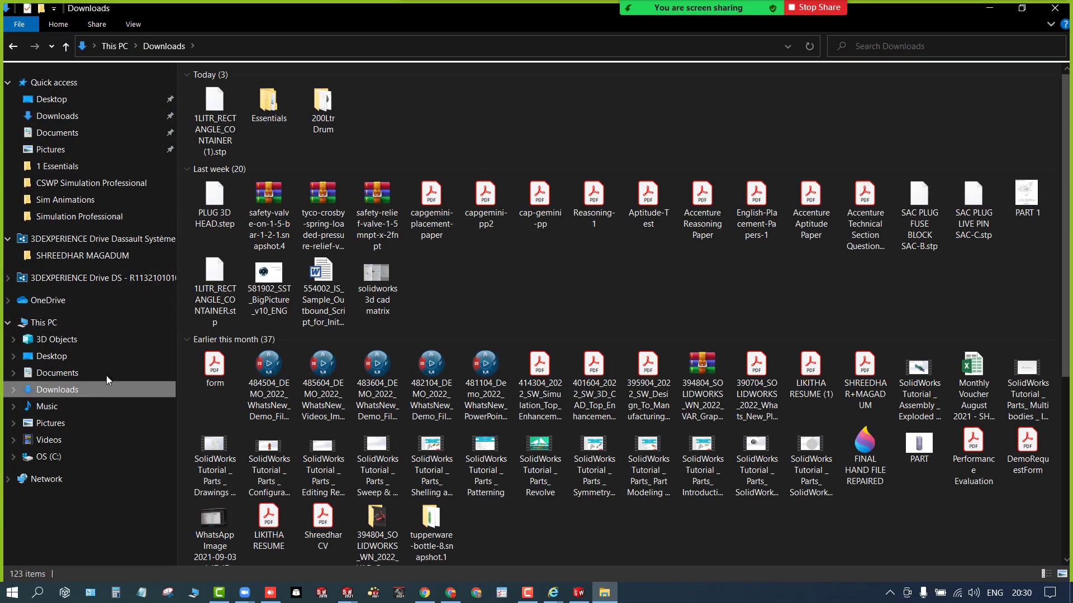
{"action": "double_click", "coordinate": [268, 106]}
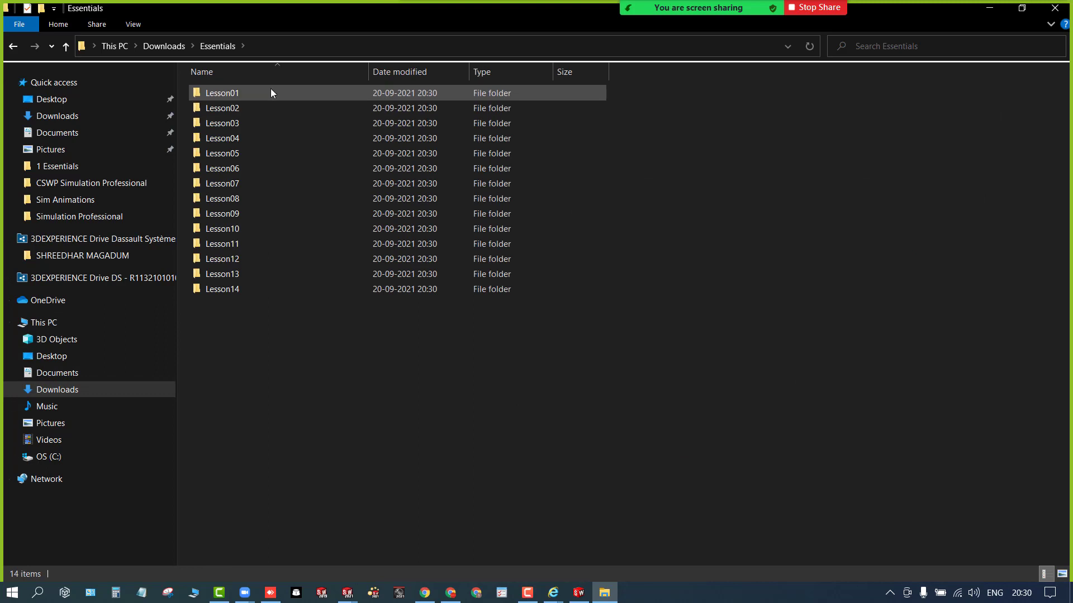
Step: Look through the Completed Exercises and Completed Case Study folders of Lesson02
{"action": "double_click", "coordinate": [234, 112]}
{"action": "double_click", "coordinate": [240, 110]}
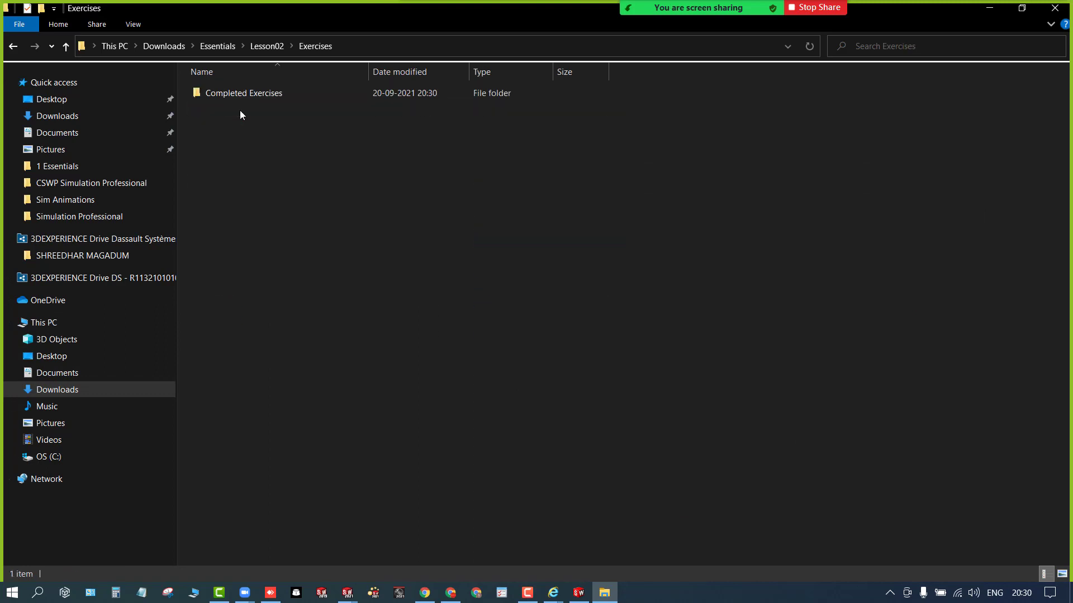
{"action": "double_click", "coordinate": [242, 91]}
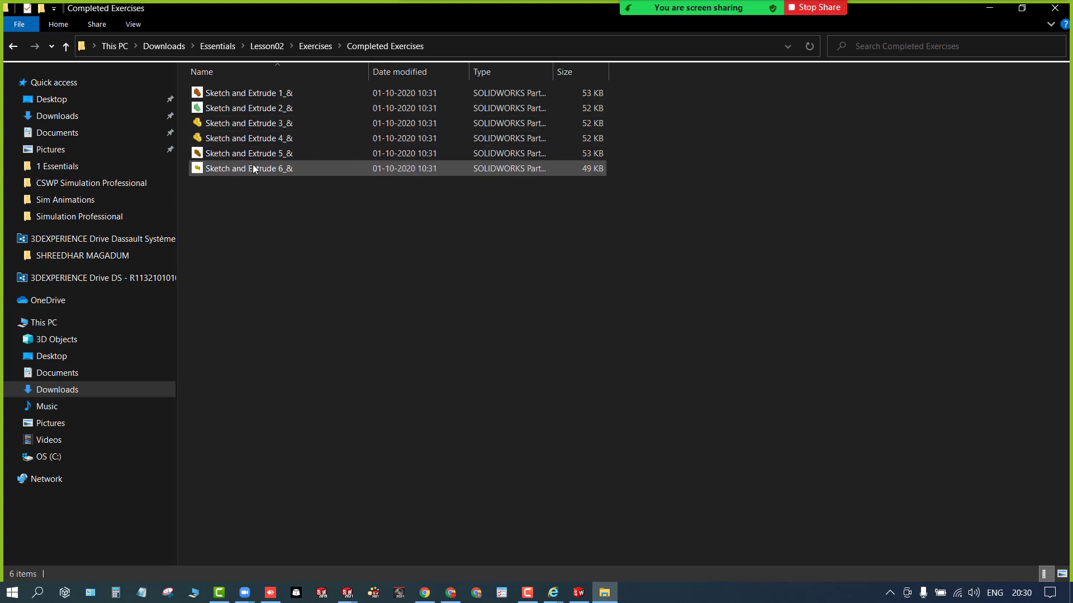
{"action": "left_click", "coordinate": [66, 46]}
{"action": "left_click", "coordinate": [66, 46]}
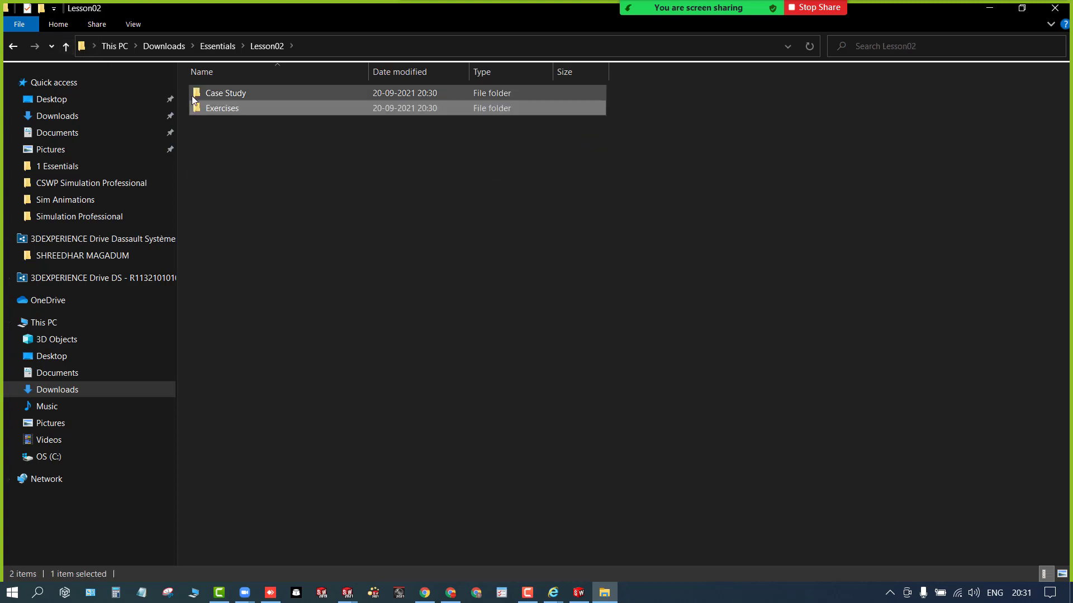
{"action": "double_click", "coordinate": [193, 94]}
{"action": "double_click", "coordinate": [234, 92]}
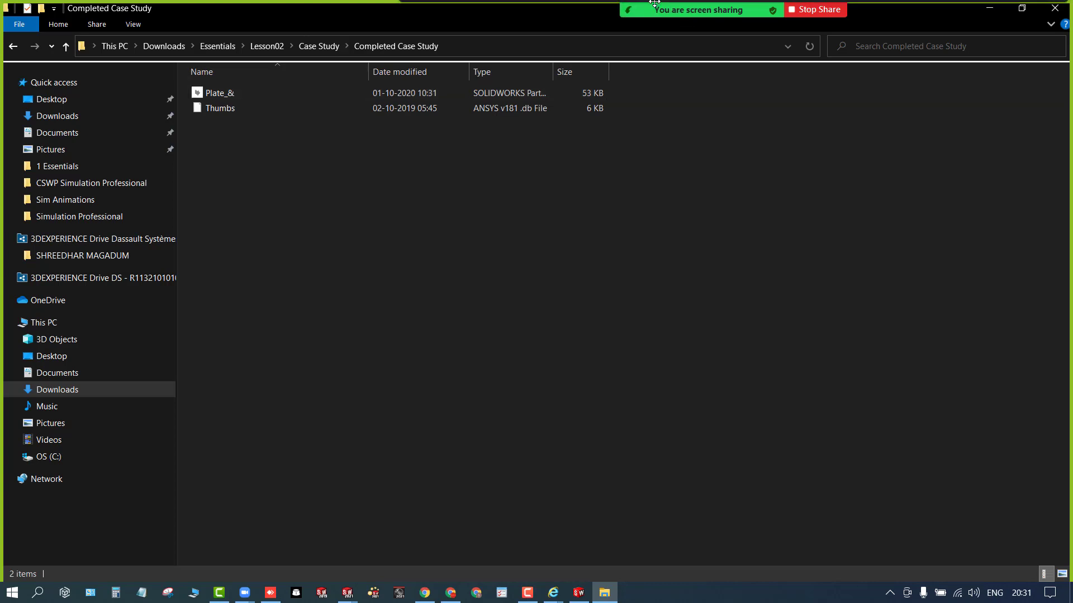
Step: Open the Plate_& part from the Completed Case Study folder in SOLIDWORKS and discard the changes to Part2
{"action": "mouse_move", "coordinate": [656, 5]}
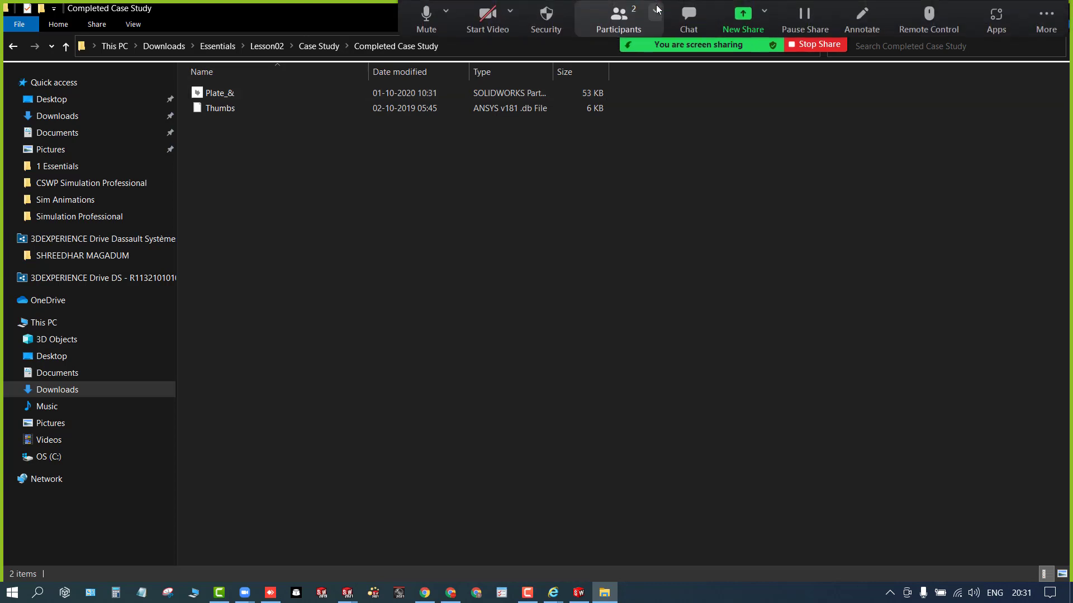
{"action": "left_click", "coordinate": [233, 93]}
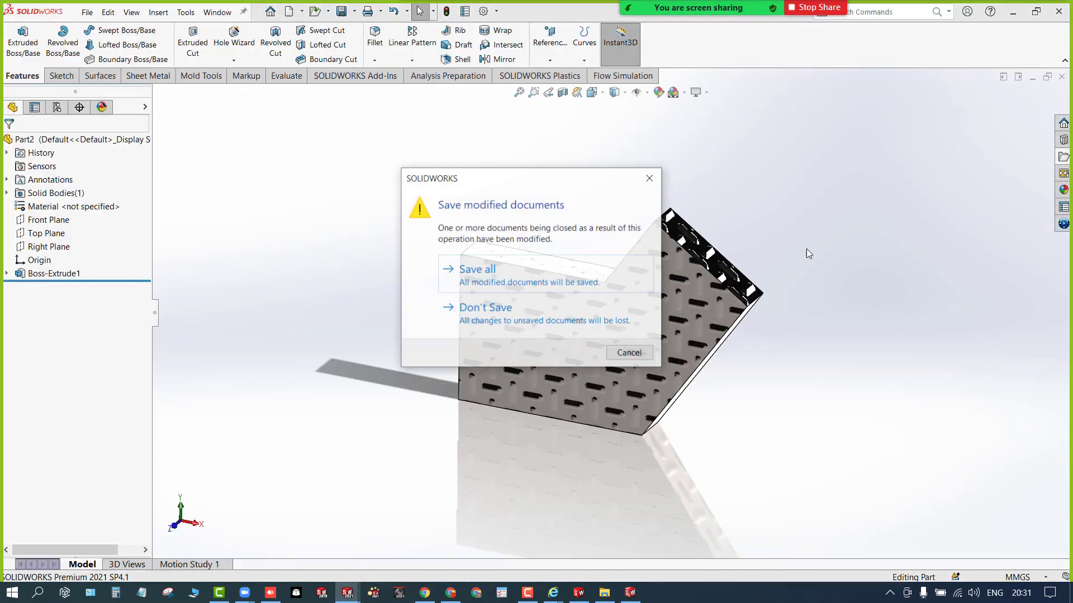
{"action": "left_click", "coordinate": [469, 310]}
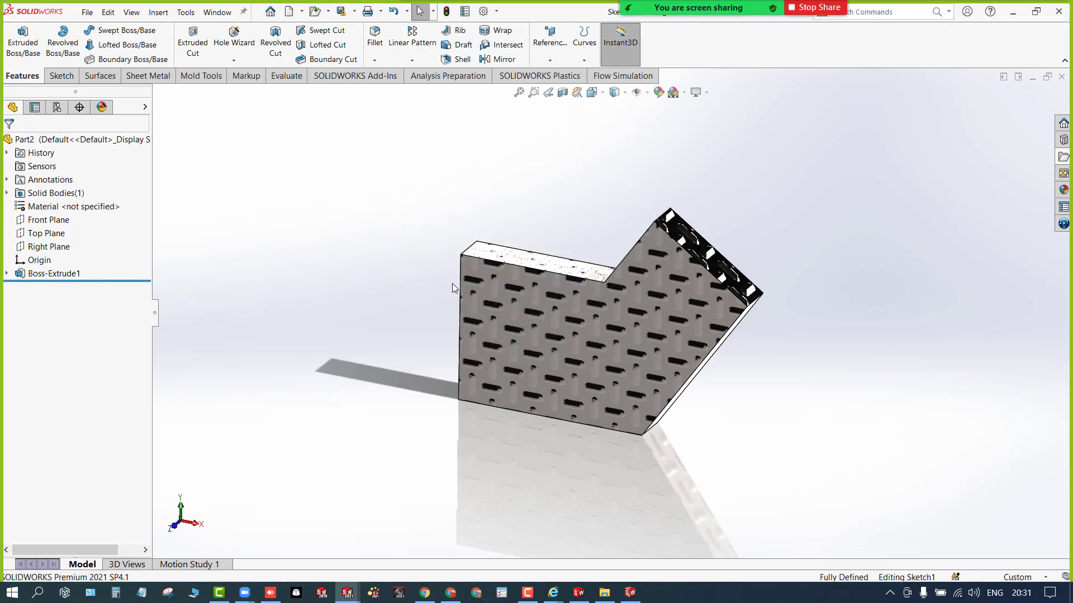
Step: Examine the Plate_& part and its Sketch1 dimensions, exit the sketch and close the part without saving
{"action": "mouse_move", "coordinate": [433, 276]}
{"action": "middle_mouse_down"}
{"action": "mouse_move", "coordinate": [418, 267]}
{"action": "mouse_move", "coordinate": [378, 304]}
{"action": "middle_mouse_up"}
{"action": "key", "text": "f"}
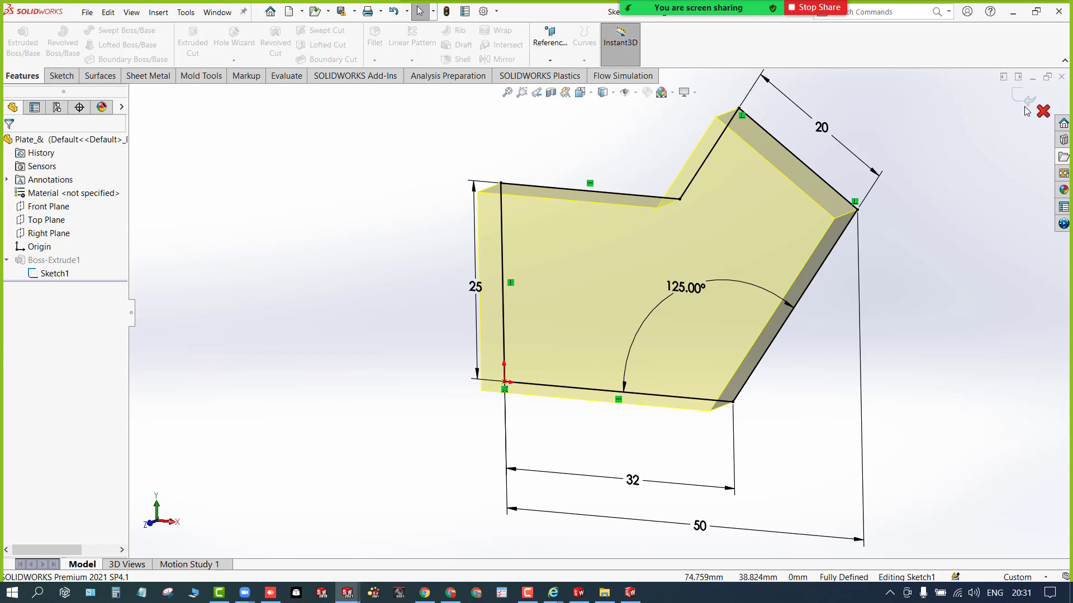
{"action": "left_click", "coordinate": [1015, 100]}
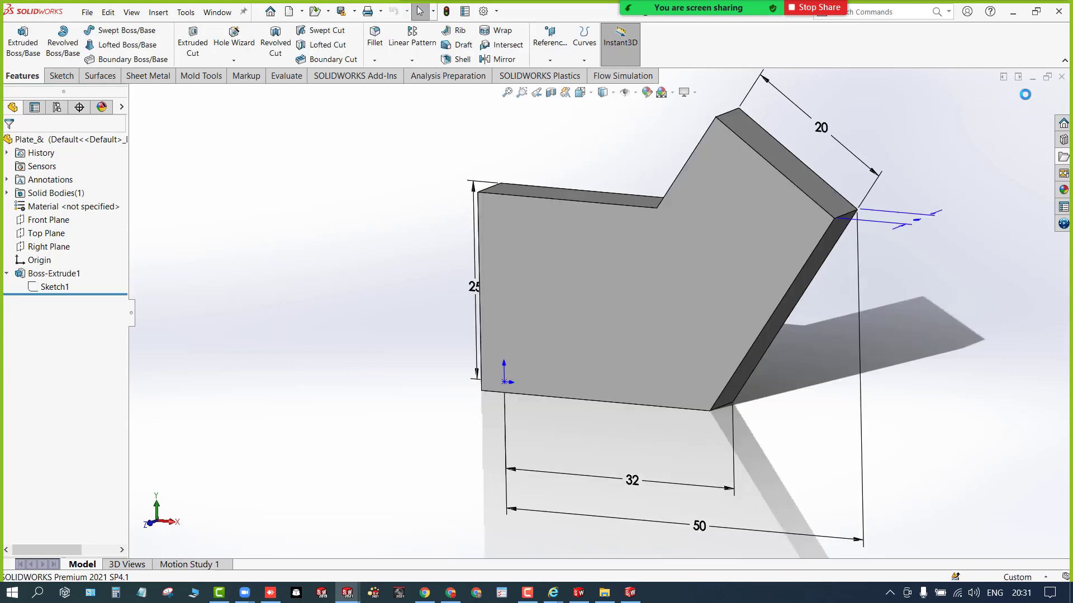
{"action": "left_click", "coordinate": [1061, 77]}
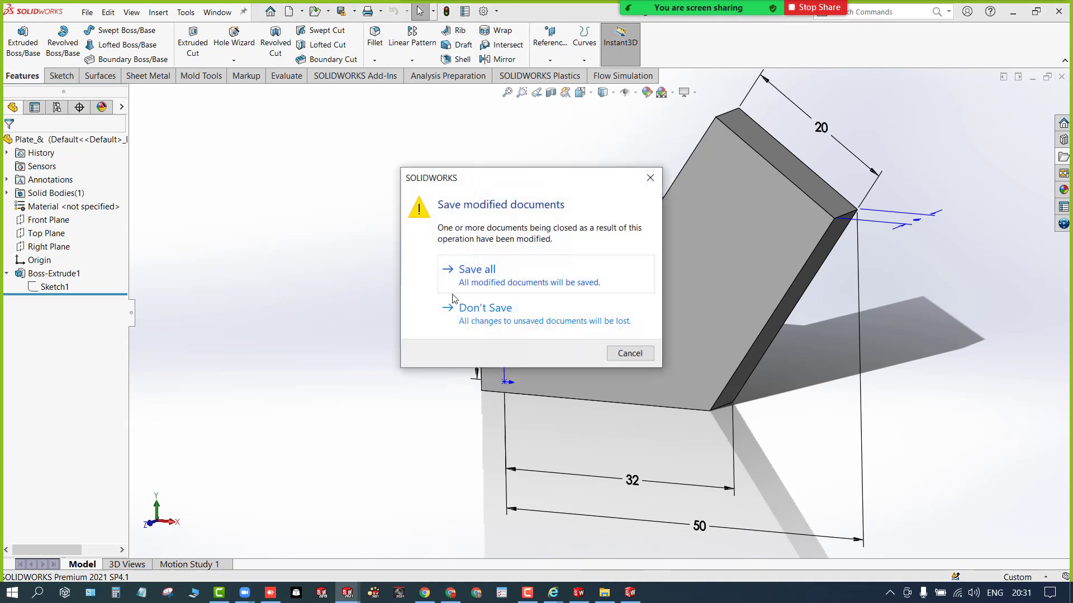
{"action": "left_click", "coordinate": [451, 307]}
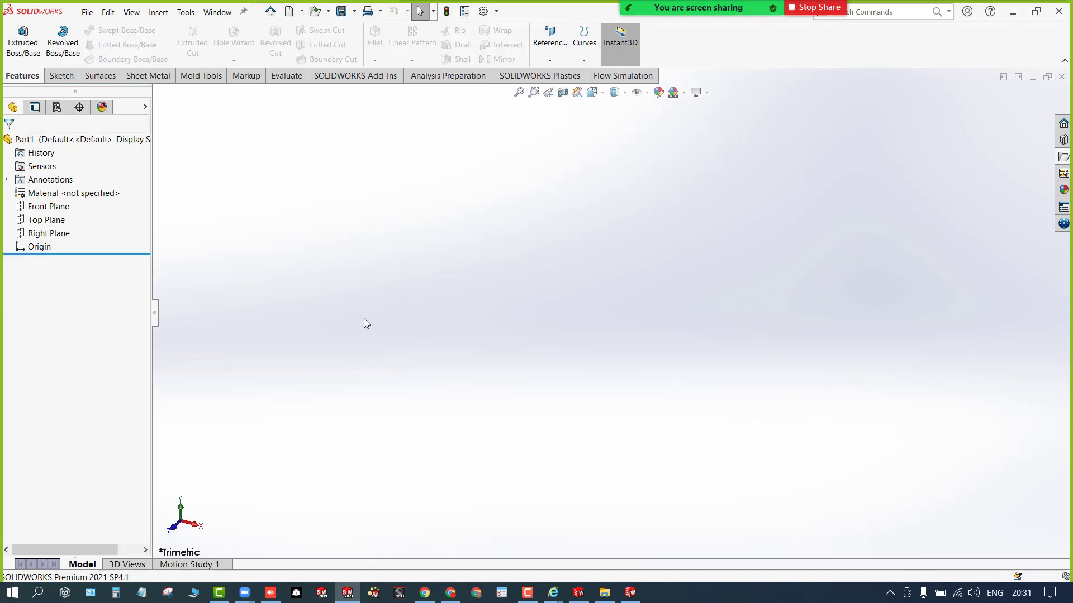